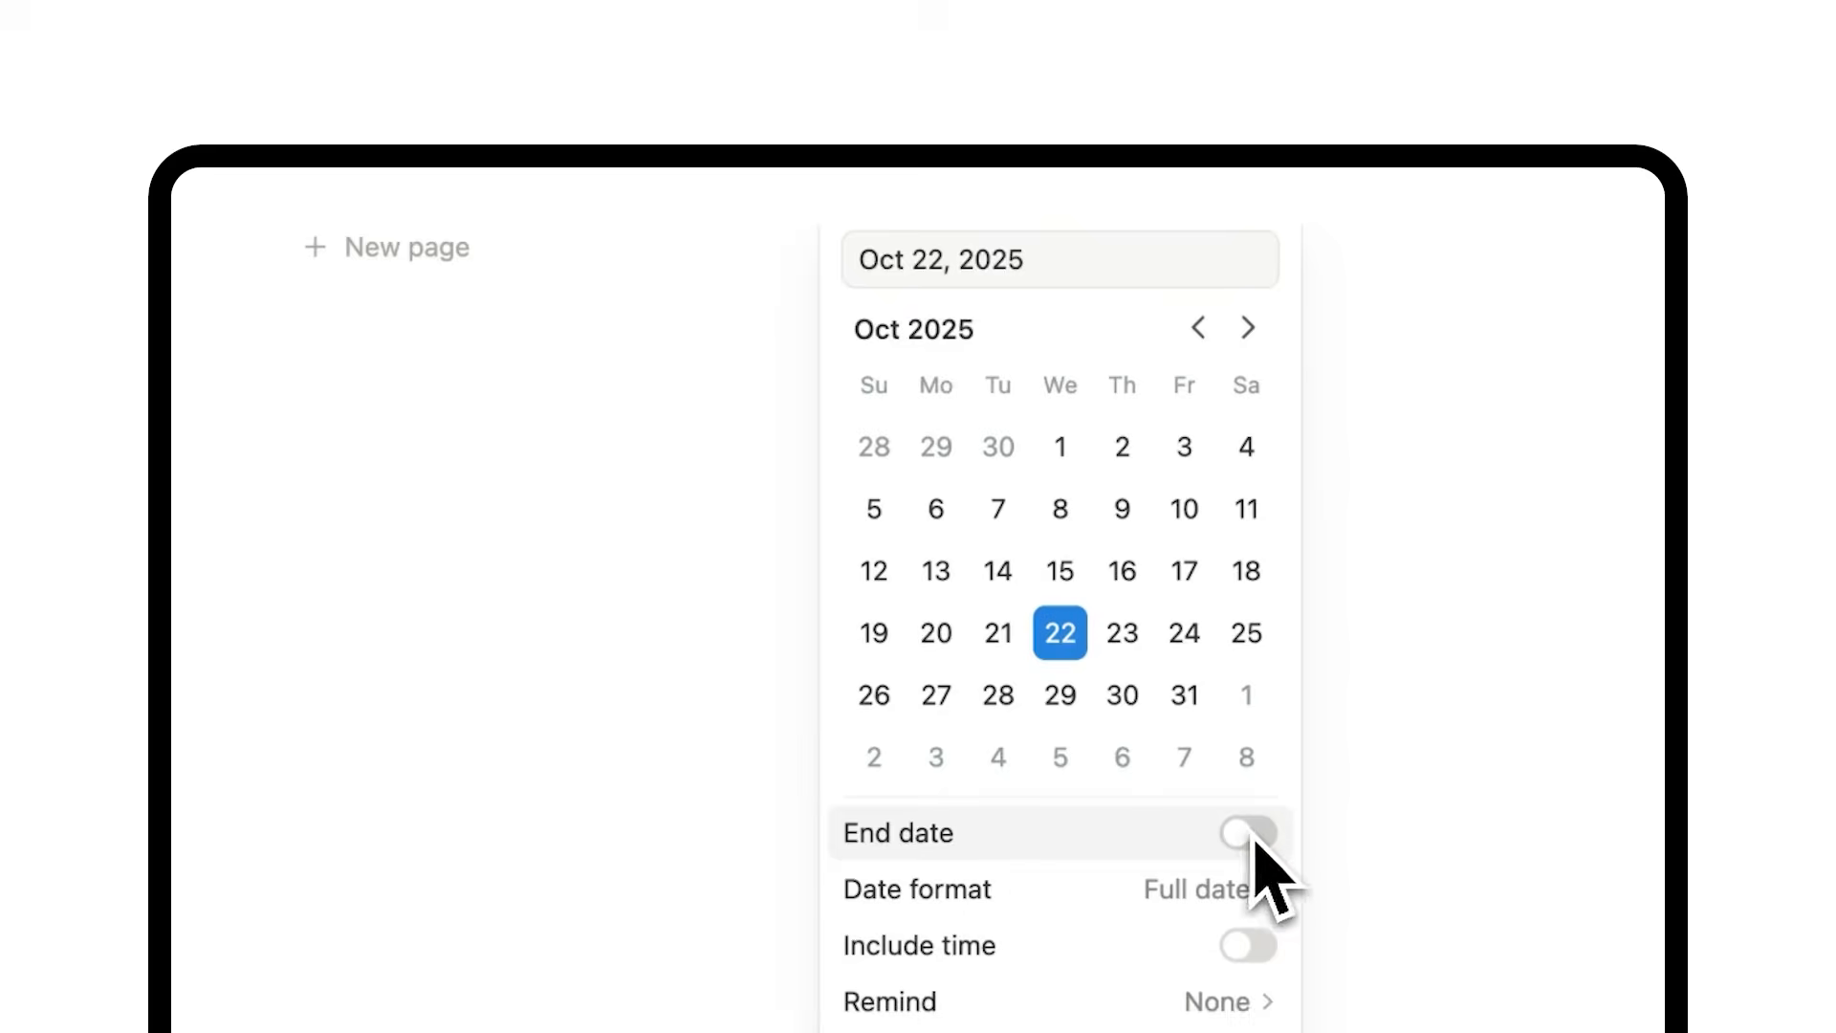
pyautogui.click(1251, 834)
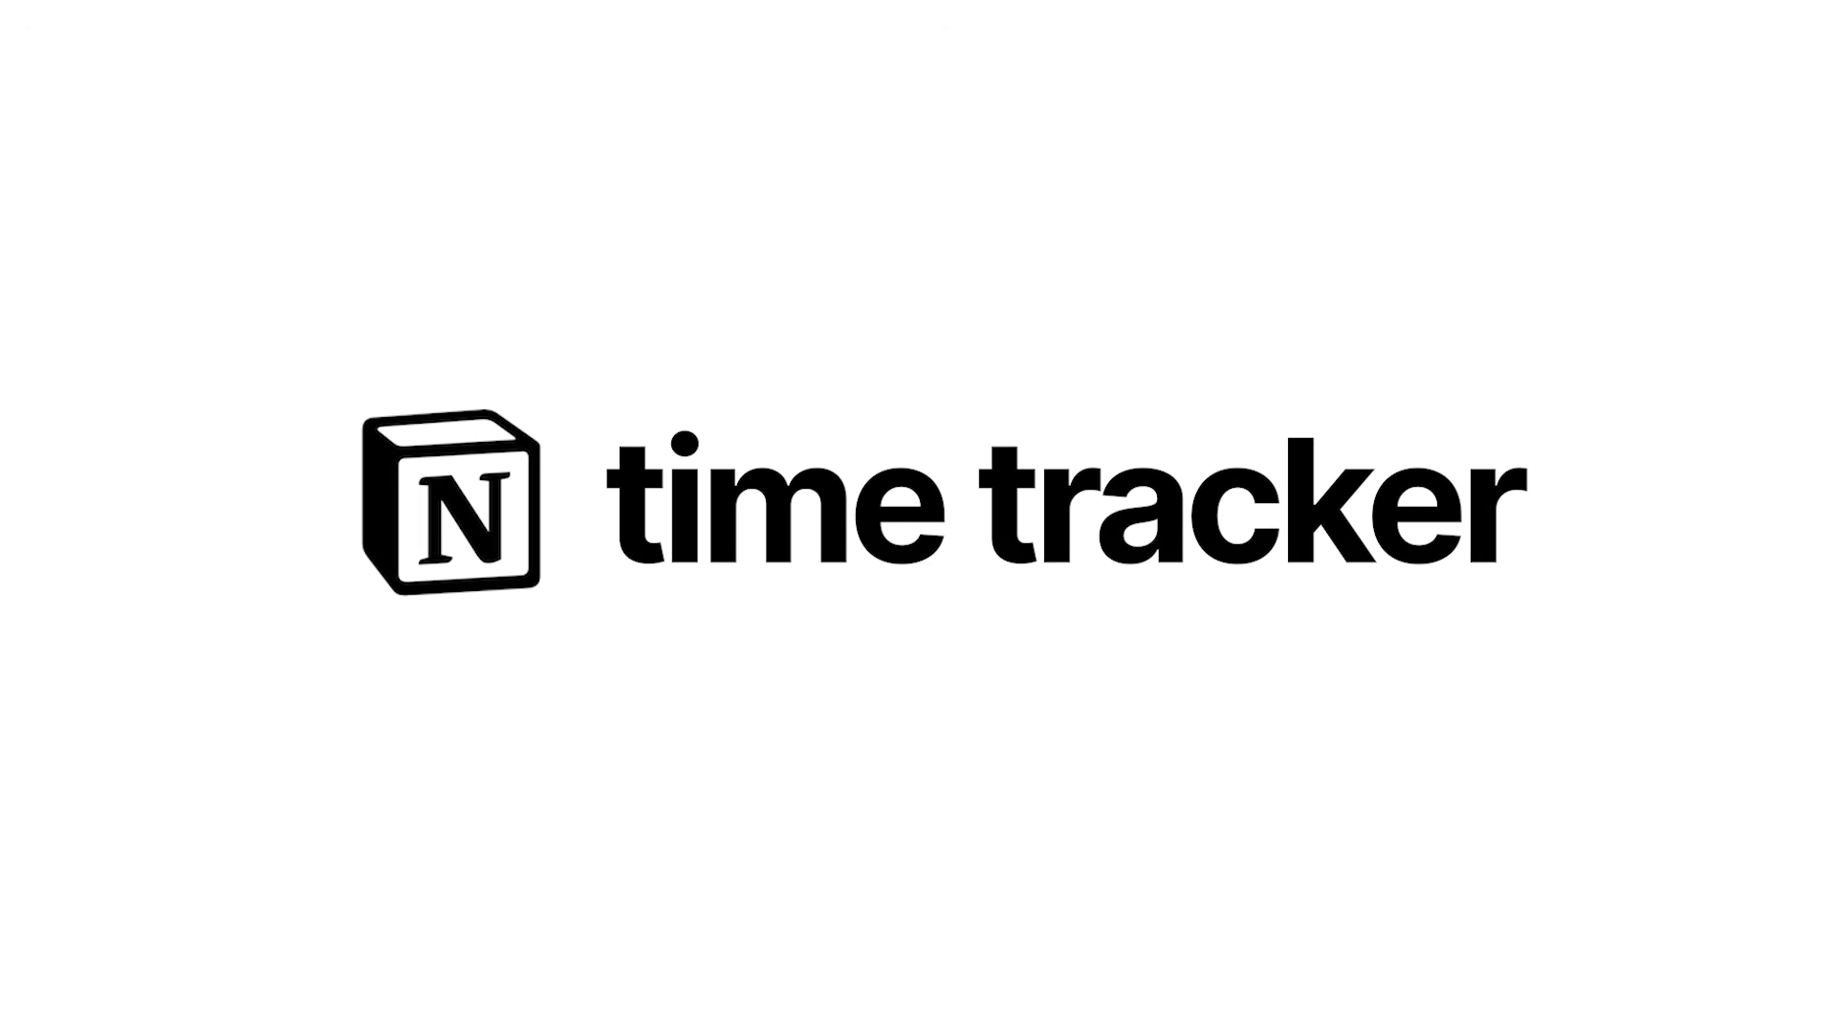
pyautogui.write('Subscribe')
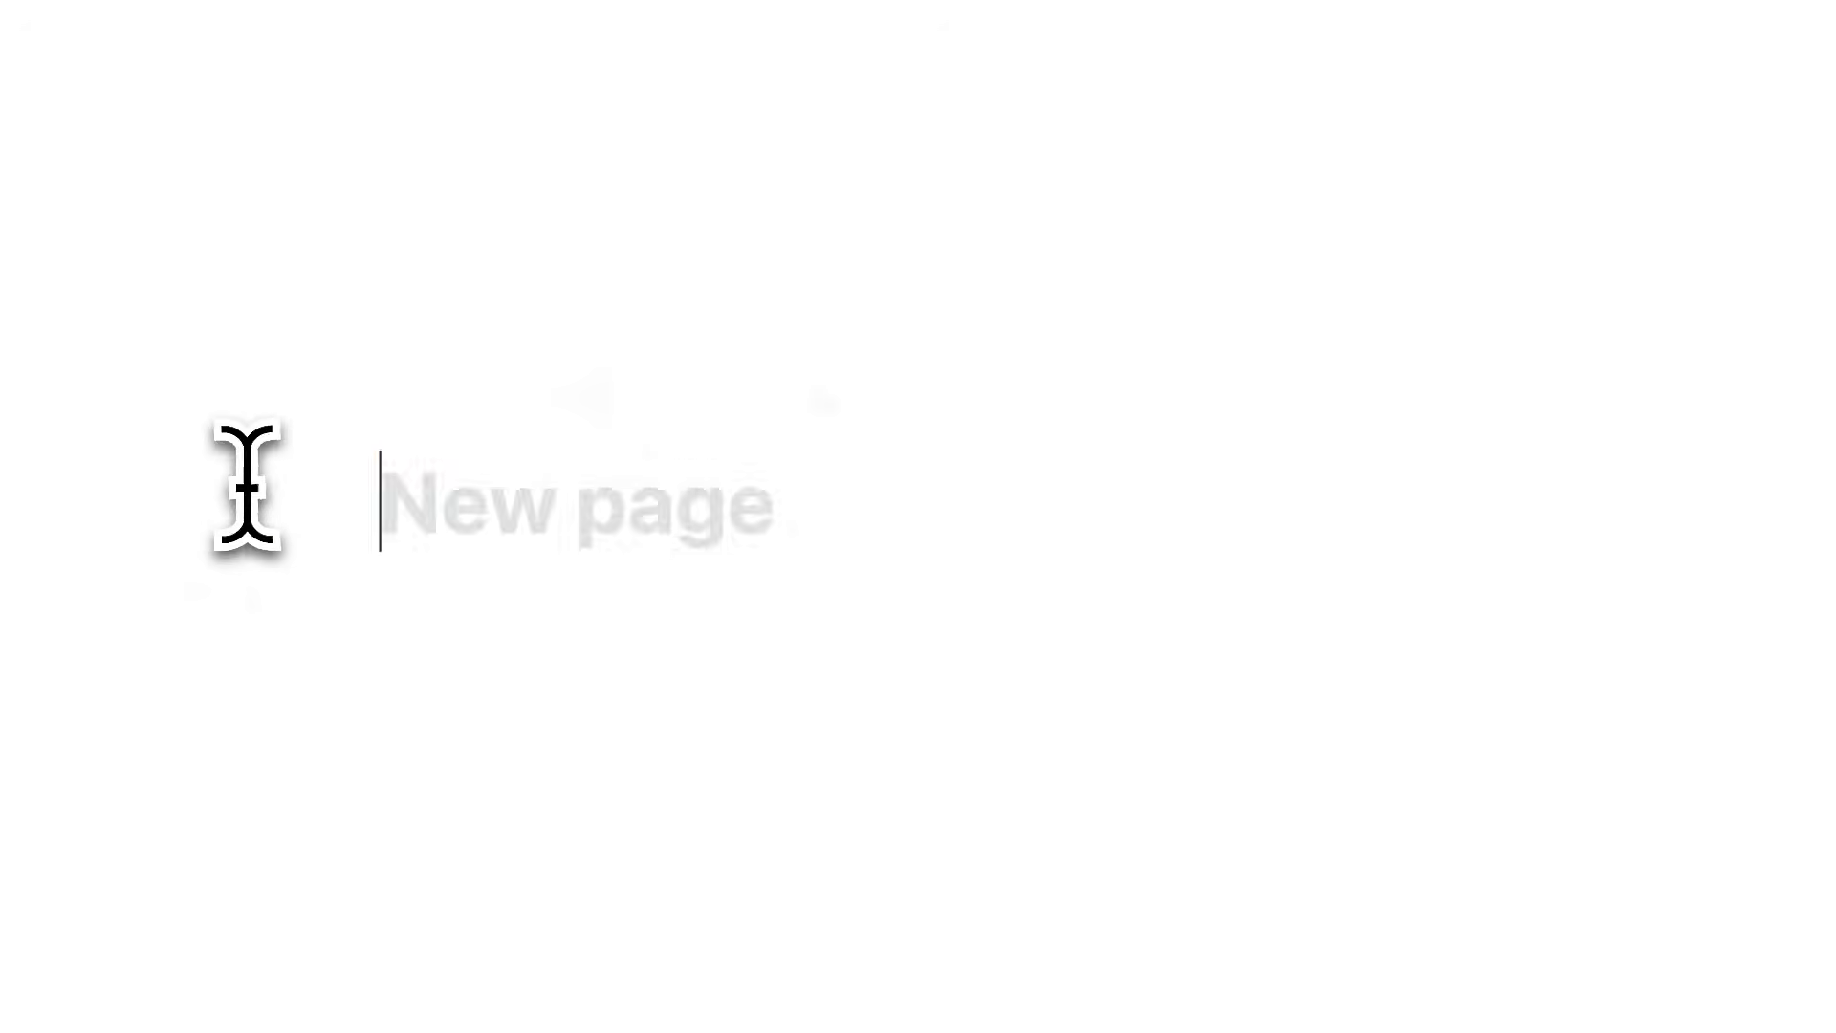
pyautogui.write('Let’s')
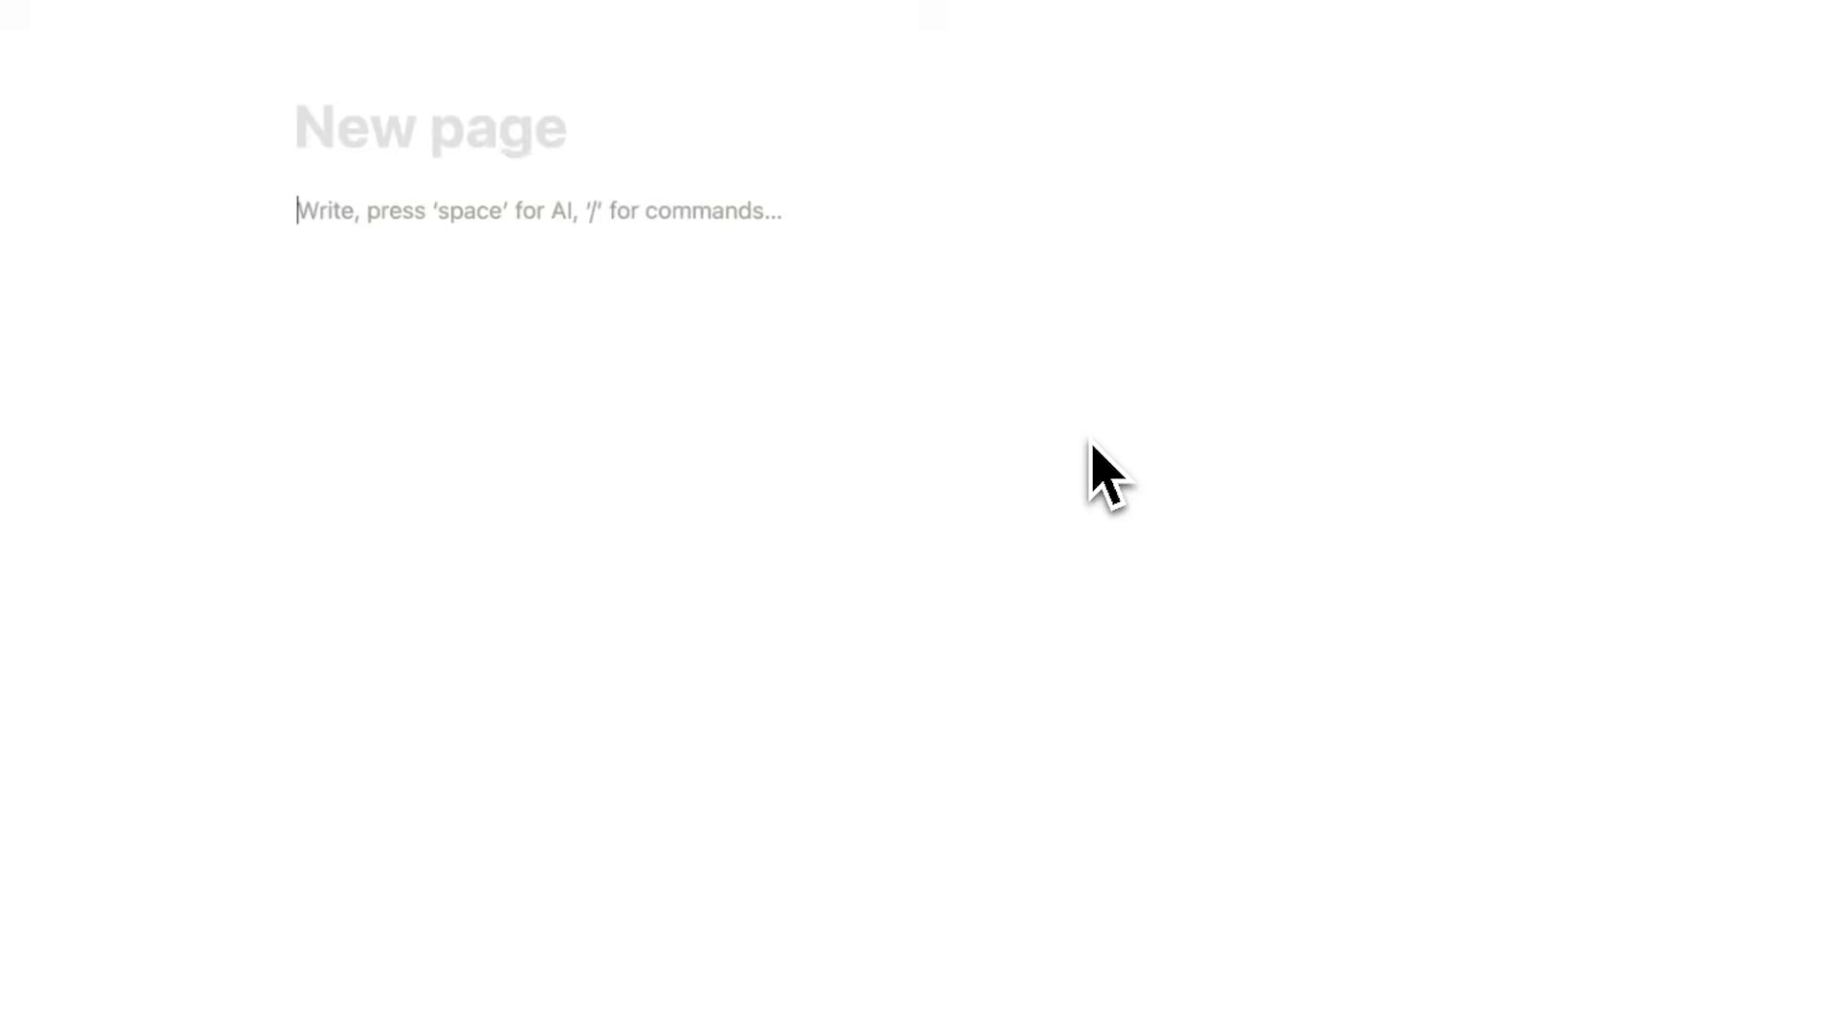
# Insert a table view database with a new empty data source and title it Tasks.
pyautogui.write('/data')
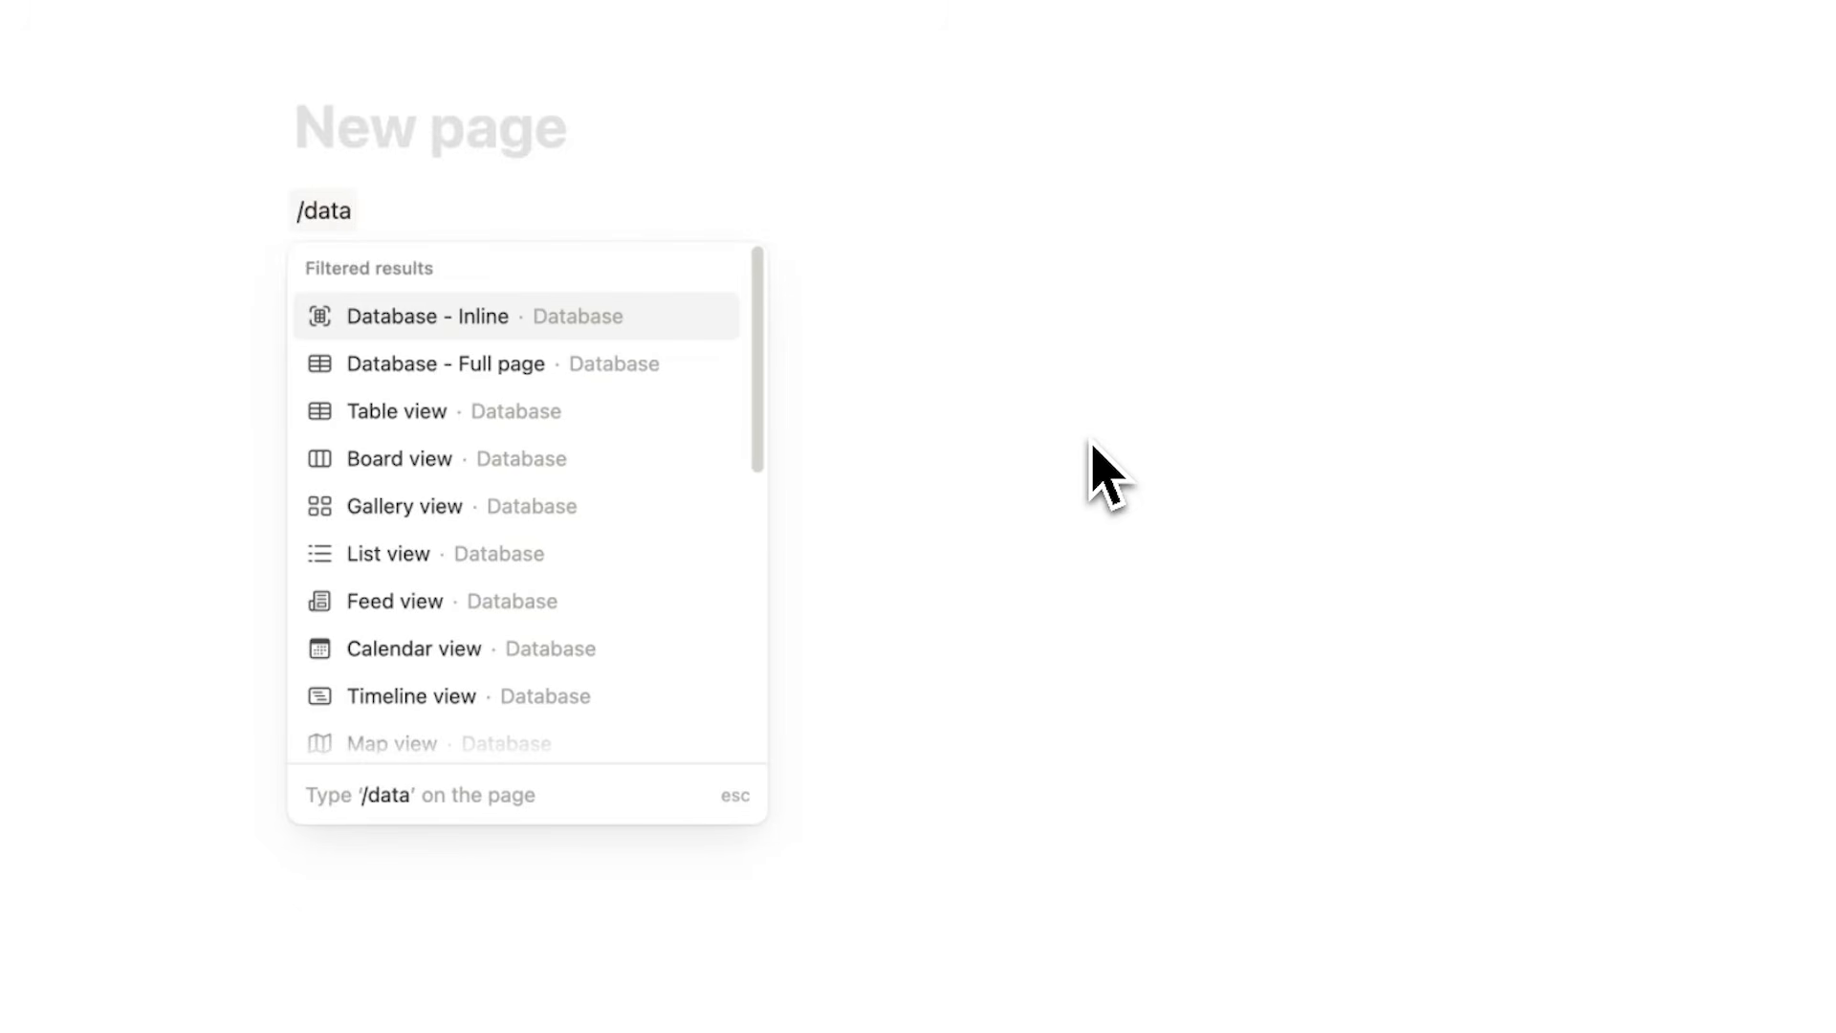
pyautogui.click(660, 413)
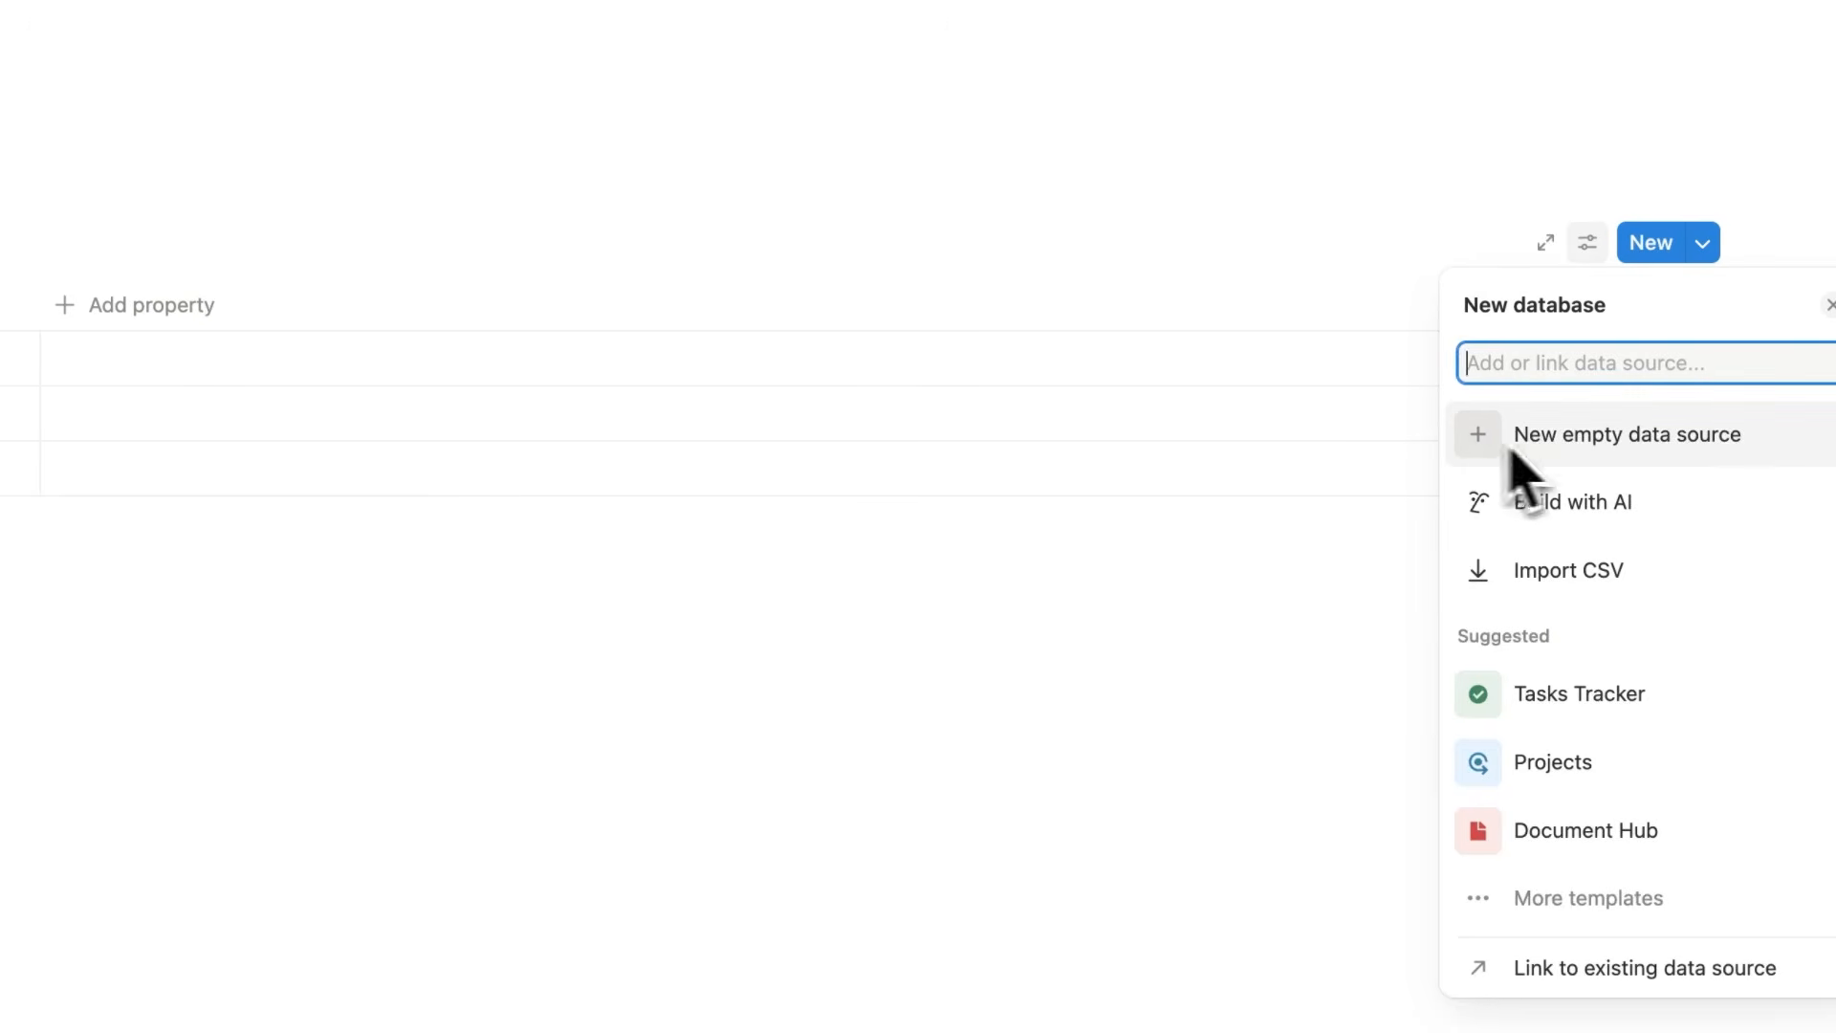
pyautogui.click(1513, 451)
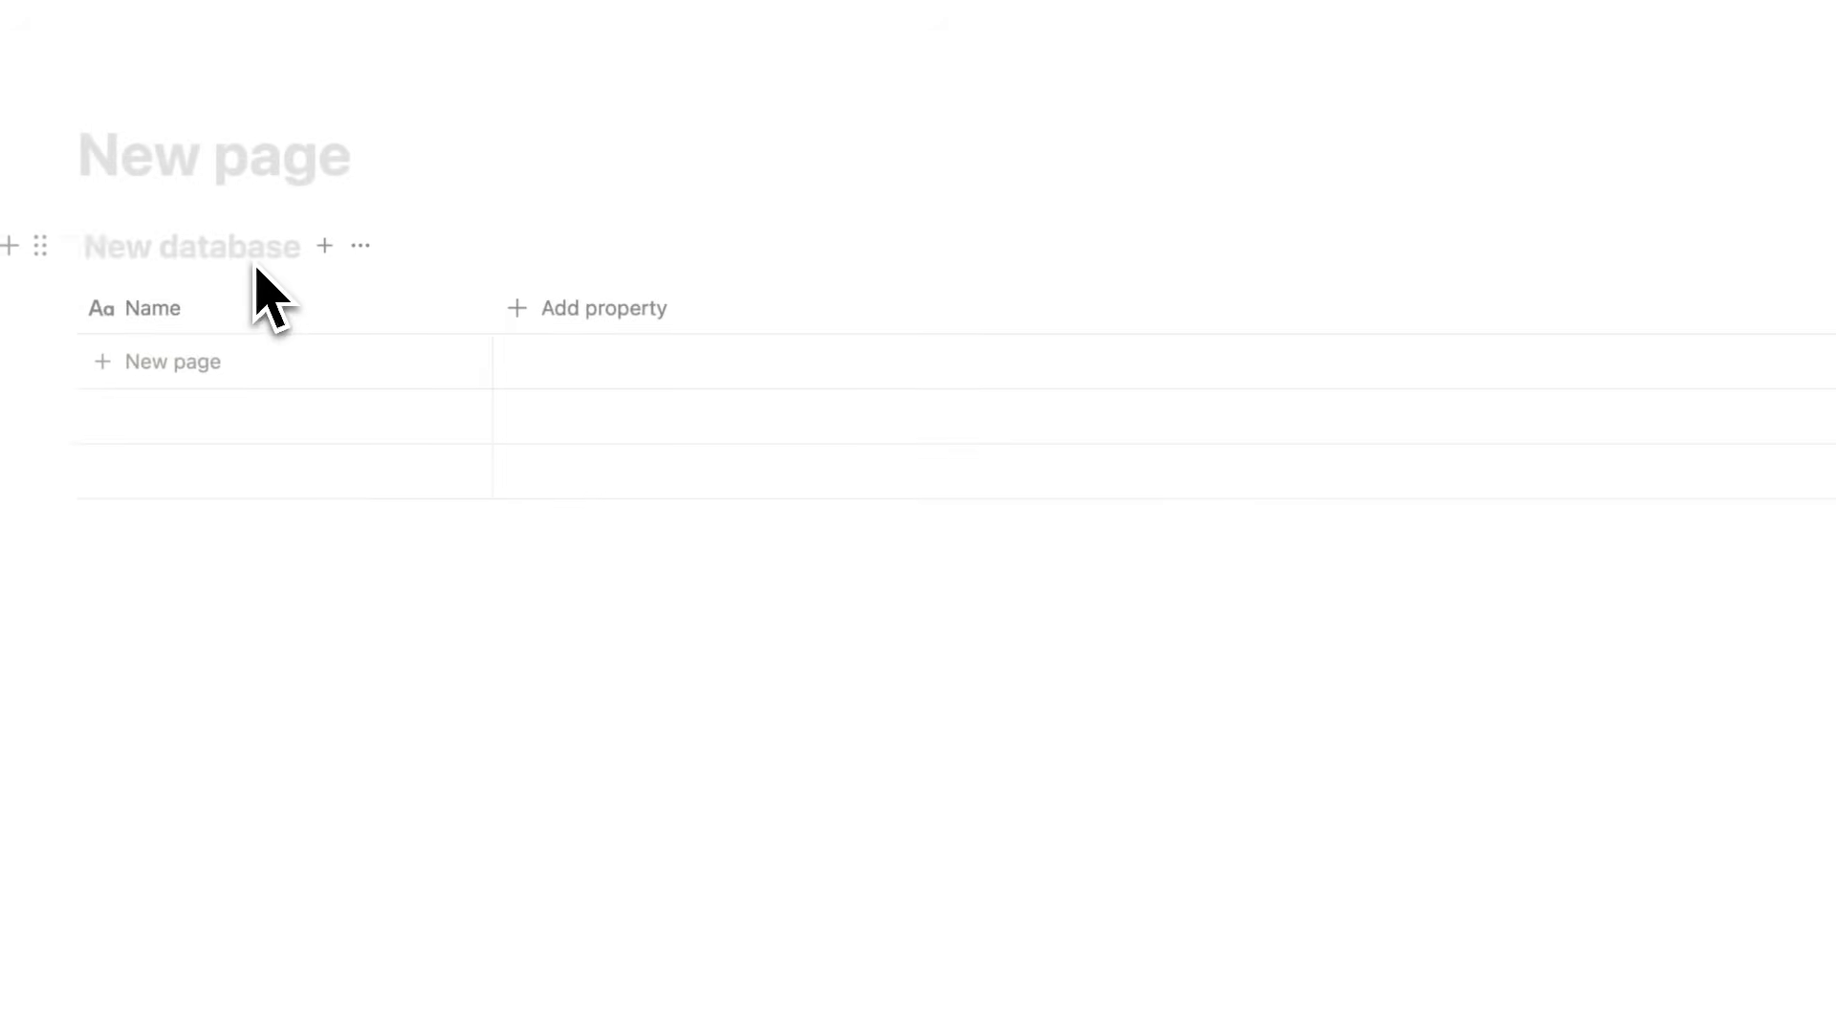
pyautogui.write('Tasks')
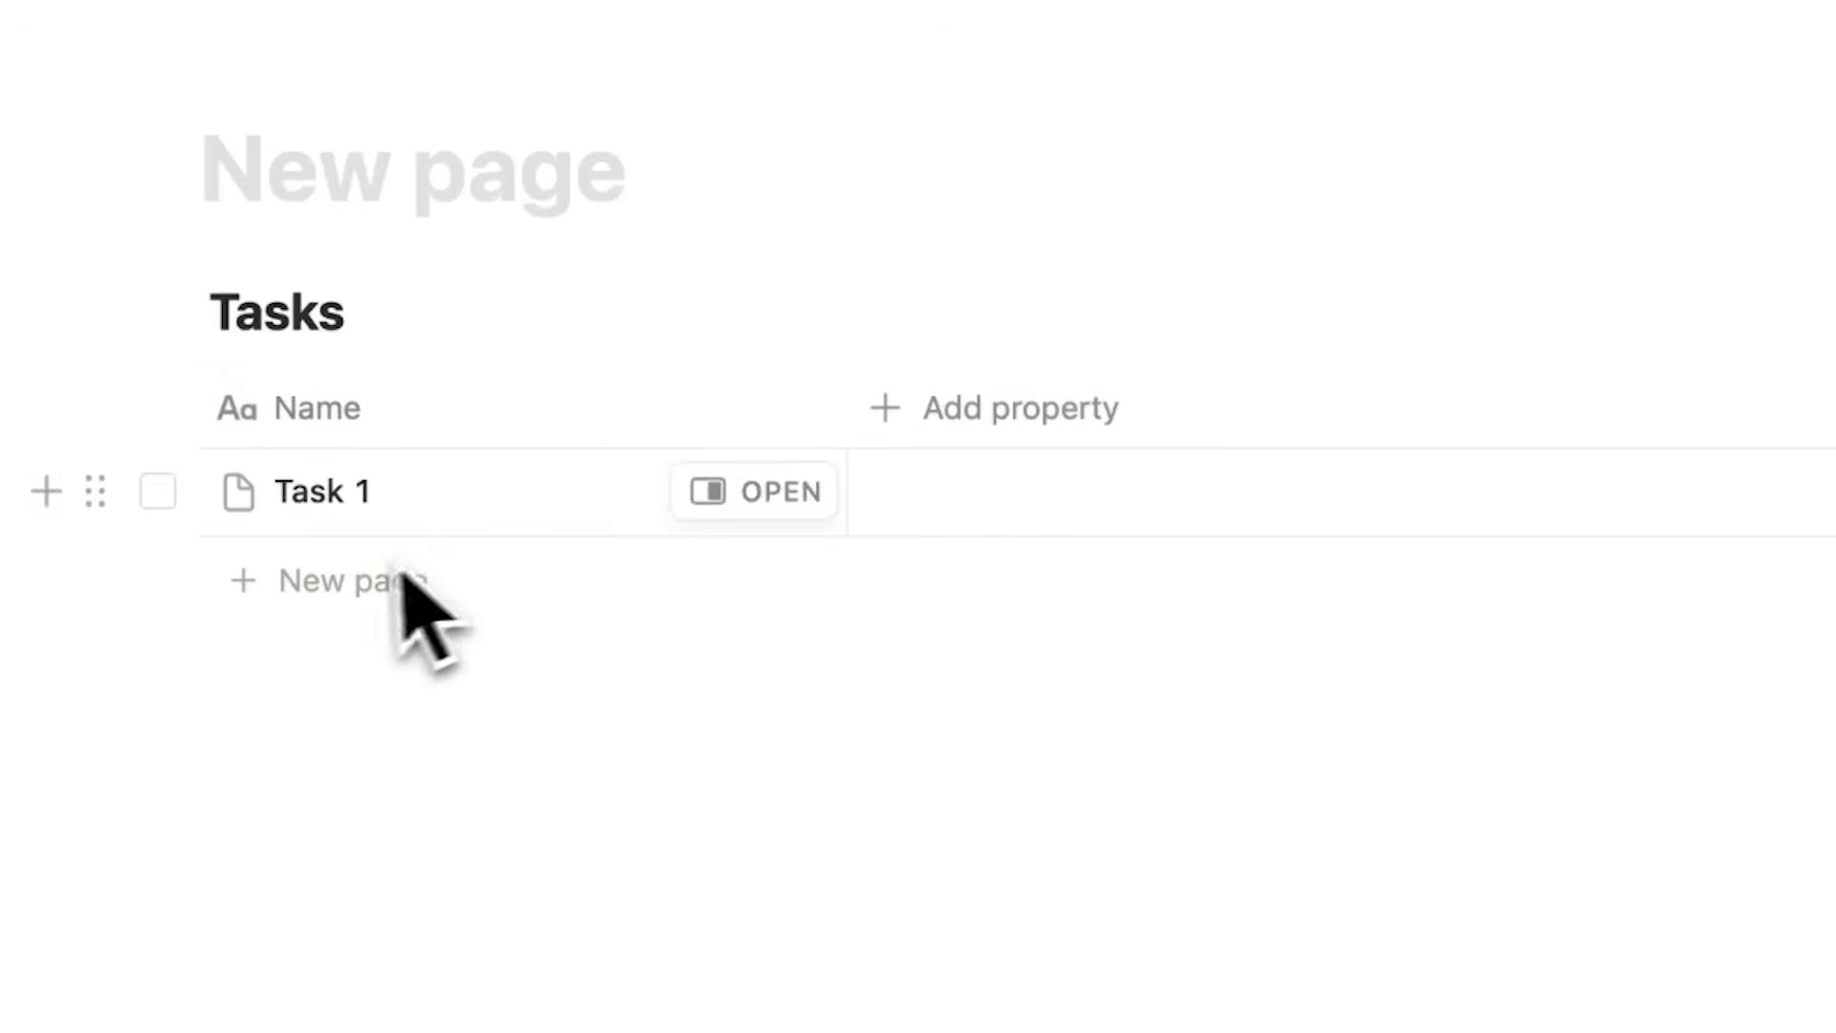
# Add two more rows named Task 2 and Task 3 to the Tasks table.
pyautogui.click(382, 573)
pyautogui.click(384, 670)
pyautogui.press('Escape')
pyautogui.click(373, 595)
pyautogui.write('Task 2')
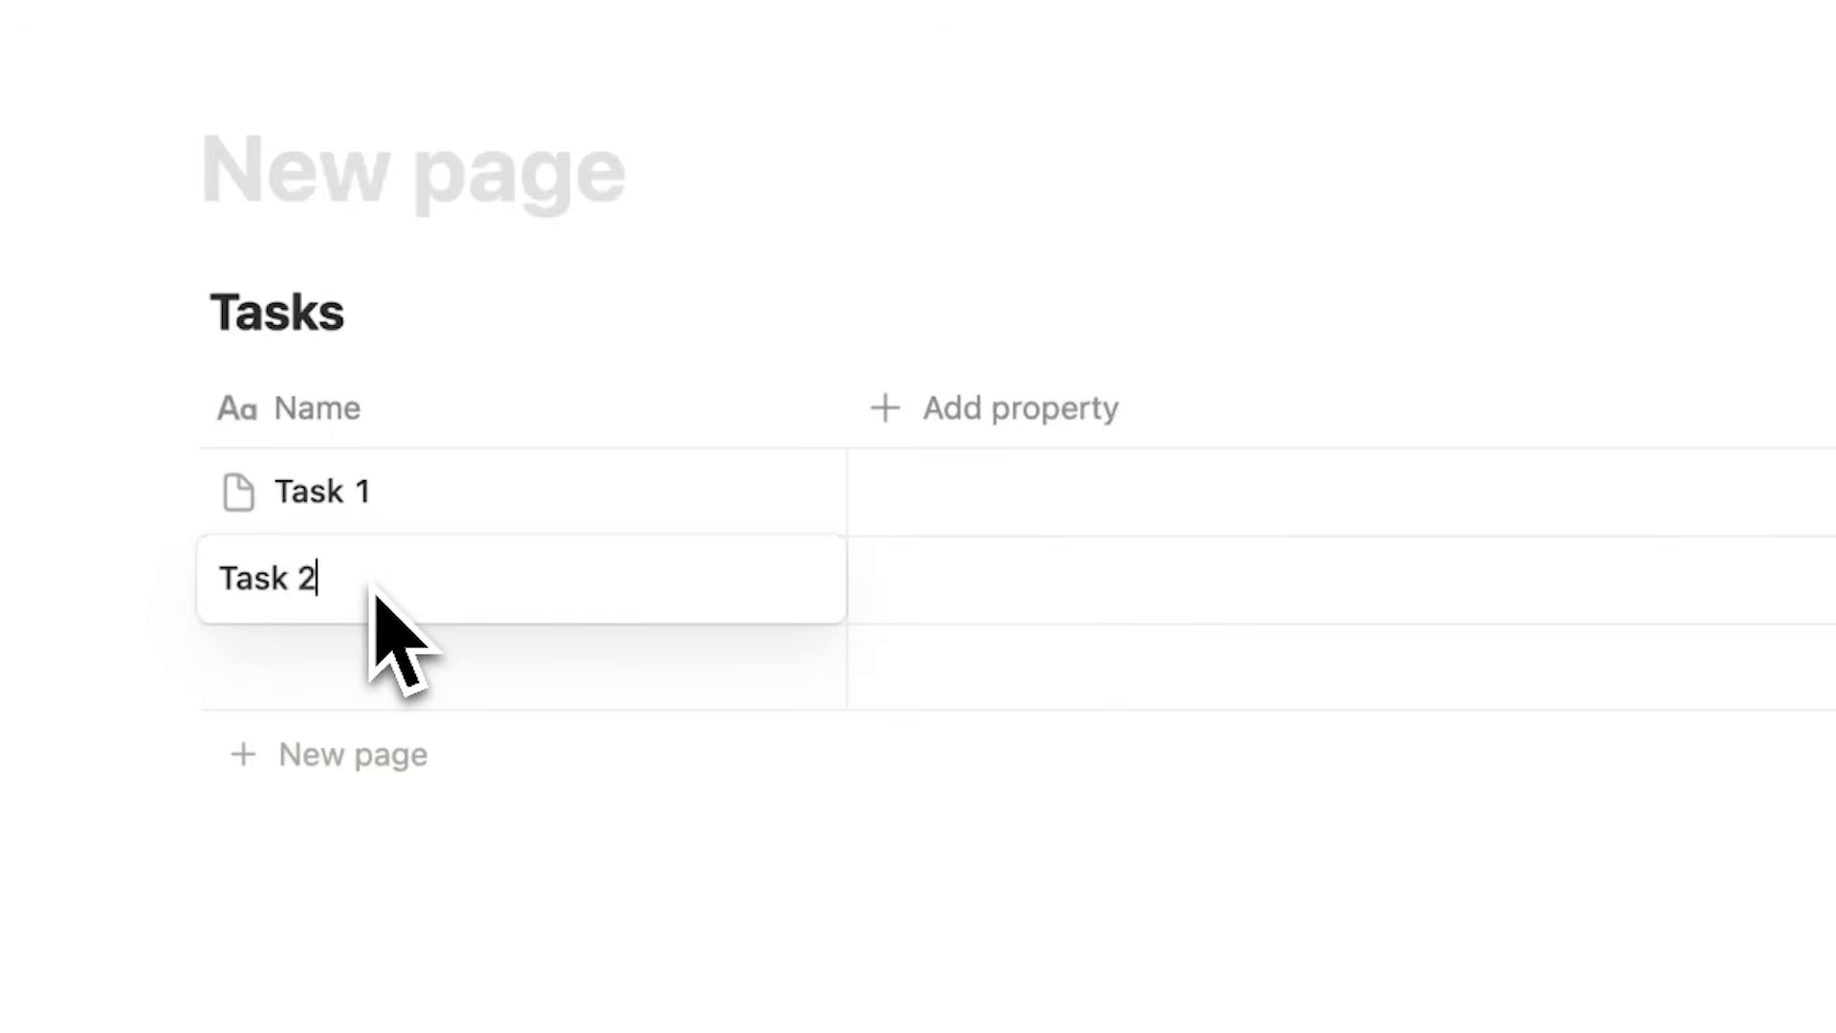
pyautogui.press('Return')
pyautogui.write('Task 3')
pyautogui.press('Escape')
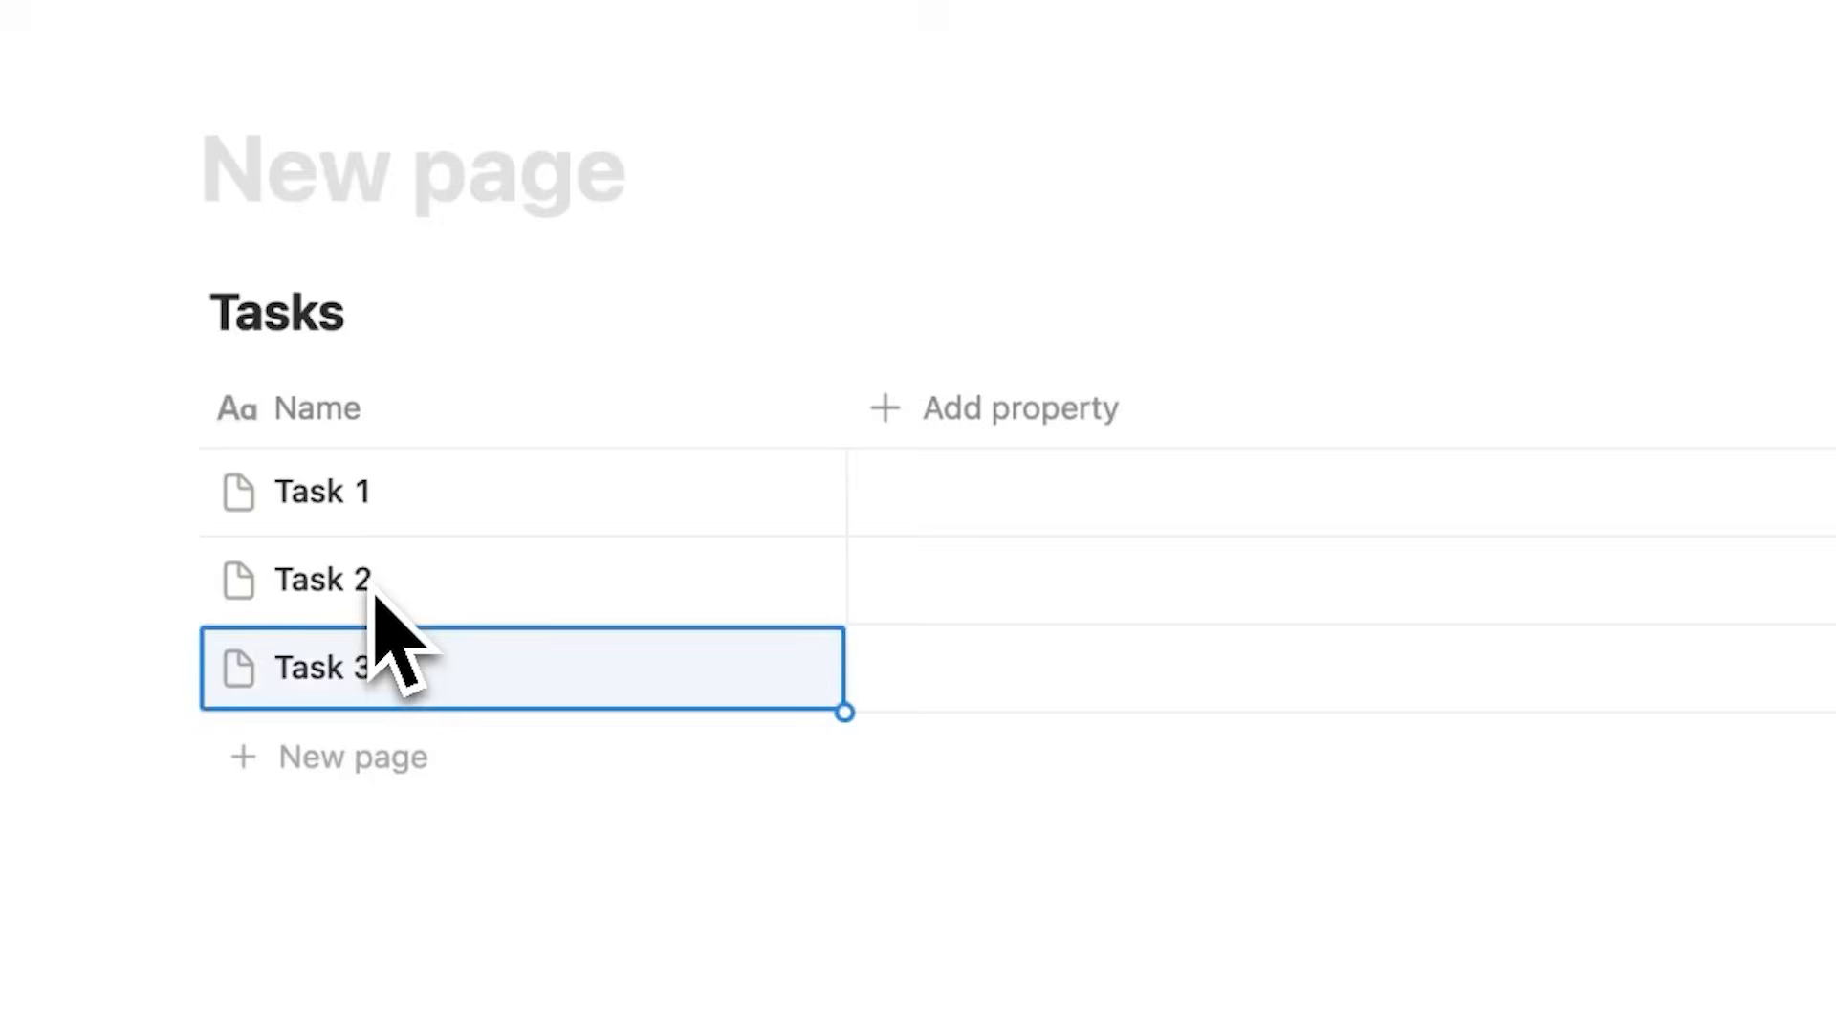
# Open the Task 1 page to view it, and return to the Tasks table.
pyautogui.click(751, 491)
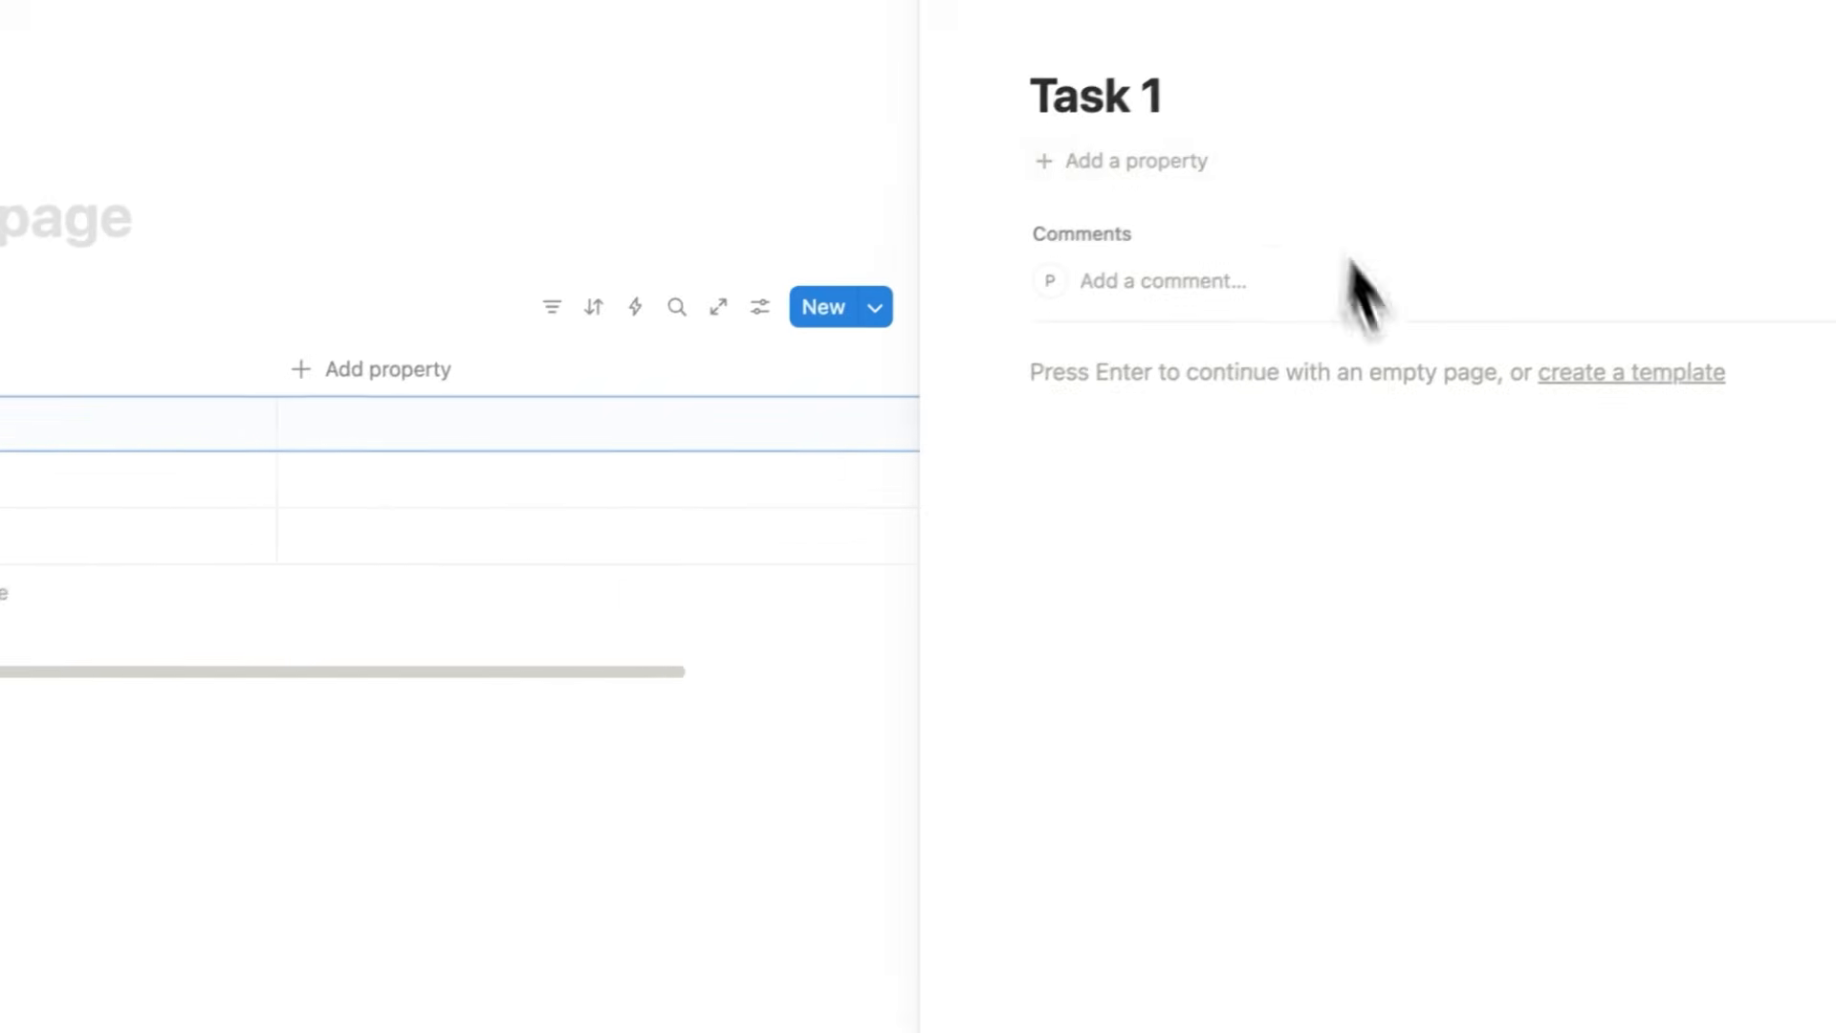
pyautogui.click(193, 488)
pyautogui.click(891, 4)
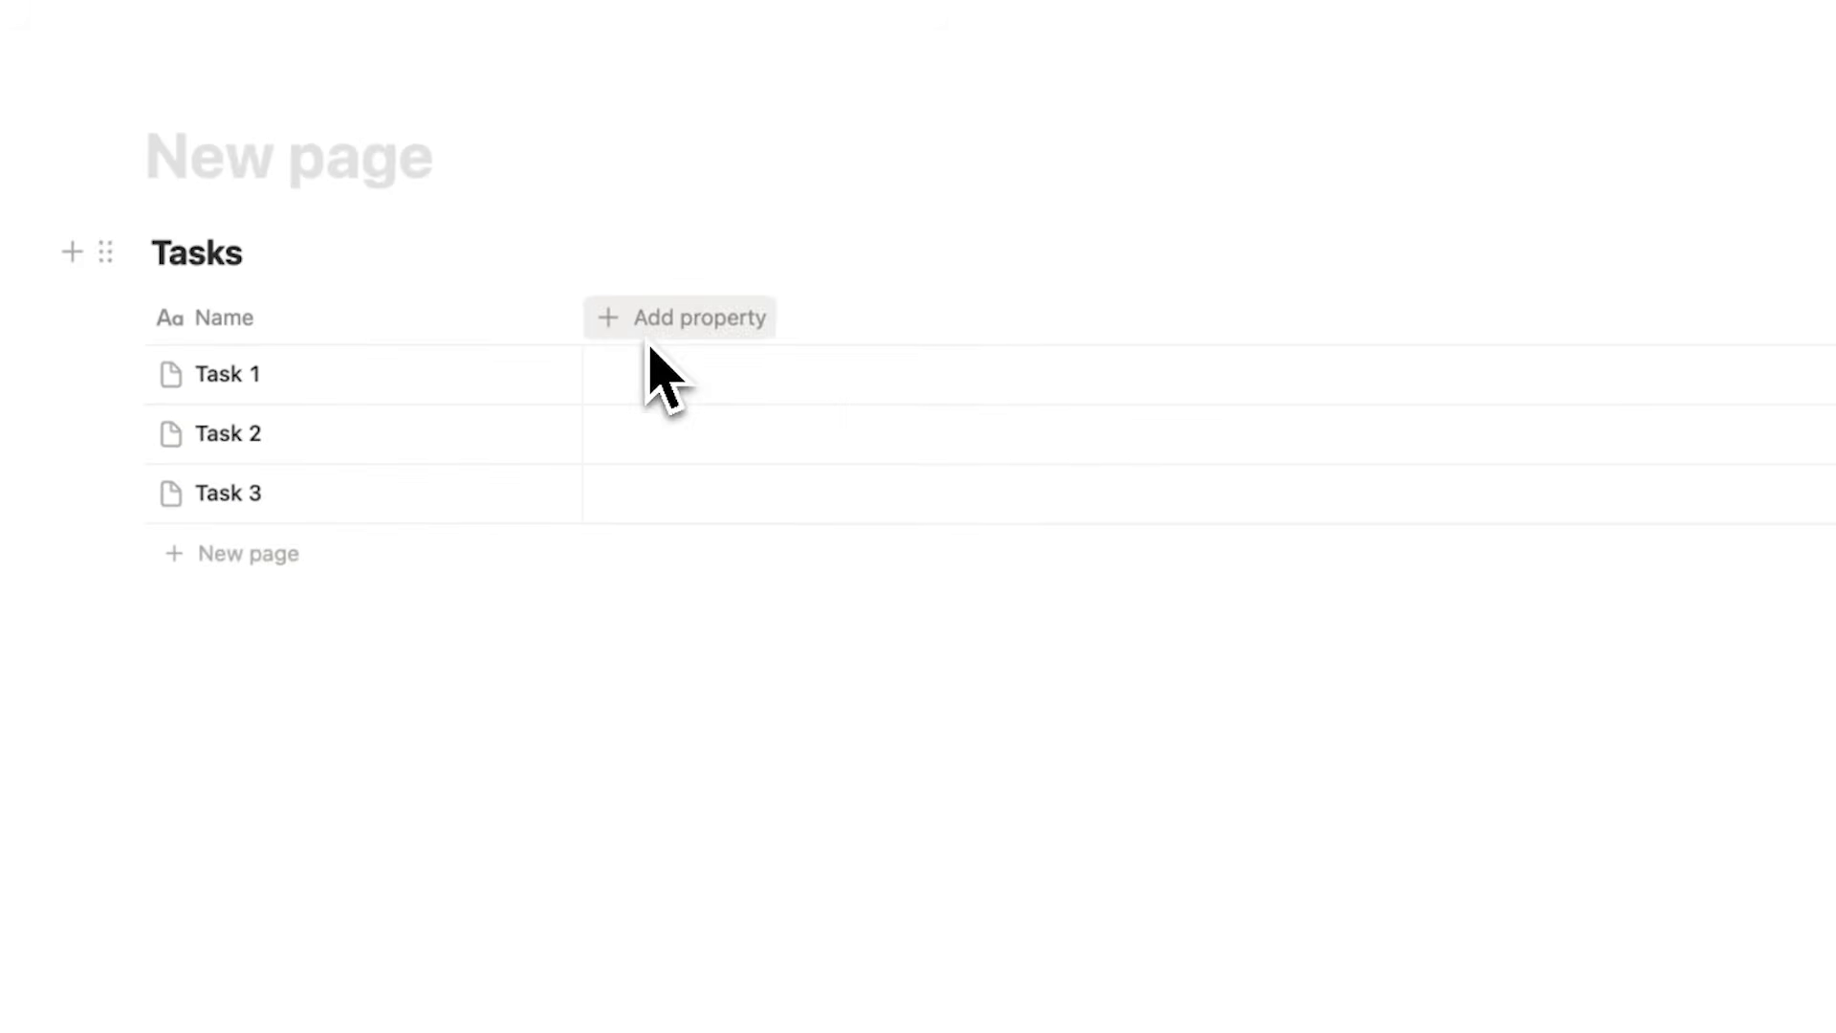
# Add a number property named Time to the Tasks table.
pyautogui.click(683, 318)
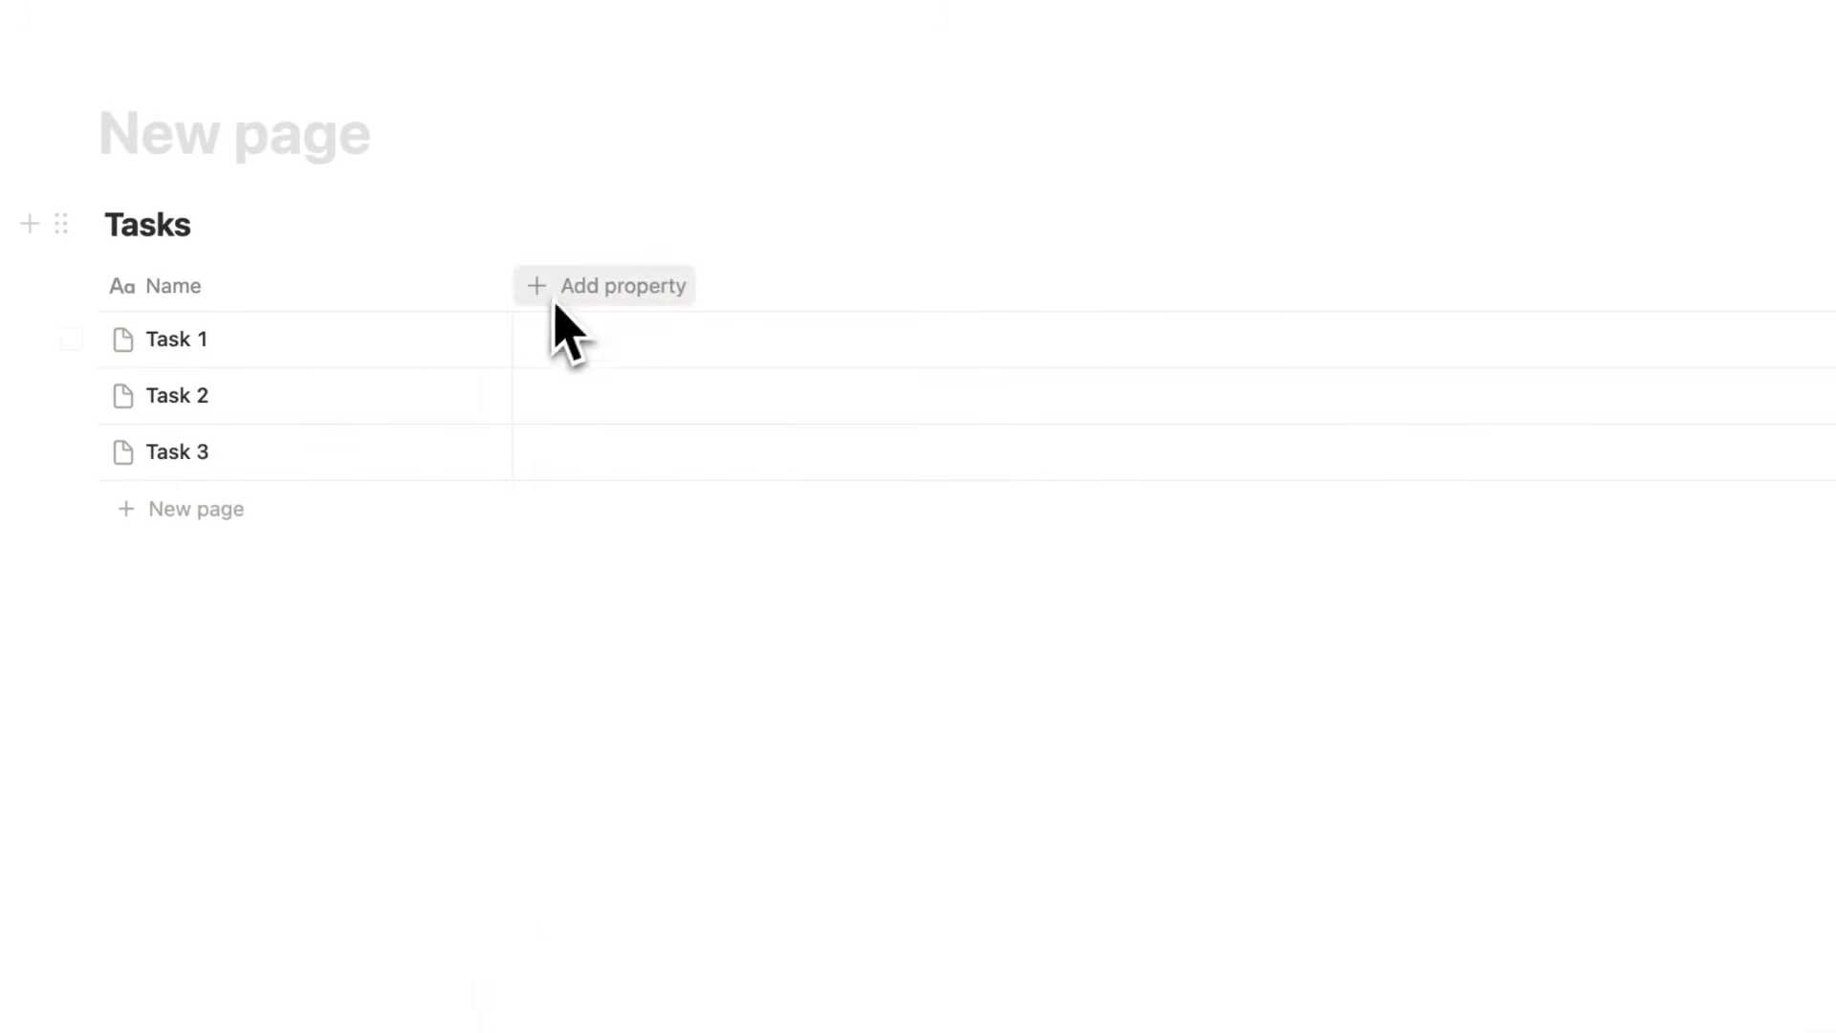
pyautogui.click(559, 296)
pyautogui.click(958, 576)
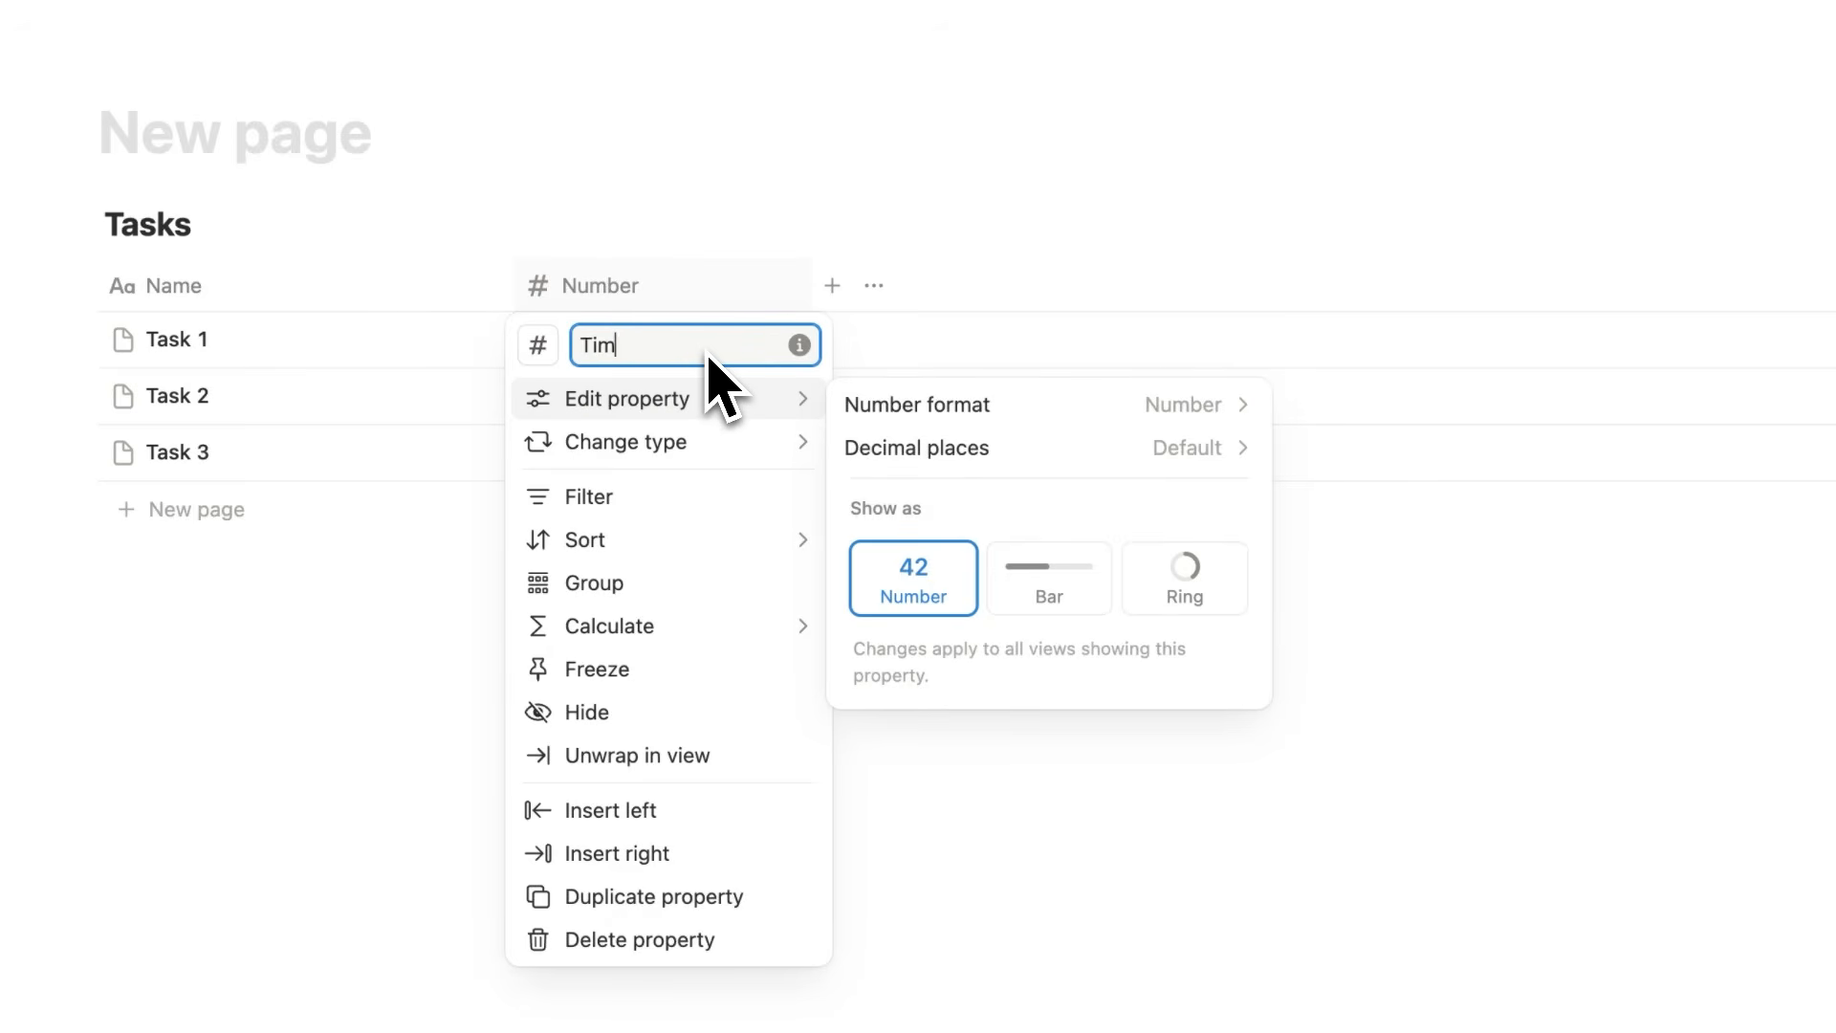
pyautogui.click(722, 191)
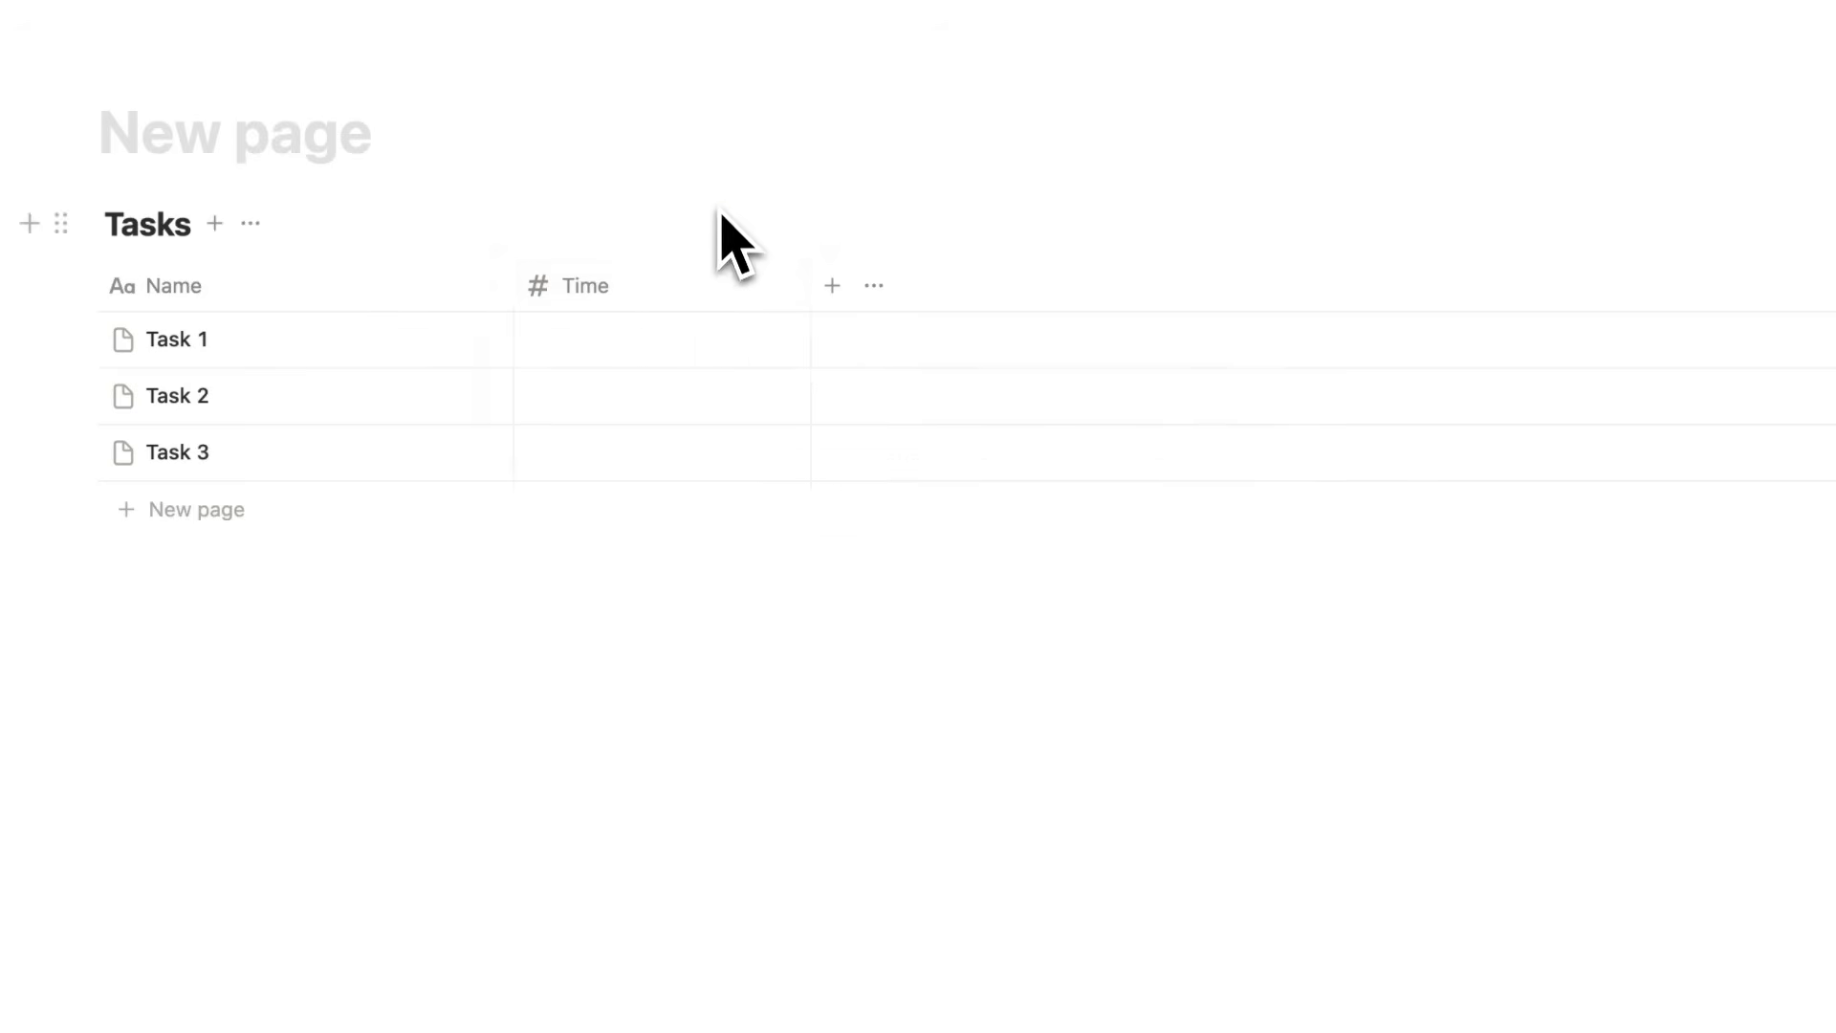
# Enter Time values of 20 for Task 1, 60 for Task 2 and 40 for Task 3.
pyautogui.click(584, 356)
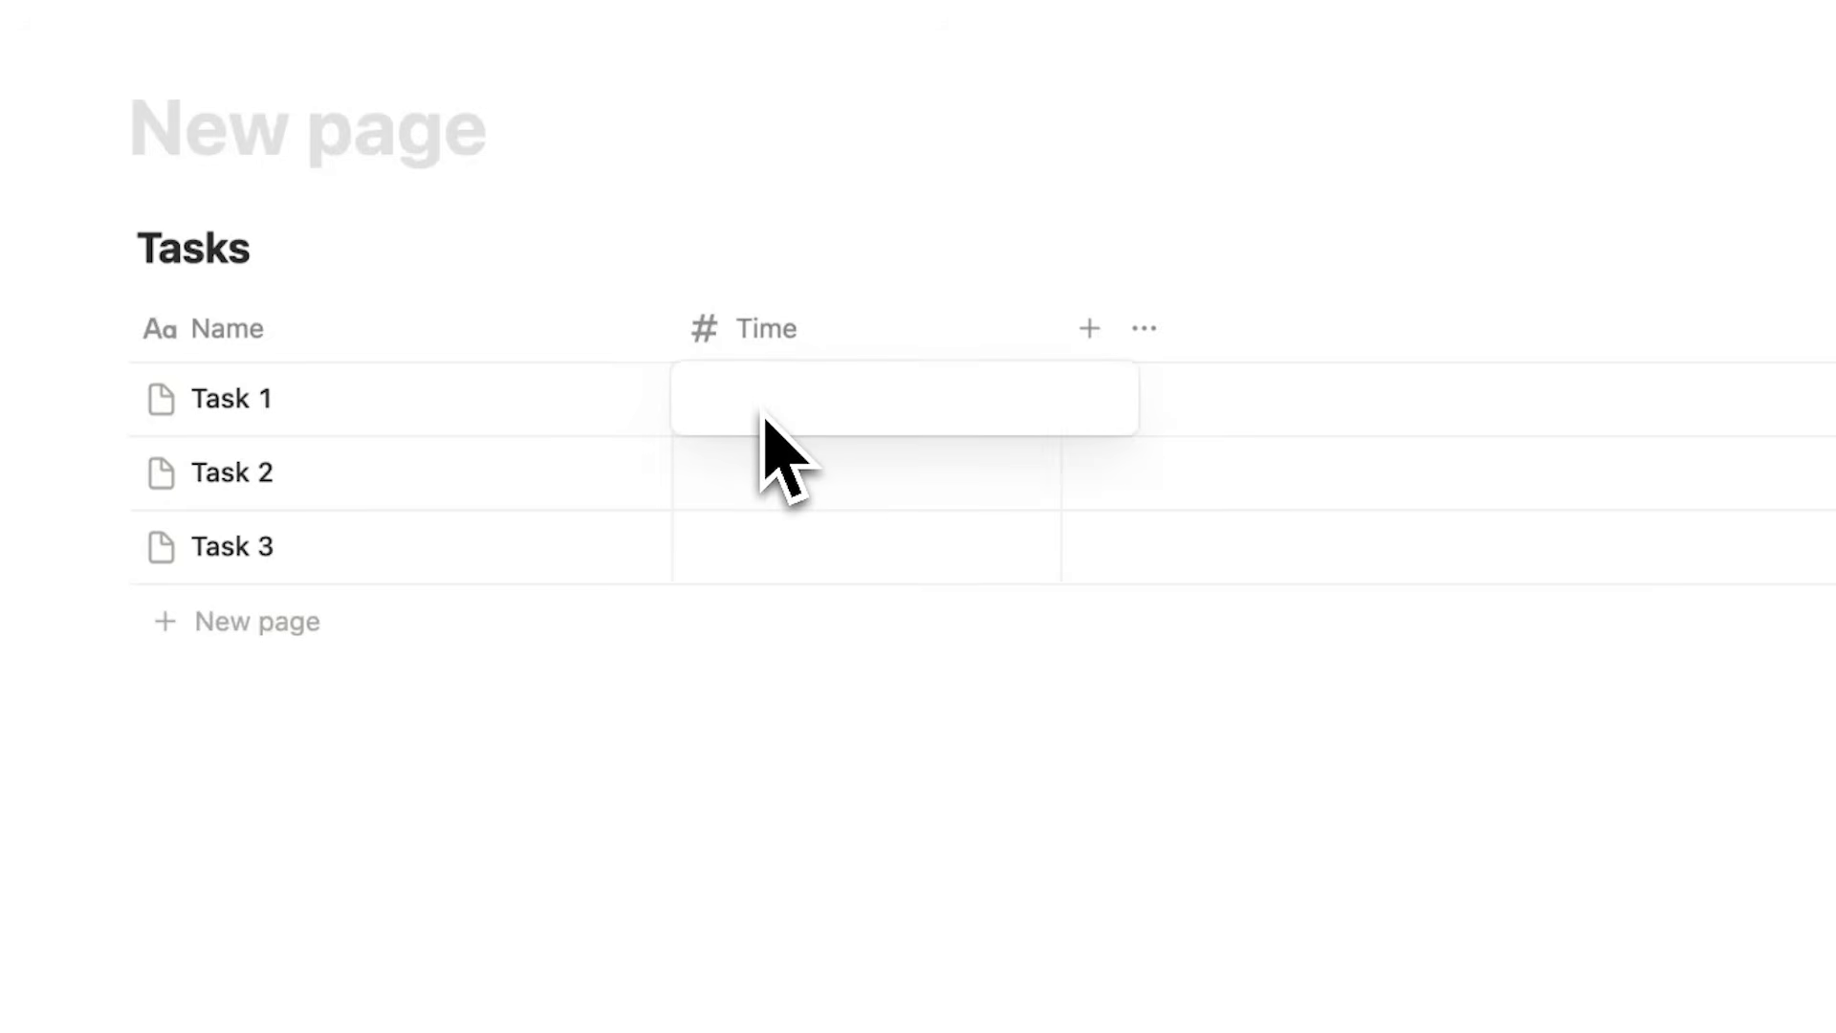
pyautogui.press('Return')
pyautogui.write('60')
pyautogui.press('Return')
pyautogui.write('40')
pyautogui.press('Return')
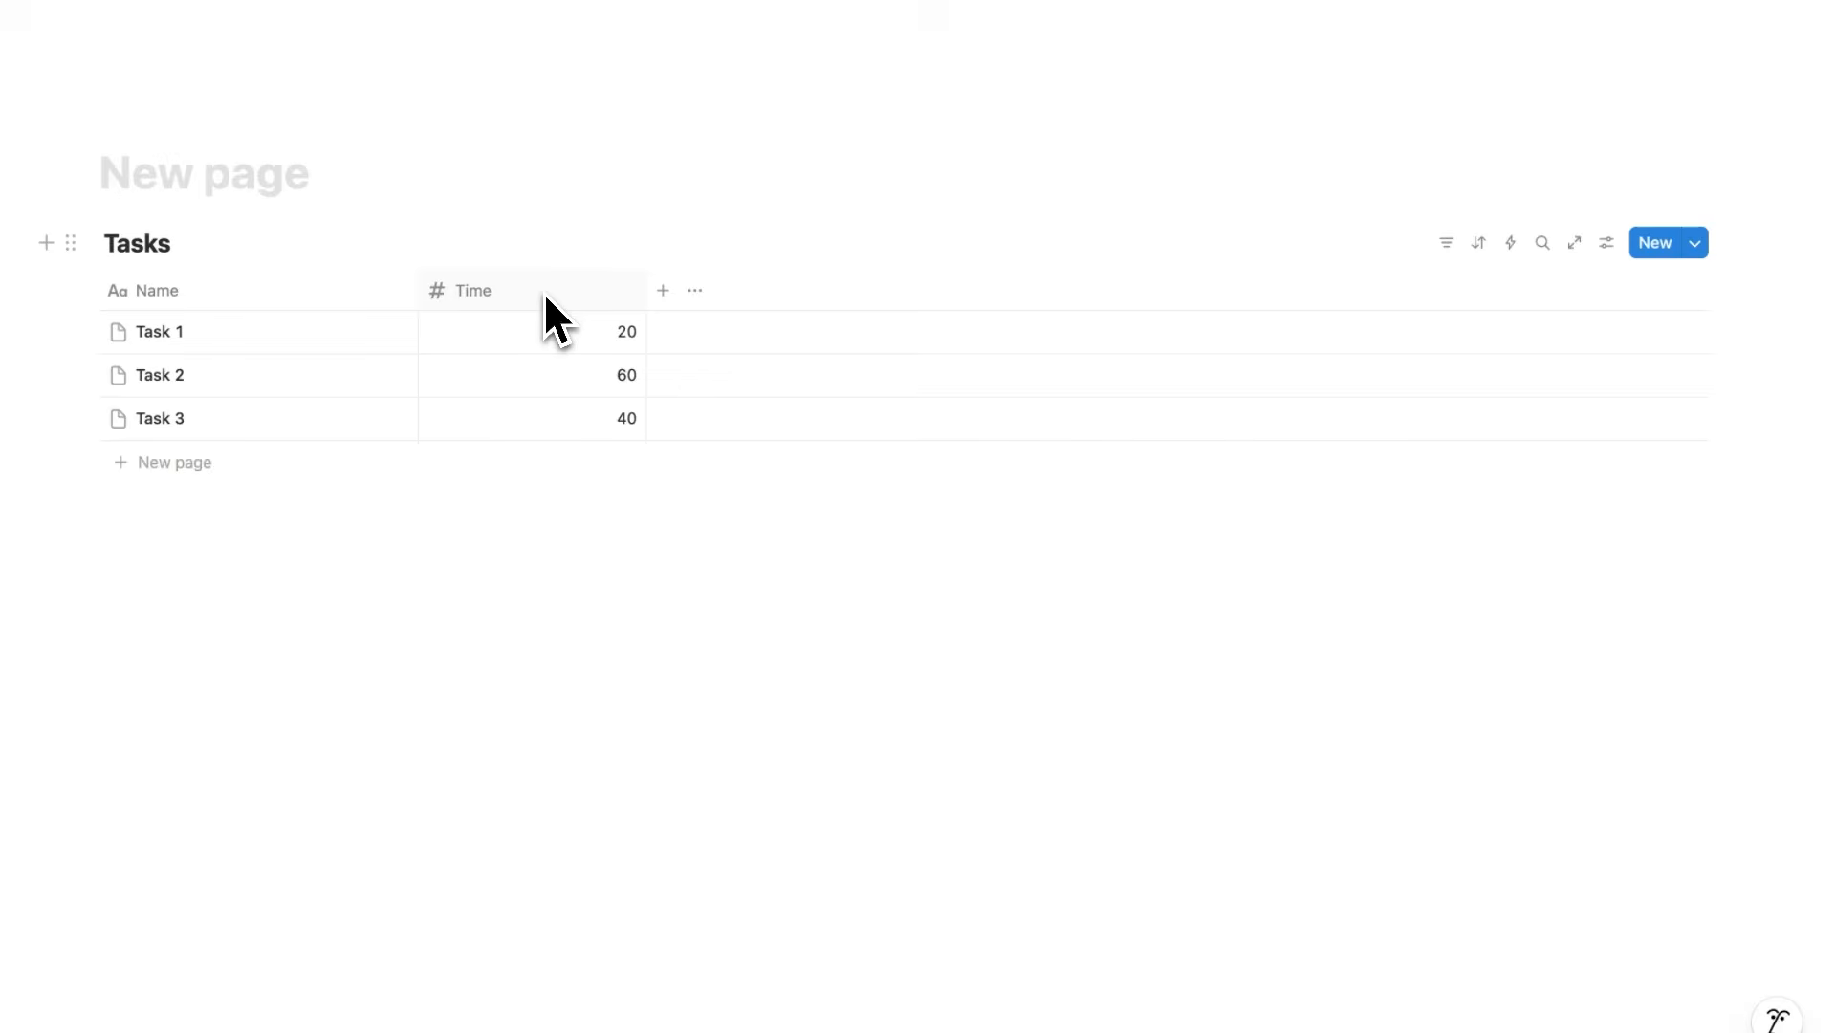
# Set the Time column's calculation to Count all.
pyautogui.click(543, 291)
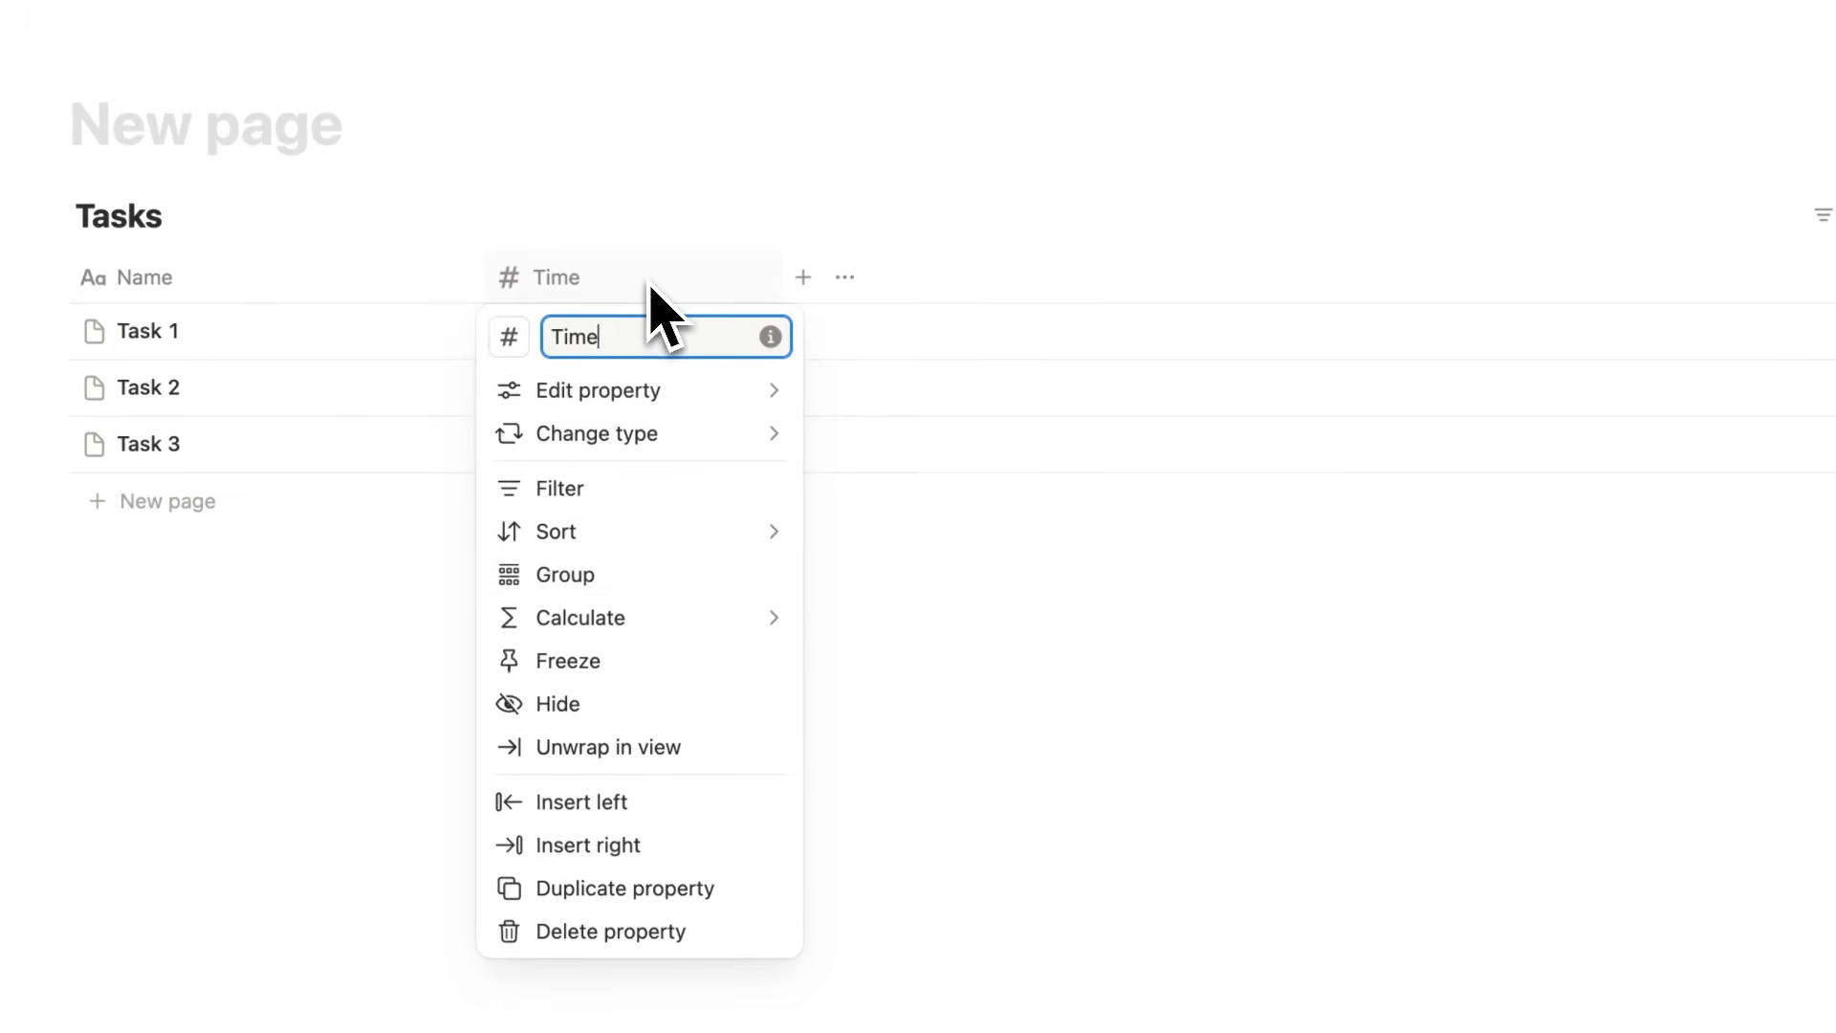
pyautogui.moveTo(686, 617)
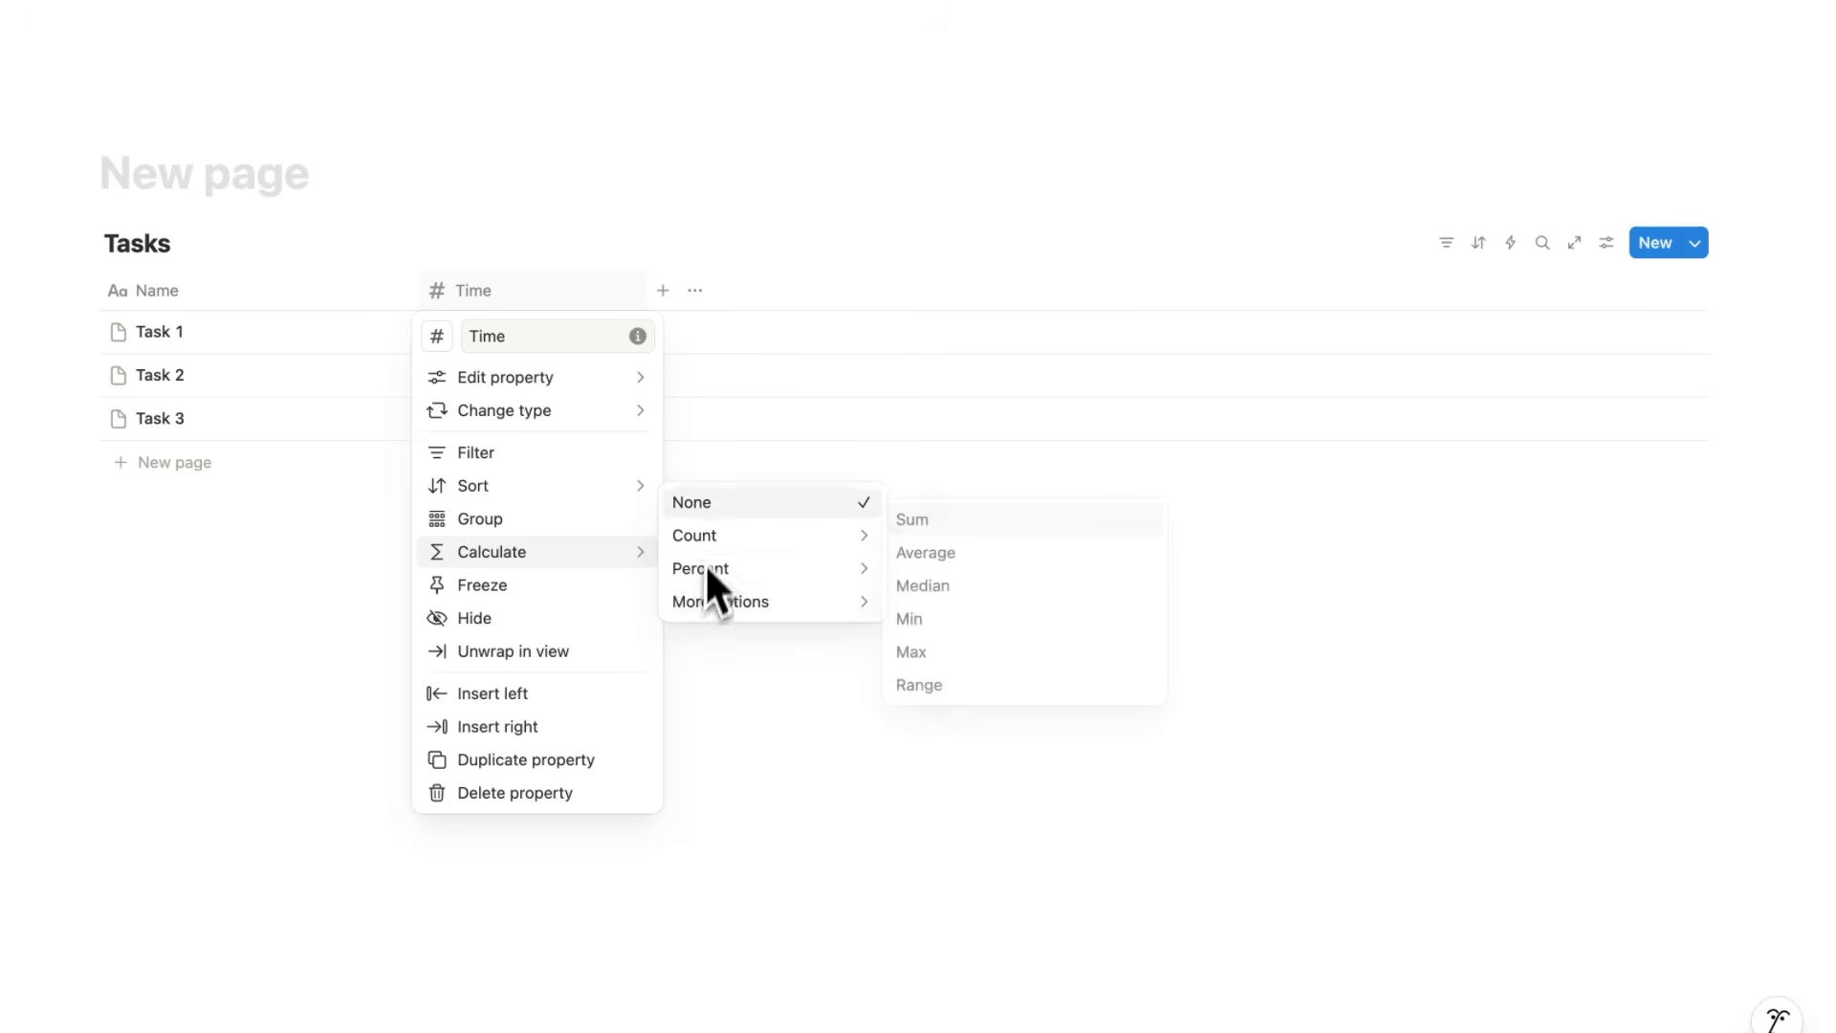
pyautogui.moveTo(719, 547)
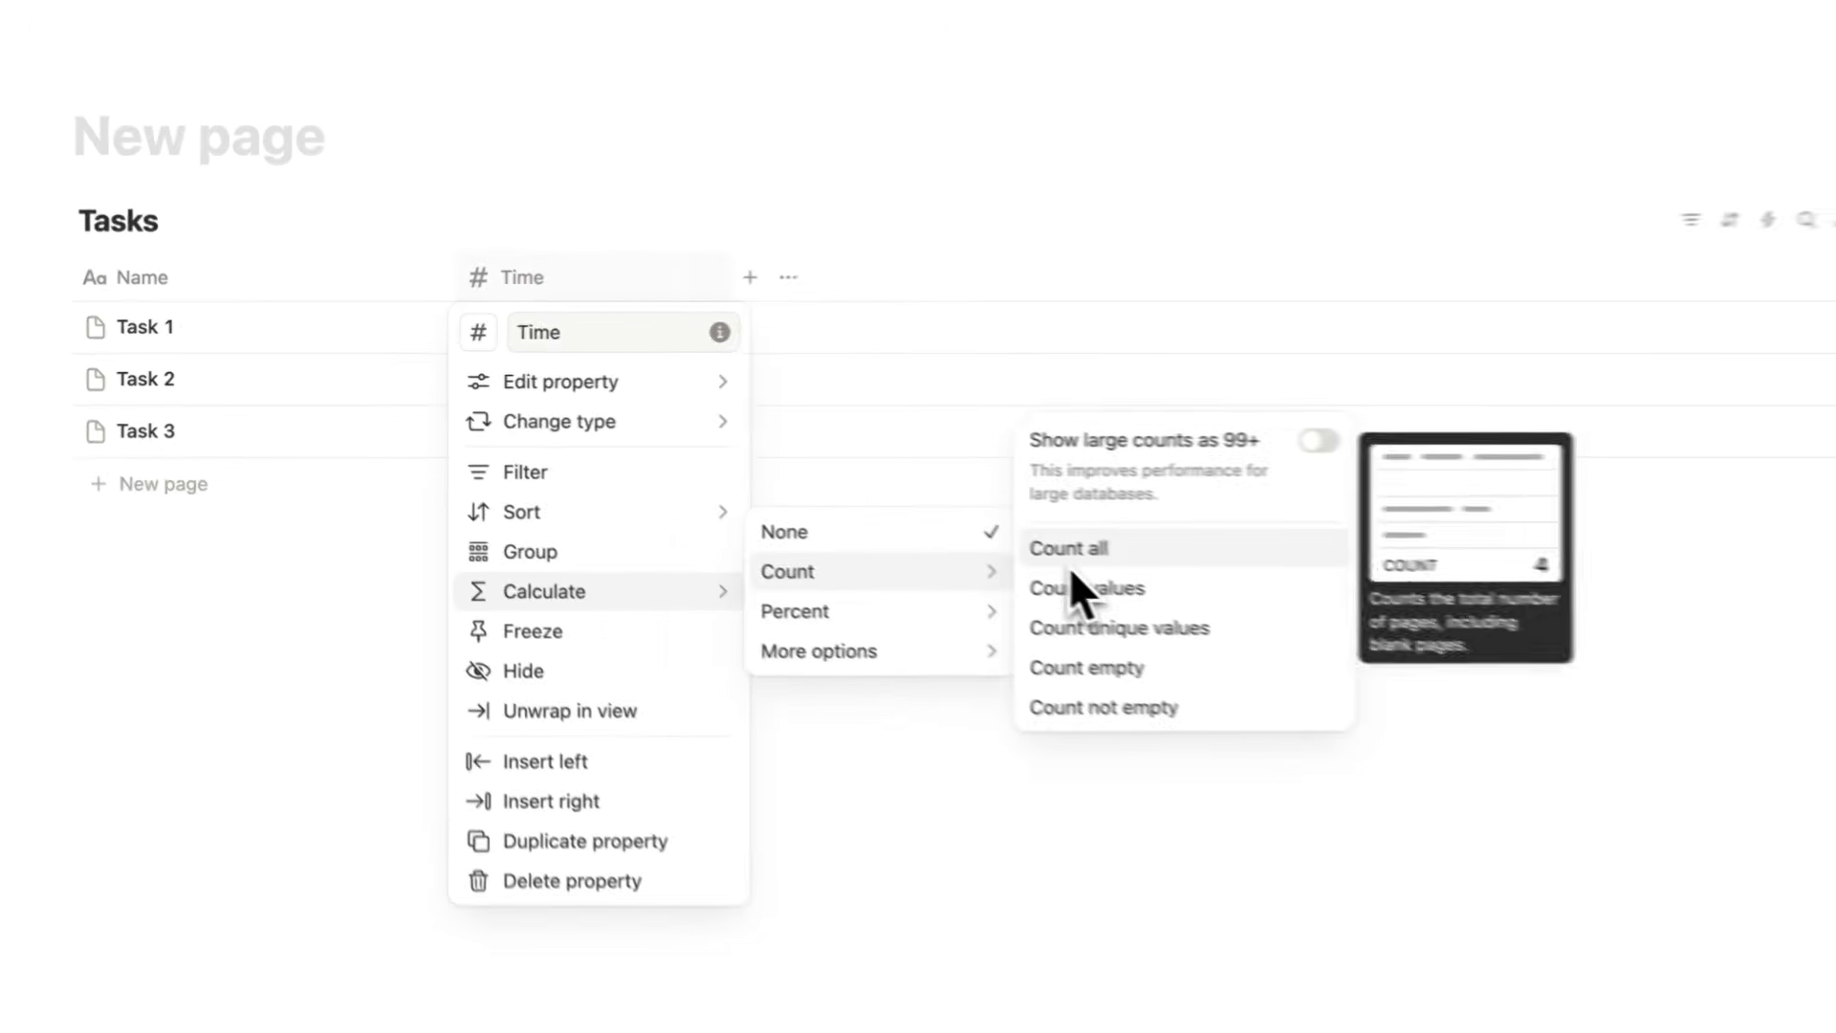
pyautogui.click(1071, 564)
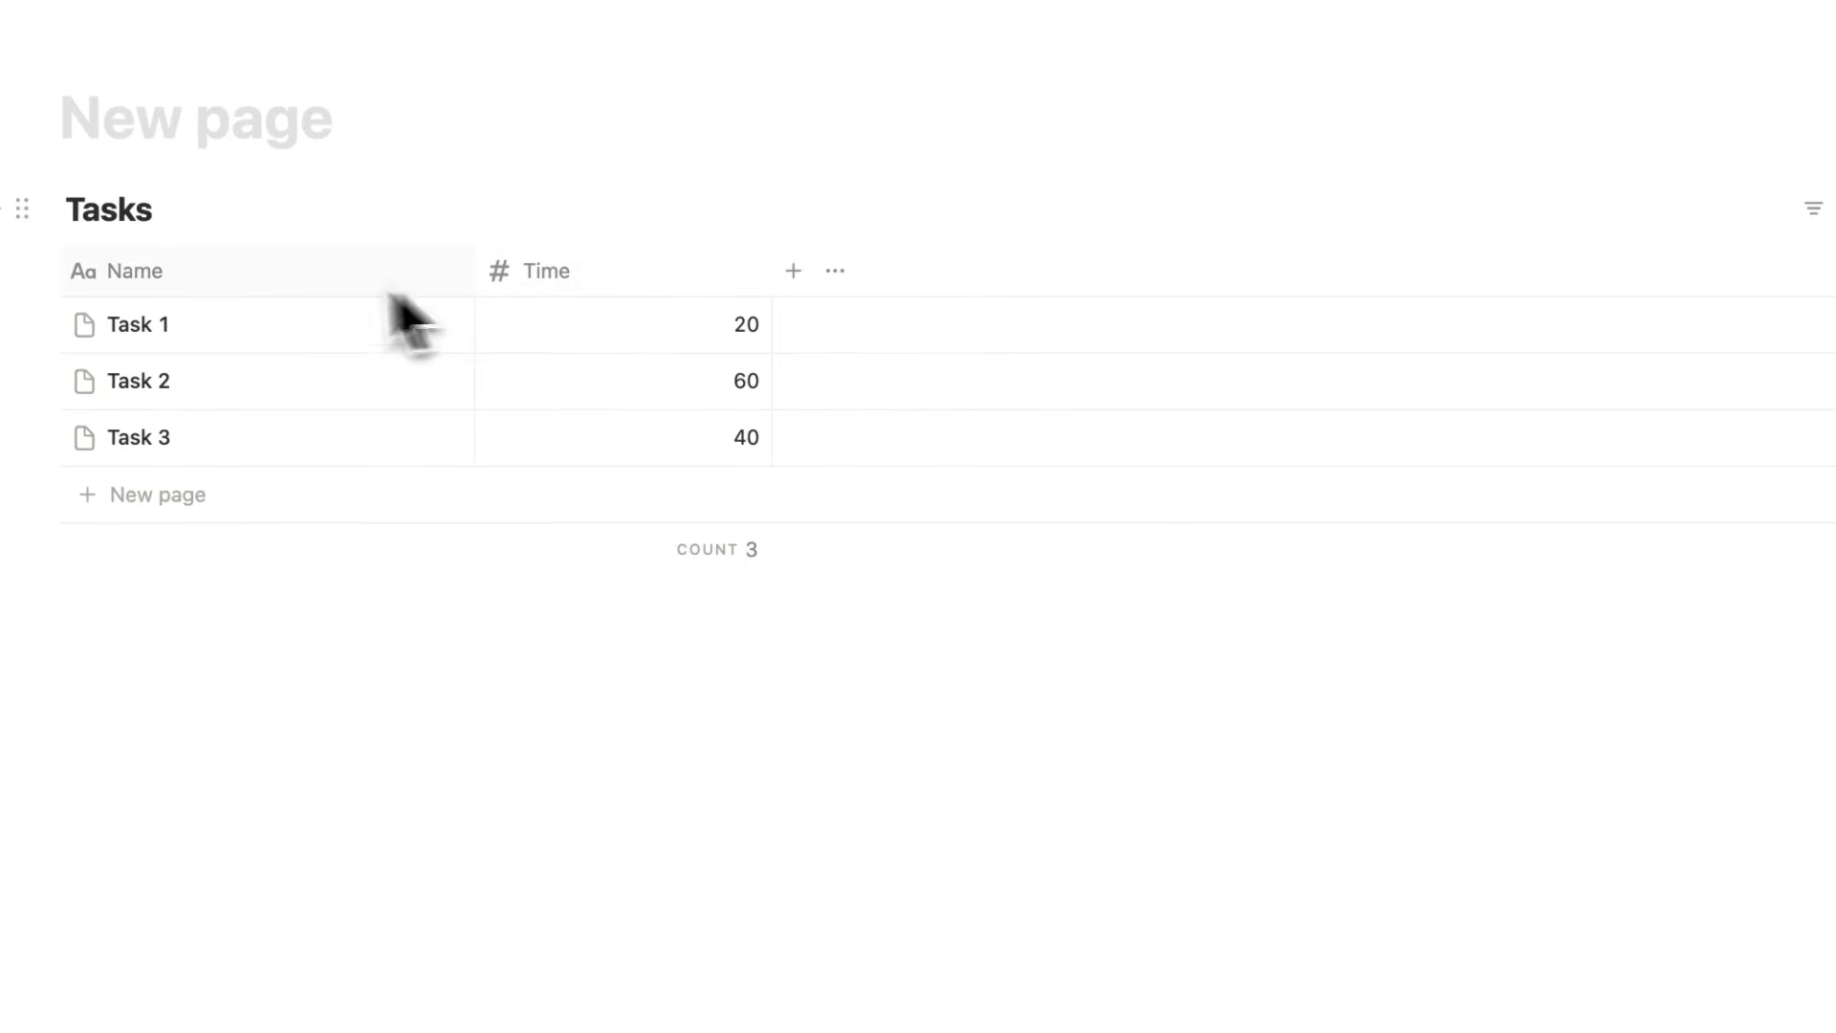
# Open the additional calculation options for the Time column.
pyautogui.click(516, 277)
pyautogui.moveTo(570, 612)
pyautogui.moveTo(976, 691)
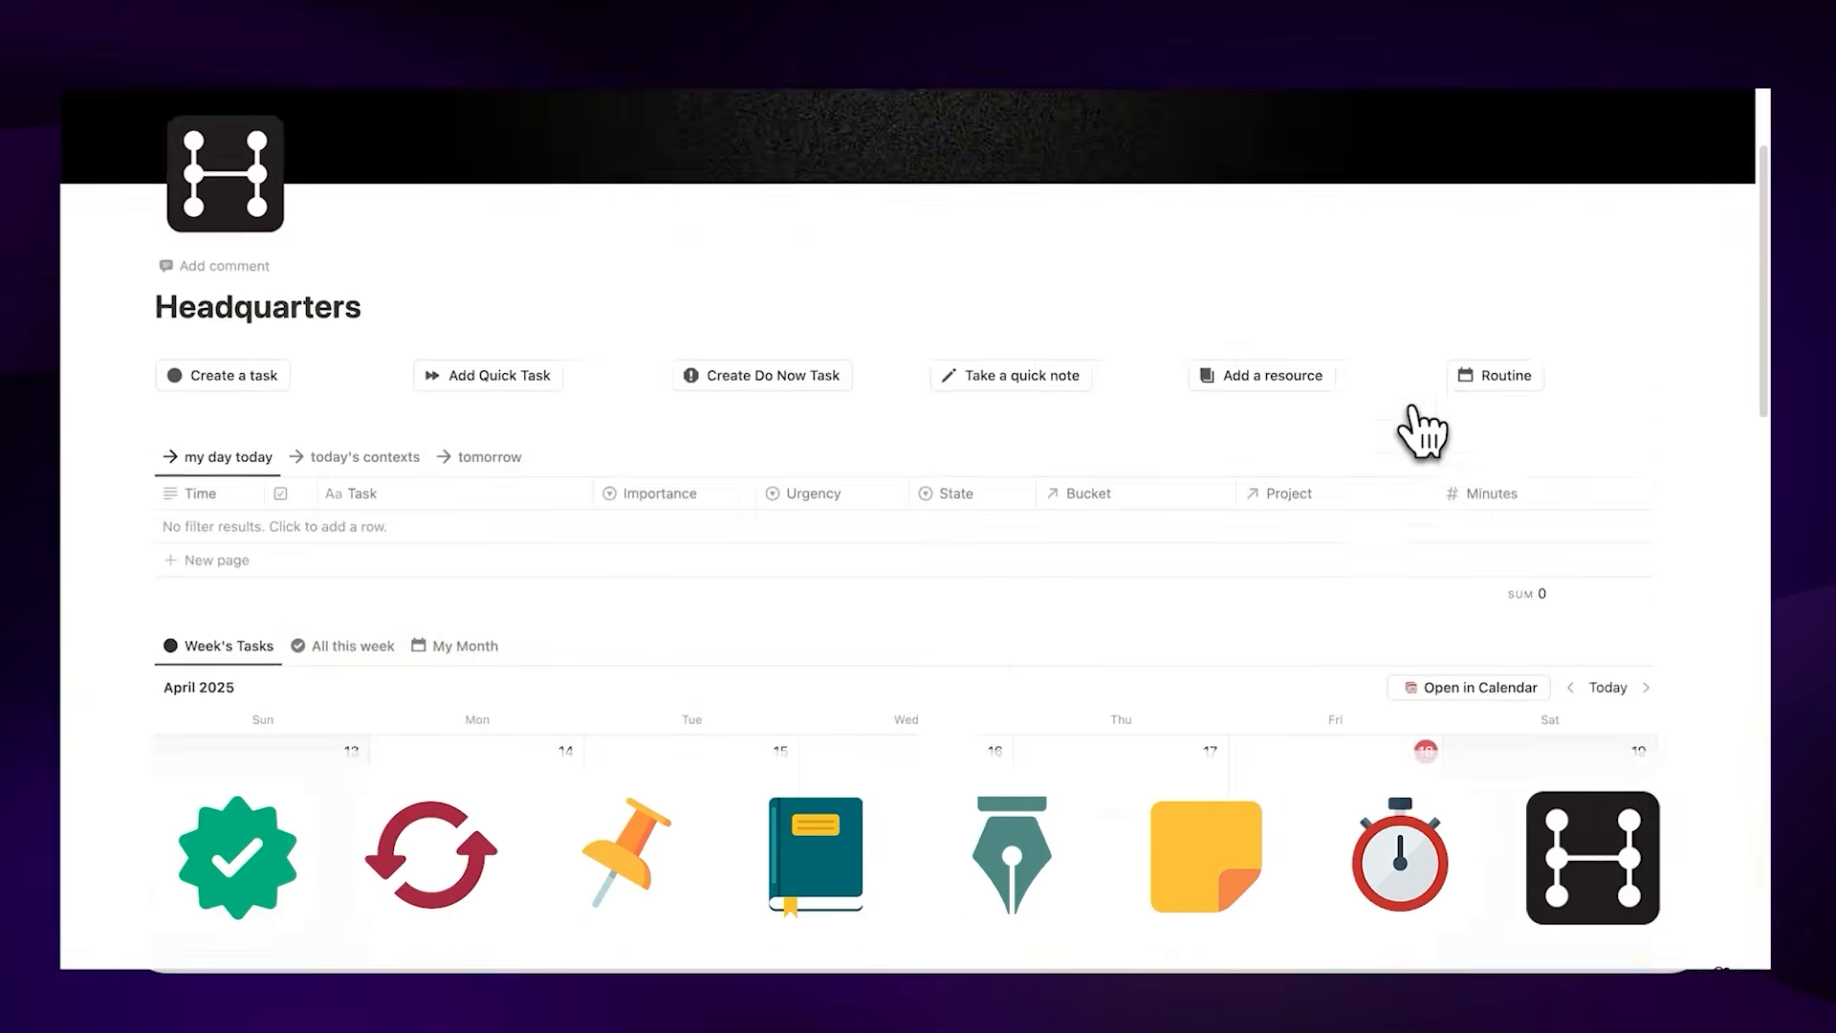
# In the Headquarters daily task table, enter 60, 45 and 15 minutes for the third, fourth and fifth tasks.
pyautogui.scroll(-5, 1415, 430)
pyautogui.scroll(-4, 1422, 431)
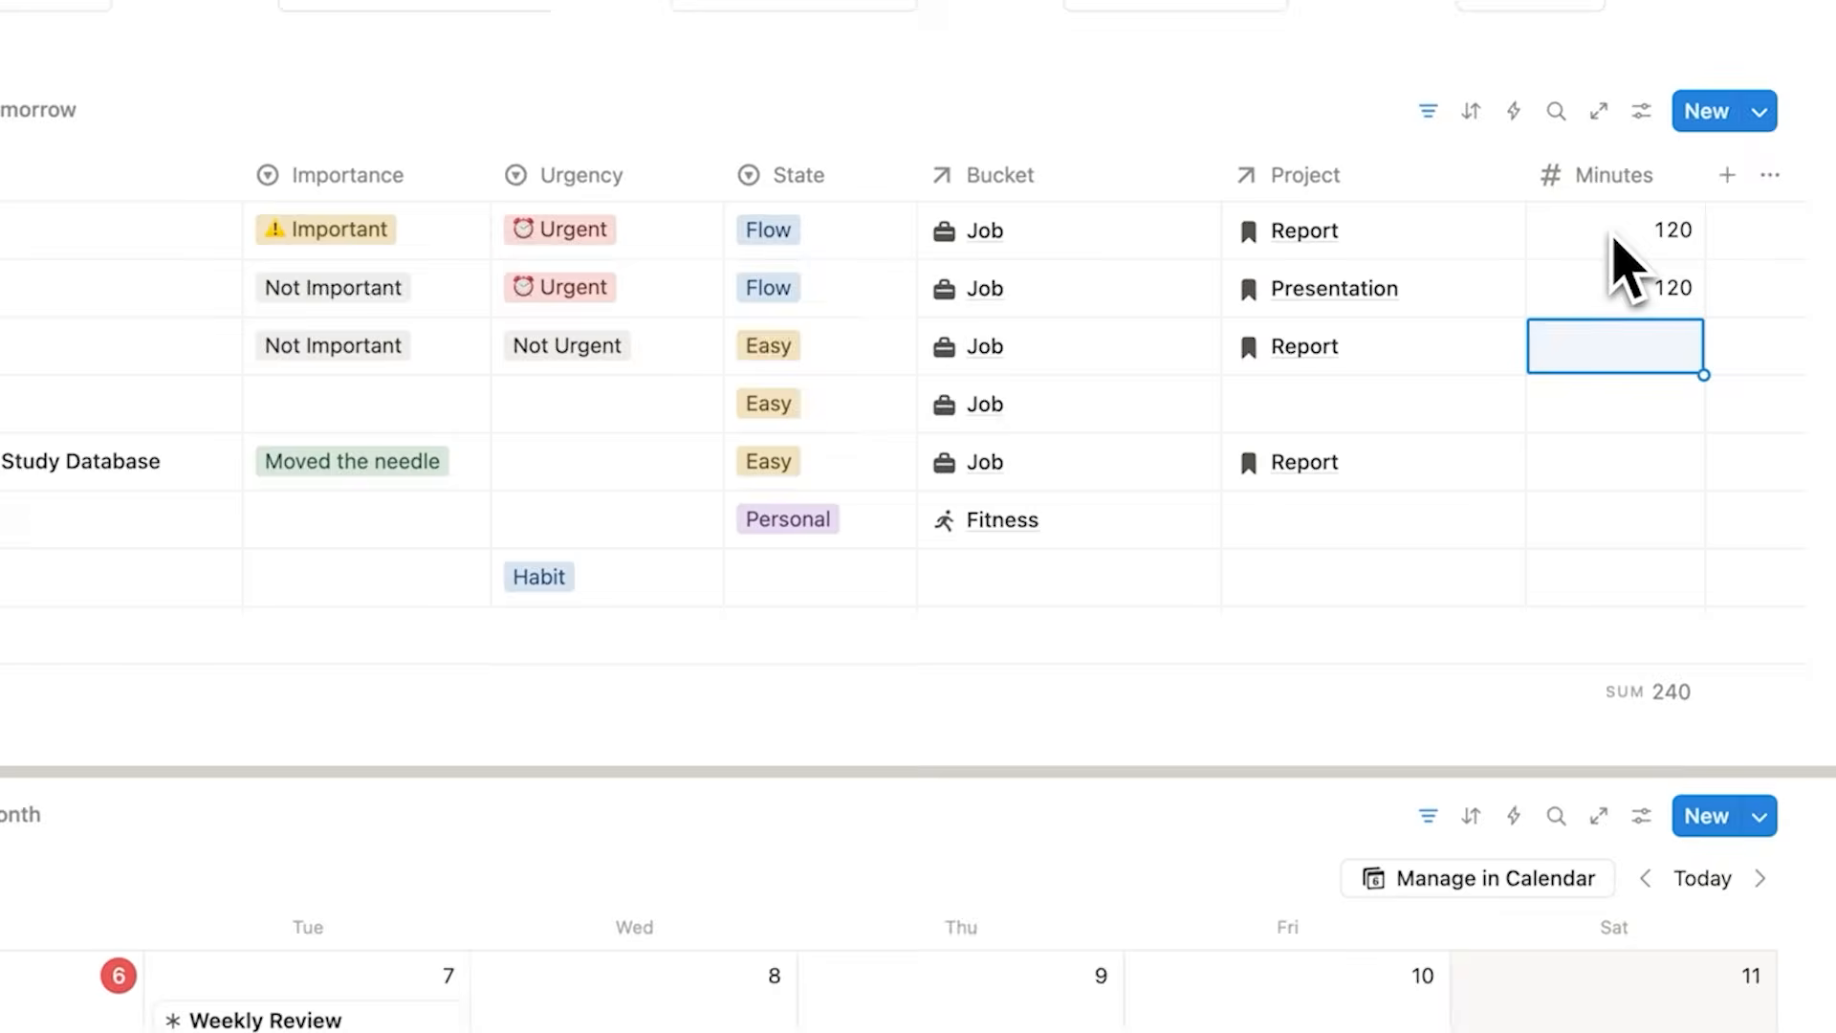
pyautogui.write('60')
pyautogui.press('Return')
pyautogui.write('45')
pyautogui.press('Return')
pyautogui.write('15')
pyautogui.press('Return')
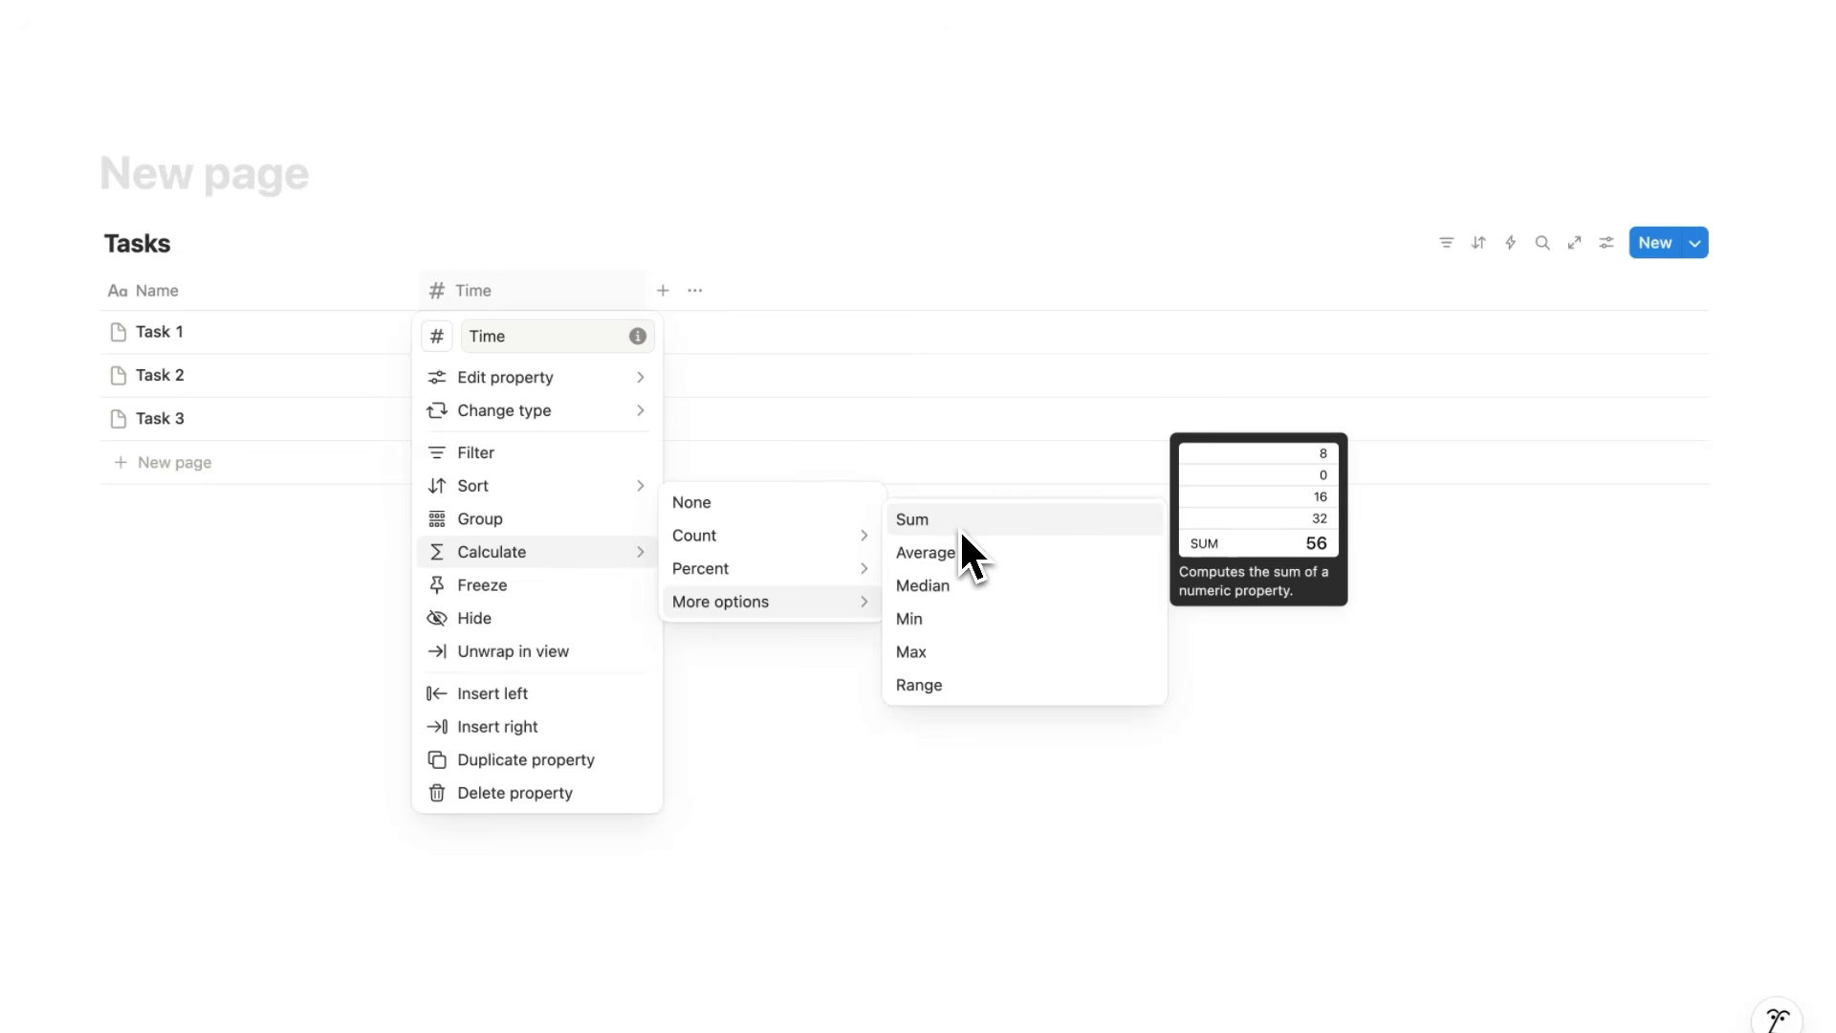
# Set the Time column's calculation in the Tasks table to Sum.
pyautogui.click(969, 528)
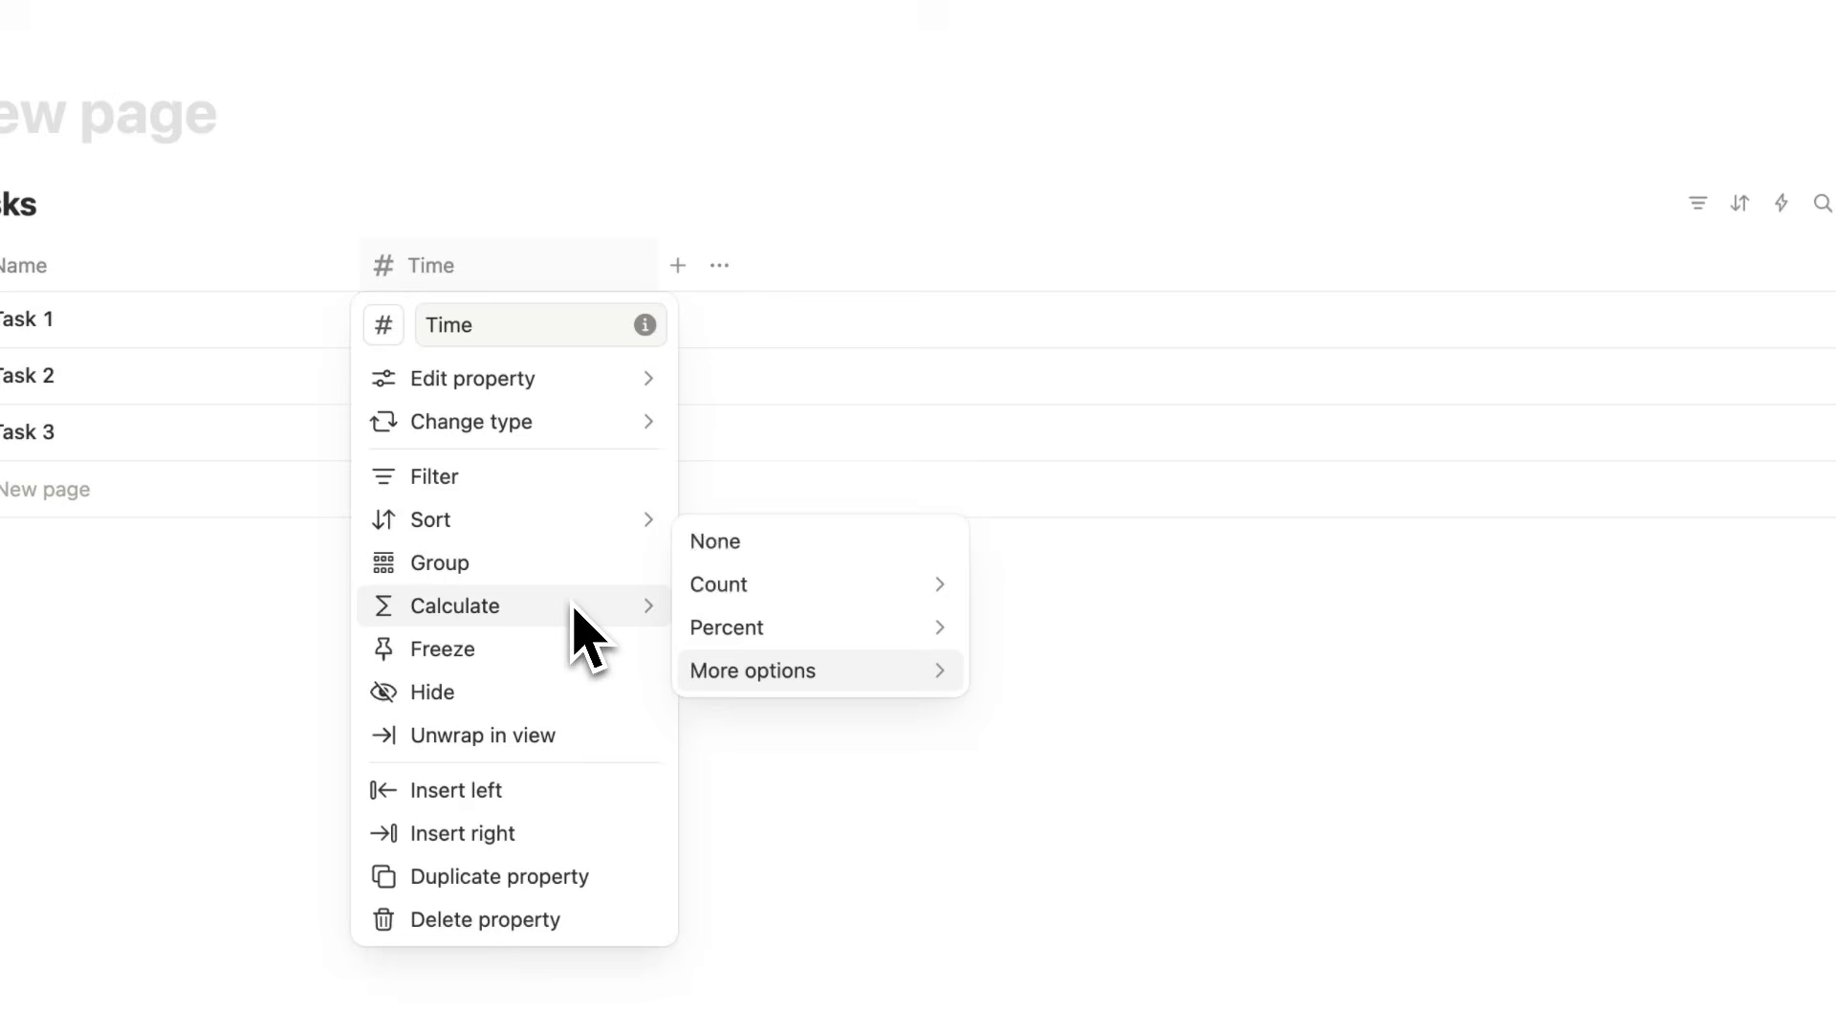
pyautogui.moveTo(805, 669)
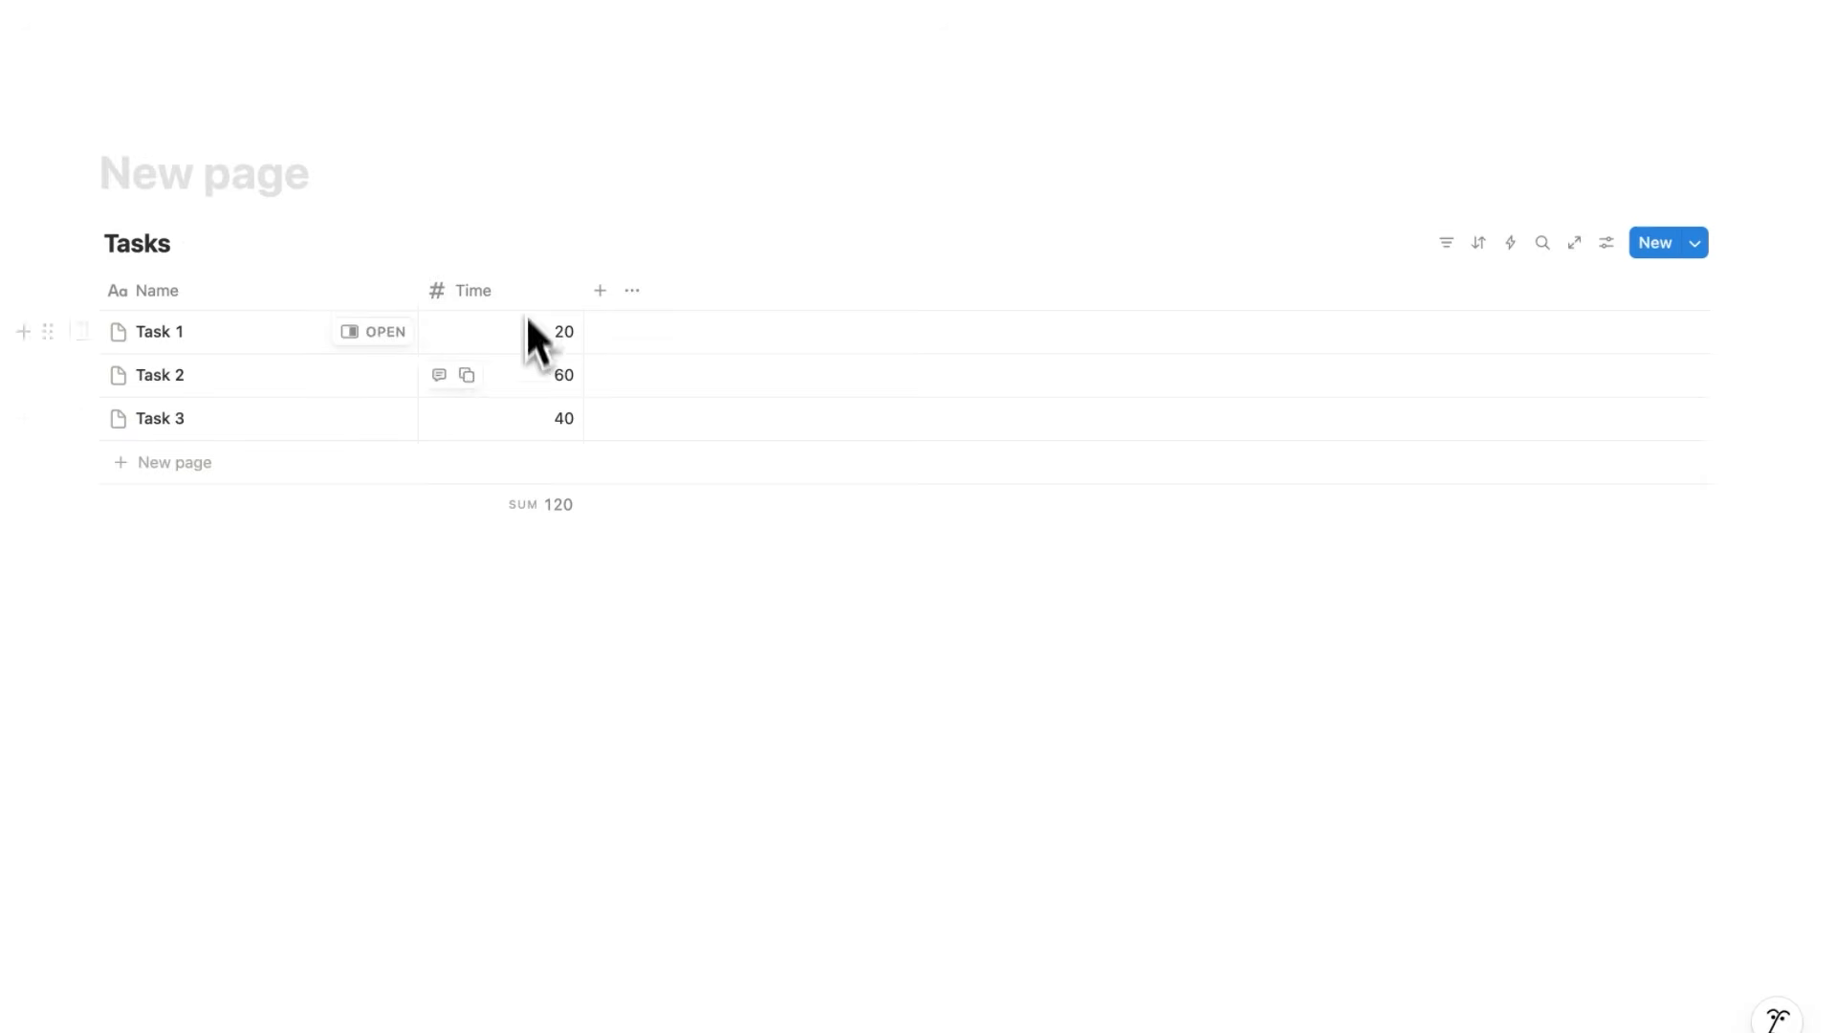
# Change the Time value of Task 1 to 30.
pyautogui.click(534, 343)
pyautogui.moveTo(657, 340); pyautogui.dragTo(671, 337)
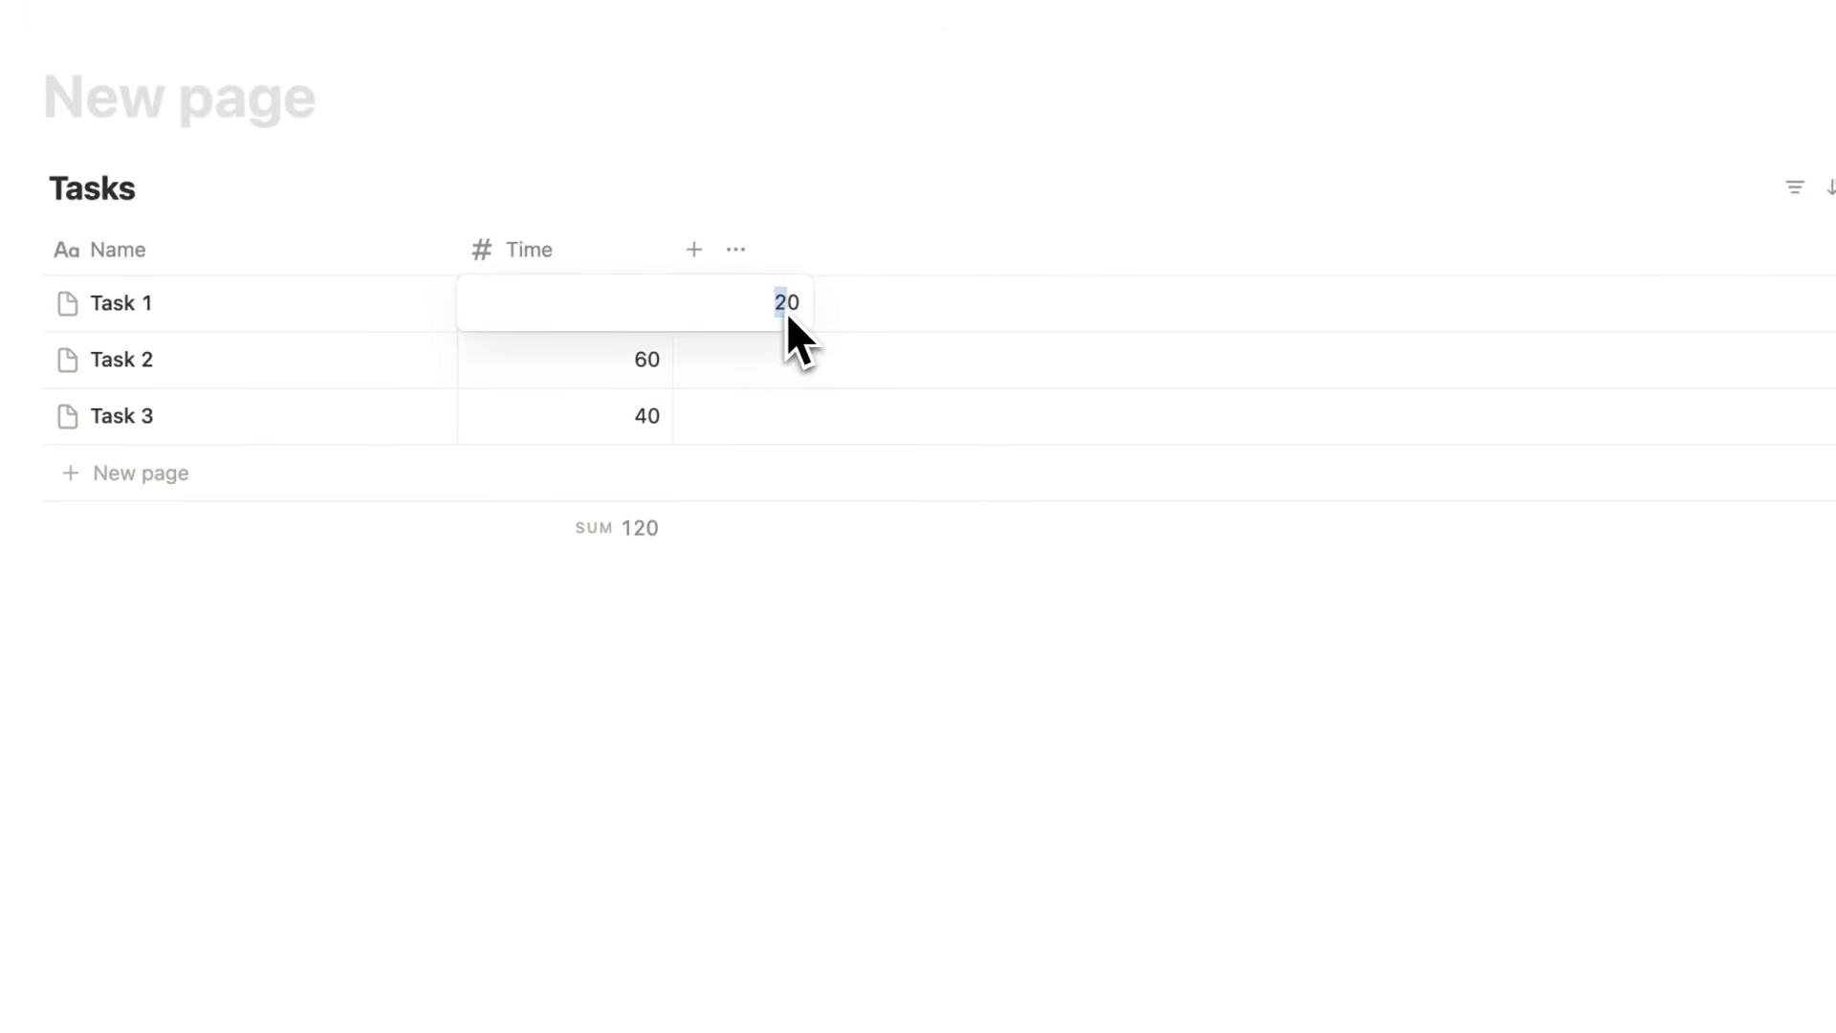
pyautogui.write('3')
pyautogui.press('Return')
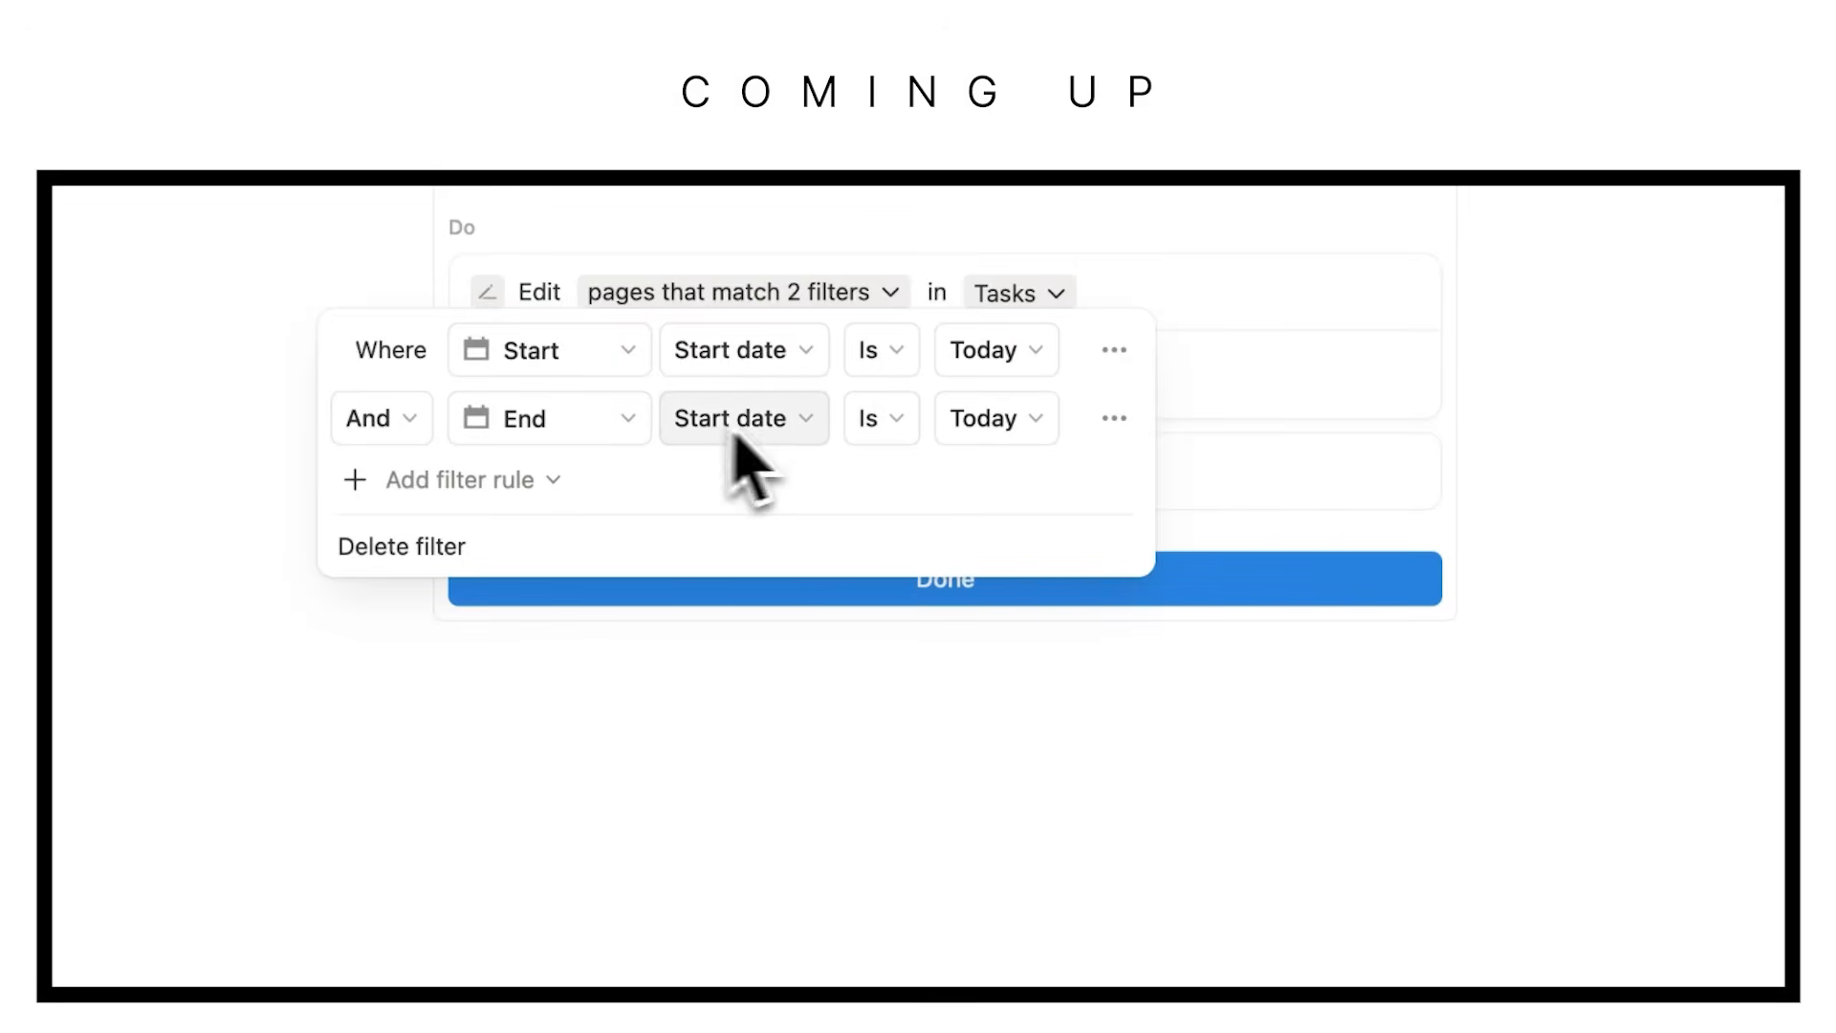
pyautogui.click(872, 421)
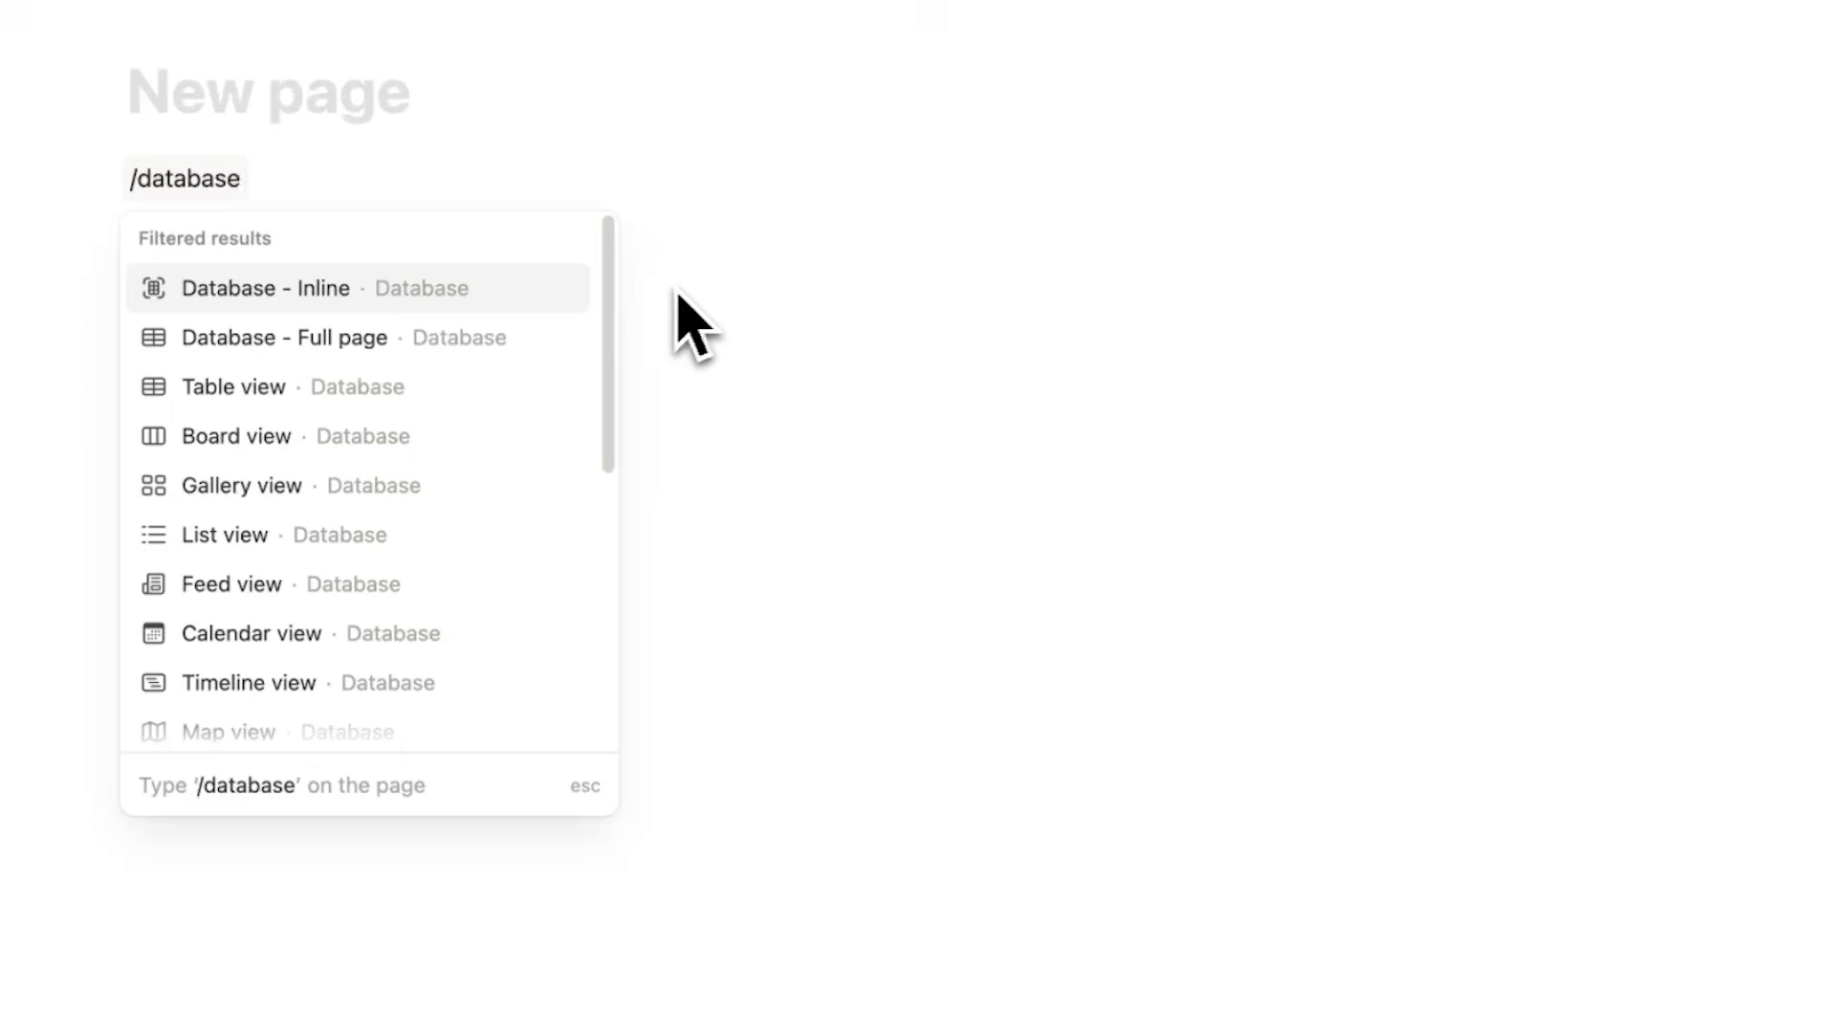
# Insert a table view database on the new page and add rows named Task 1 and Task 2.
pyautogui.click(296, 392)
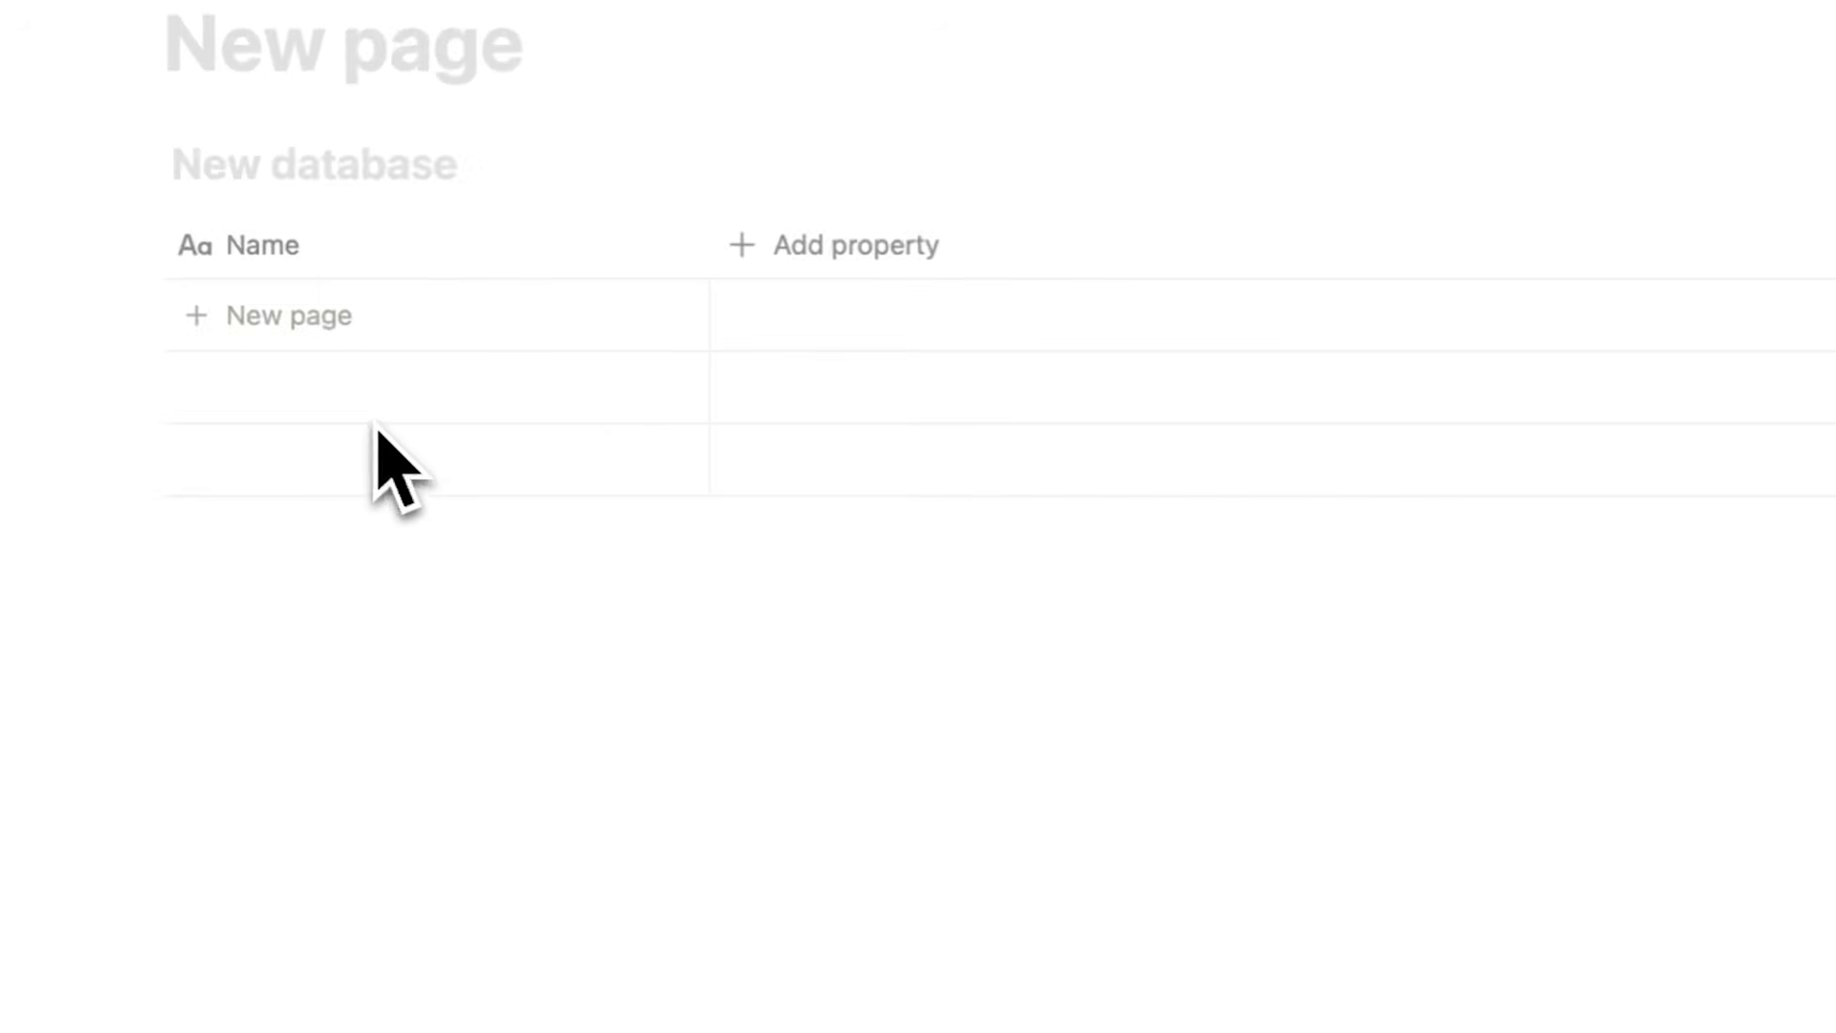
pyautogui.click(304, 315)
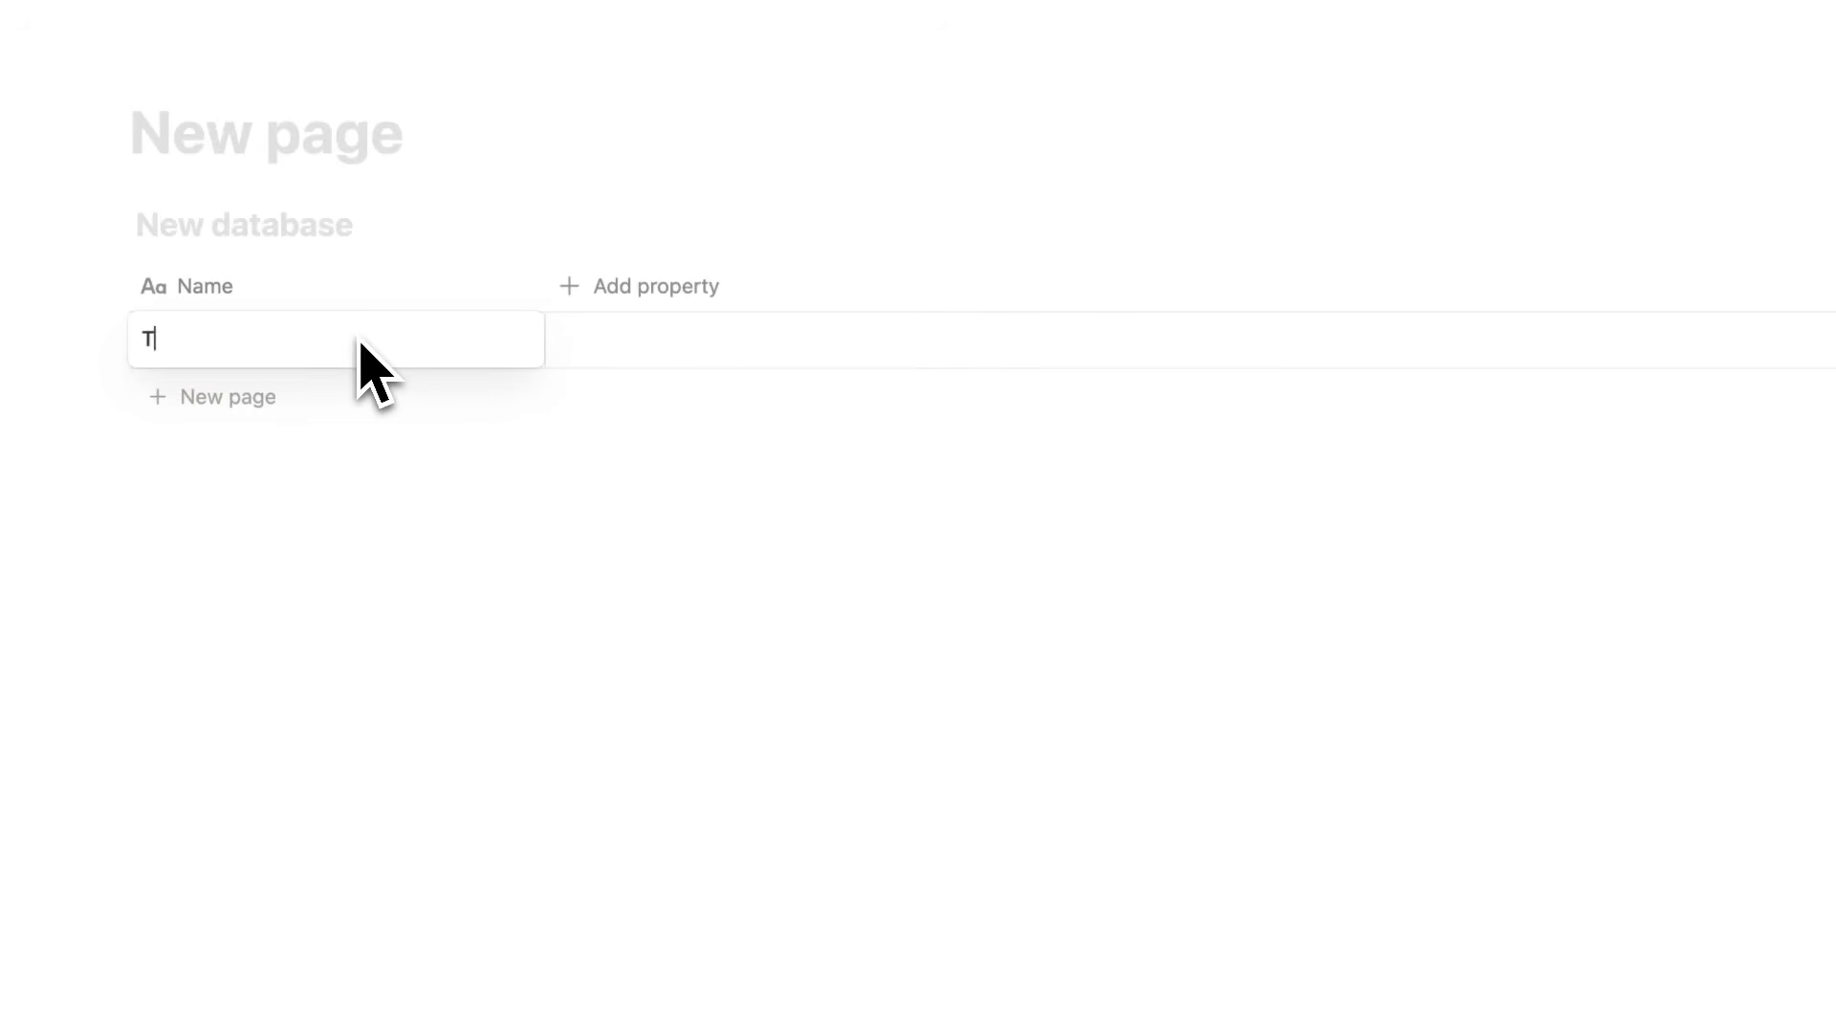
pyautogui.write('Task 1')
pyautogui.press('Return')
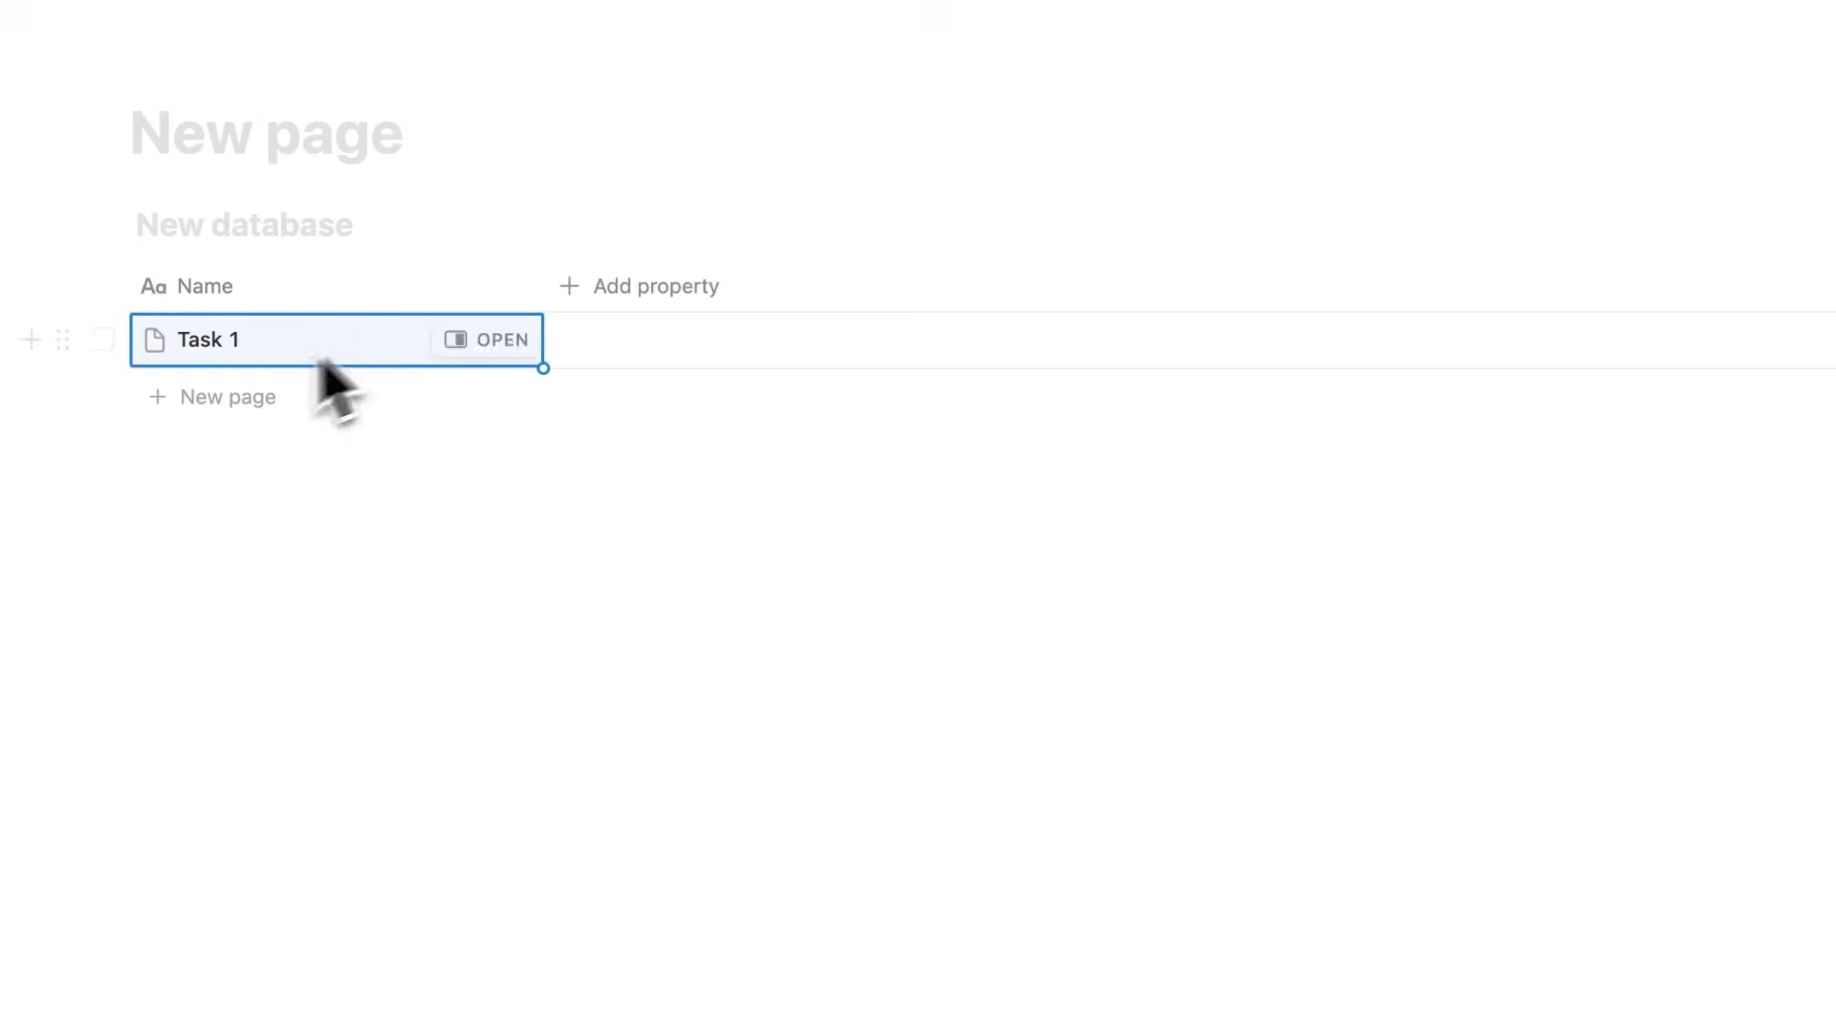
pyautogui.click(197, 396)
pyautogui.write('Task 2')
# Add a Date property to the table and set it to October 22, 2025 for both Task 1 and Task 2.
pyautogui.click(660, 287)
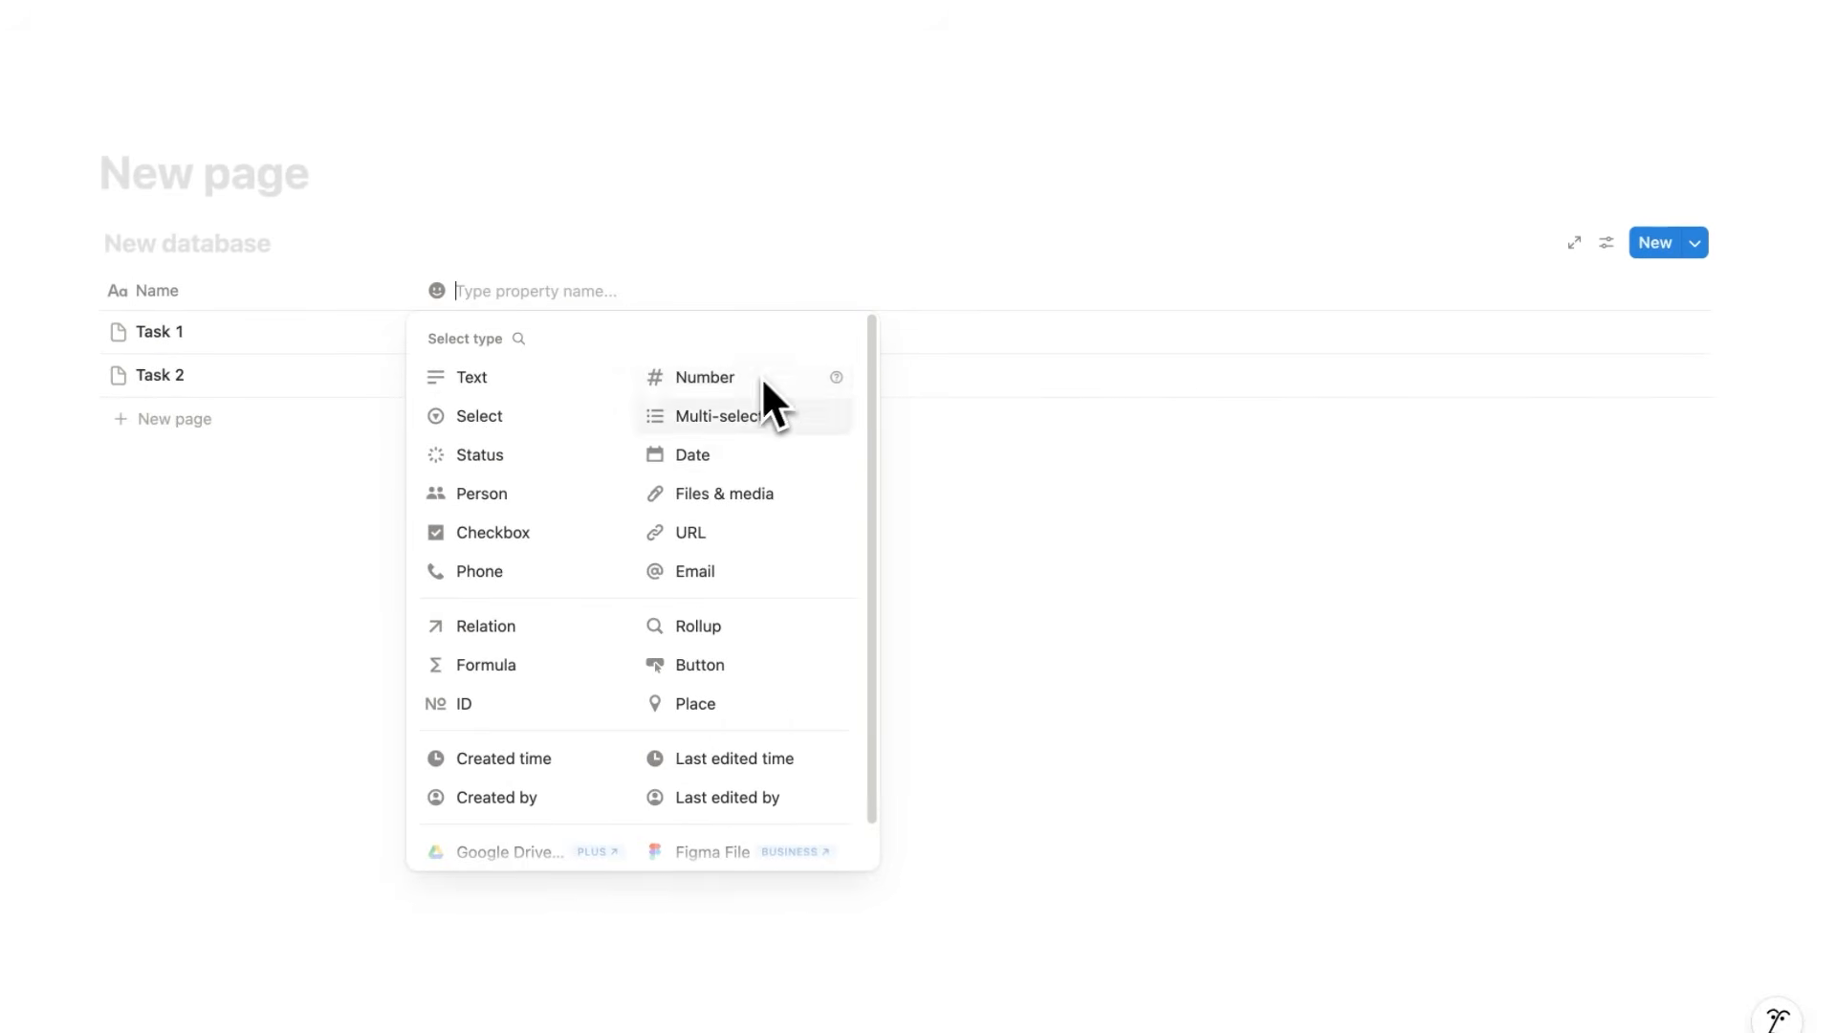
pyautogui.click(755, 459)
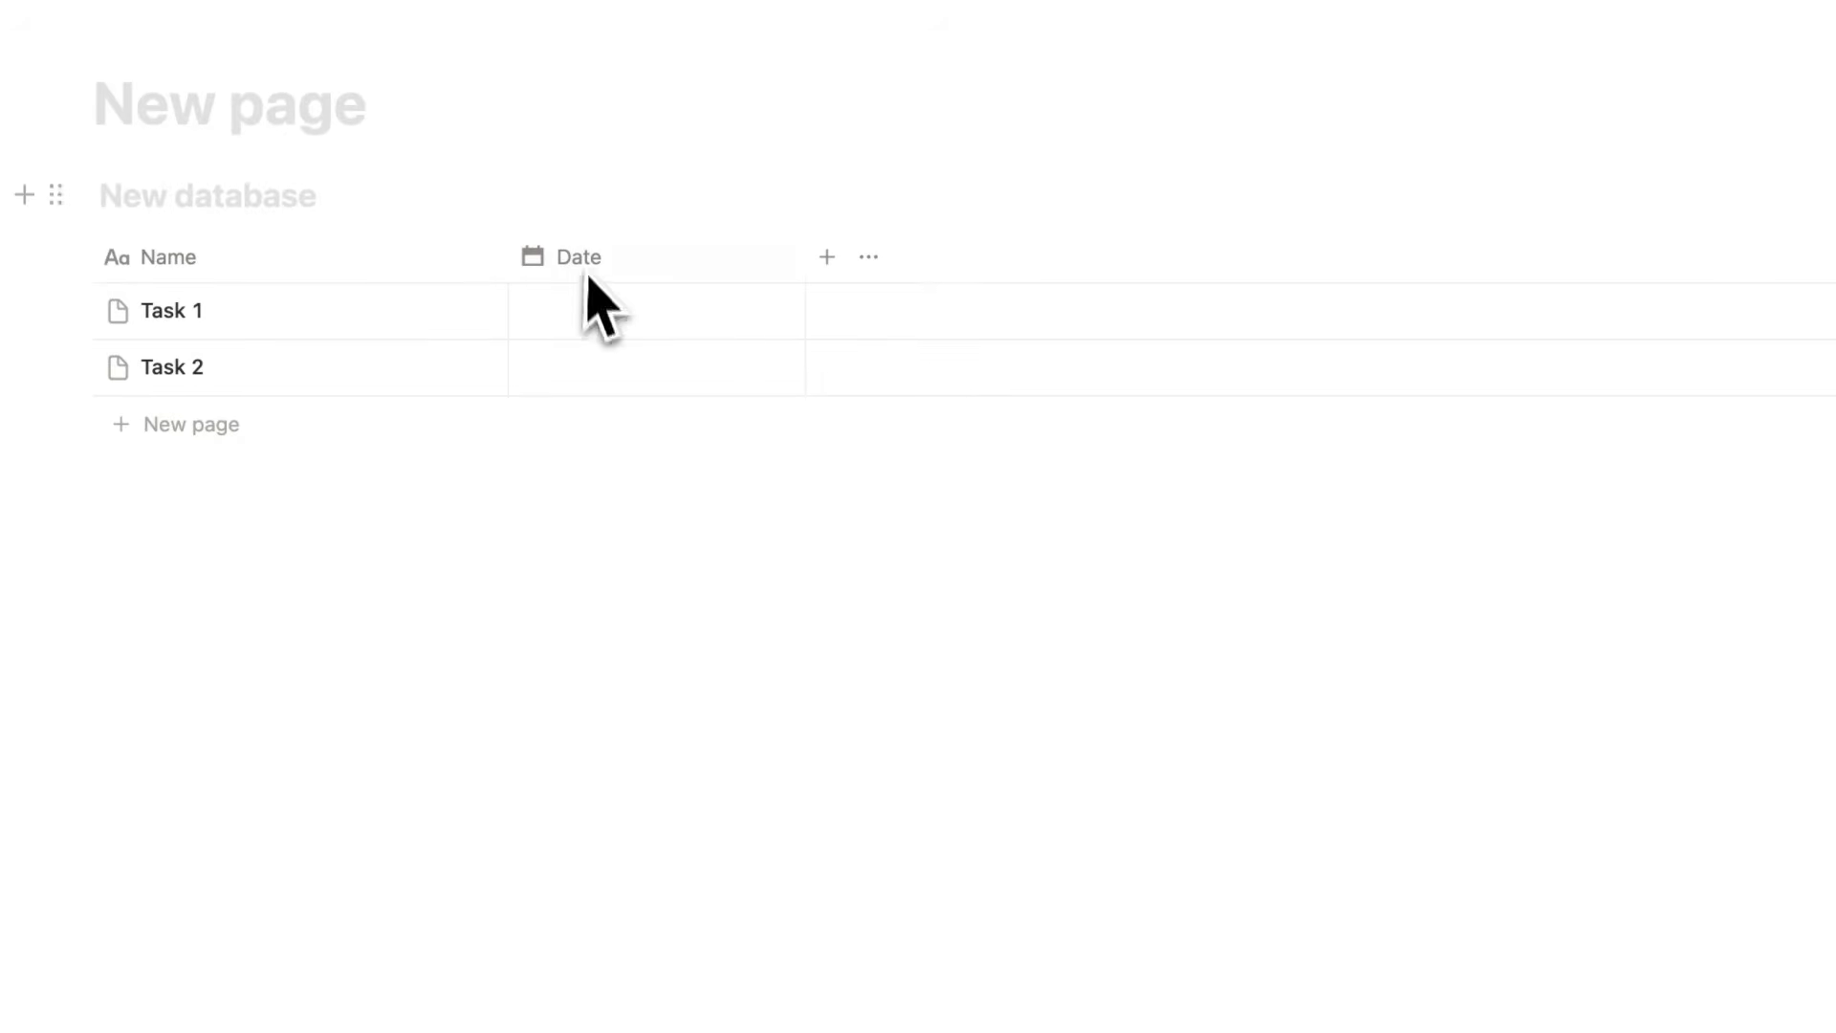
pyautogui.click(646, 321)
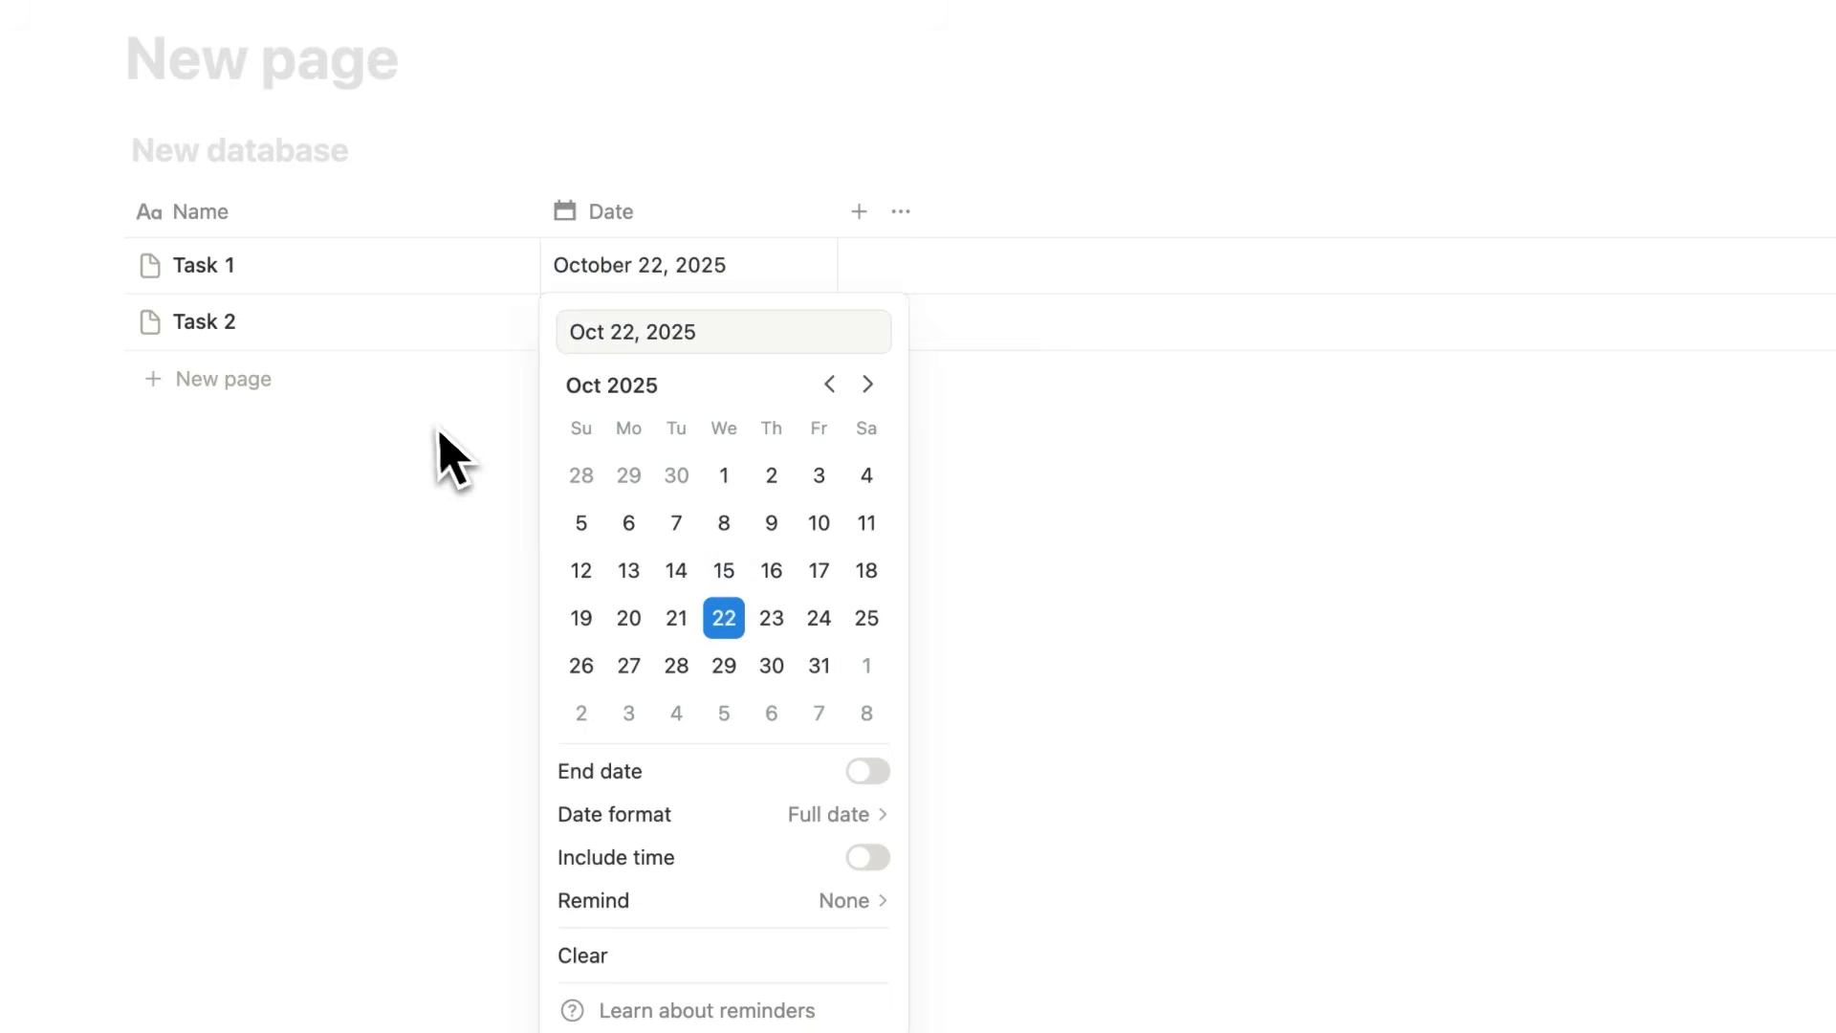
pyautogui.press('Escape')
pyautogui.click(701, 343)
pyautogui.click(731, 681)
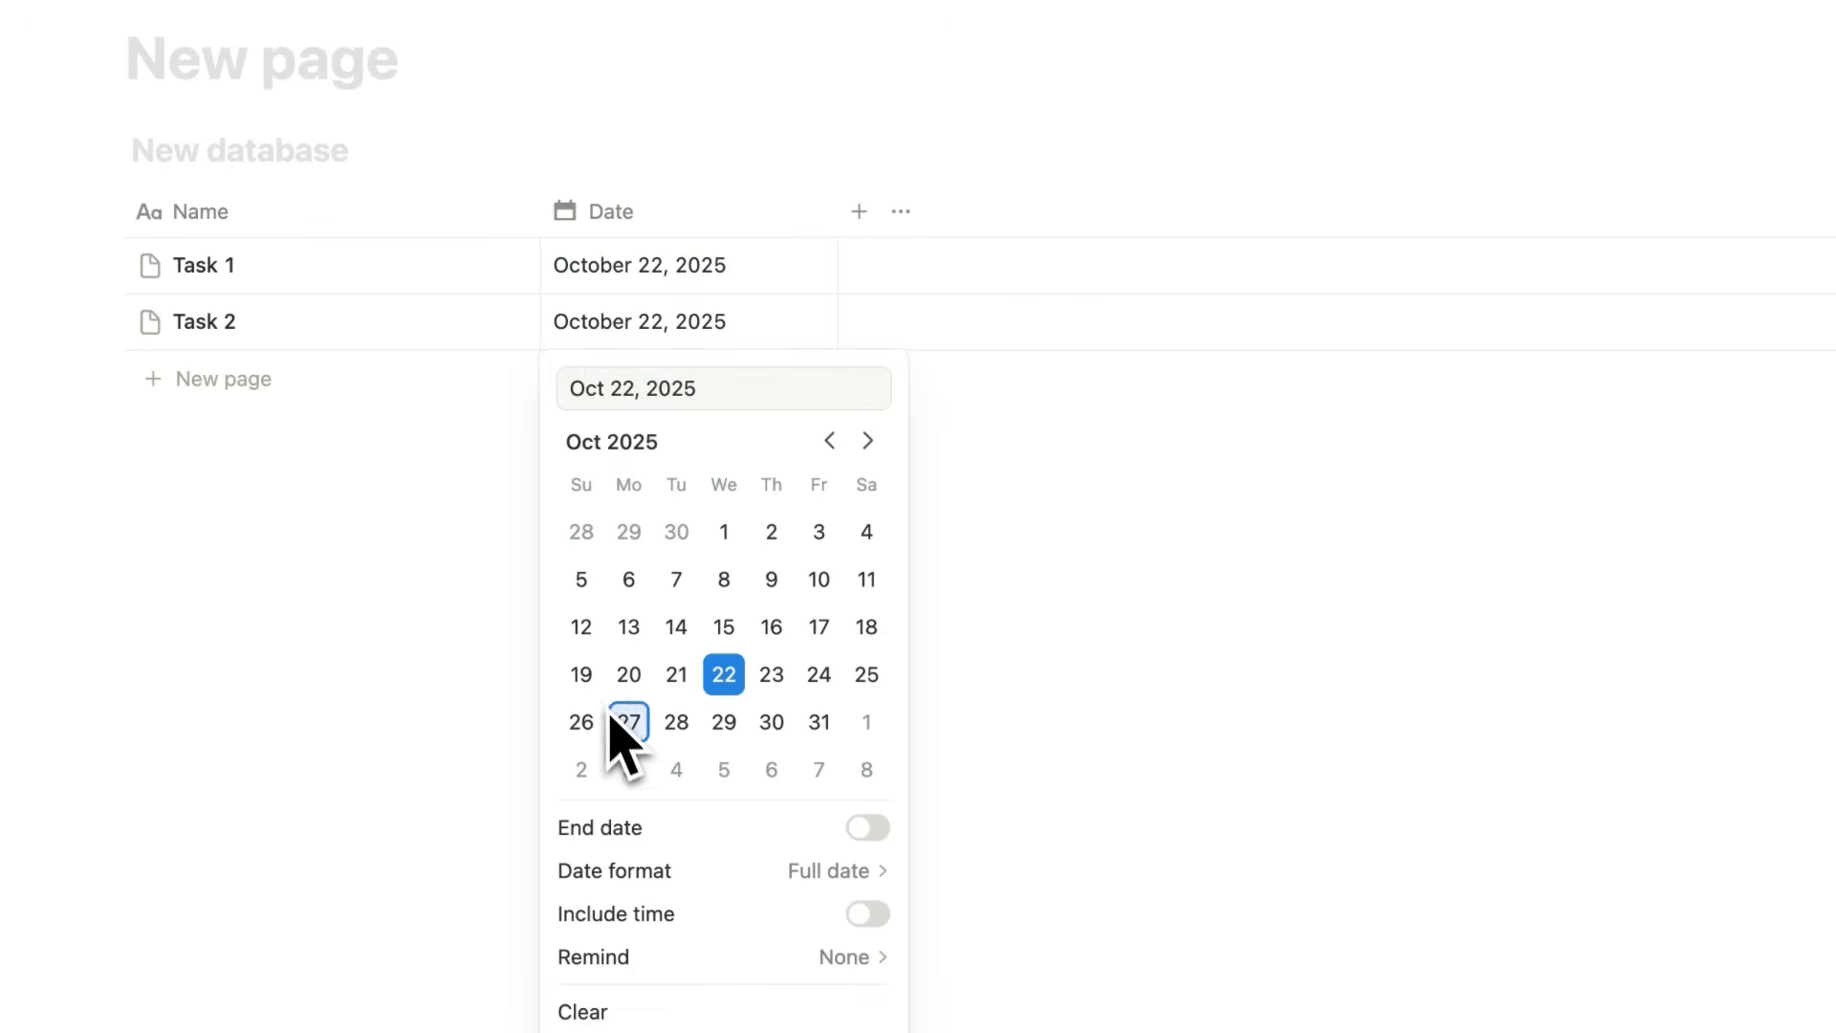
# Enable an end date for Task 2's Date value and set it to October 23, 2025.
pyautogui.click(867, 828)
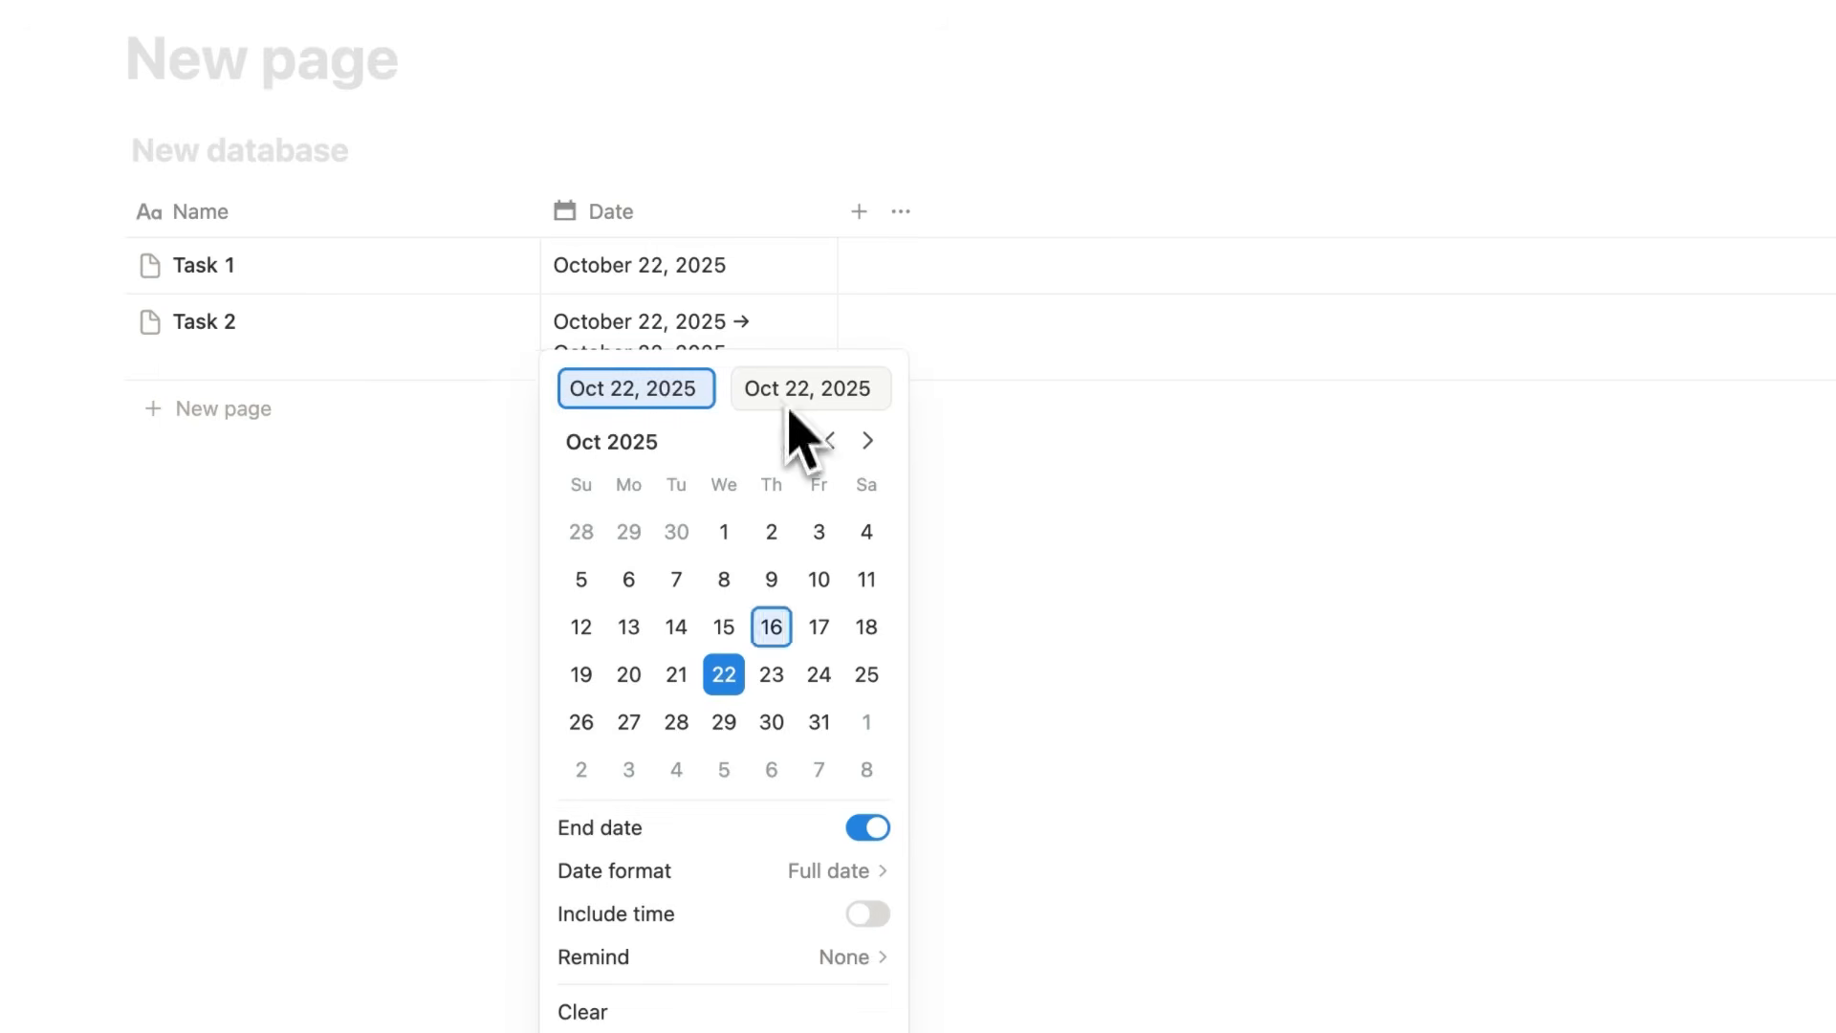
pyautogui.click(772, 674)
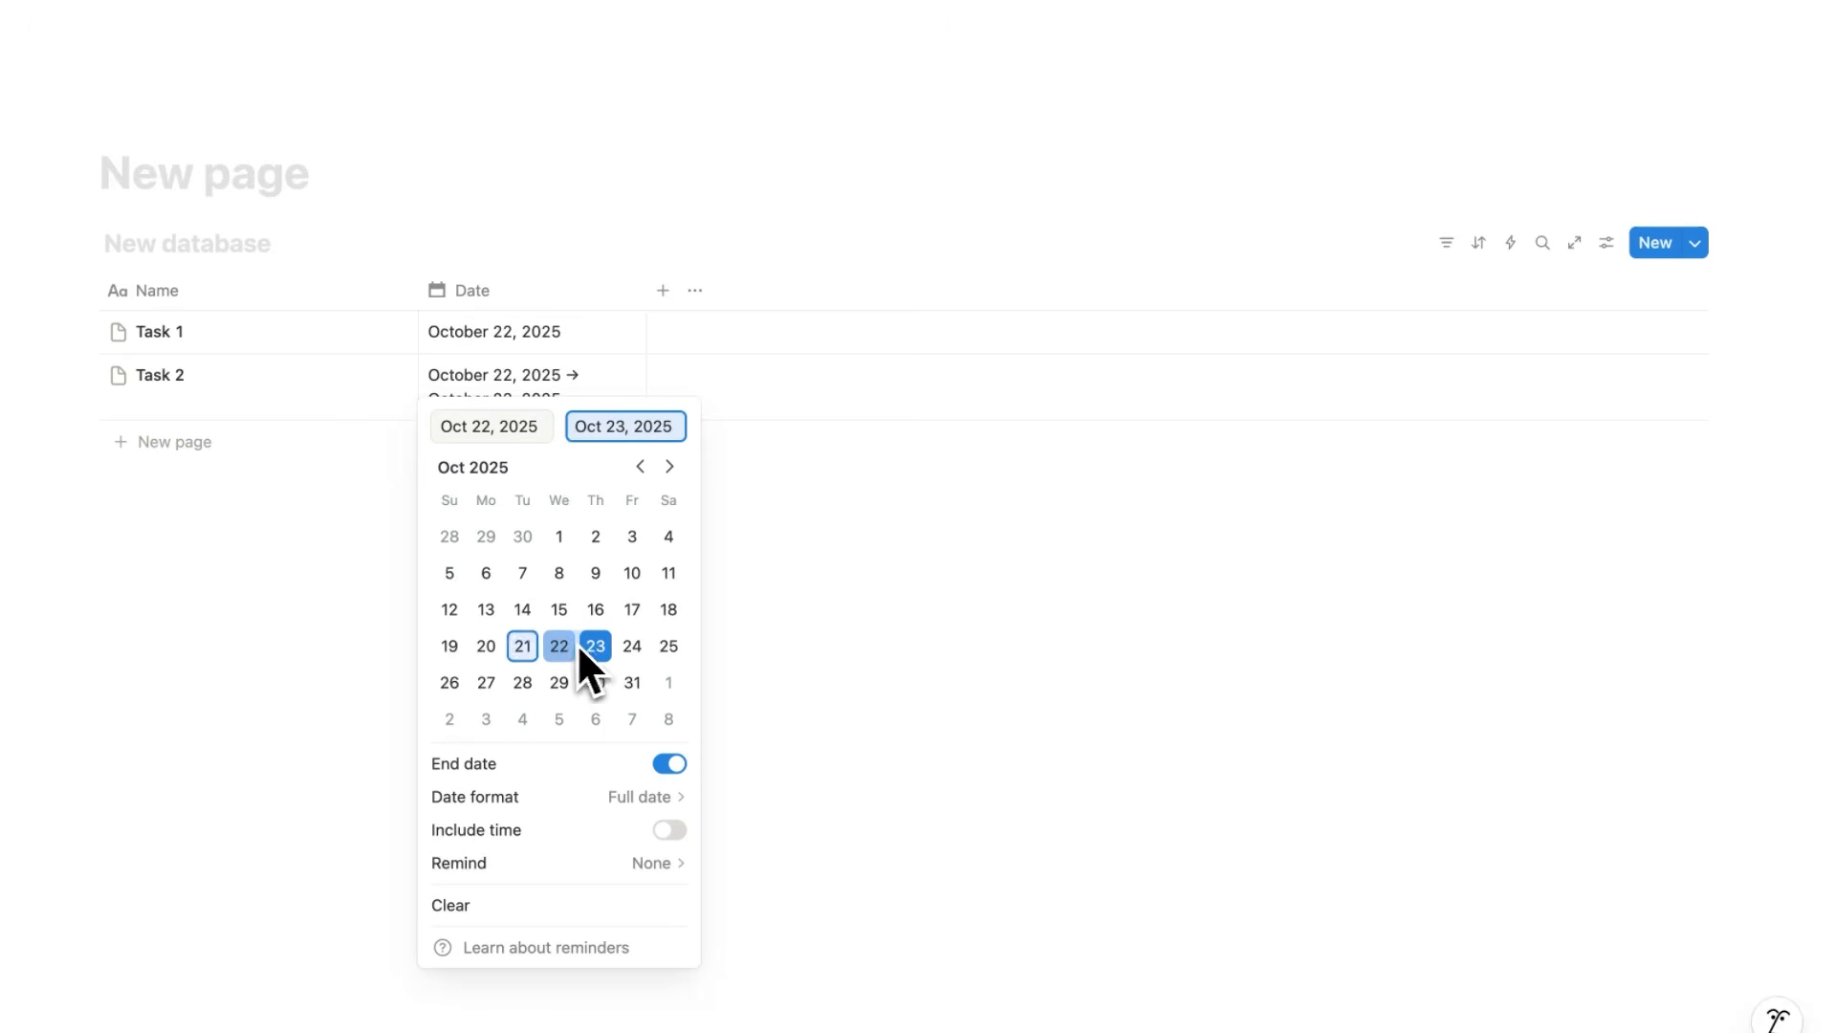
pyautogui.press('Escape')
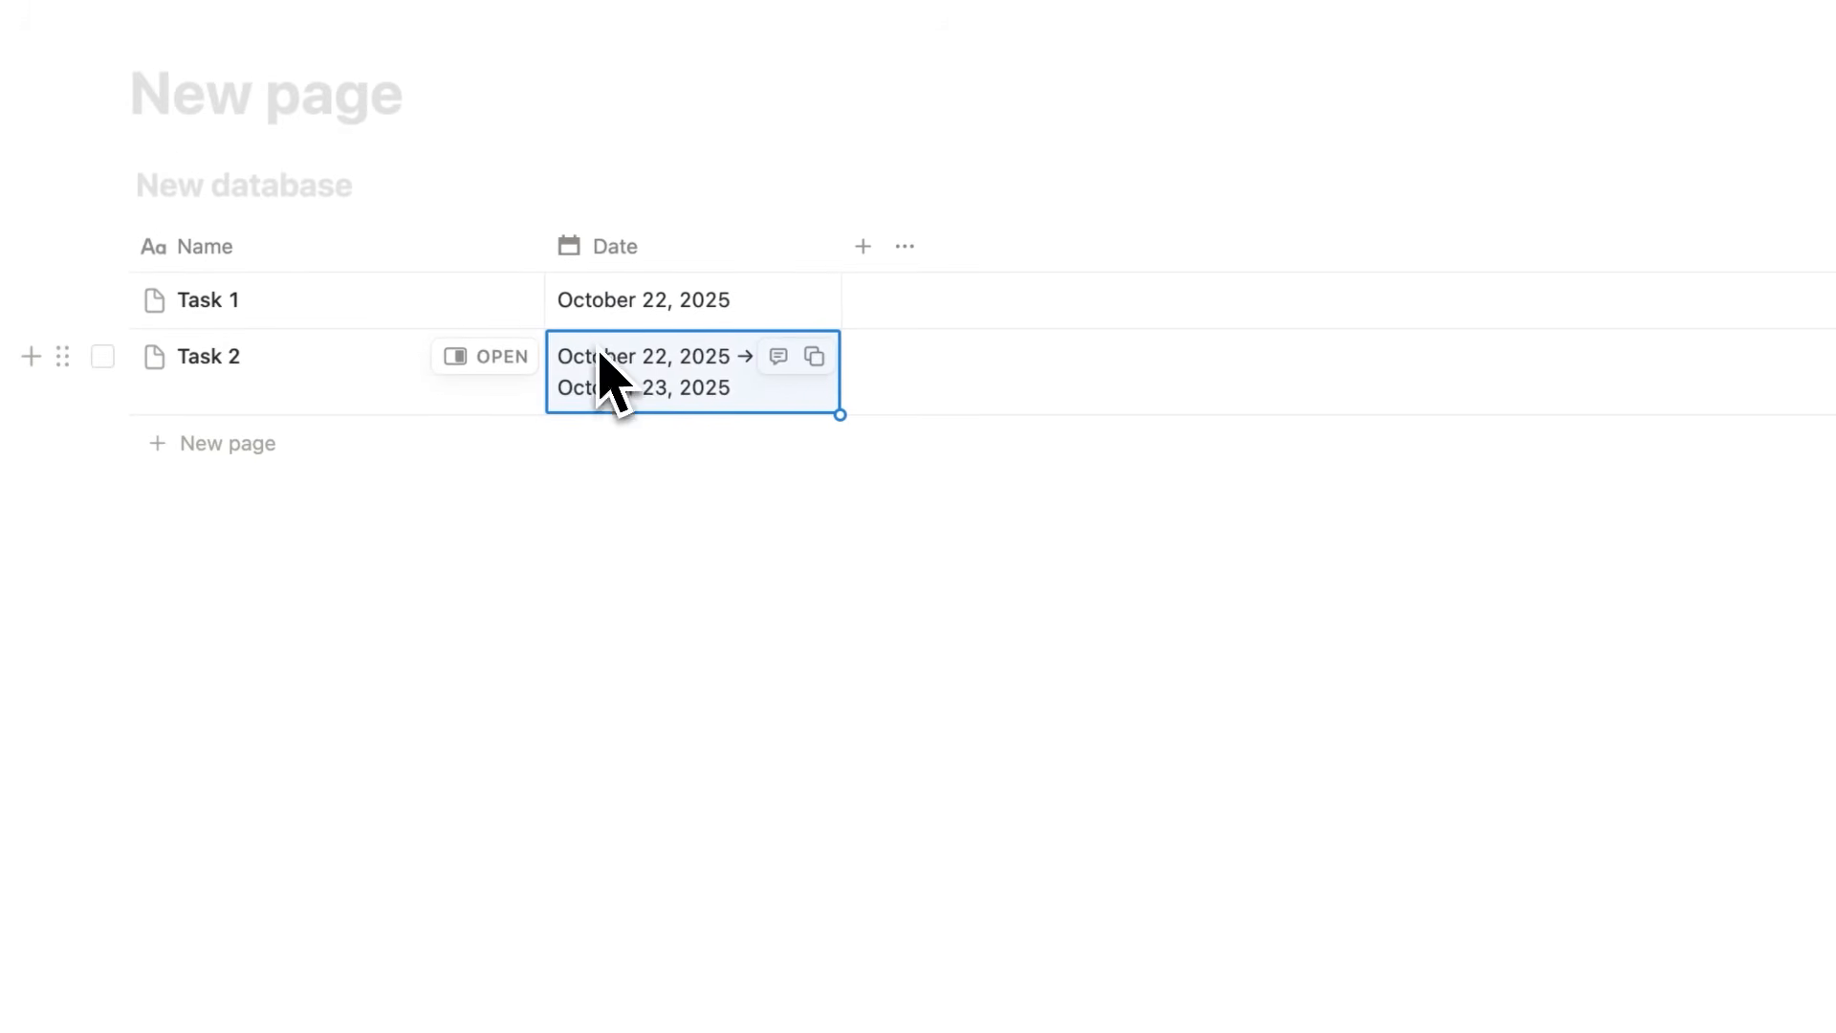
# Include time in Task 2's Date value and set the range to October 22, 2025, 11:00 AM to 1:00 PM.
pyautogui.click(743, 397)
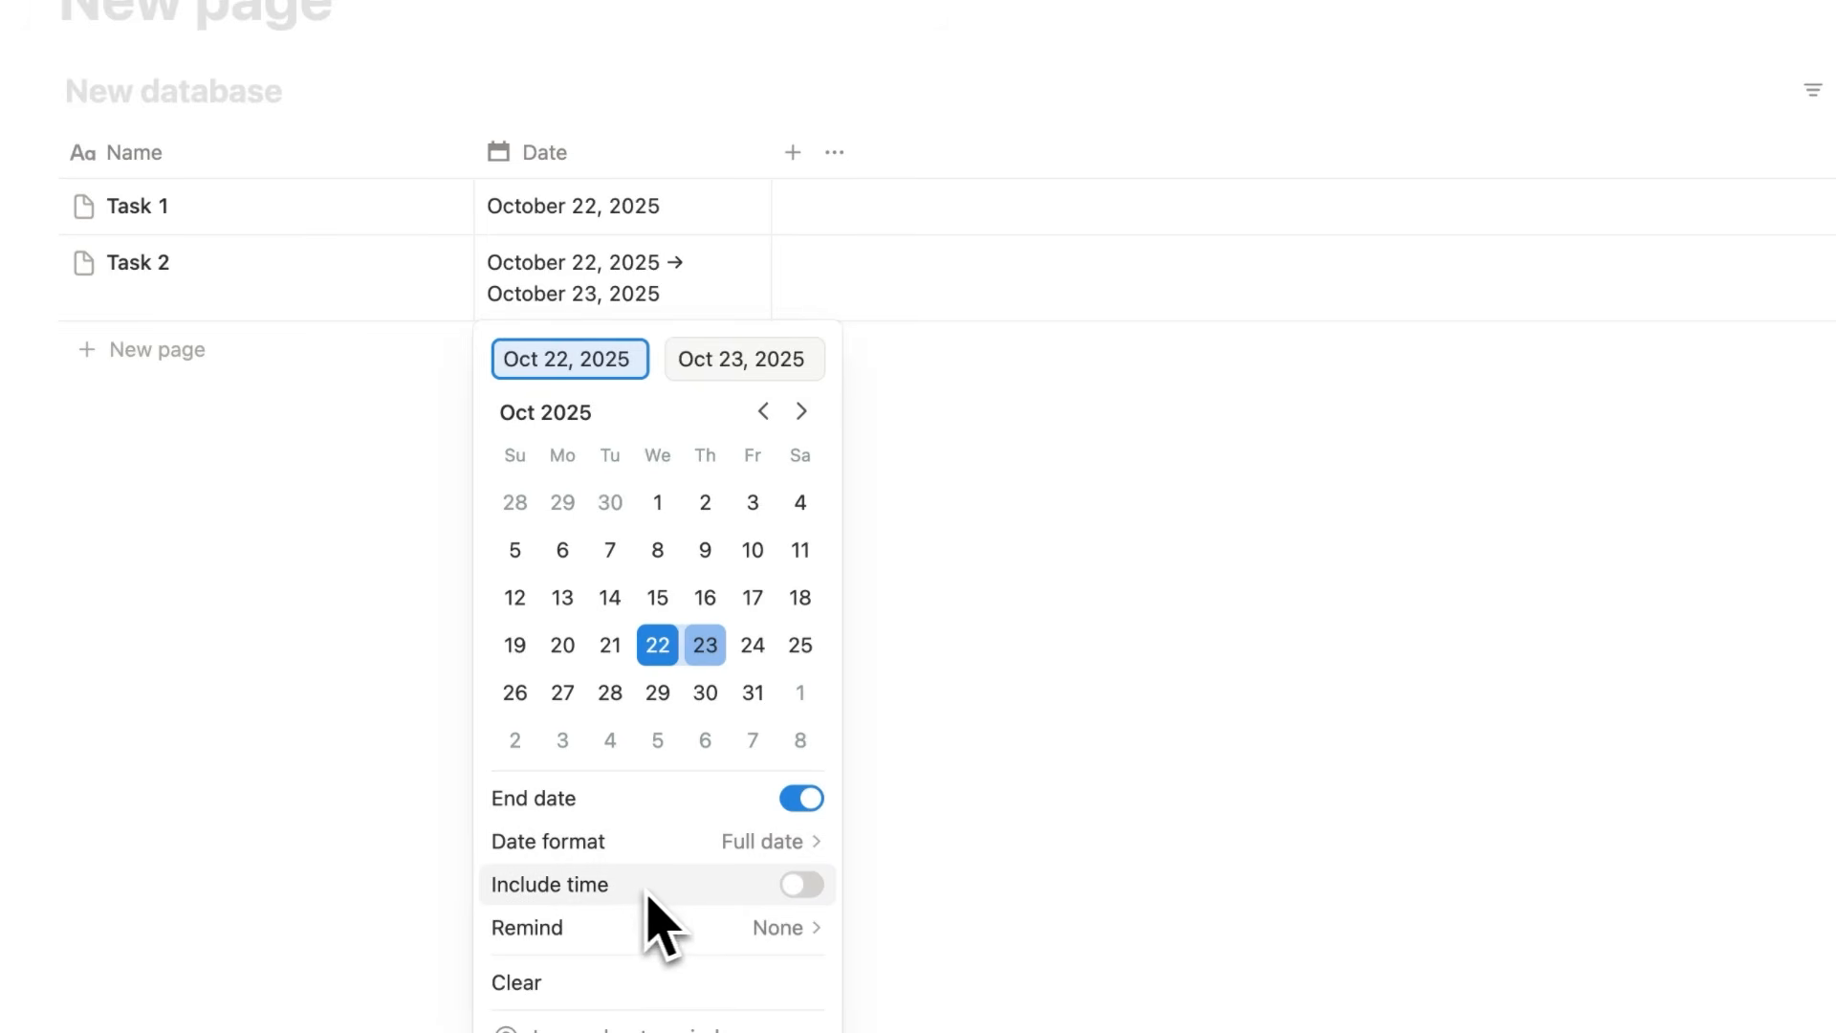
pyautogui.click(799, 888)
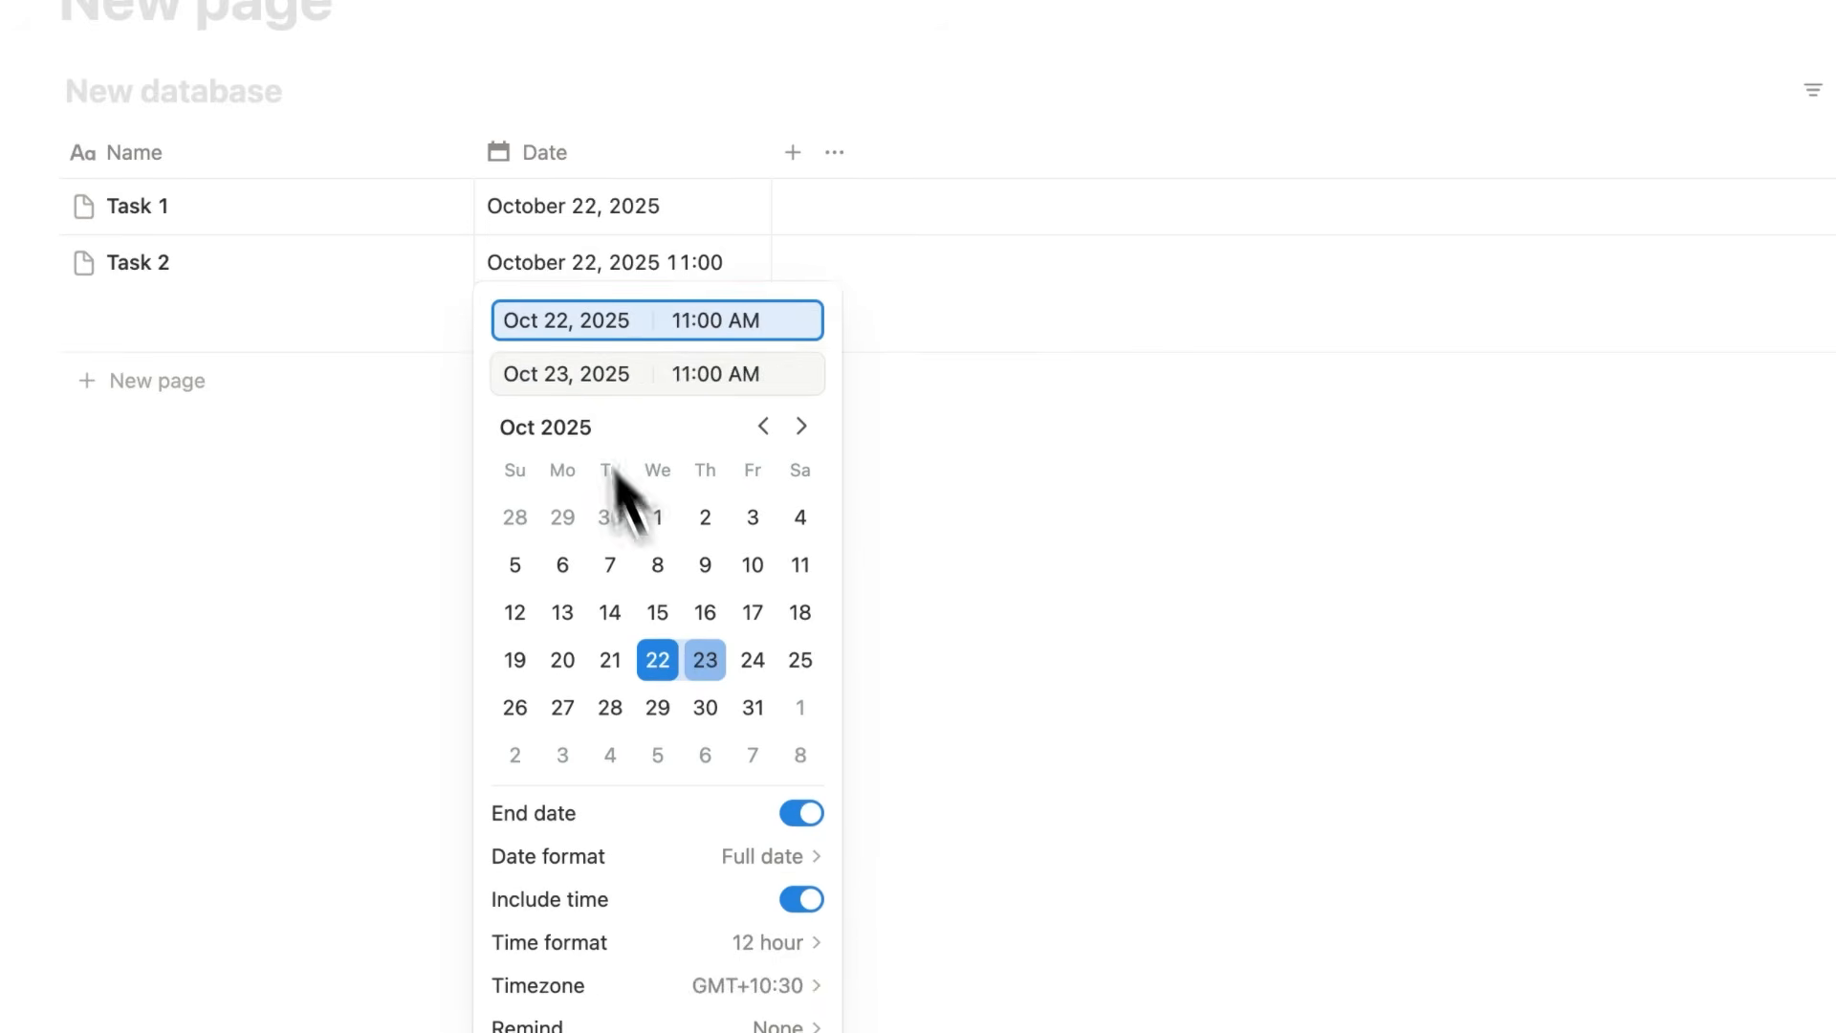
pyautogui.click(576, 376)
pyautogui.click(645, 323)
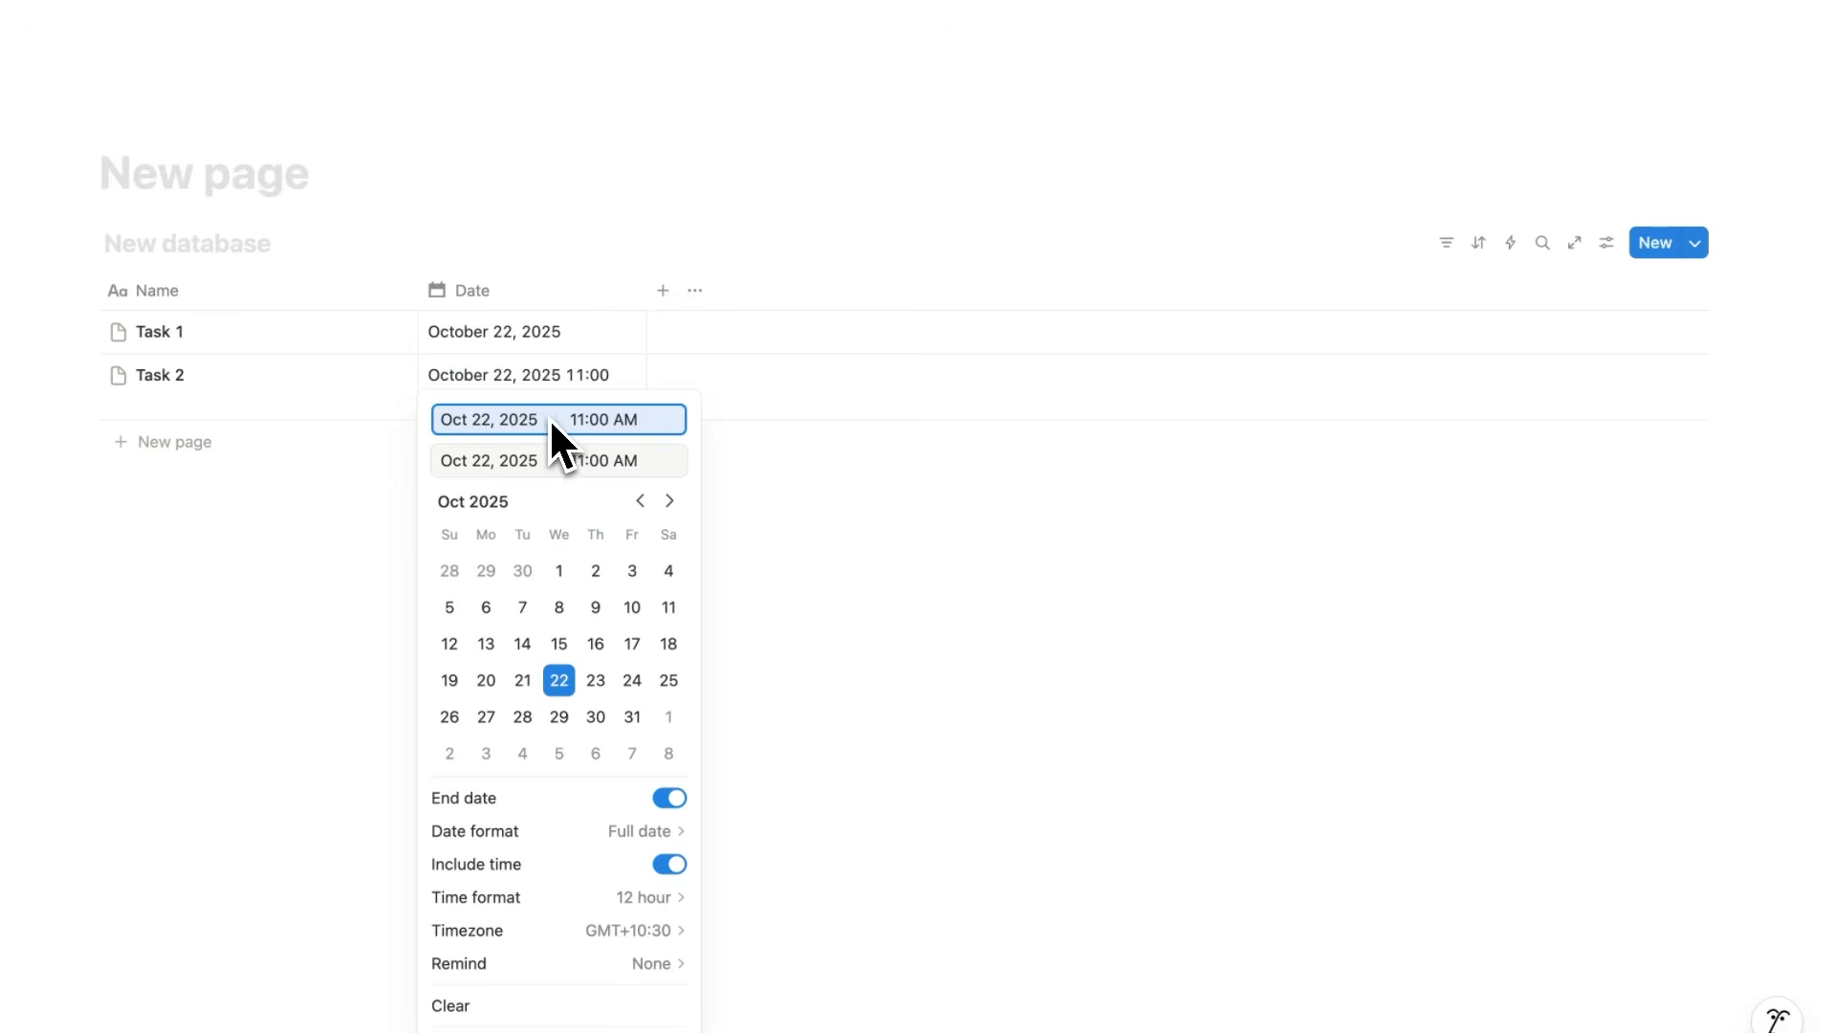
pyautogui.click(586, 461)
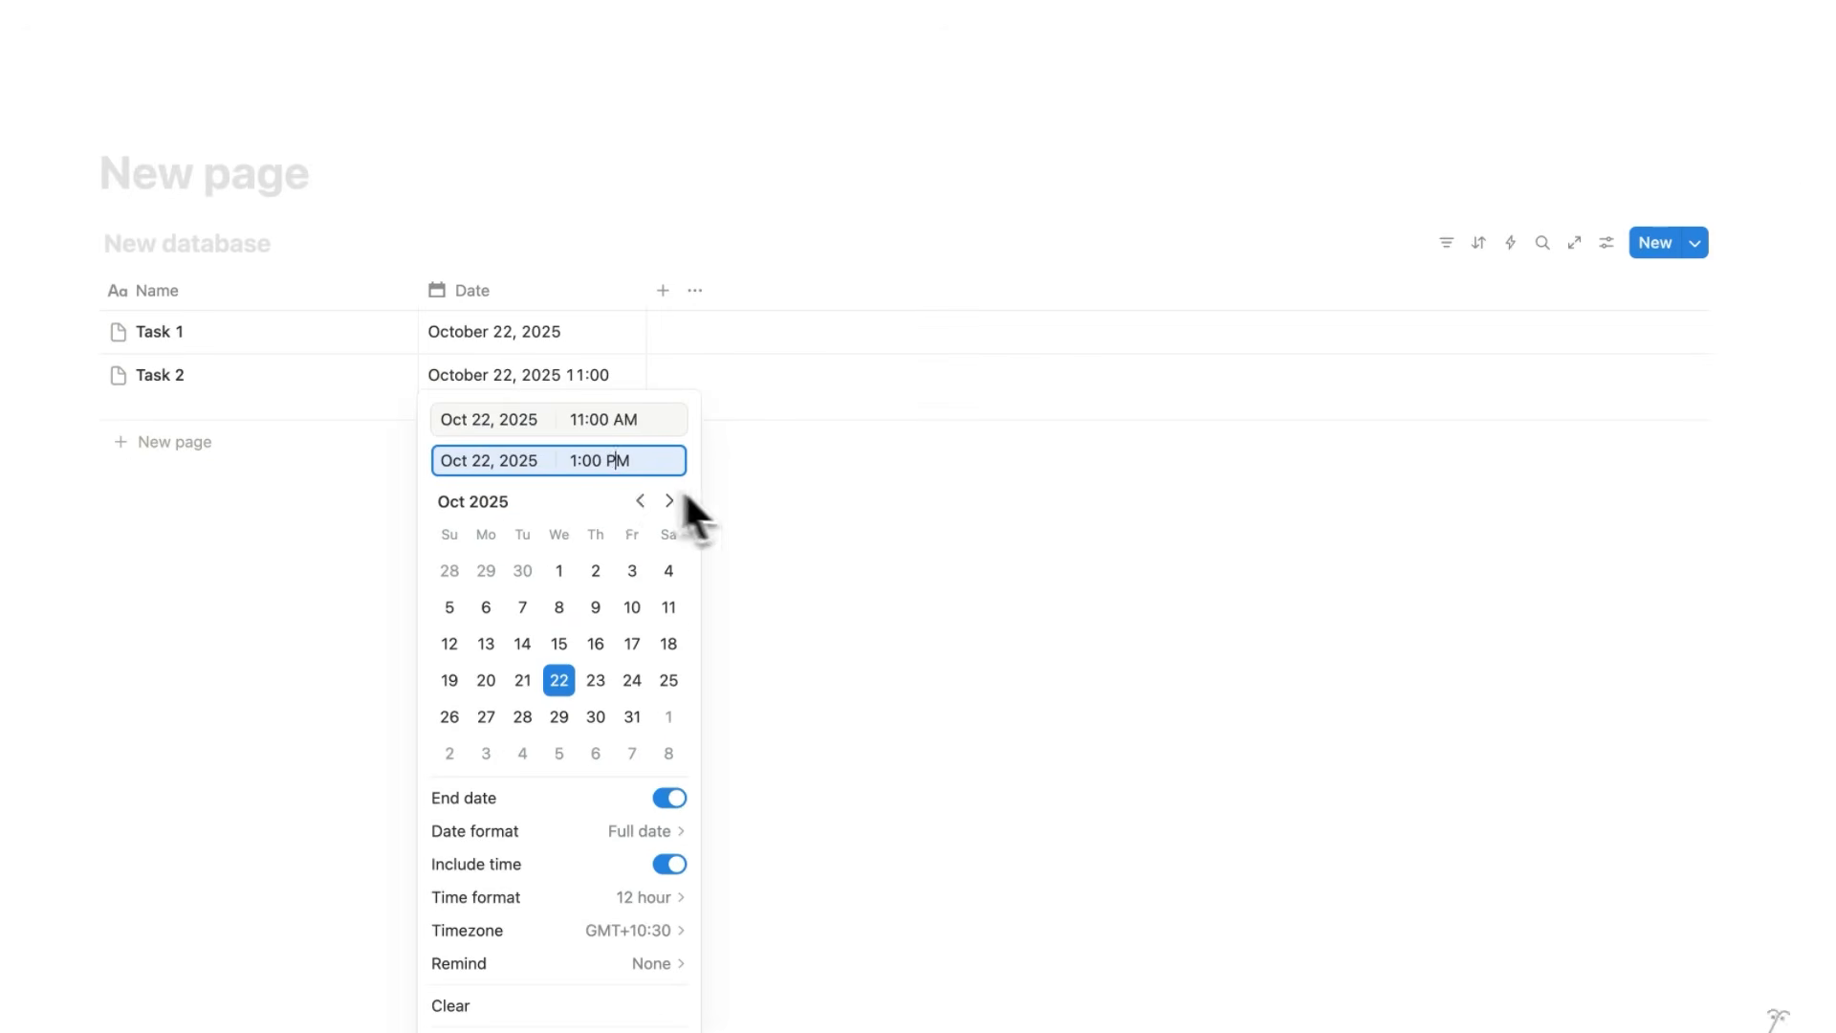
pyautogui.click(734, 506)
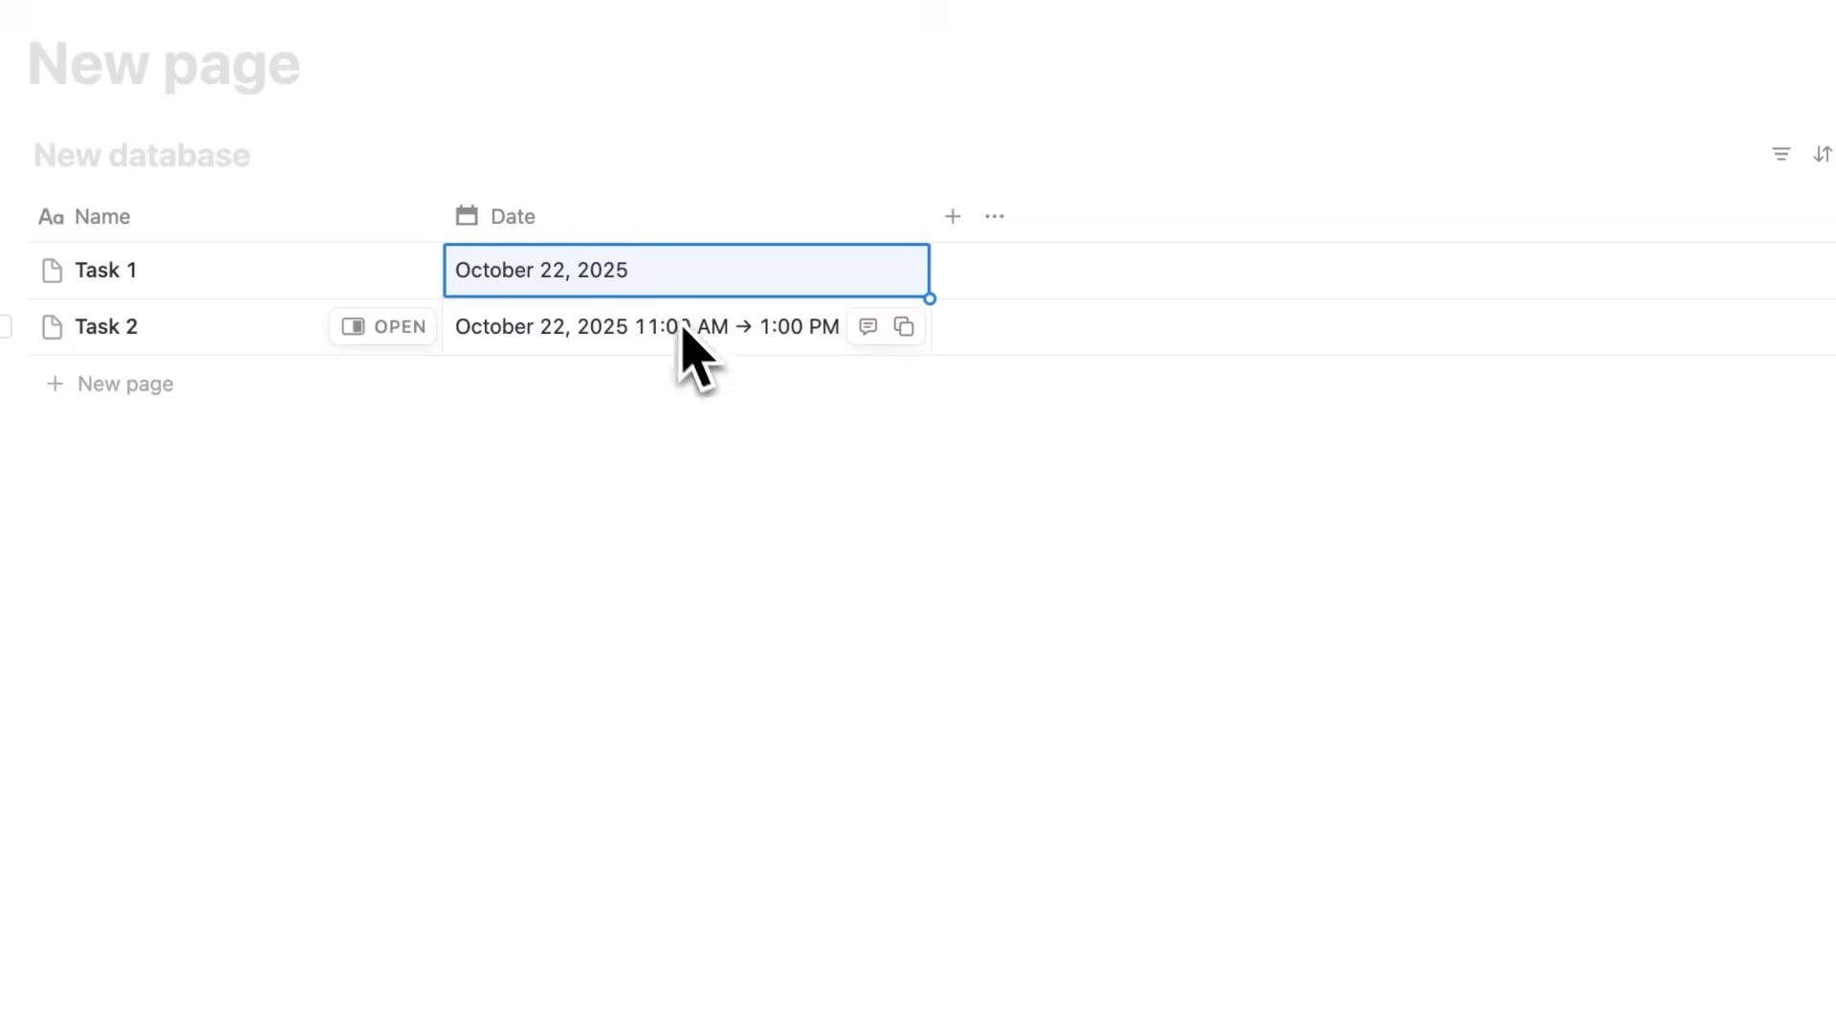
# Enable time and an end date for Task 1's Date value and set the range to October 22, 2025, 10:00 AM to 2:00 PM.
pyautogui.click(579, 339)
pyautogui.click(655, 285)
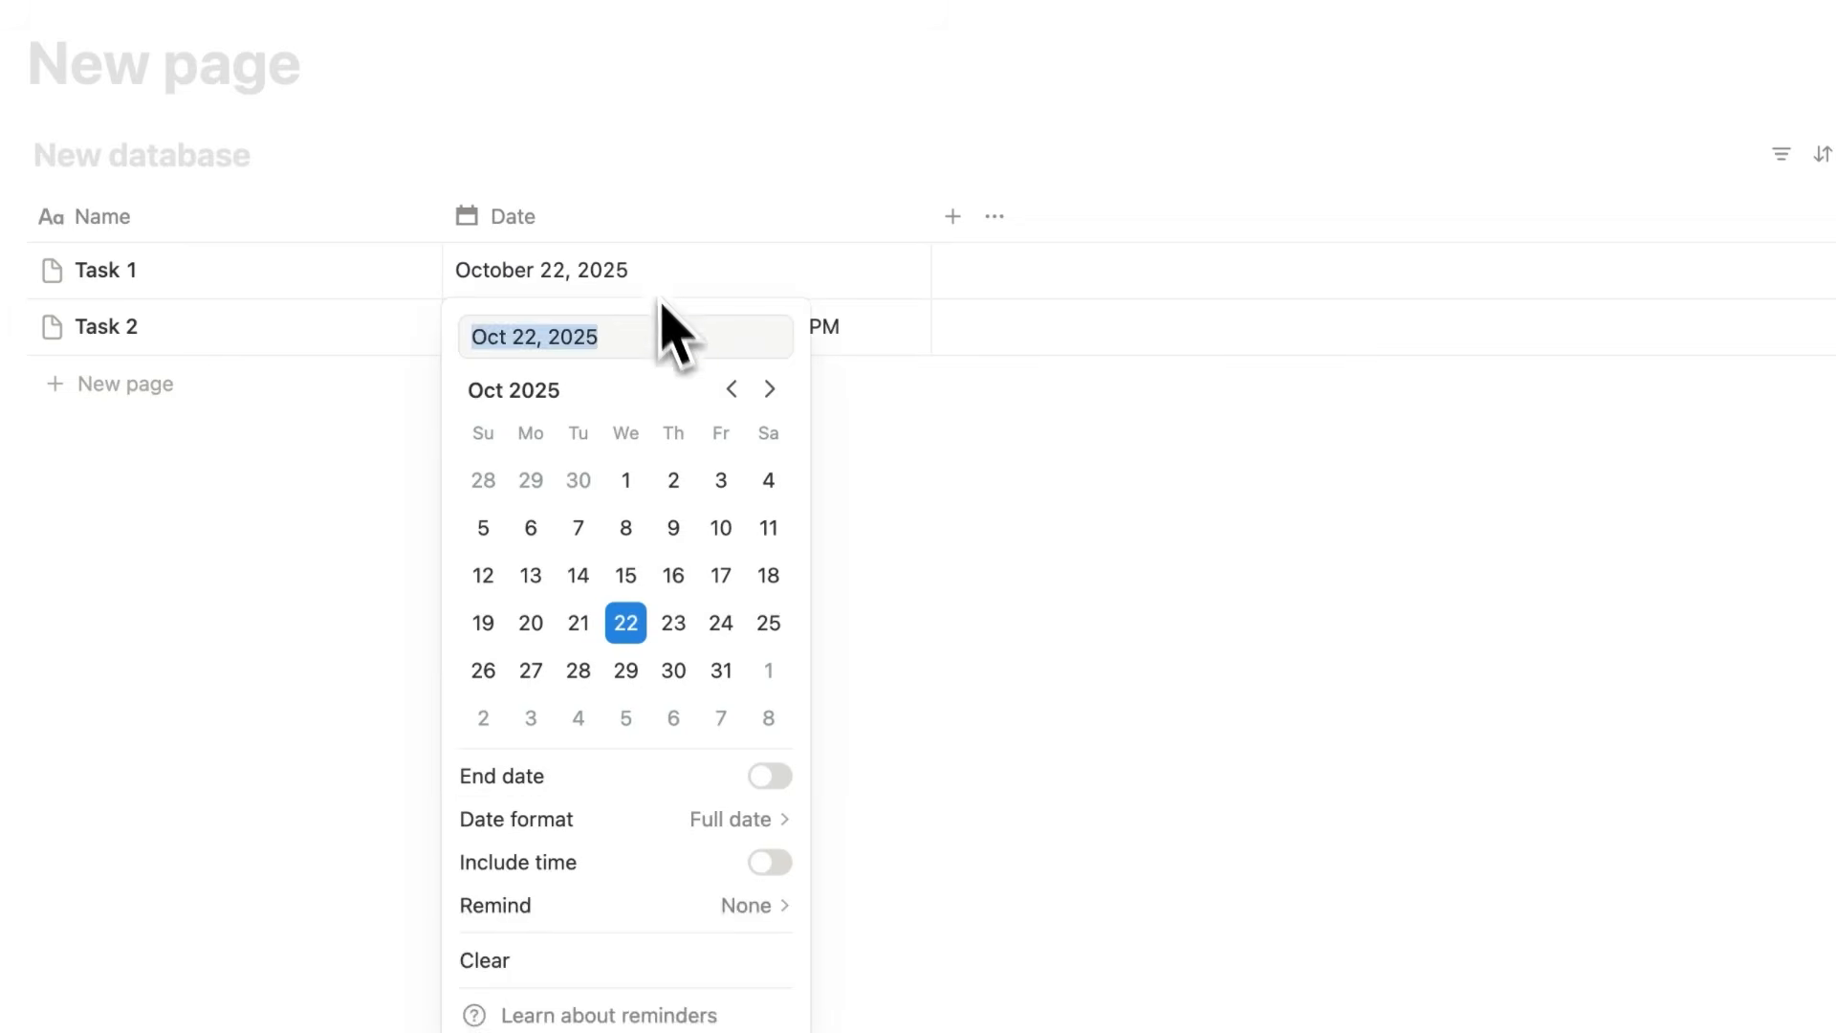
pyautogui.click(771, 861)
pyautogui.click(771, 775)
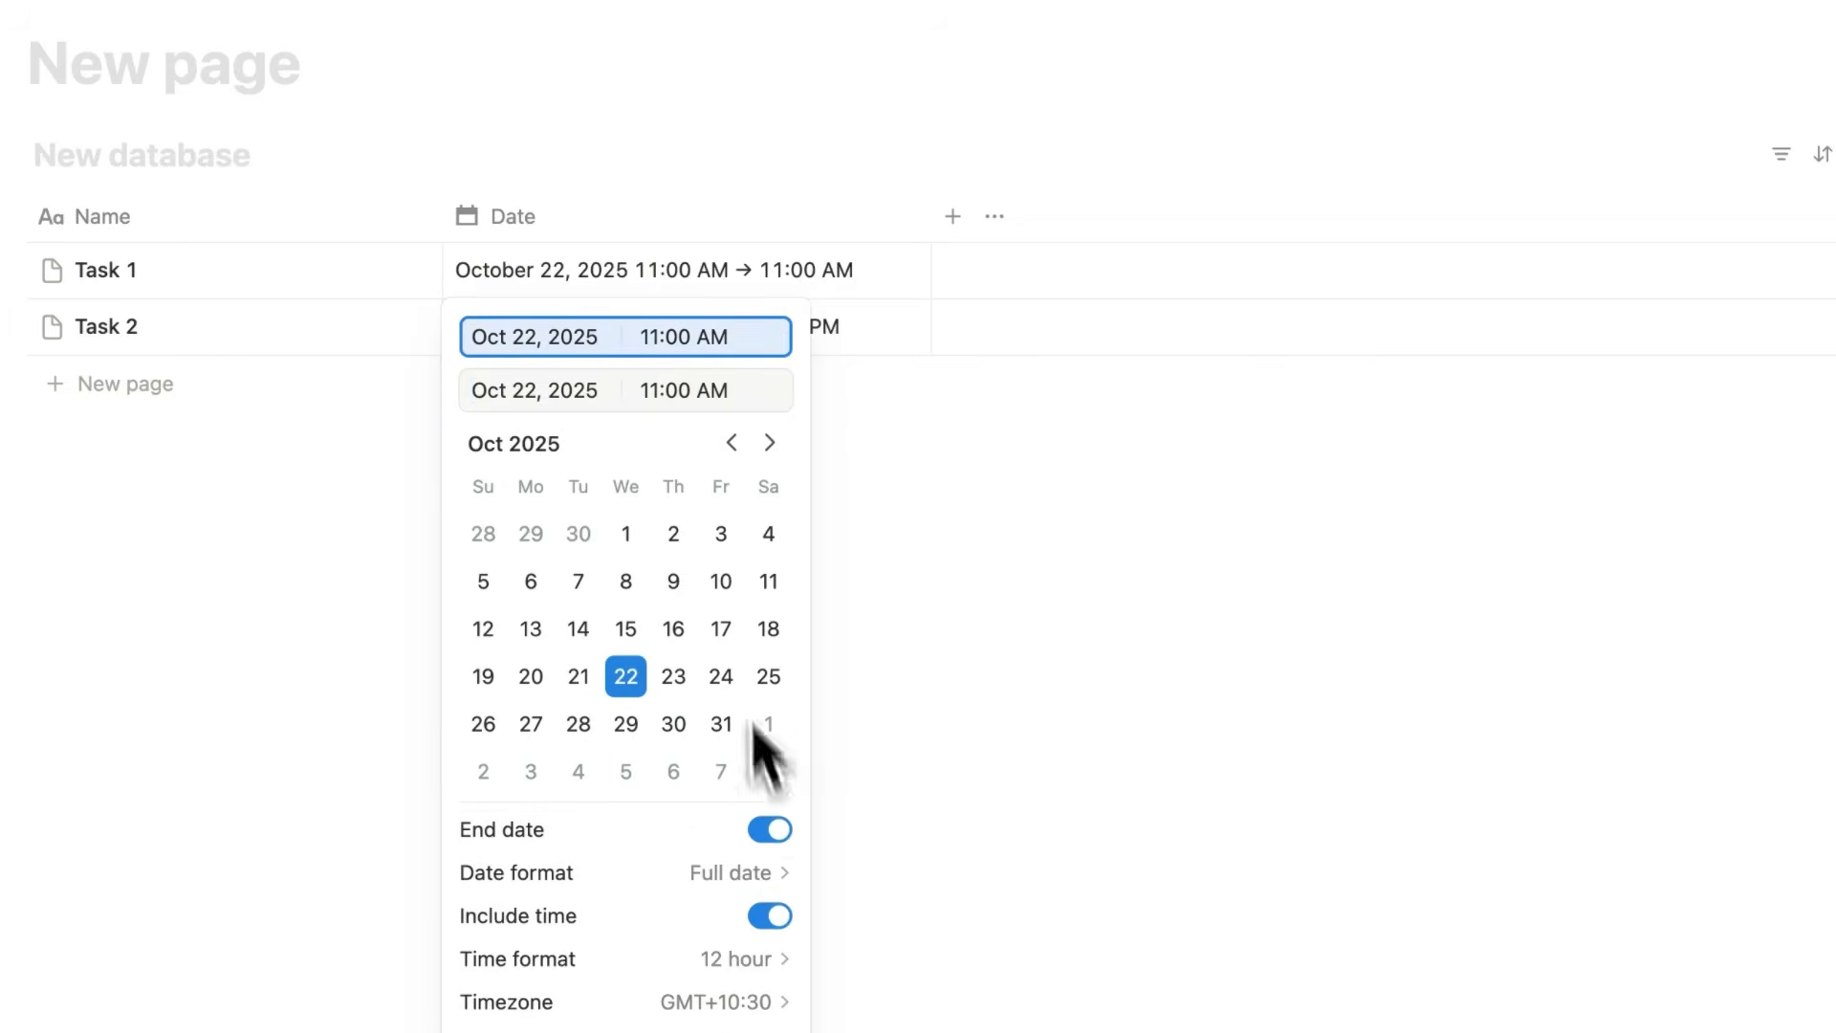
pyautogui.click(685, 392)
pyautogui.click(657, 341)
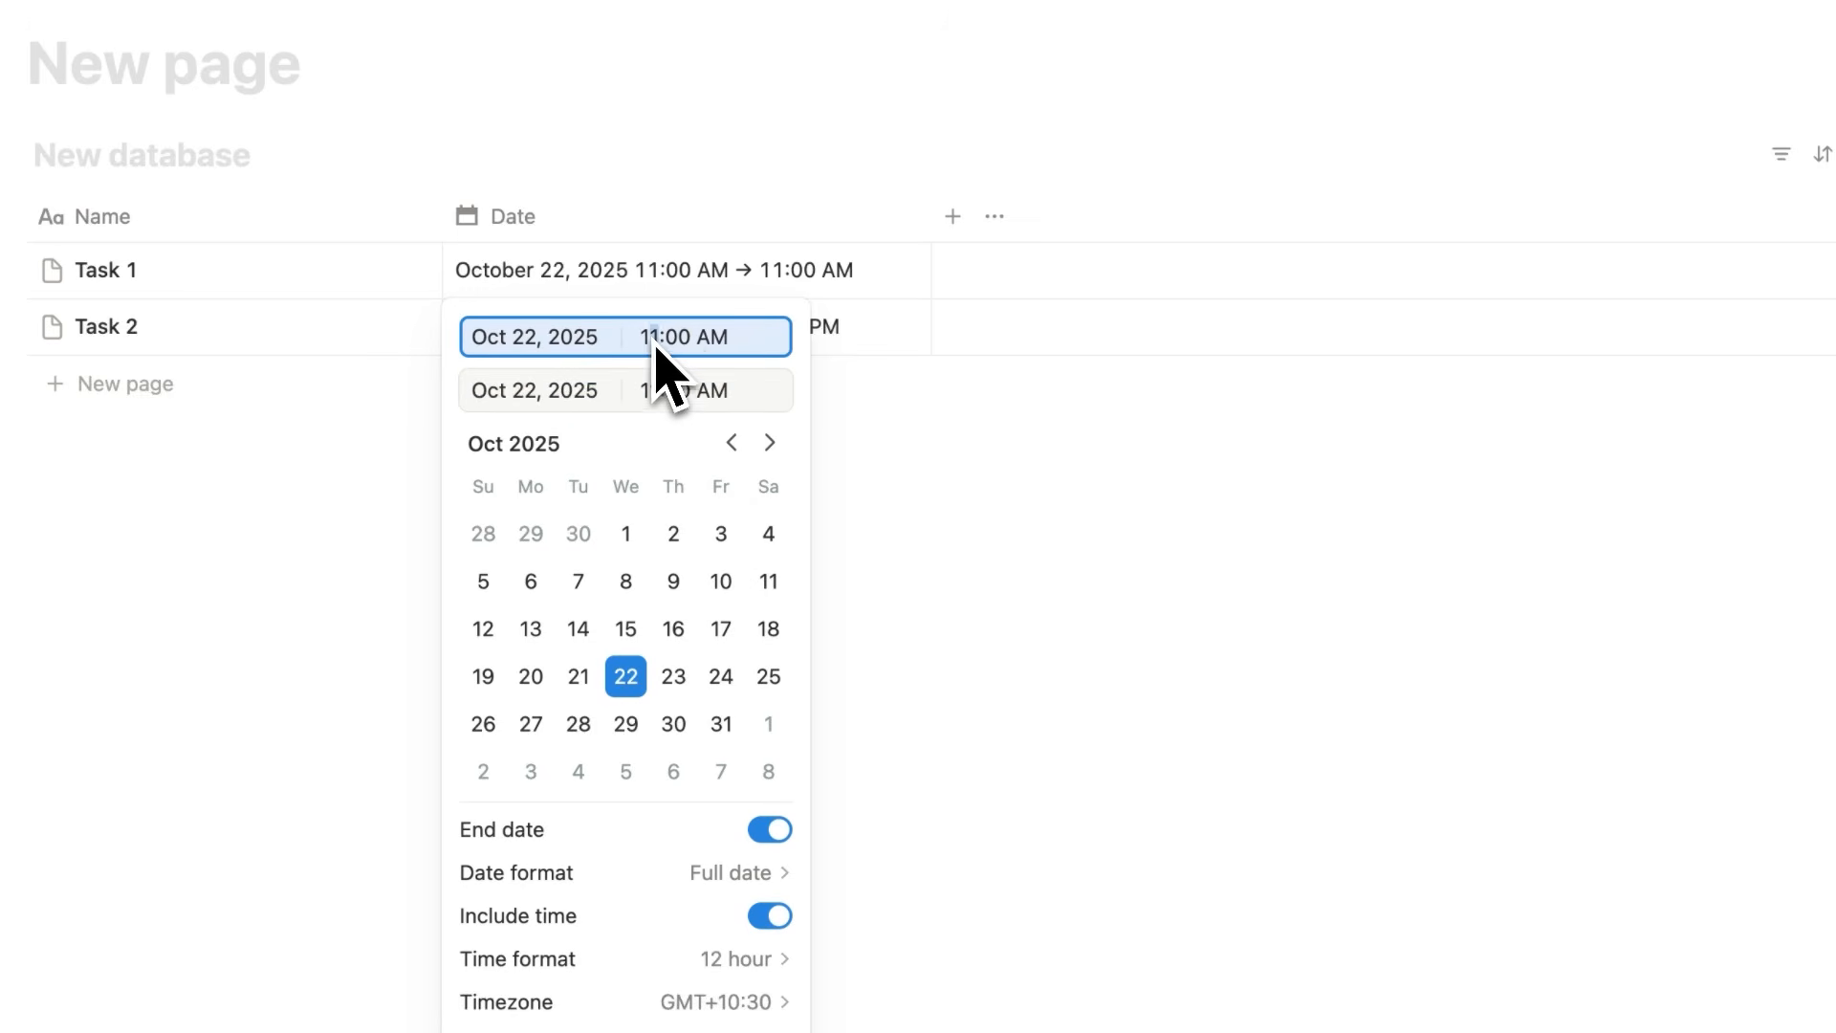
pyautogui.moveTo(691, 393); pyautogui.dragTo(699, 394)
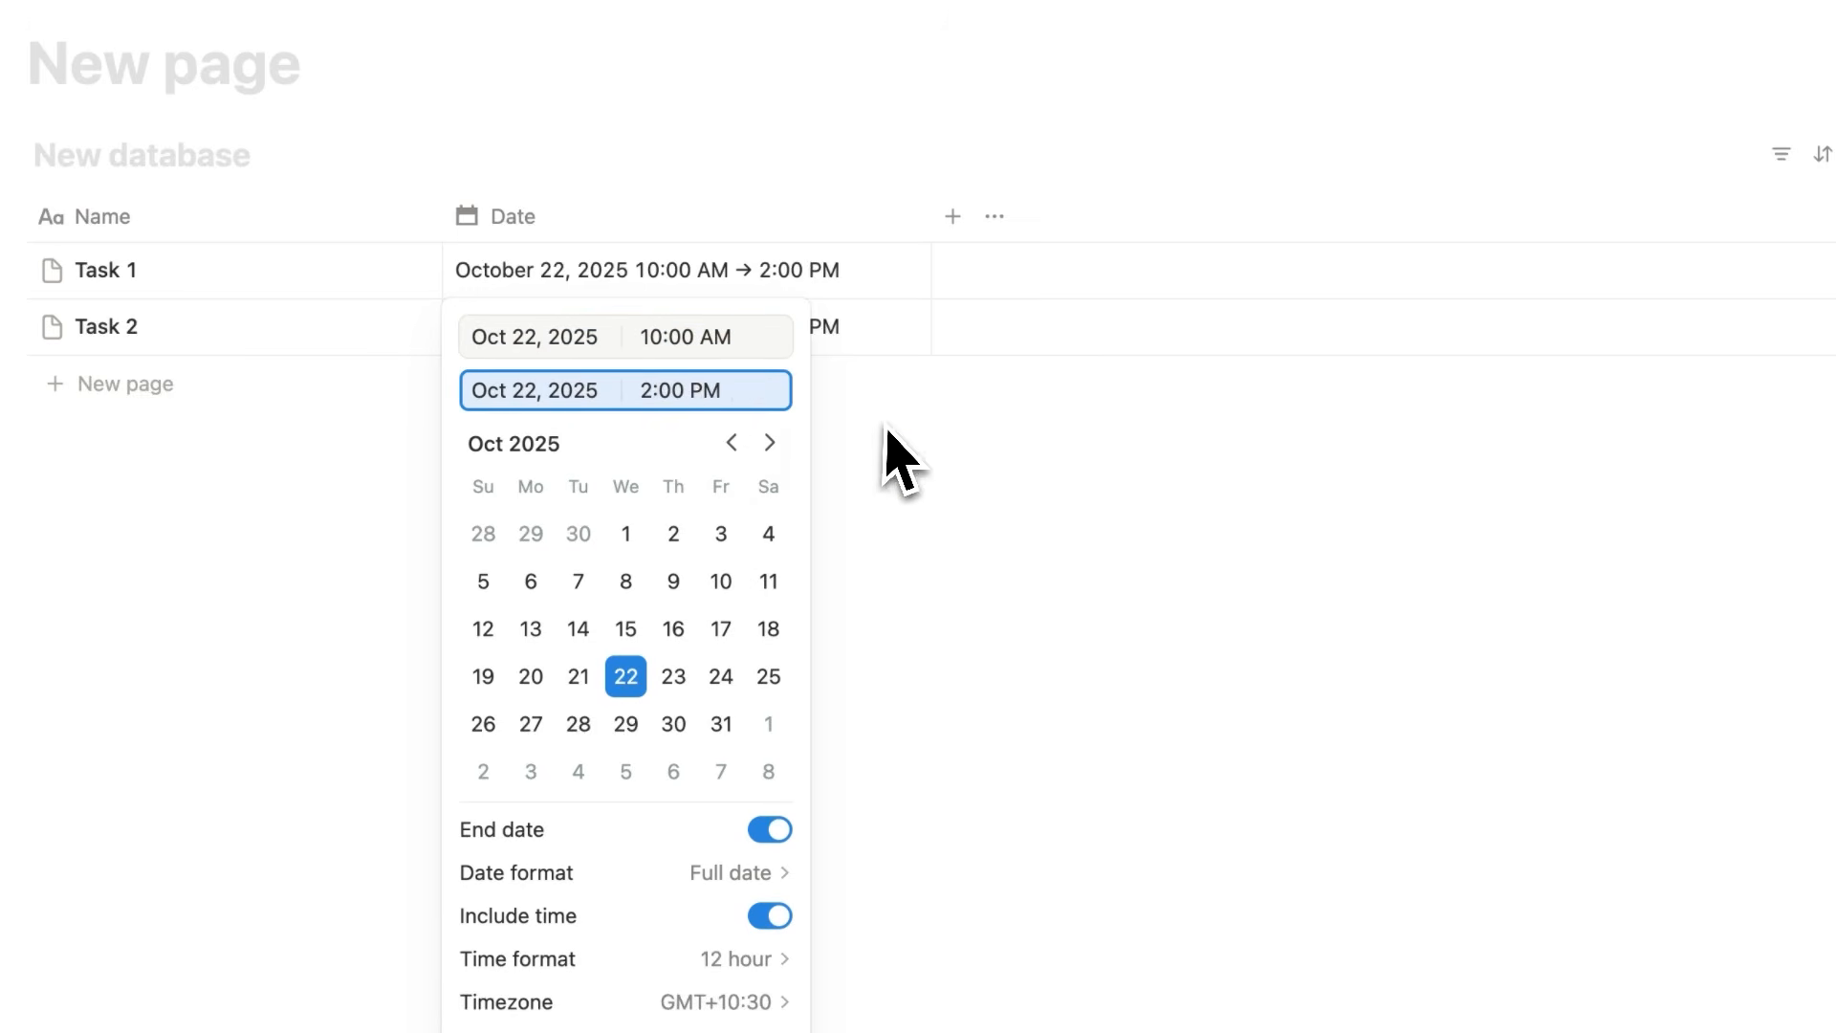
pyautogui.press('Escape')
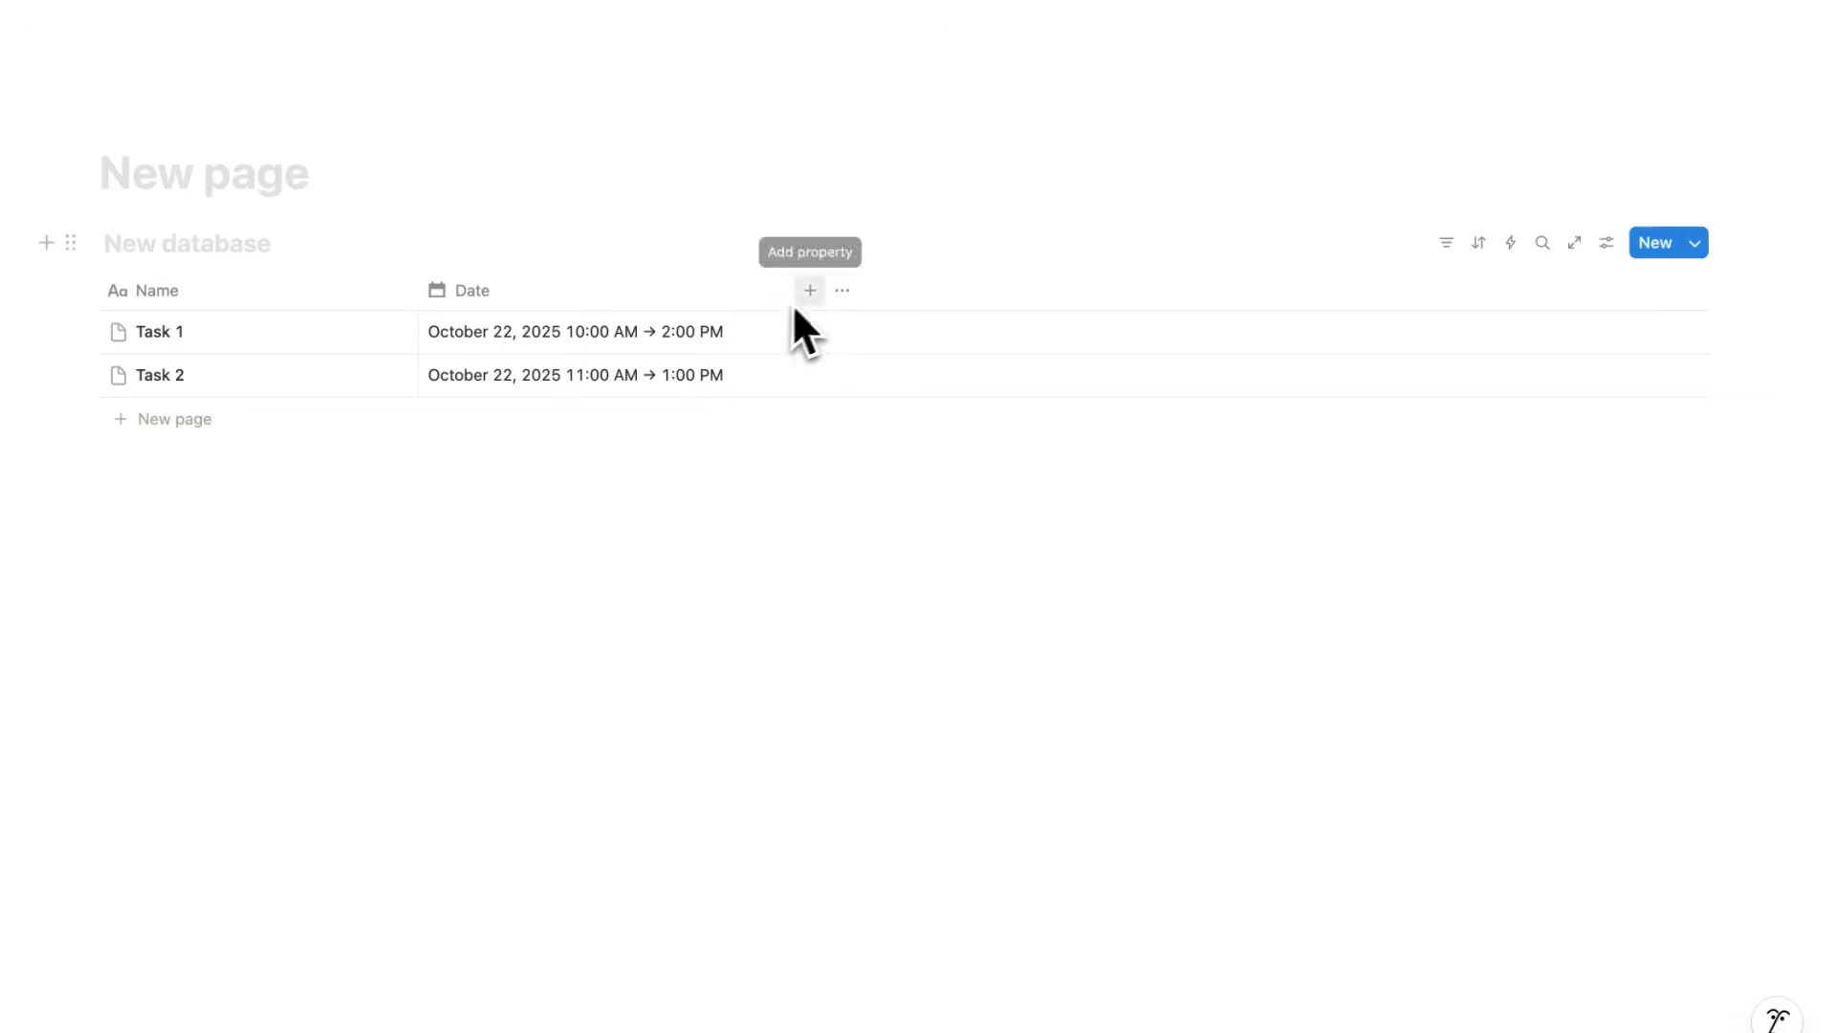
# Add a Formula property with if(empty(Date), "", format(dateBetween(dateEnd(Date), dateStart(Date), "minutes")) + " mins").
pyautogui.click(799, 296)
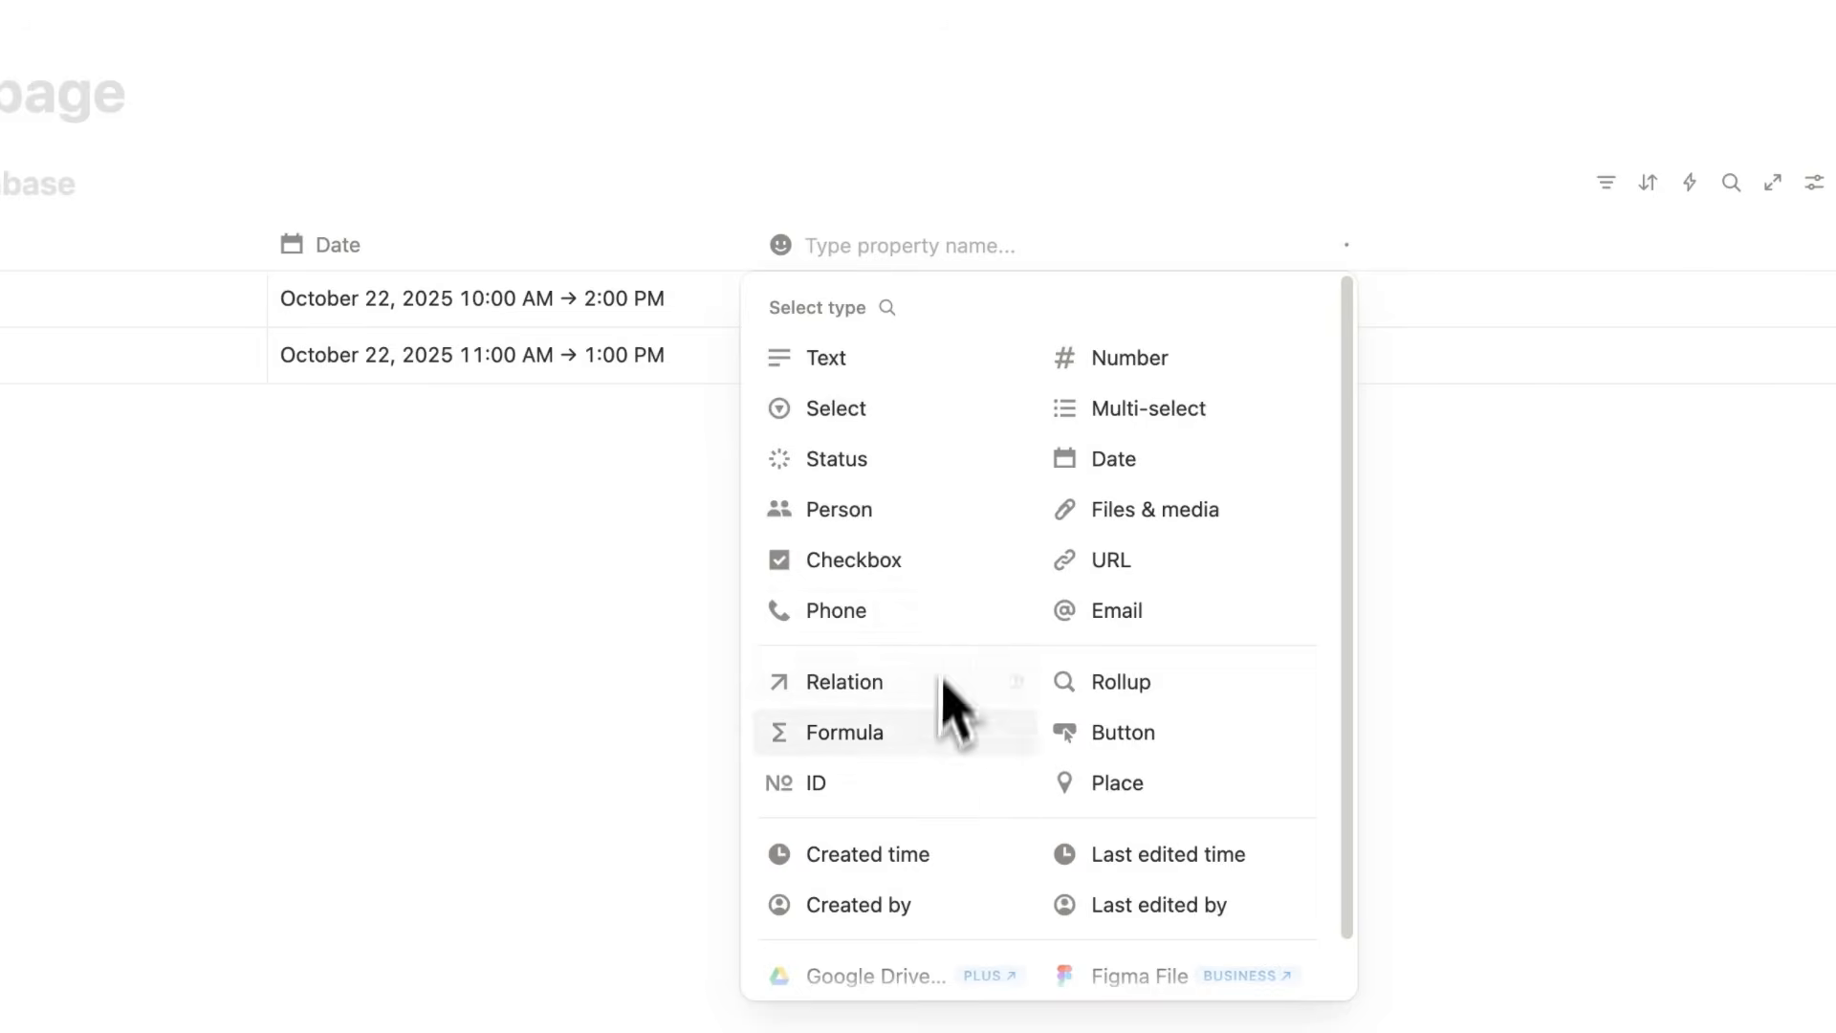
pyautogui.click(937, 733)
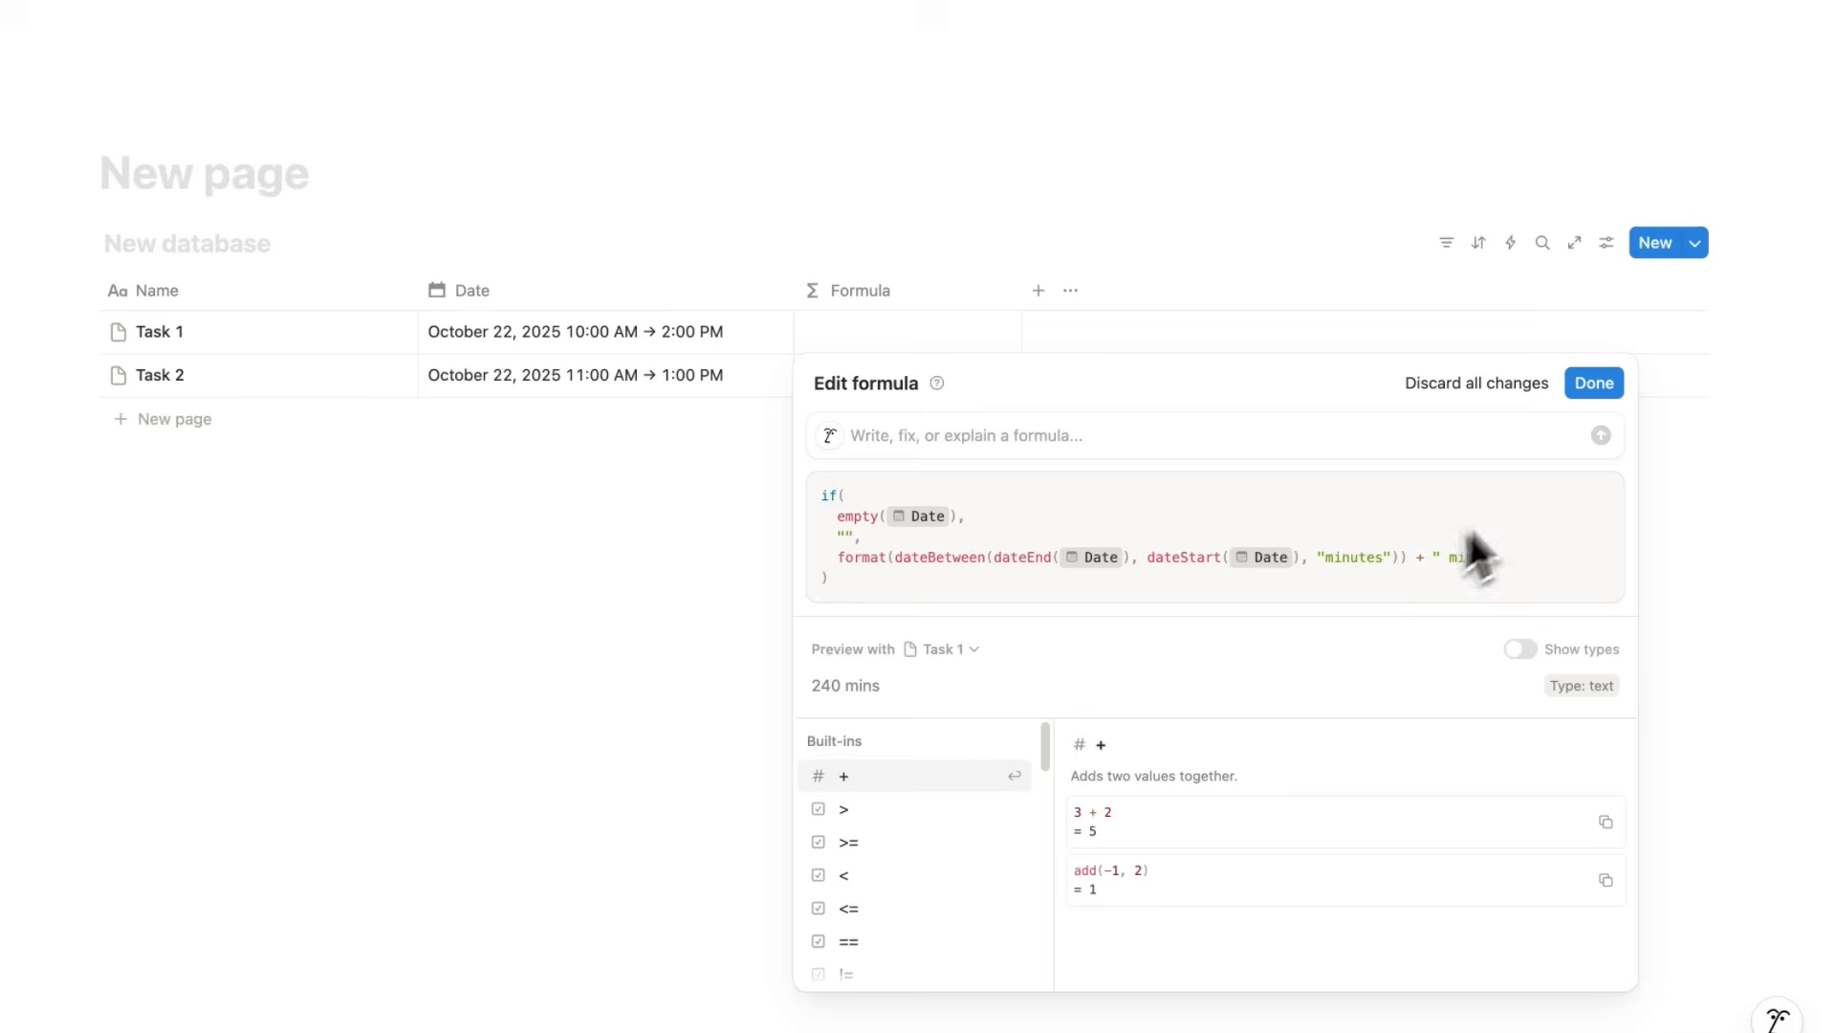
pyautogui.click(1599, 418)
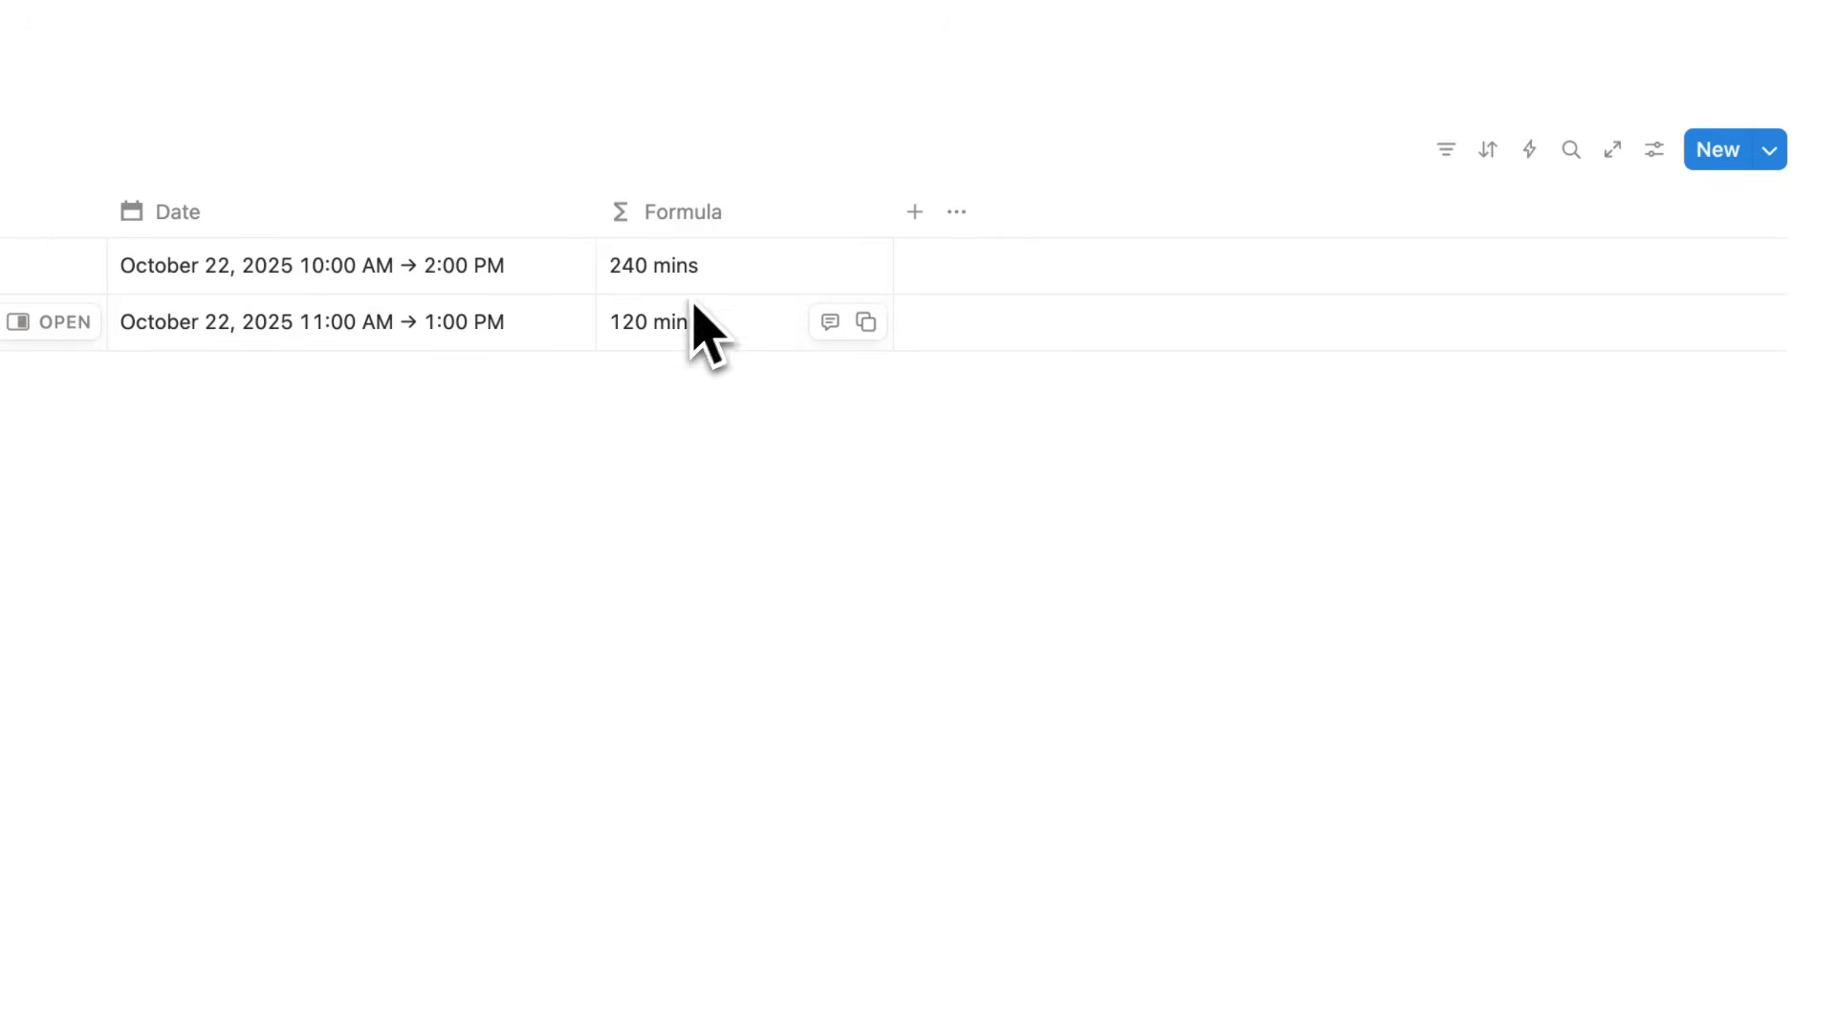
# Remove the + " mins" suffix from the end of the format expression in the Formula property and save the formula.
pyautogui.click(746, 321)
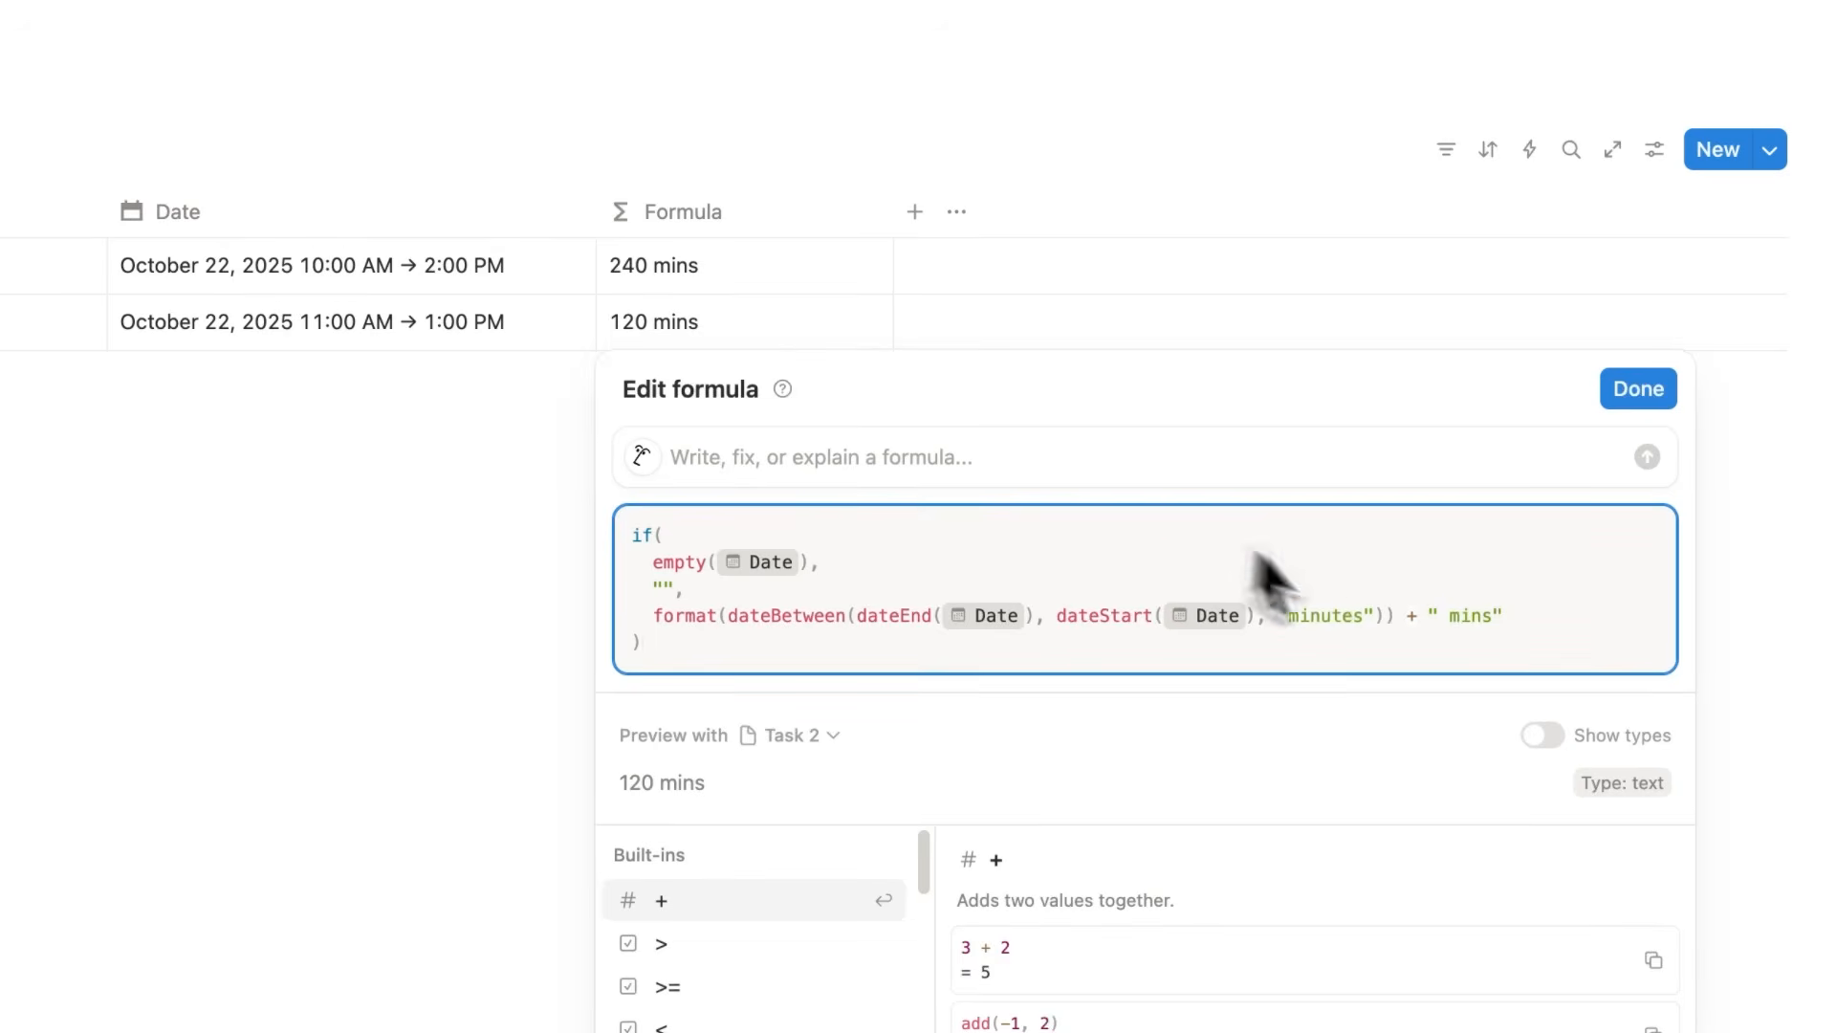
pyautogui.click(1541, 627)
pyautogui.press('BackSpace')
pyautogui.press('BackSpace')
pyautogui.press('BackSpace')
pyautogui.press('BackSpace')
pyautogui.press('BackSpace')
pyautogui.press('BackSpace')
pyautogui.press('BackSpace')
pyautogui.press('BackSpace')
pyautogui.press('BackSpace')
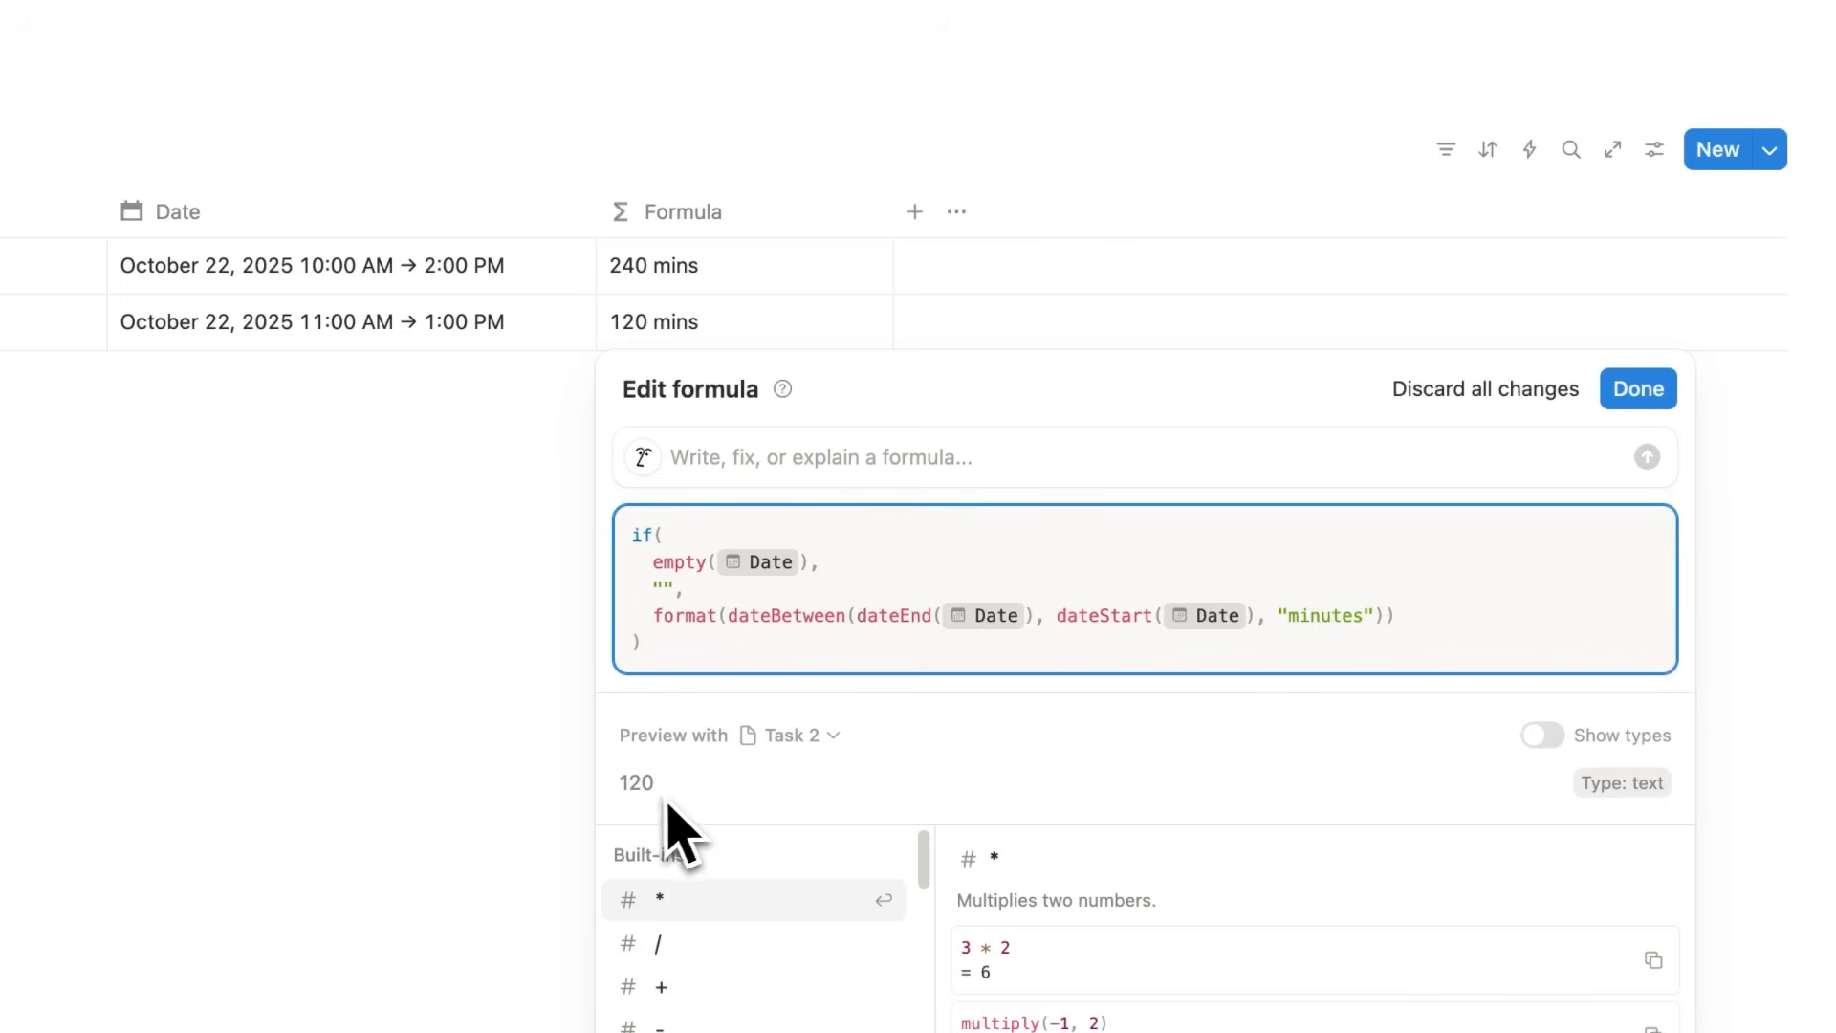
pyautogui.click(1638, 389)
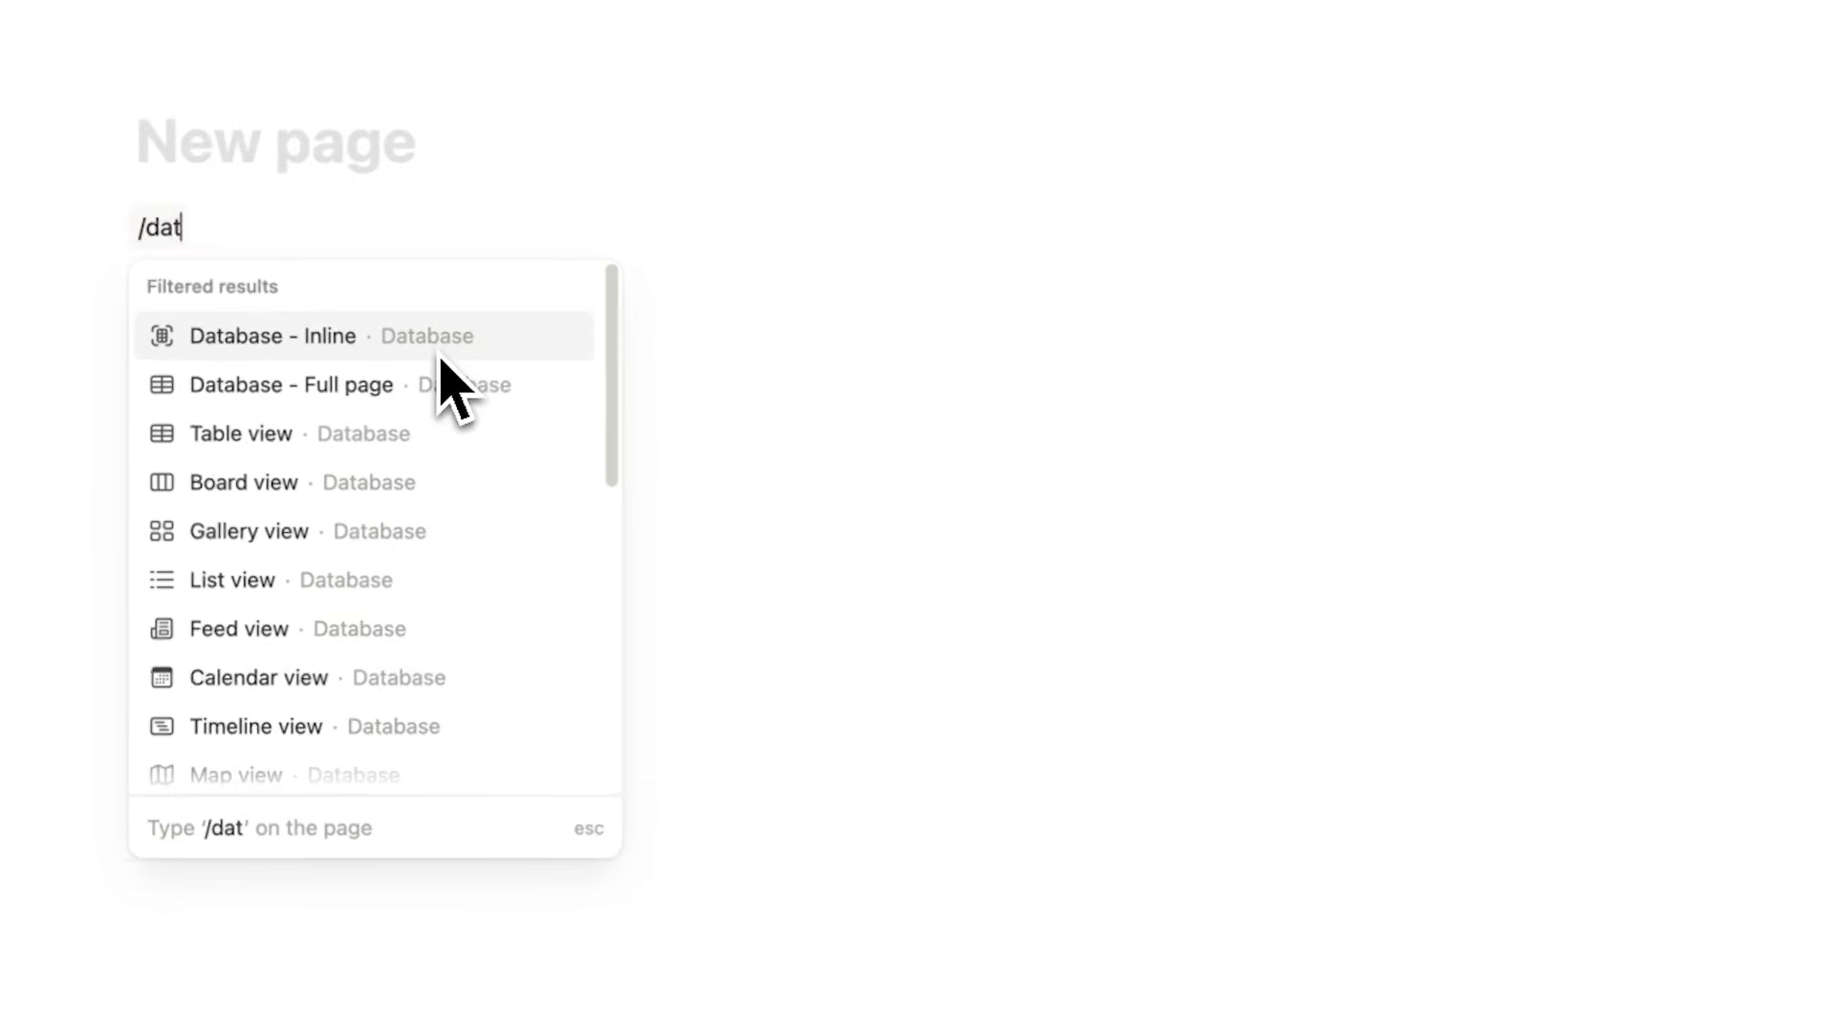
# Insert a table view database on the new blank page and title it Tasks.
pyautogui.write('abase')
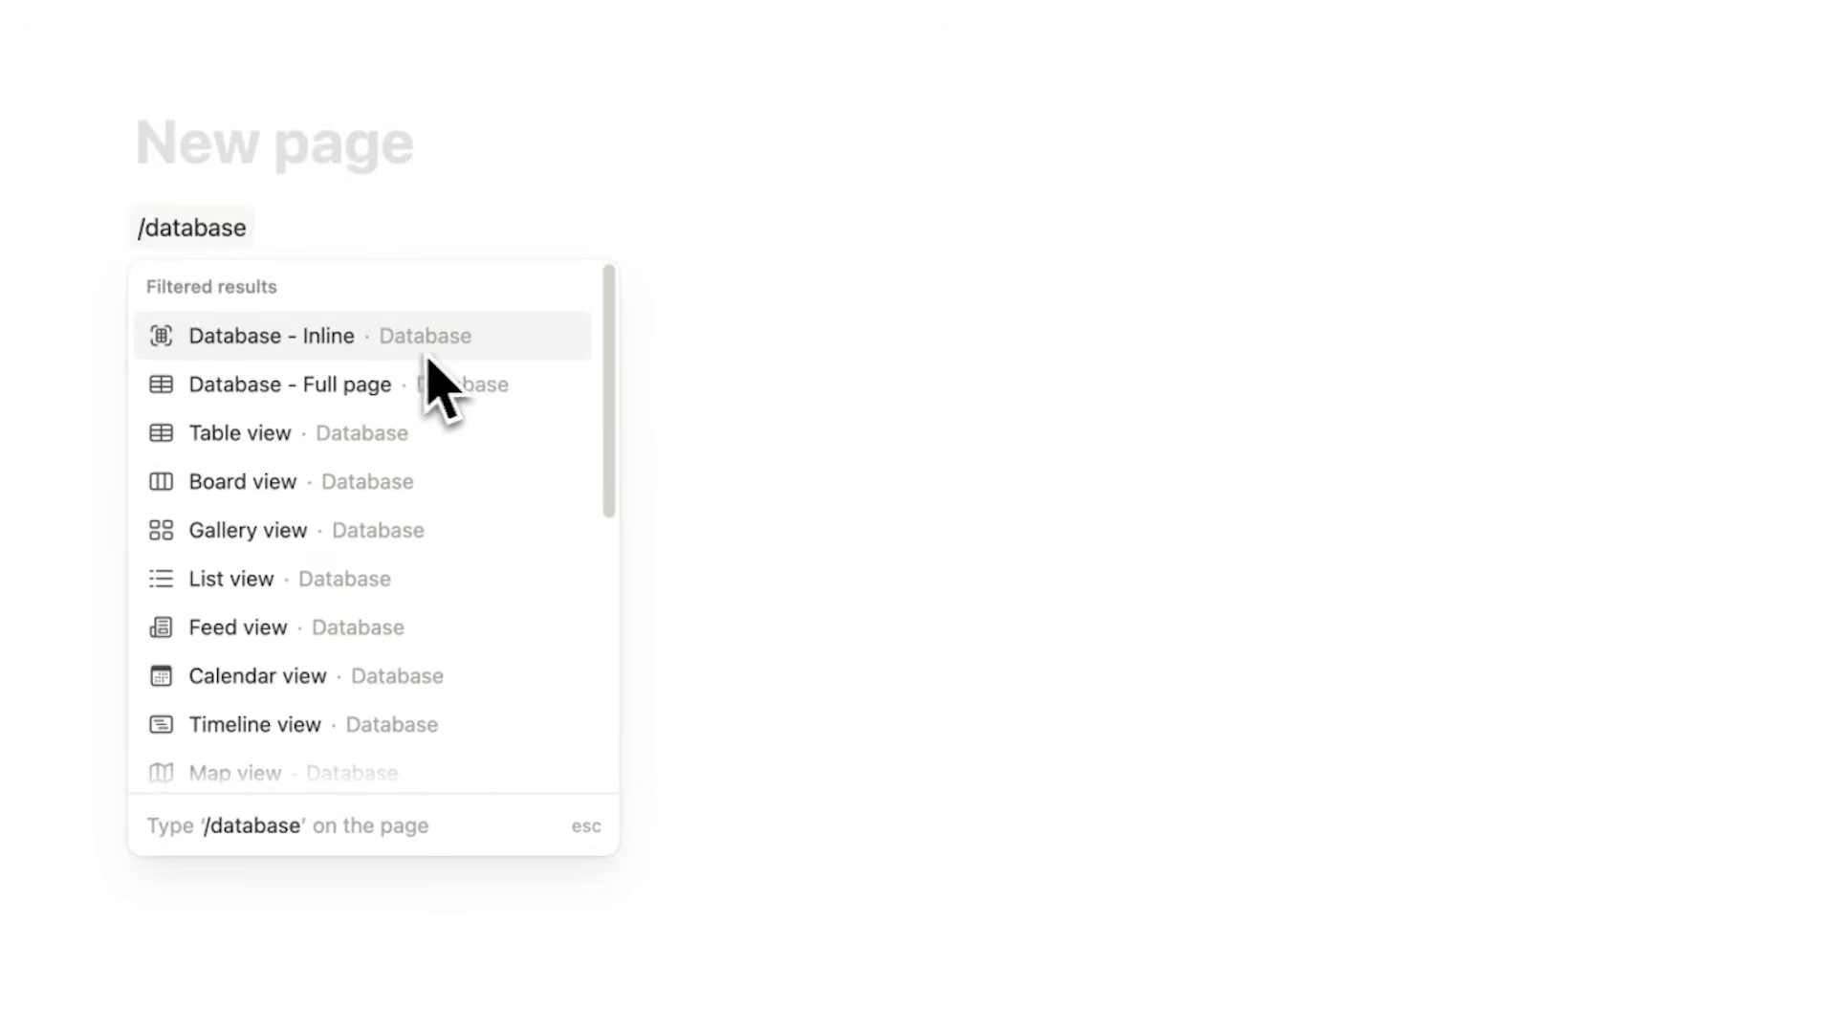
pyautogui.click(229, 438)
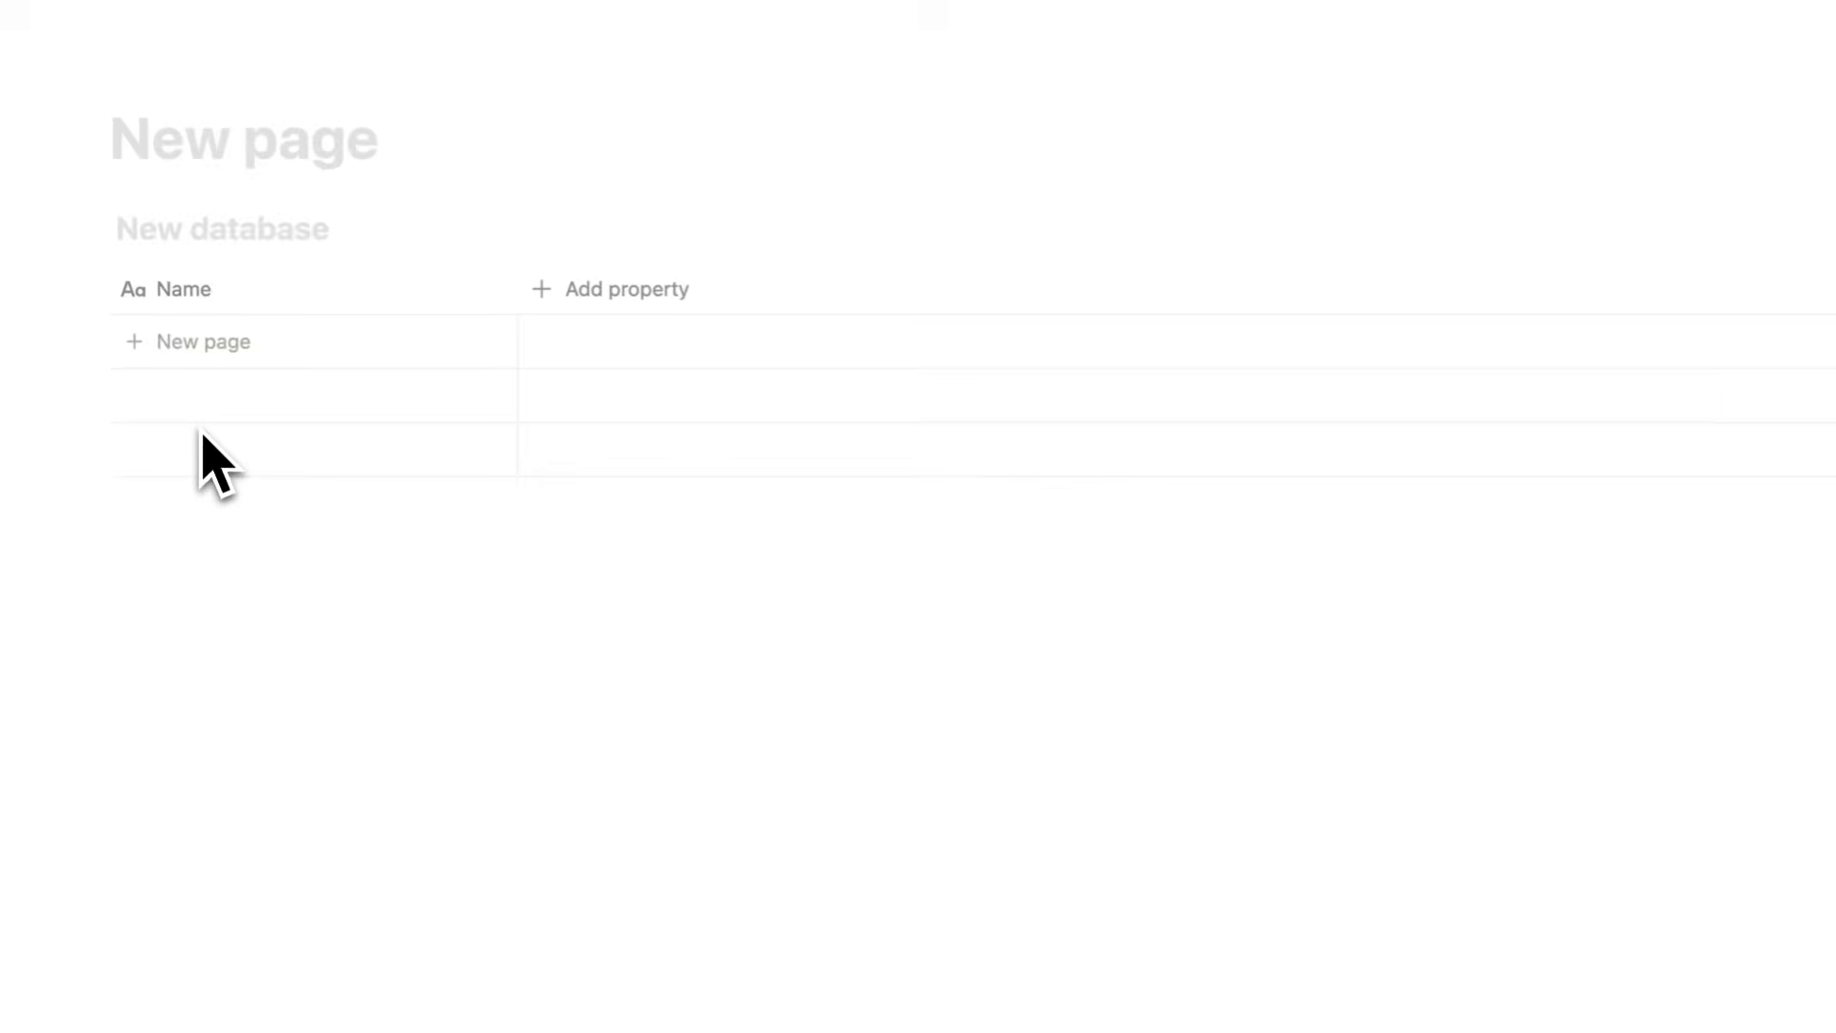
pyautogui.click(200, 230)
pyautogui.write('Tasks')
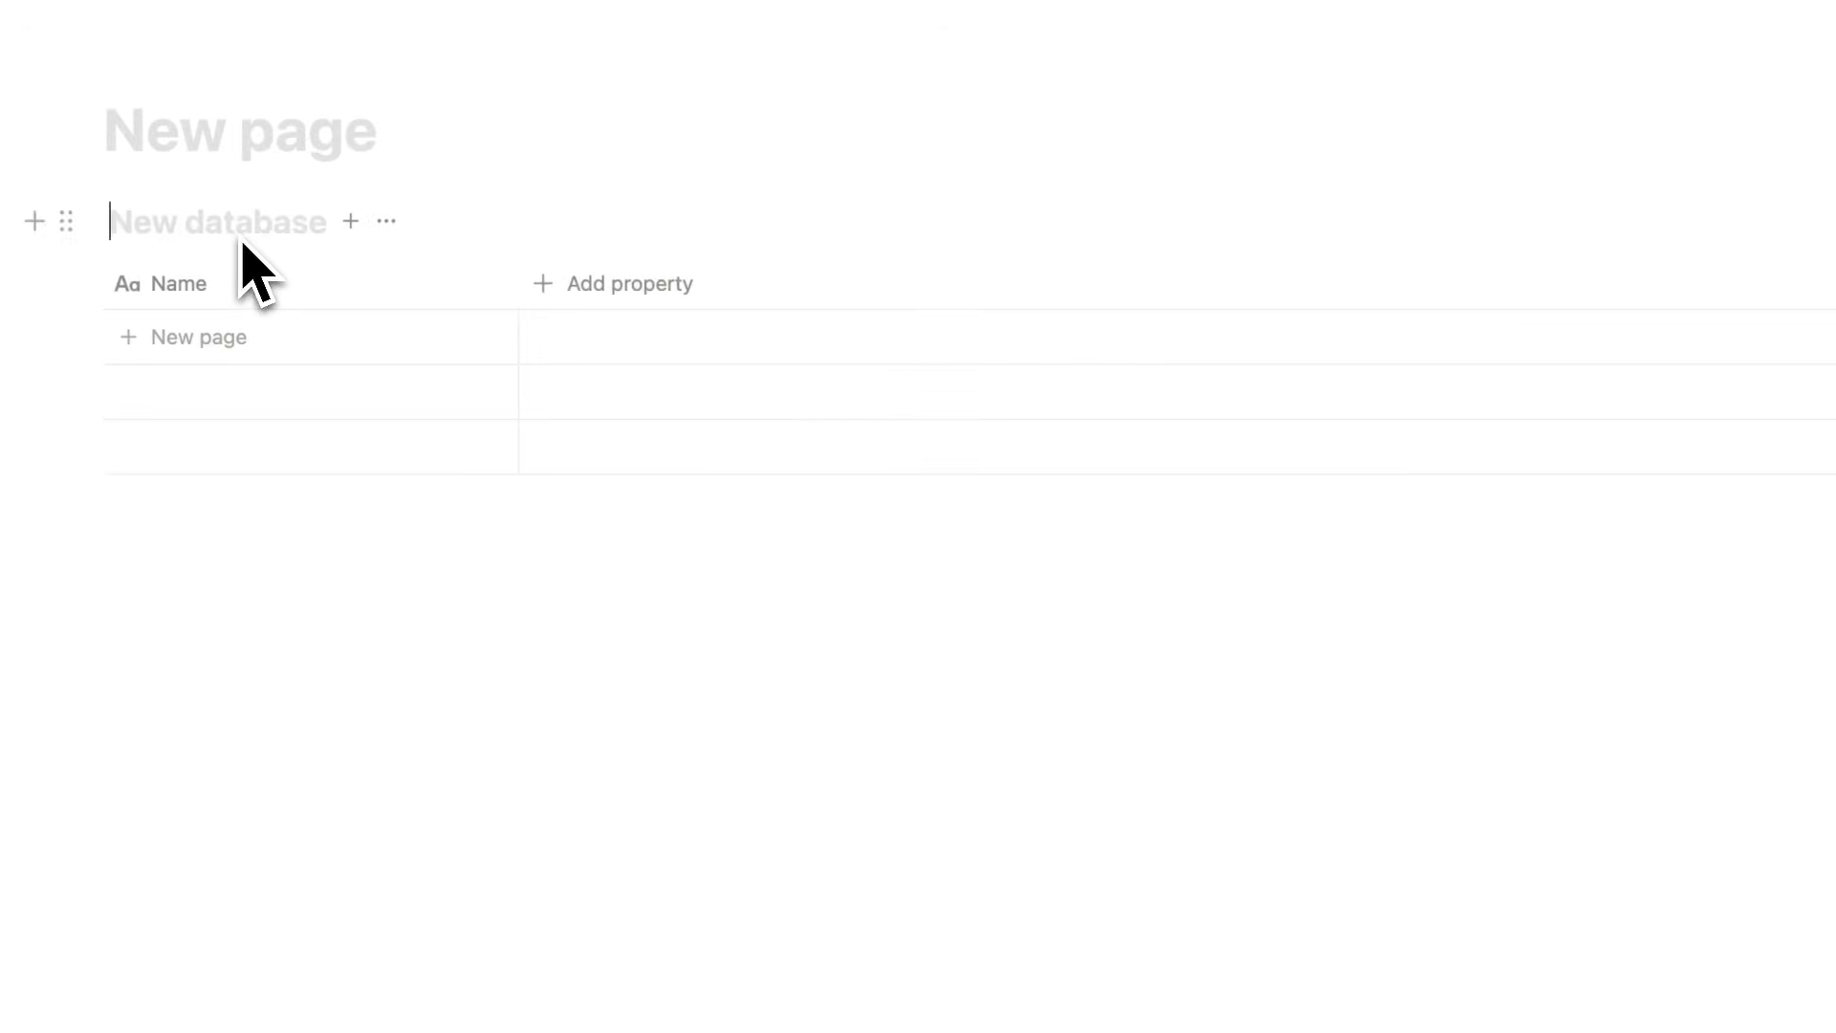
# Add two rows named Task 1 and Task 2 to the Tasks table.
pyautogui.click(194, 337)
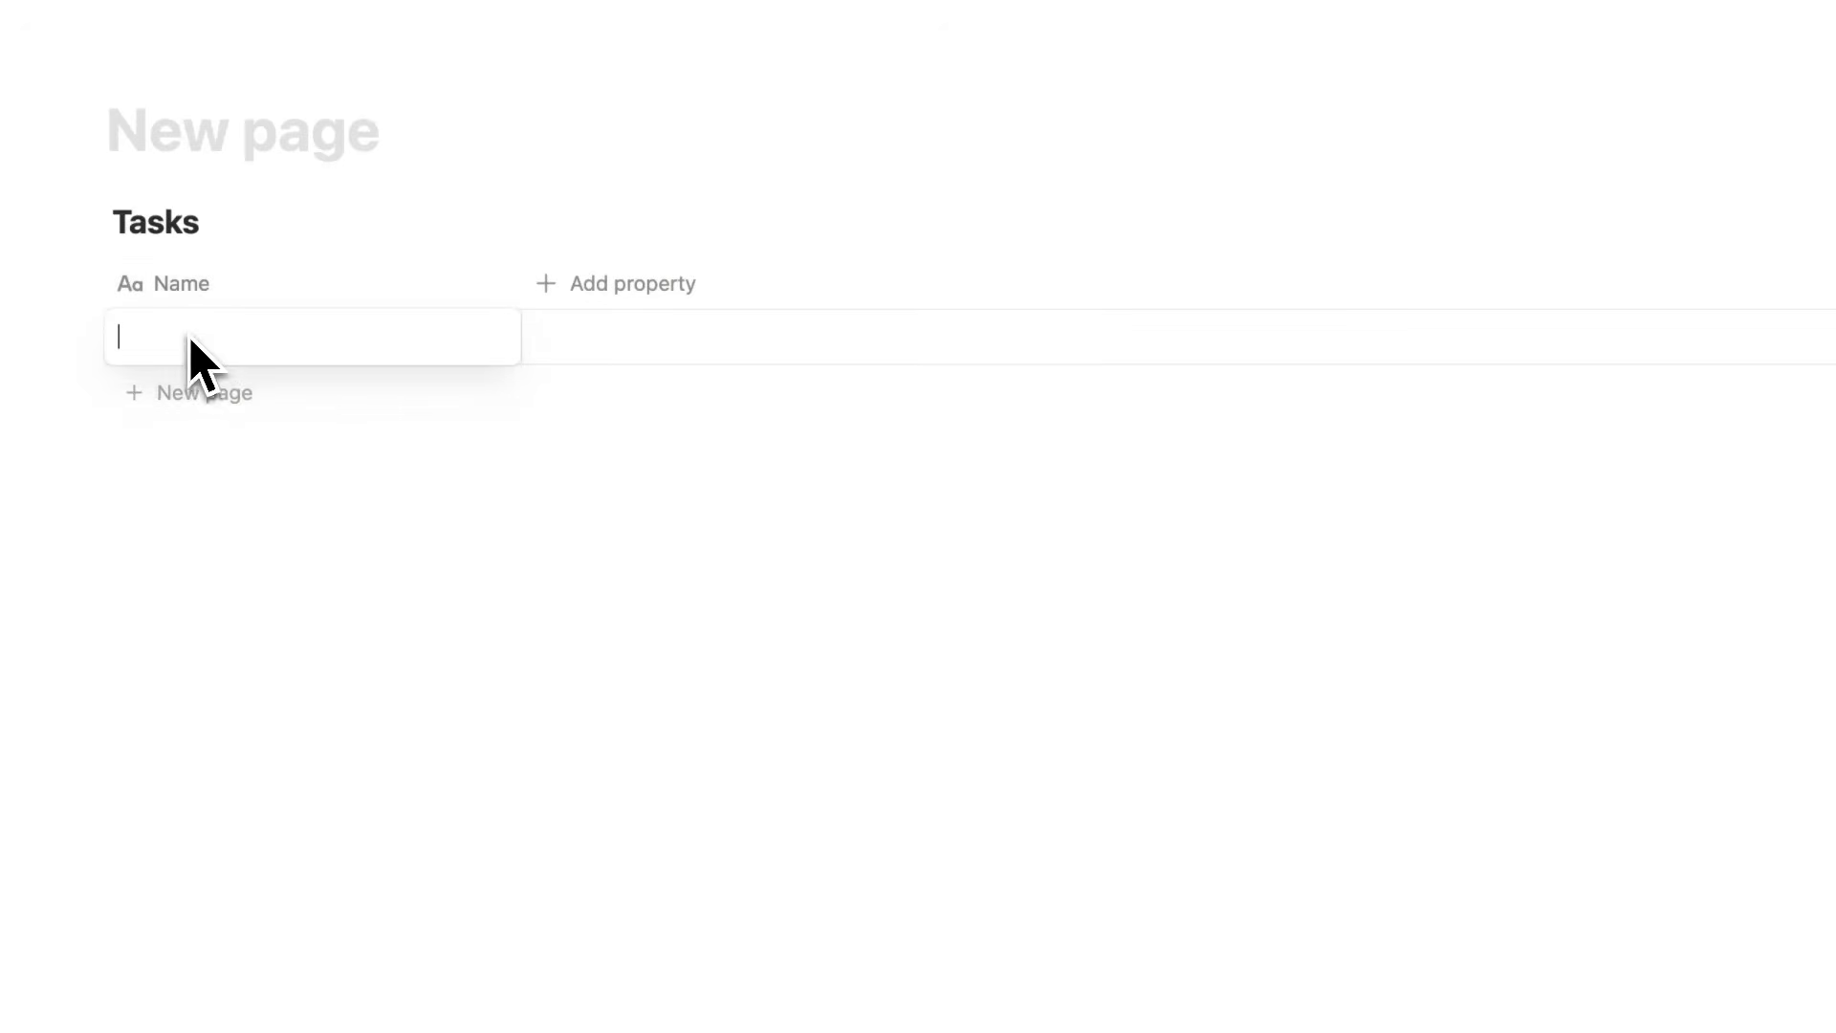
pyautogui.write('Task 1')
pyautogui.press('Return')
pyautogui.click(189, 392)
pyautogui.write('Task ')
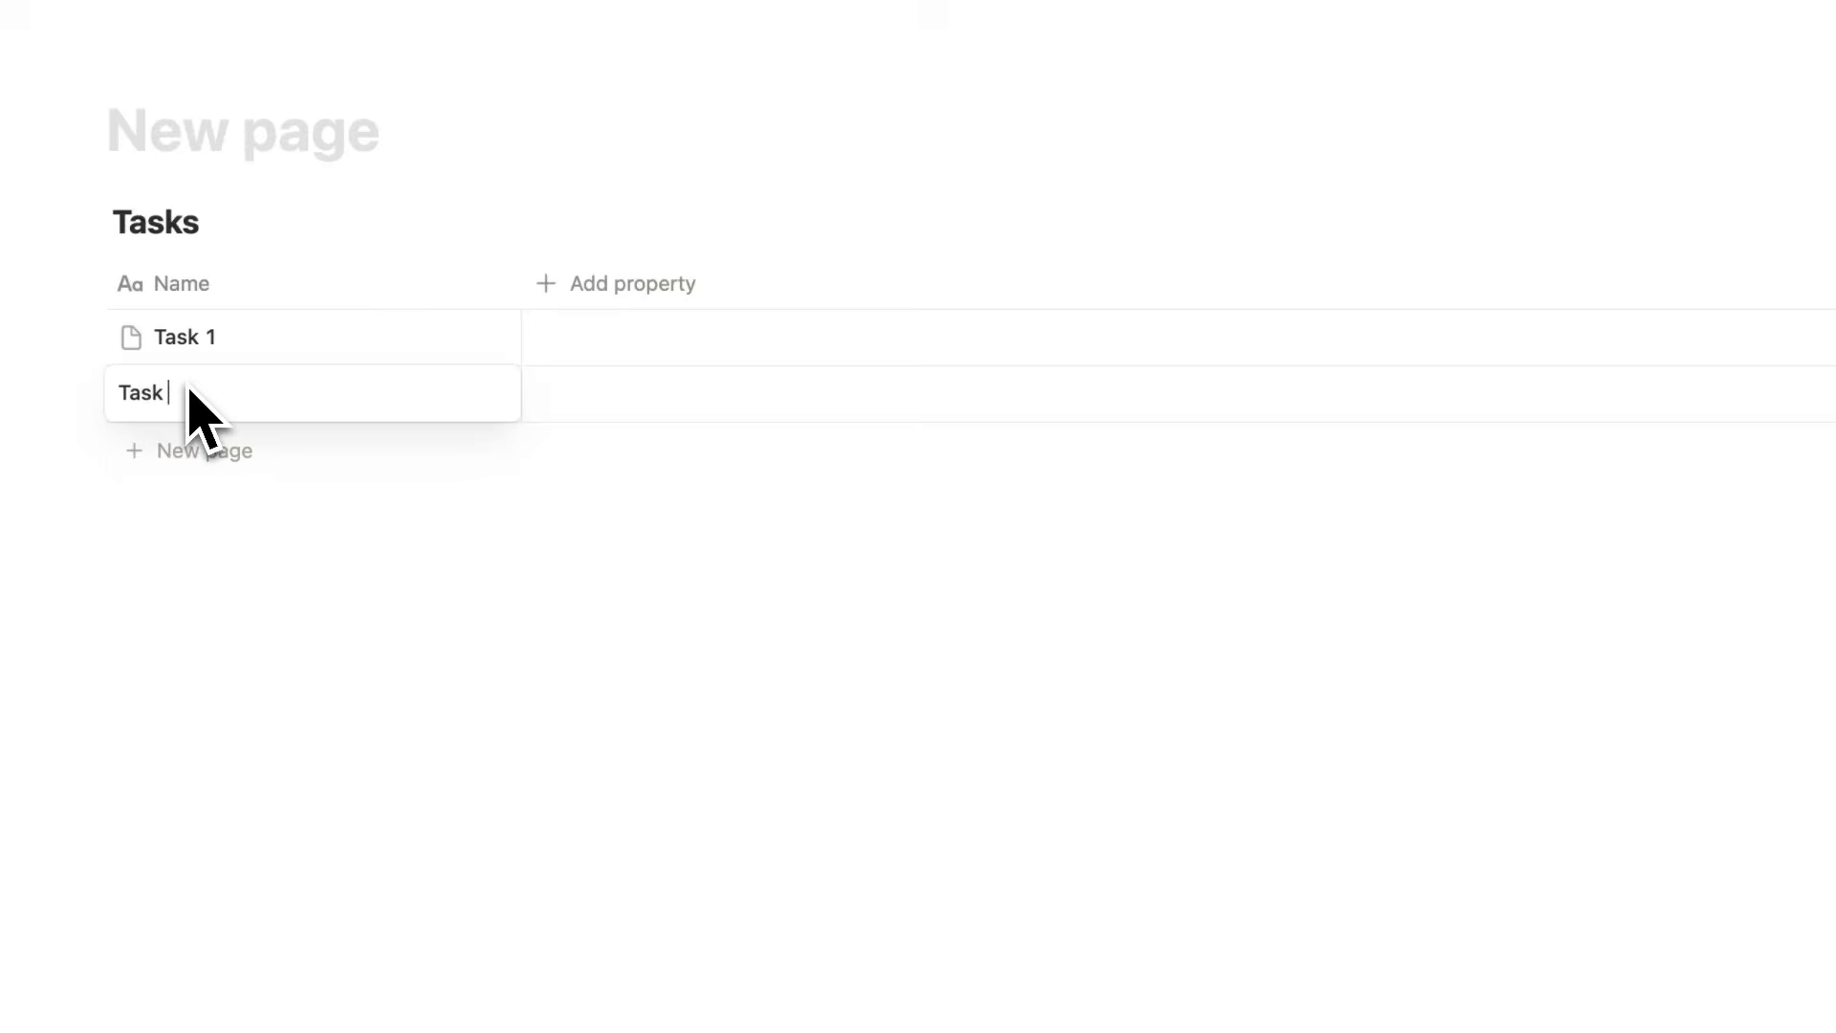
pyautogui.write('2')
pyautogui.press('Return')
# Add a Date property to the Tasks table and rename it Start.
pyautogui.click(636, 285)
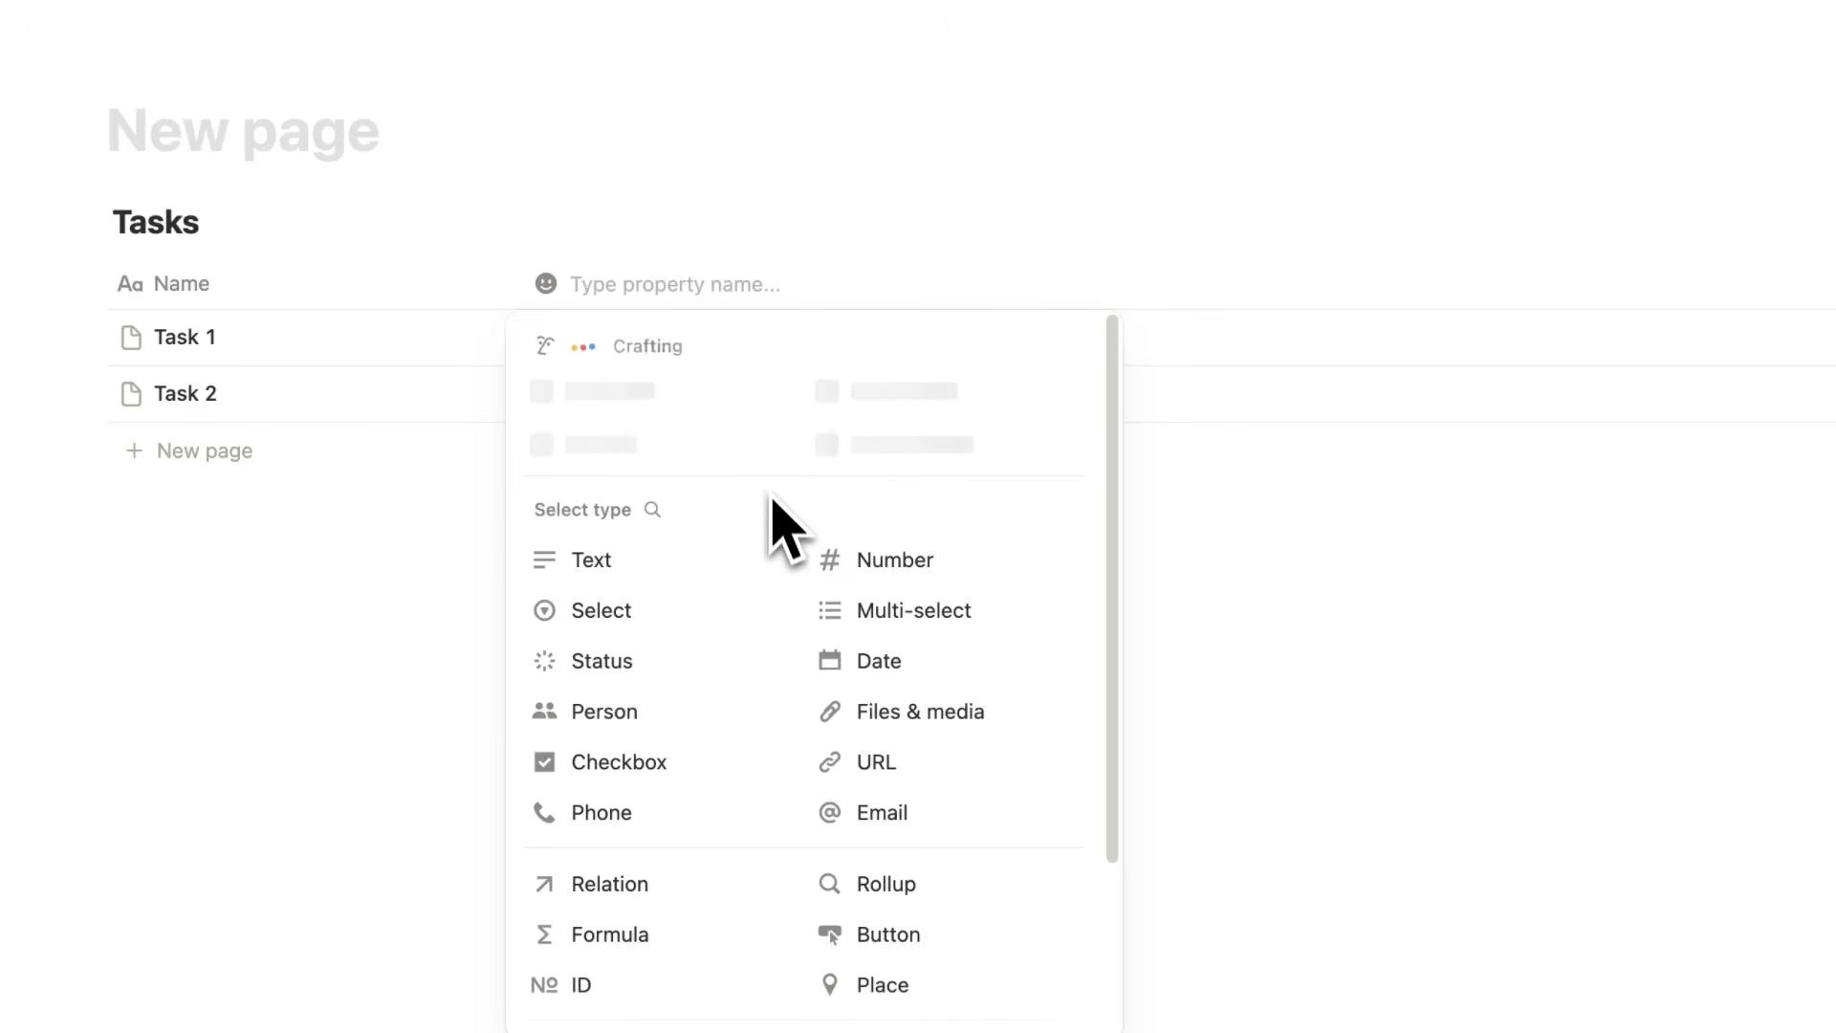
pyautogui.click(921, 669)
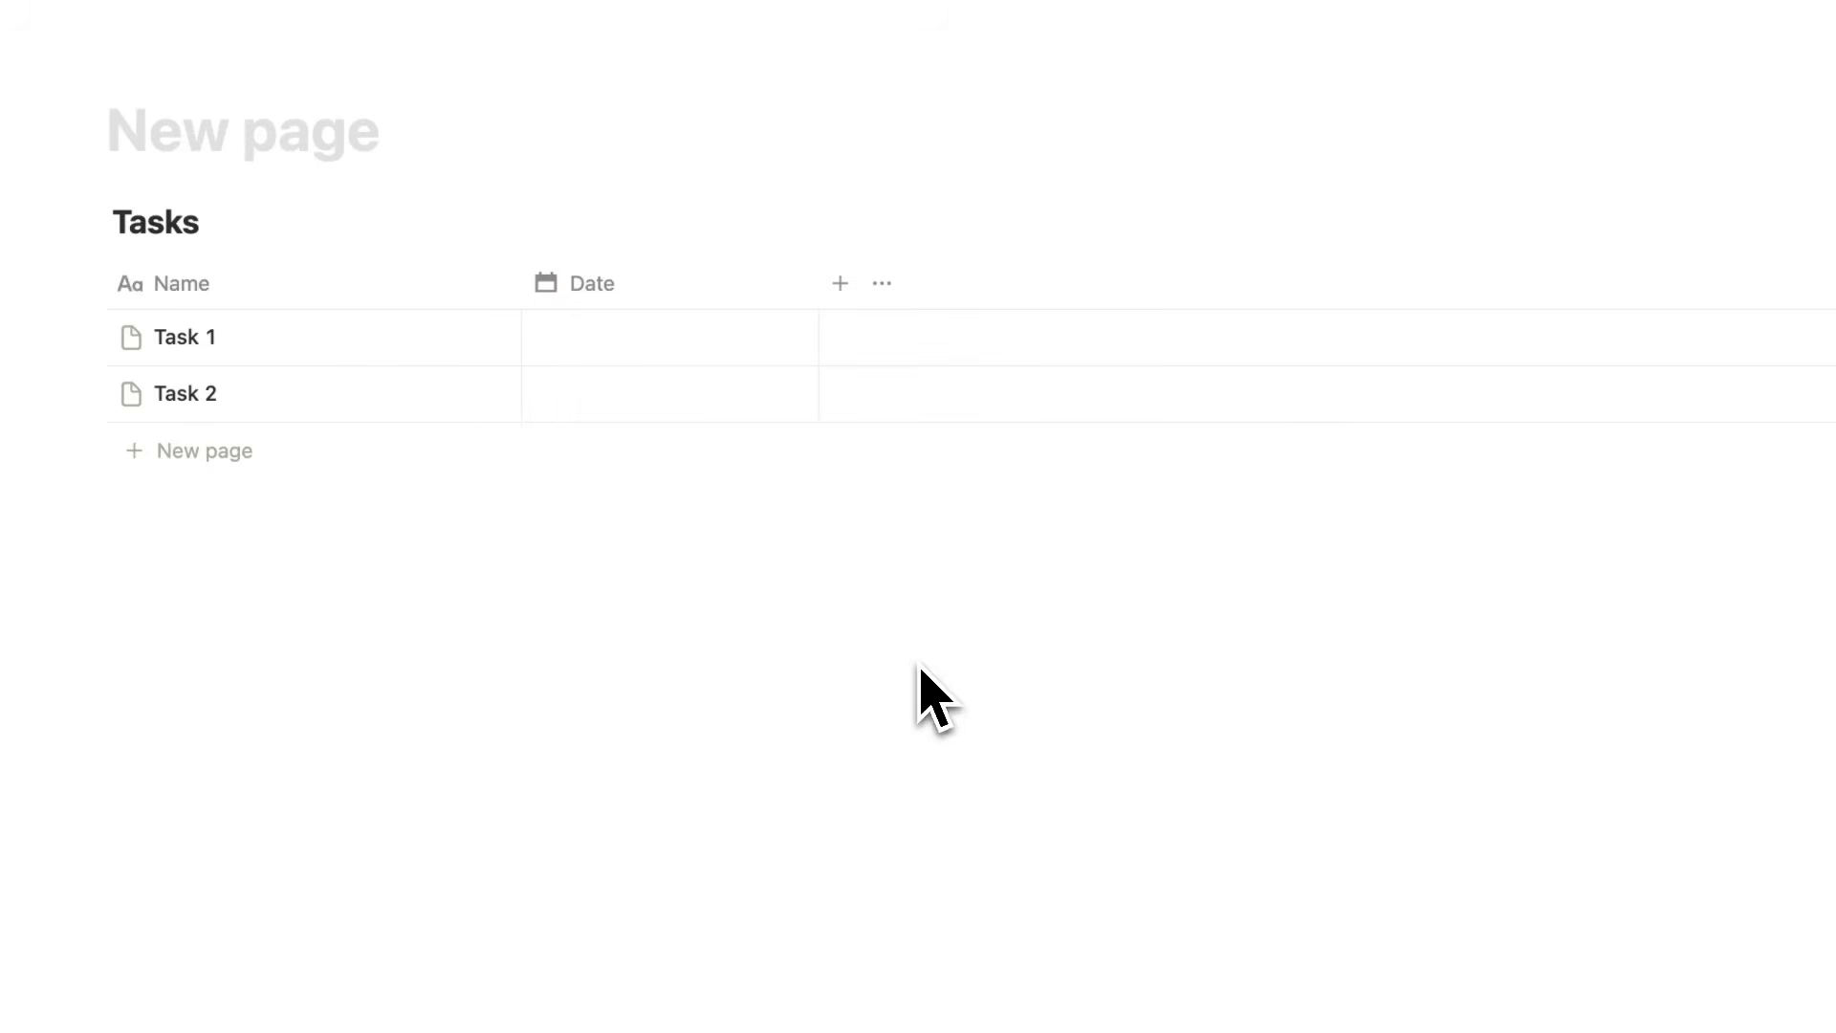
pyautogui.click(669, 304)
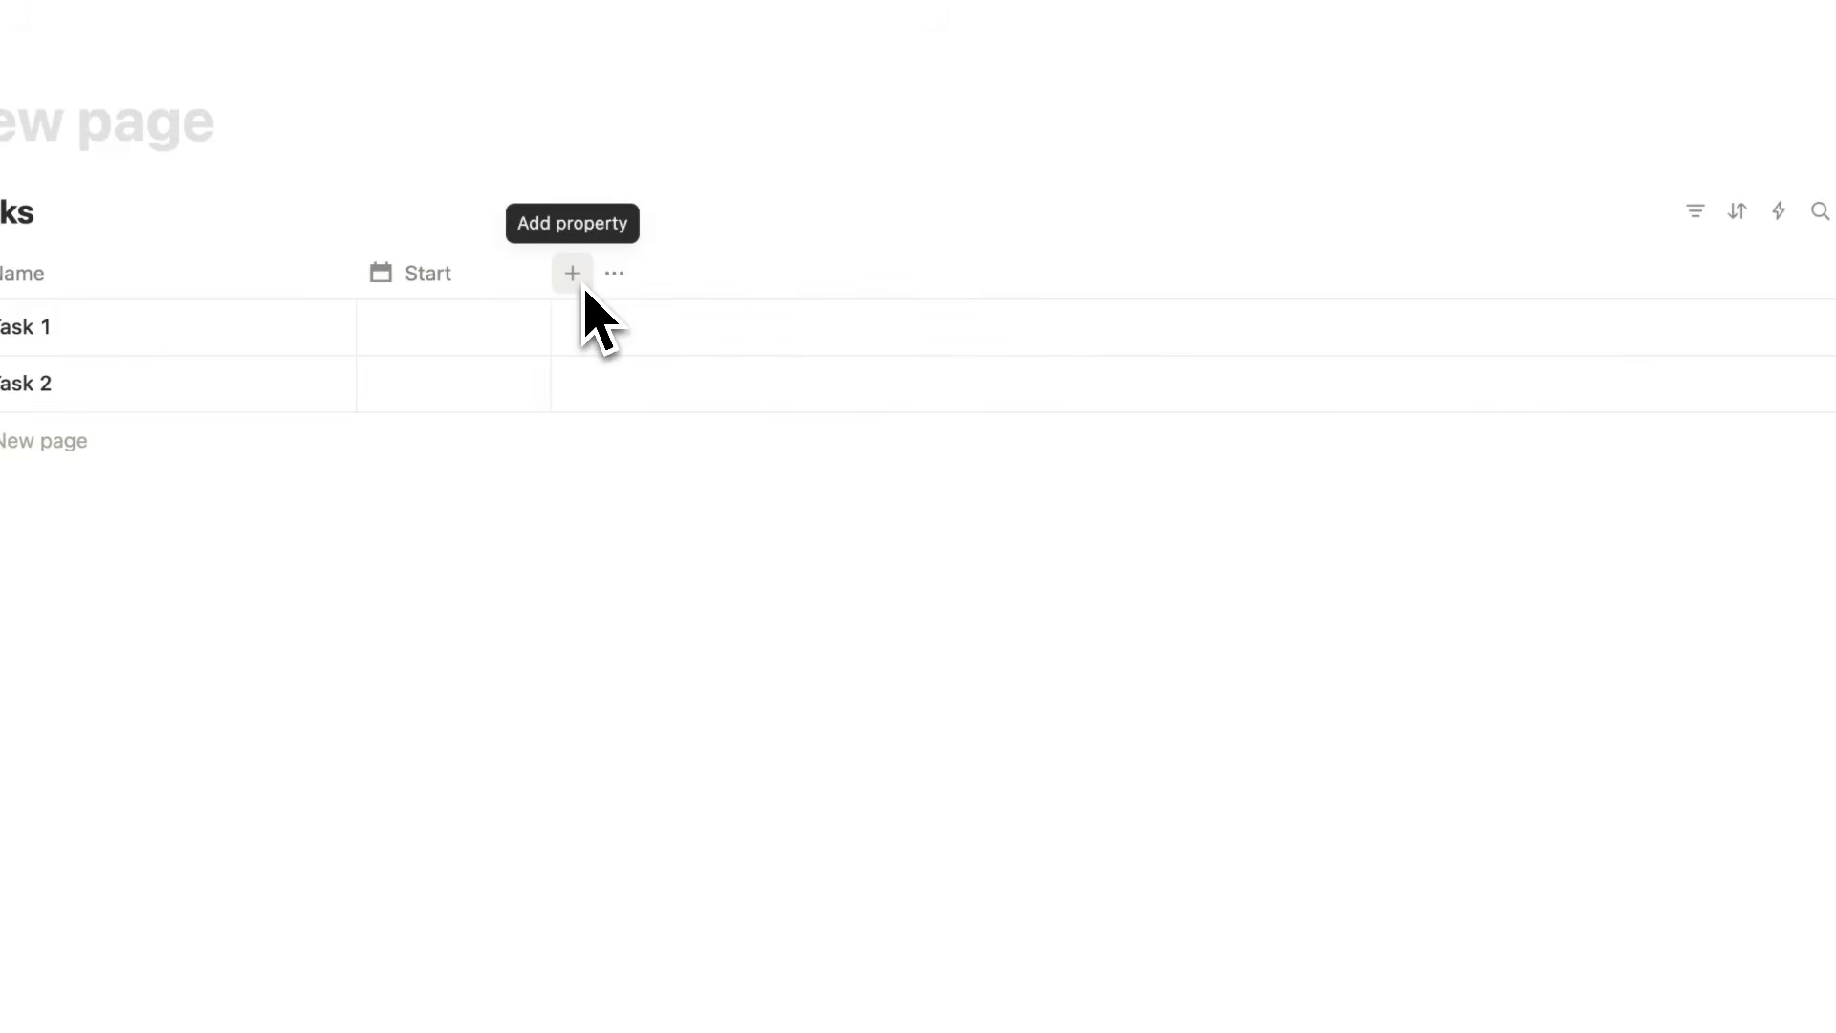
# Add a second Date property to the Tasks table and rename it End.
pyautogui.click(582, 285)
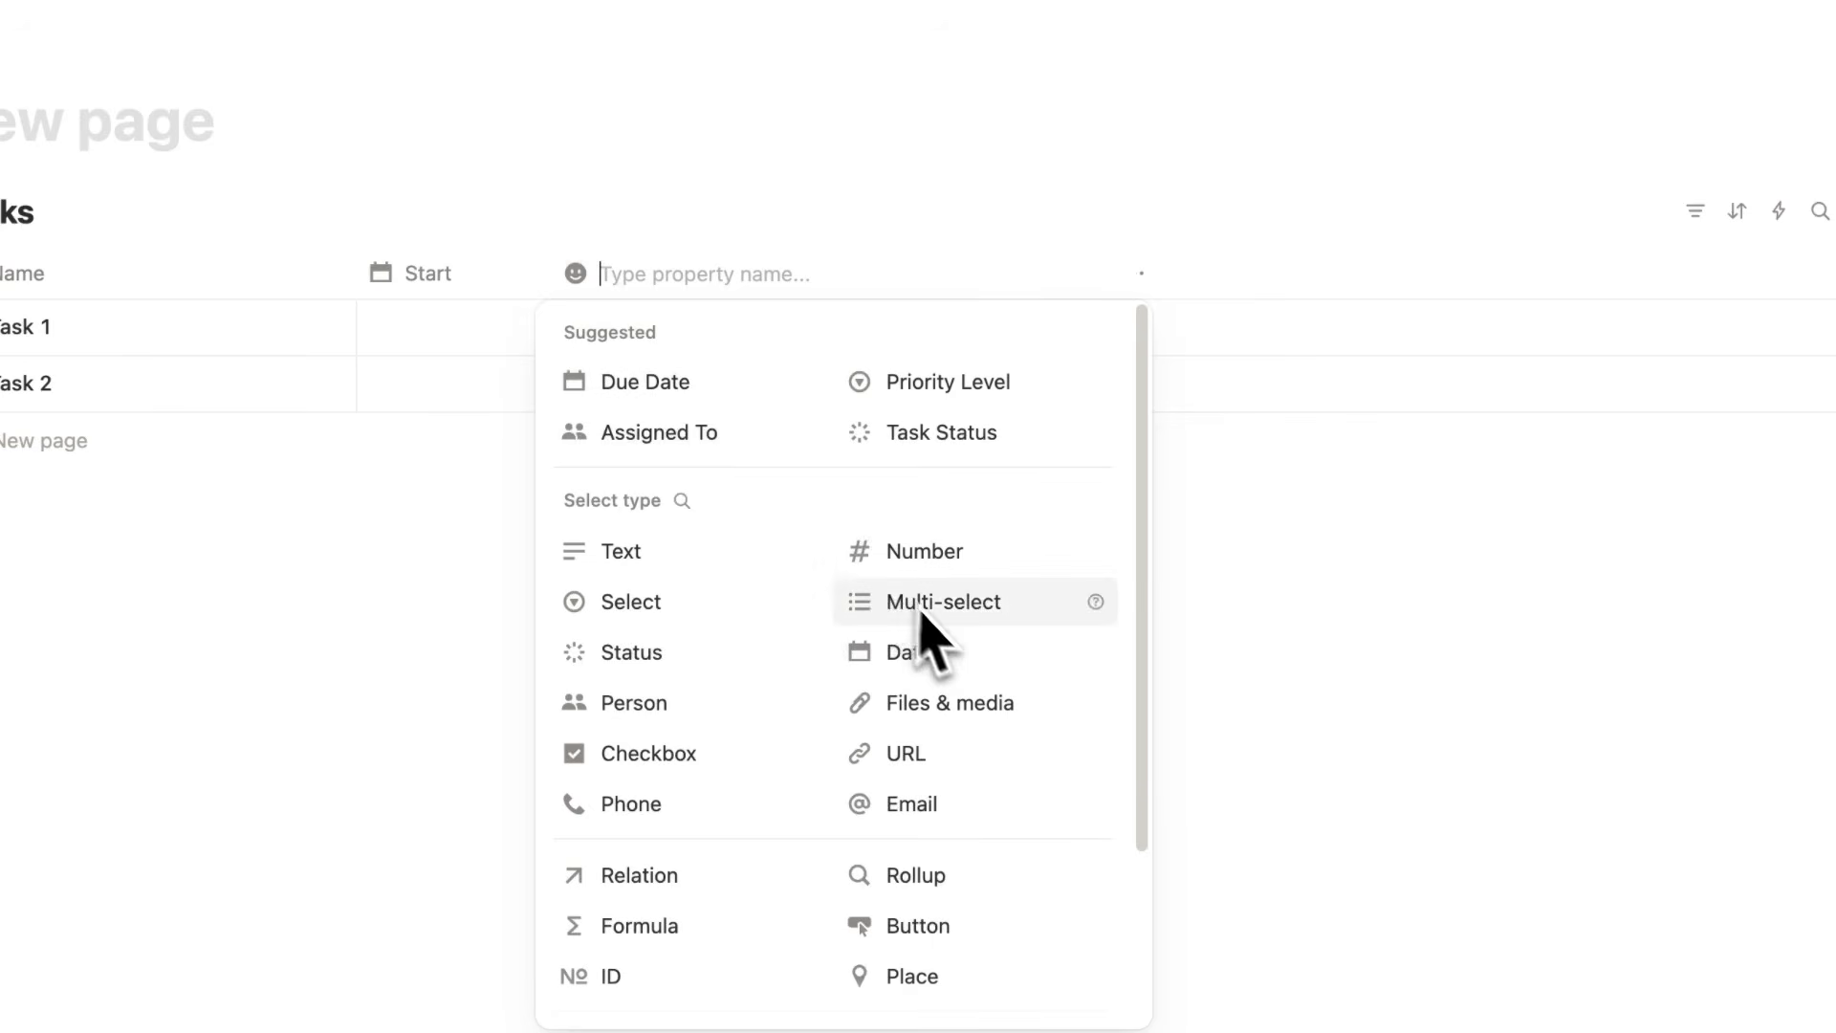
pyautogui.click(964, 660)
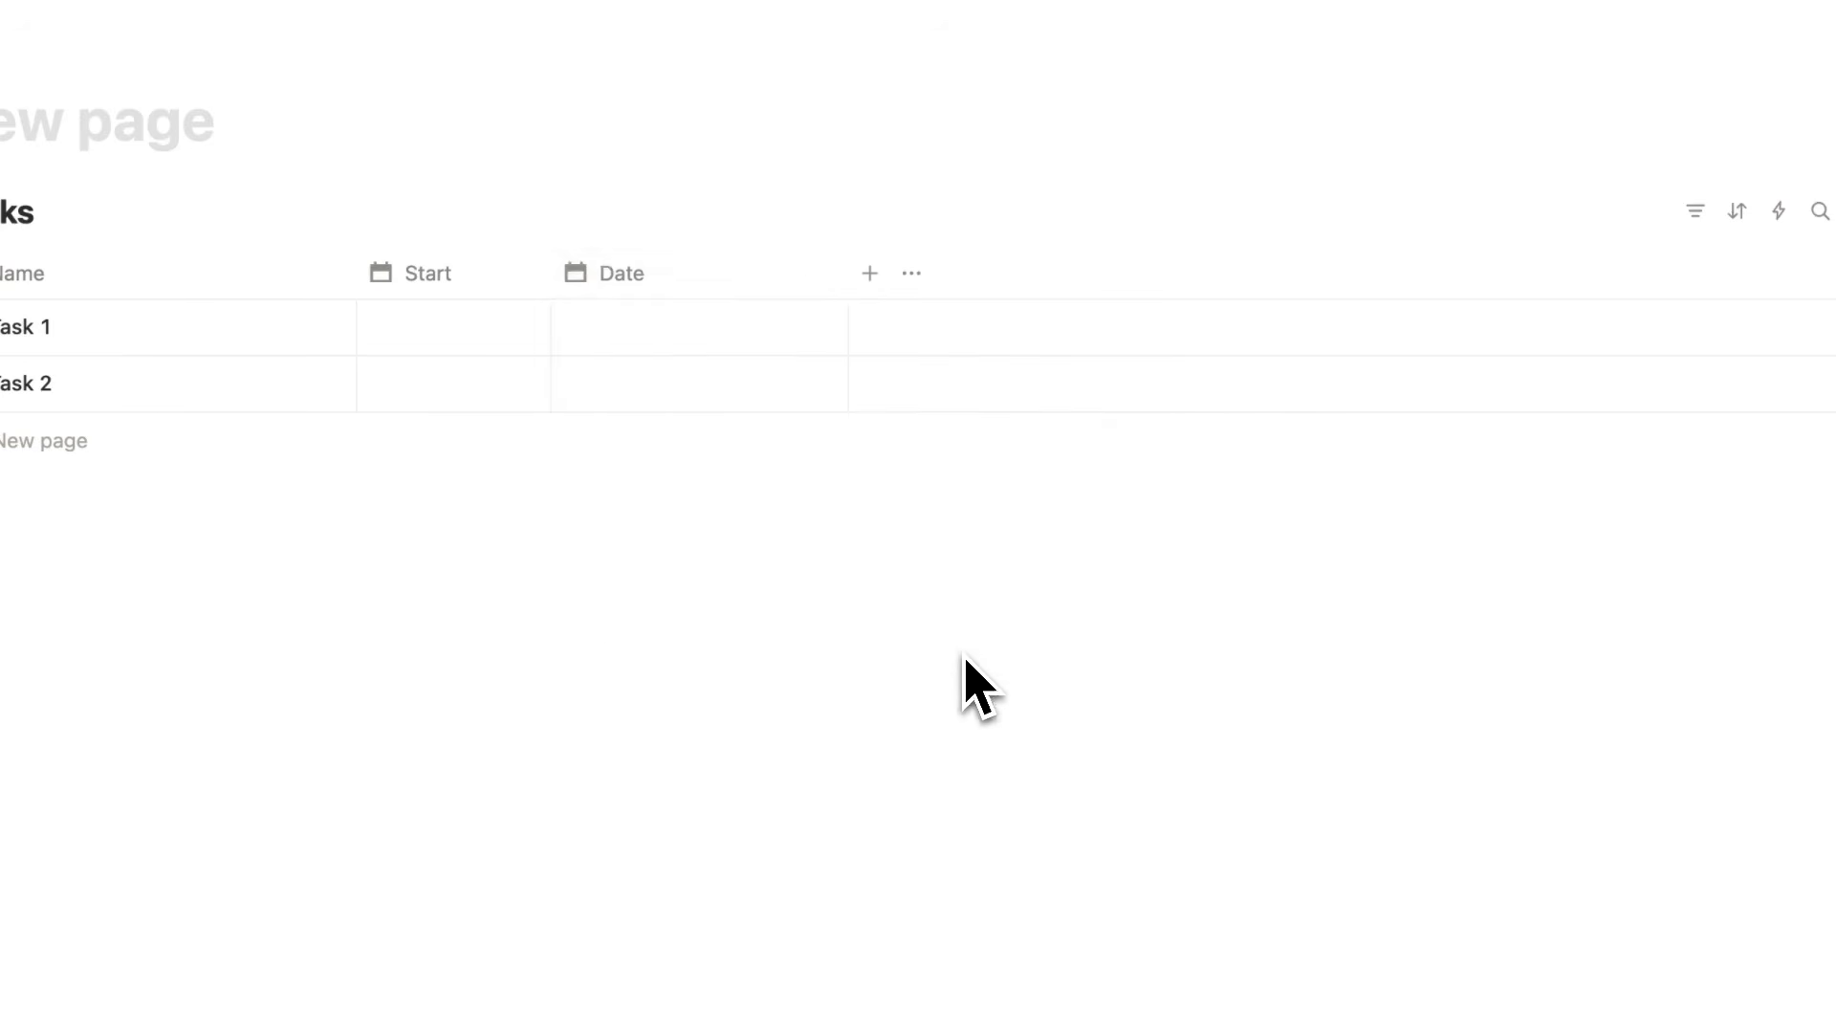
pyautogui.click(690, 292)
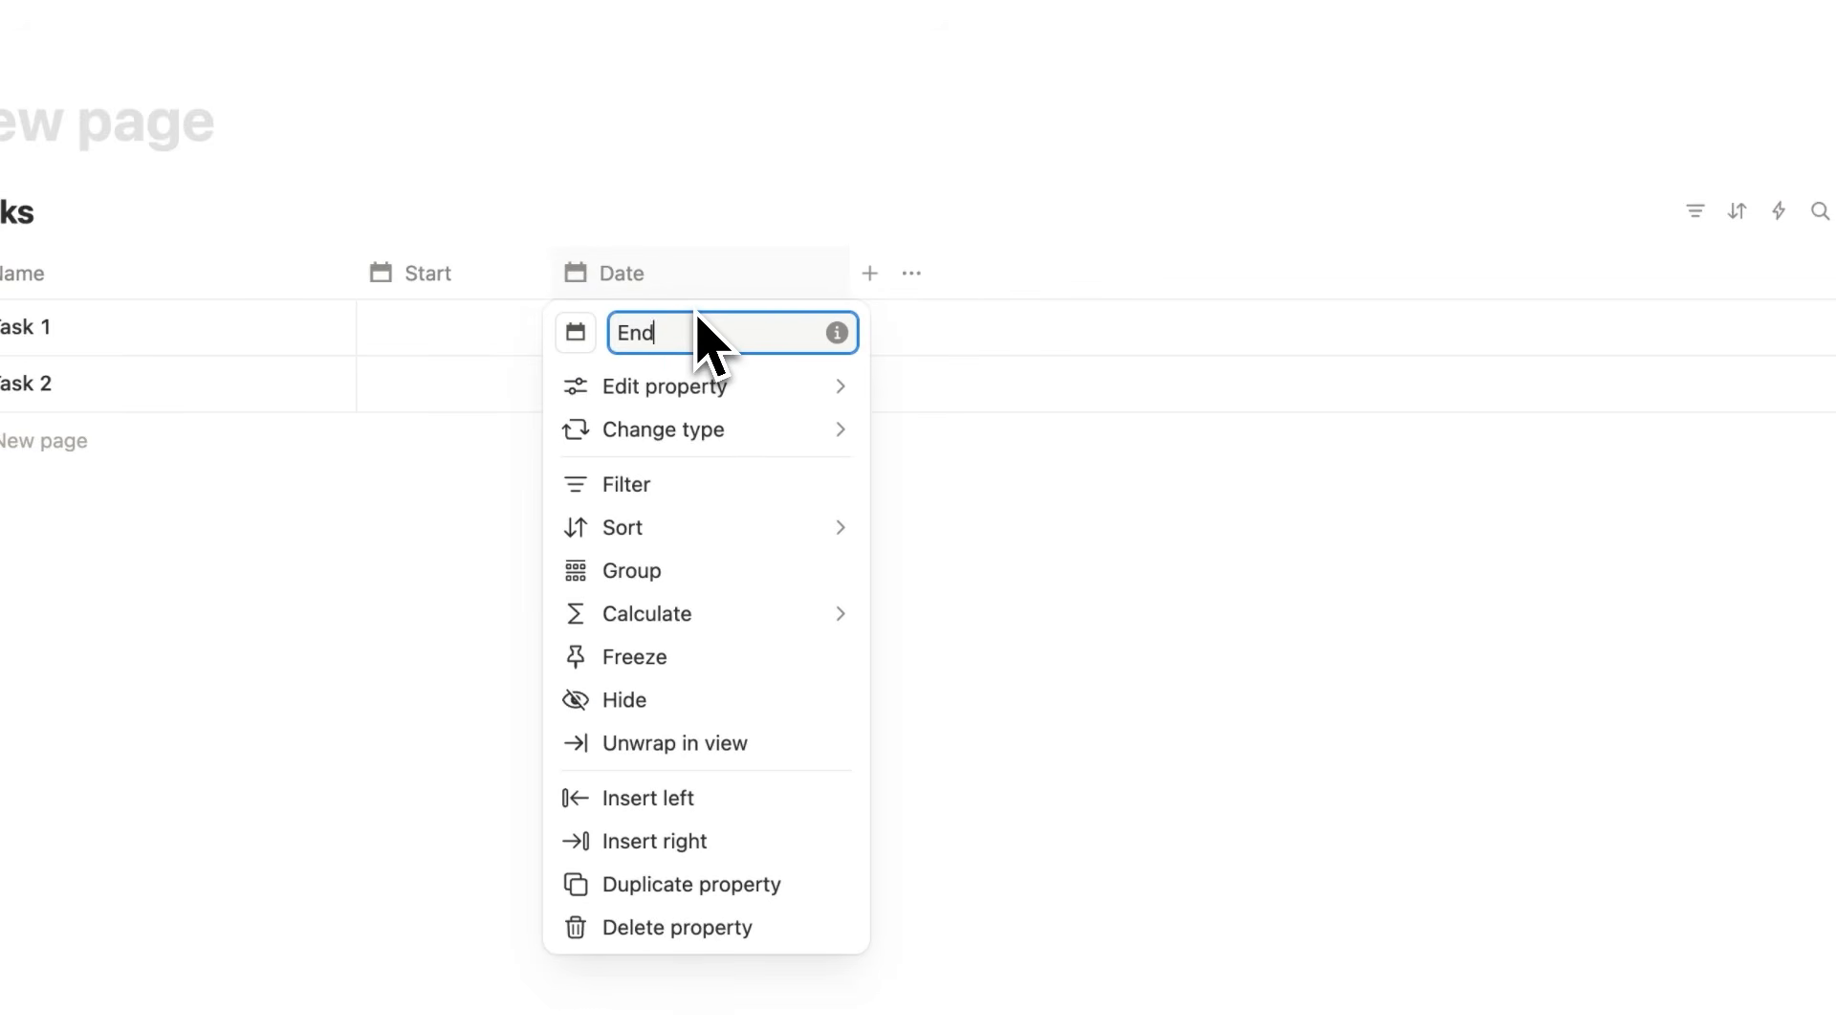
pyautogui.click(406, 332)
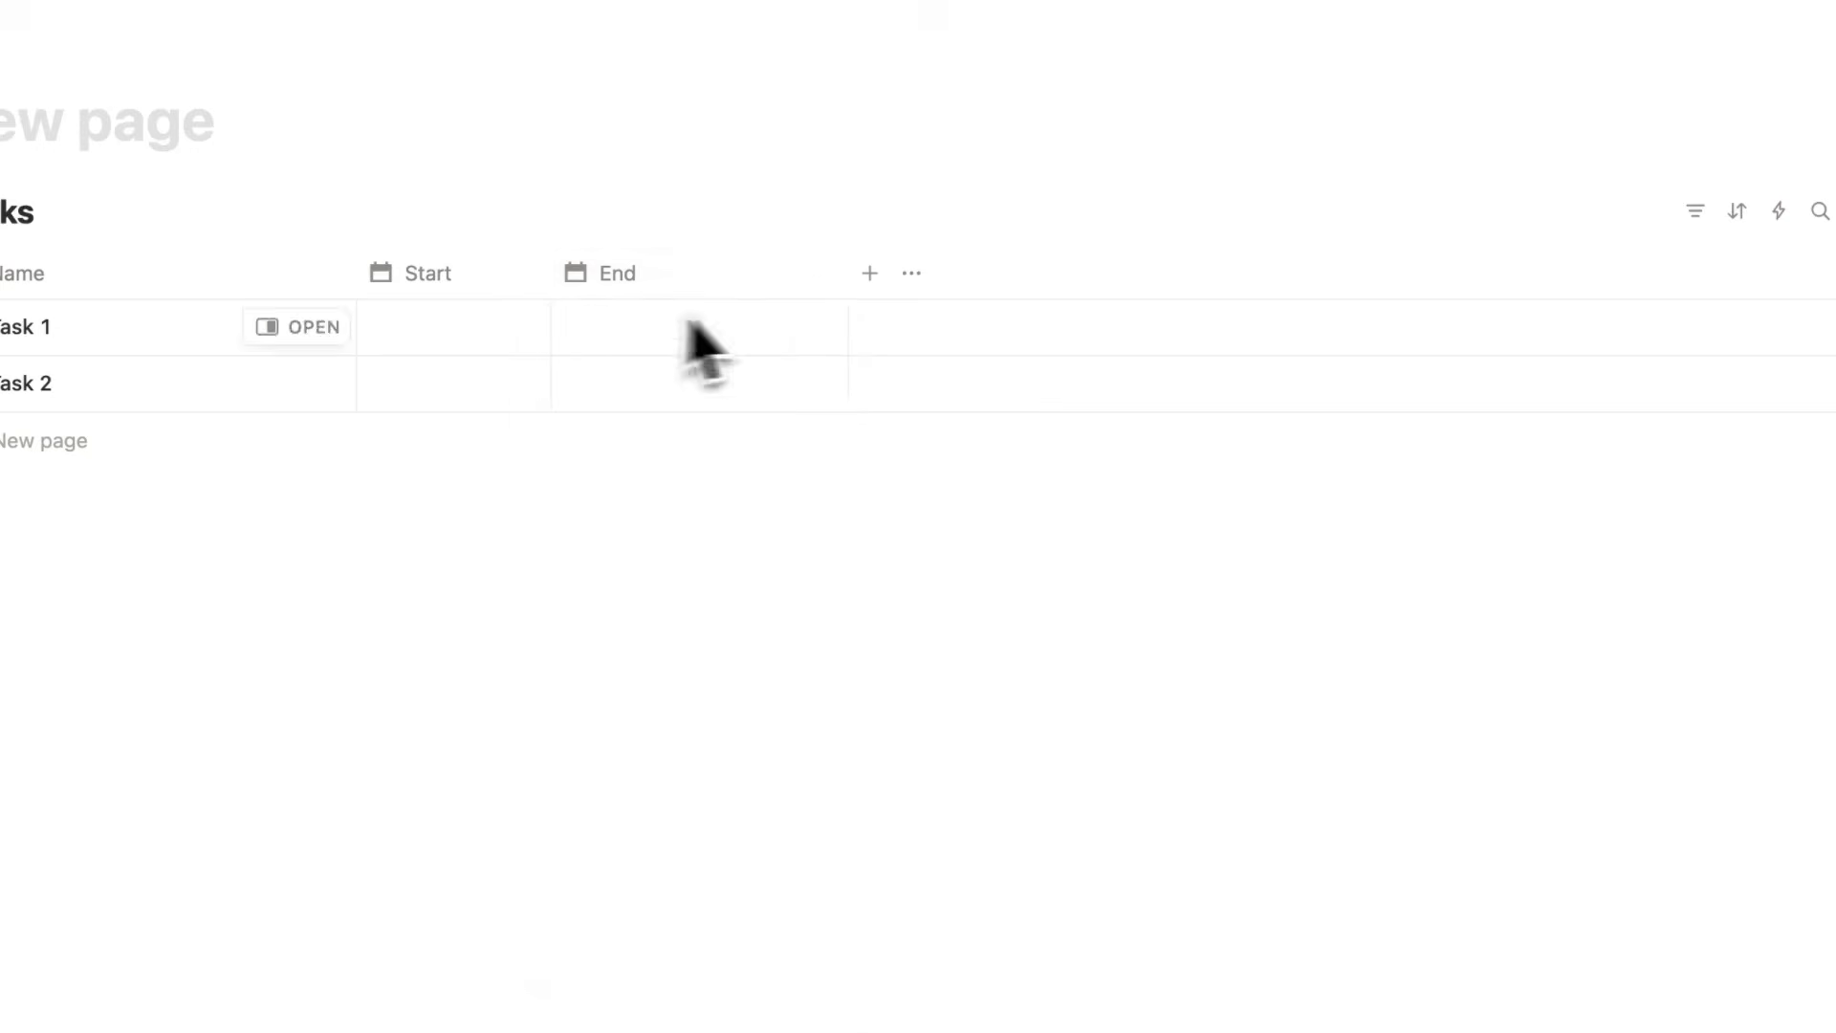
pyautogui.click(480, 330)
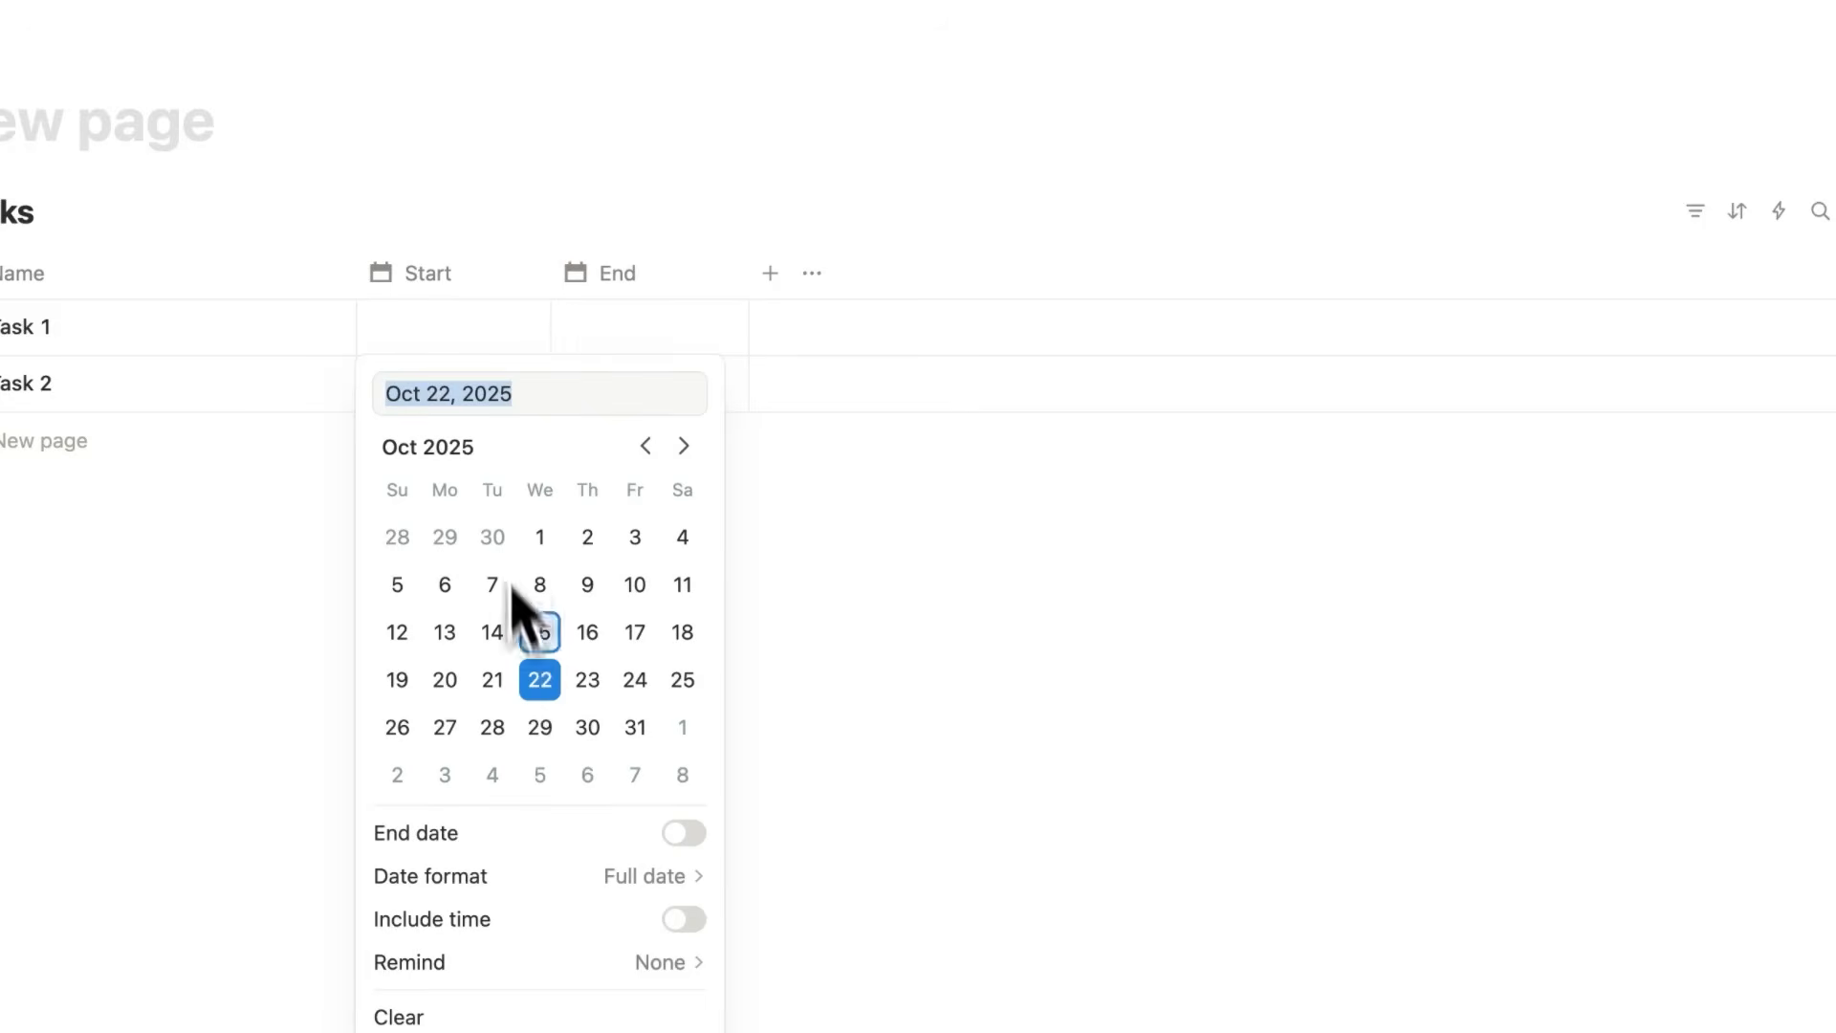
pyautogui.click(801, 660)
pyautogui.click(793, 563)
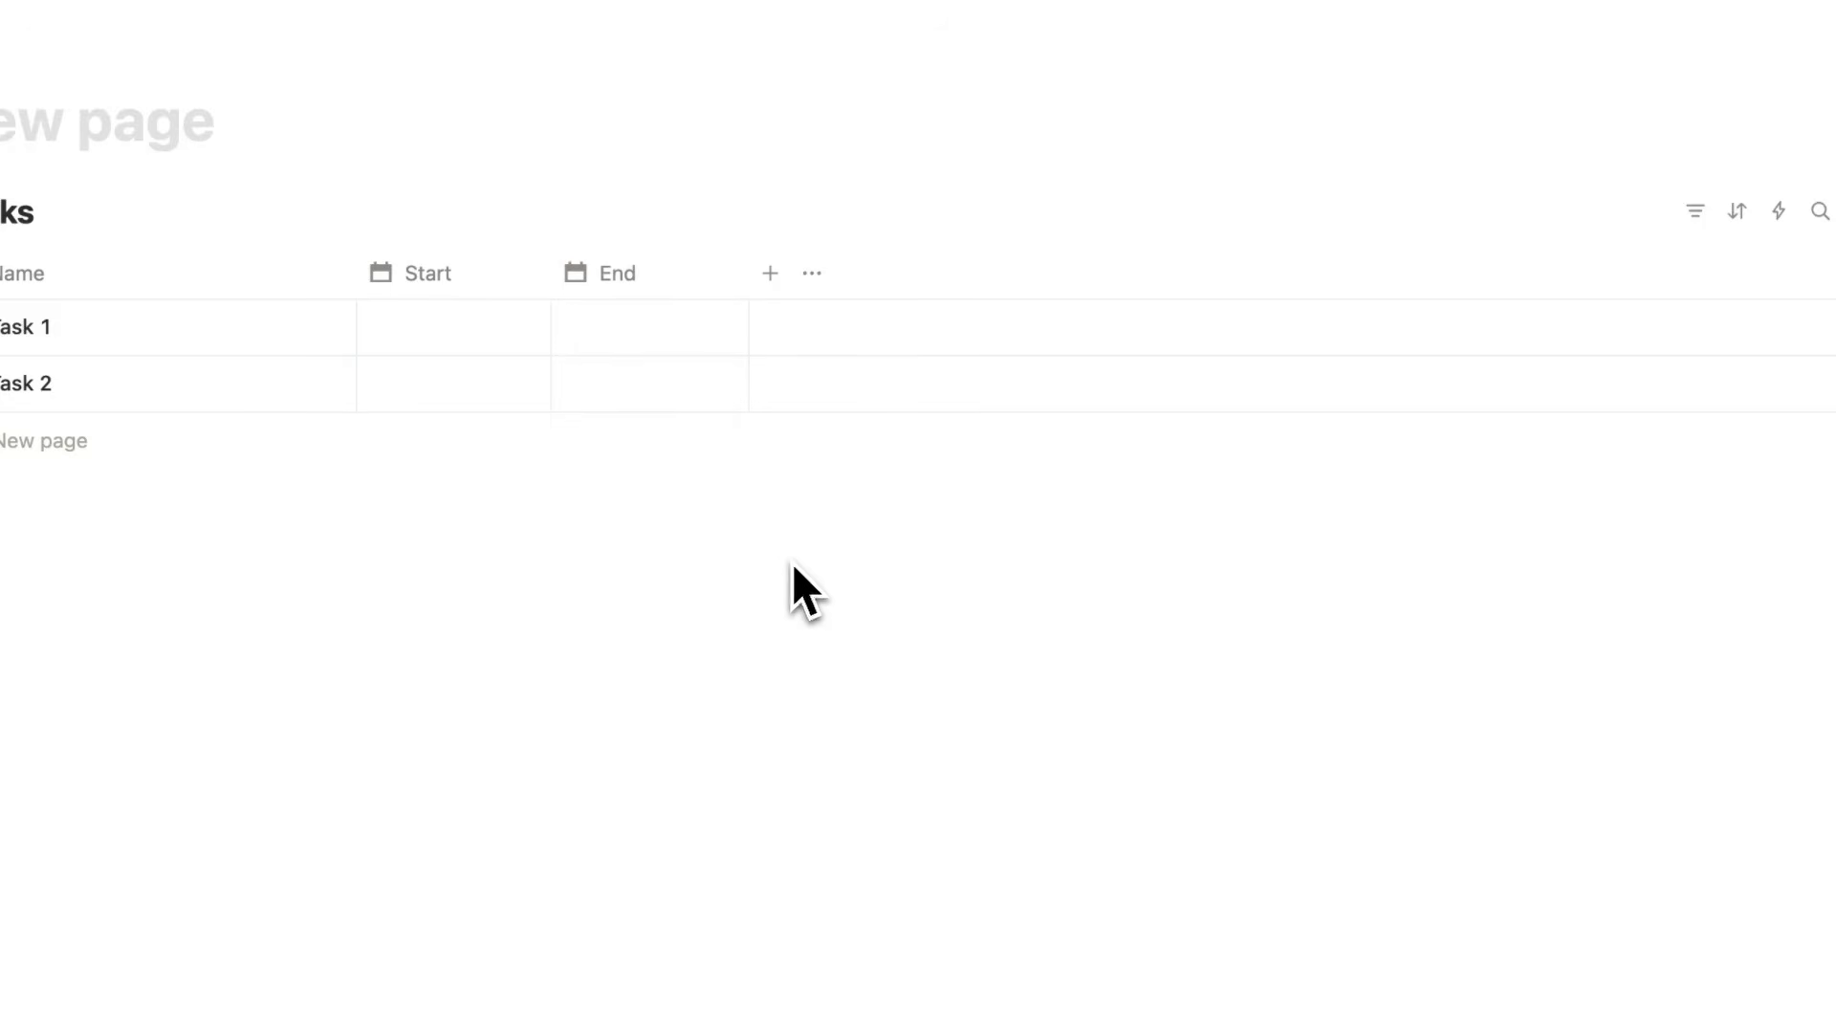
# Add a Button property named Go to the Tasks table and place its column directly after Name.
pyautogui.click(770, 274)
pyautogui.scroll(-2, 1031, 563)
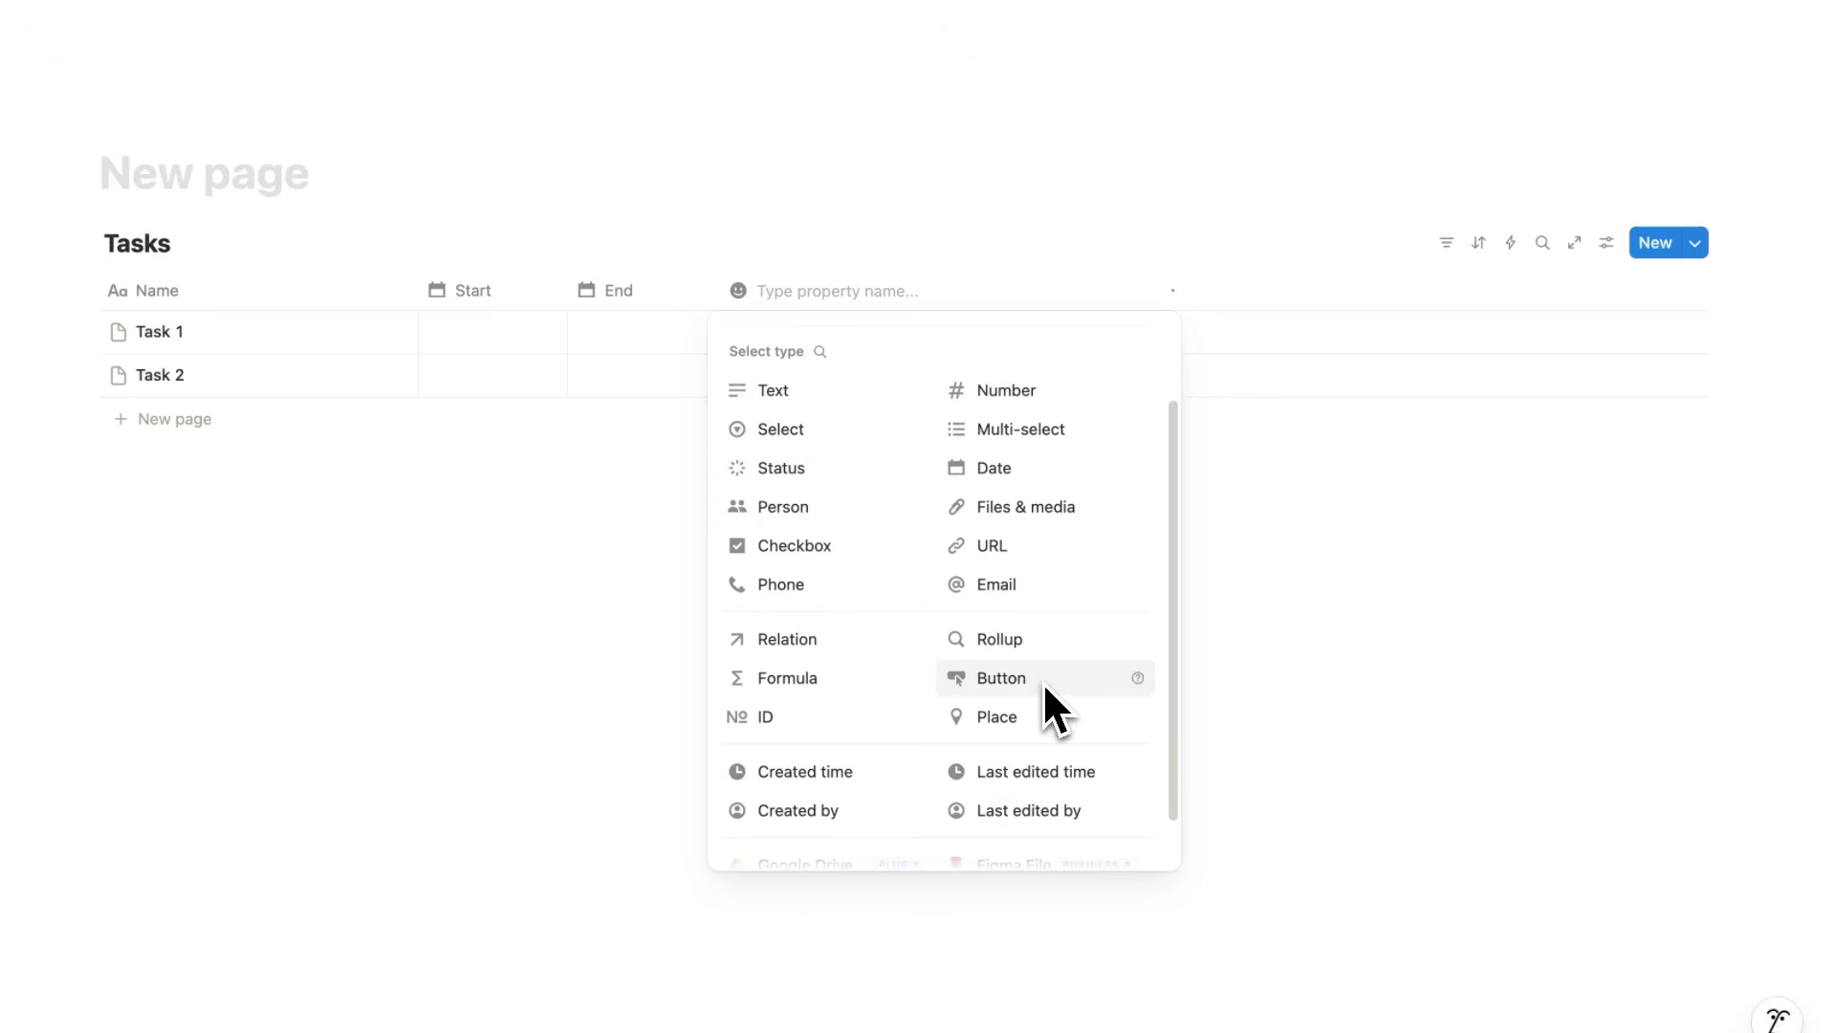
pyautogui.click(1002, 678)
pyautogui.click(830, 290)
pyautogui.write('Start')
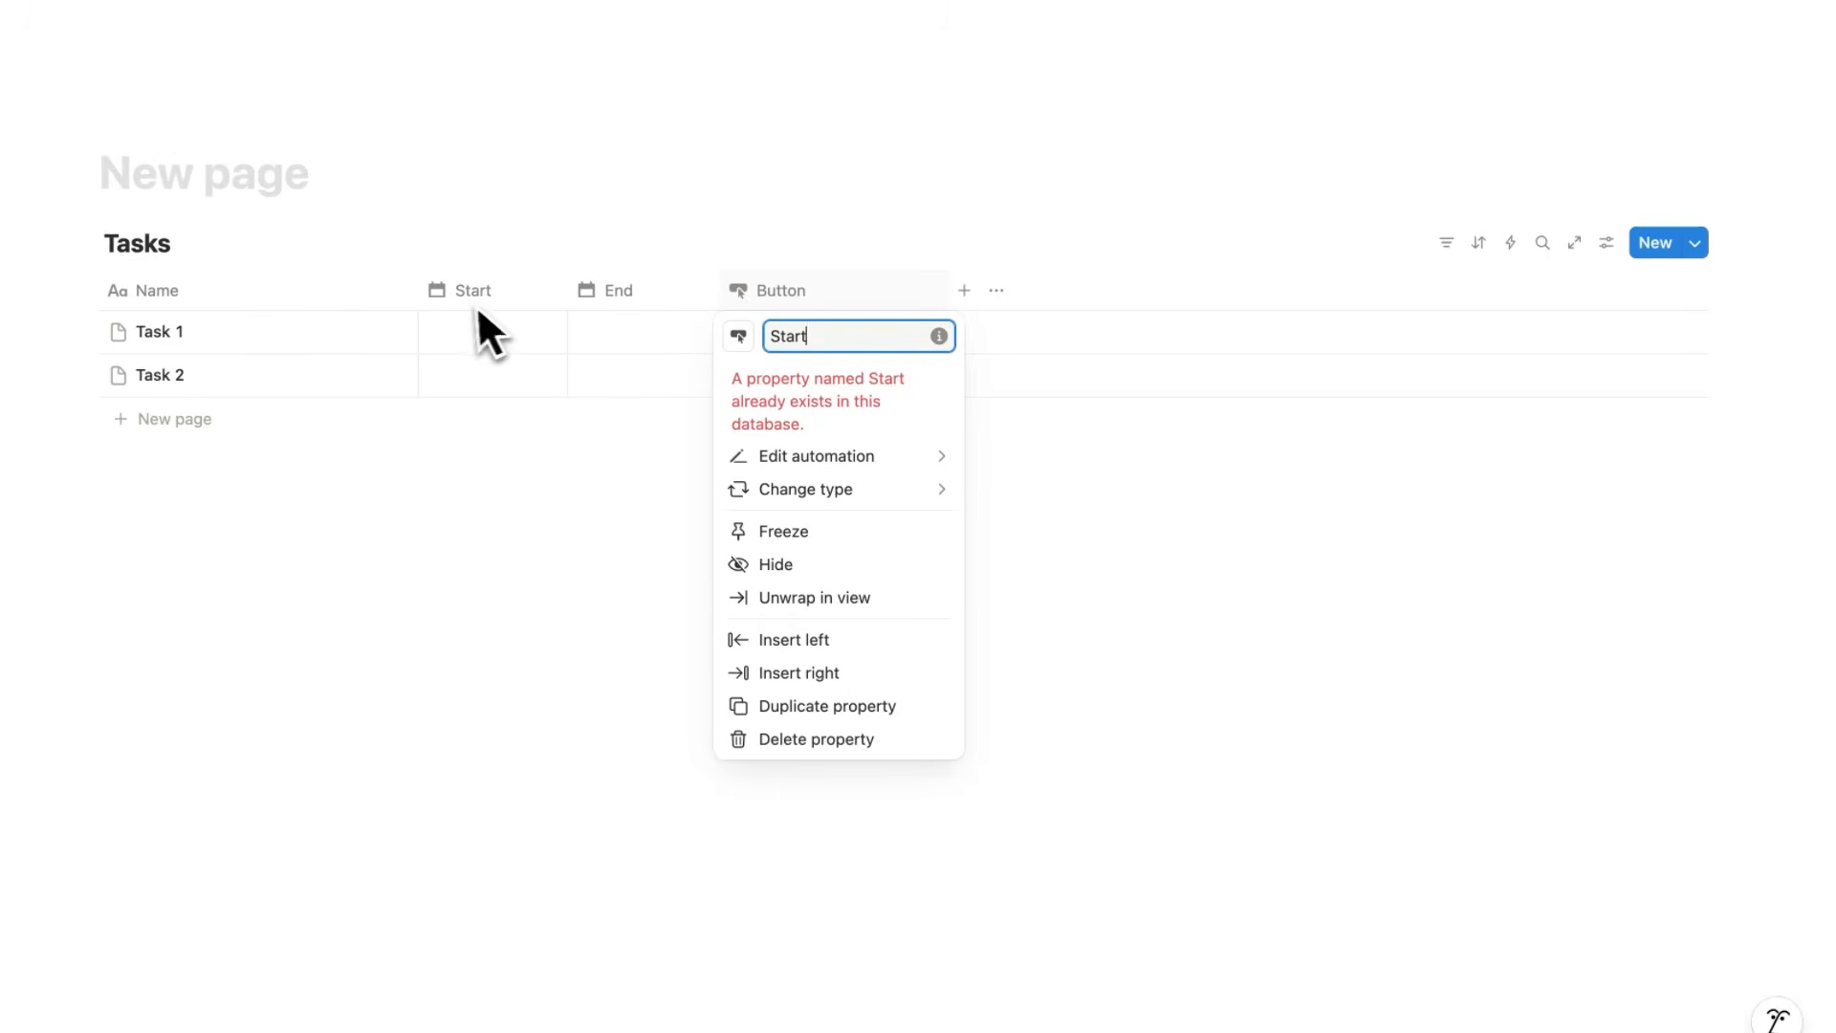
pyautogui.doubleClick(798, 336)
pyautogui.write('Go')
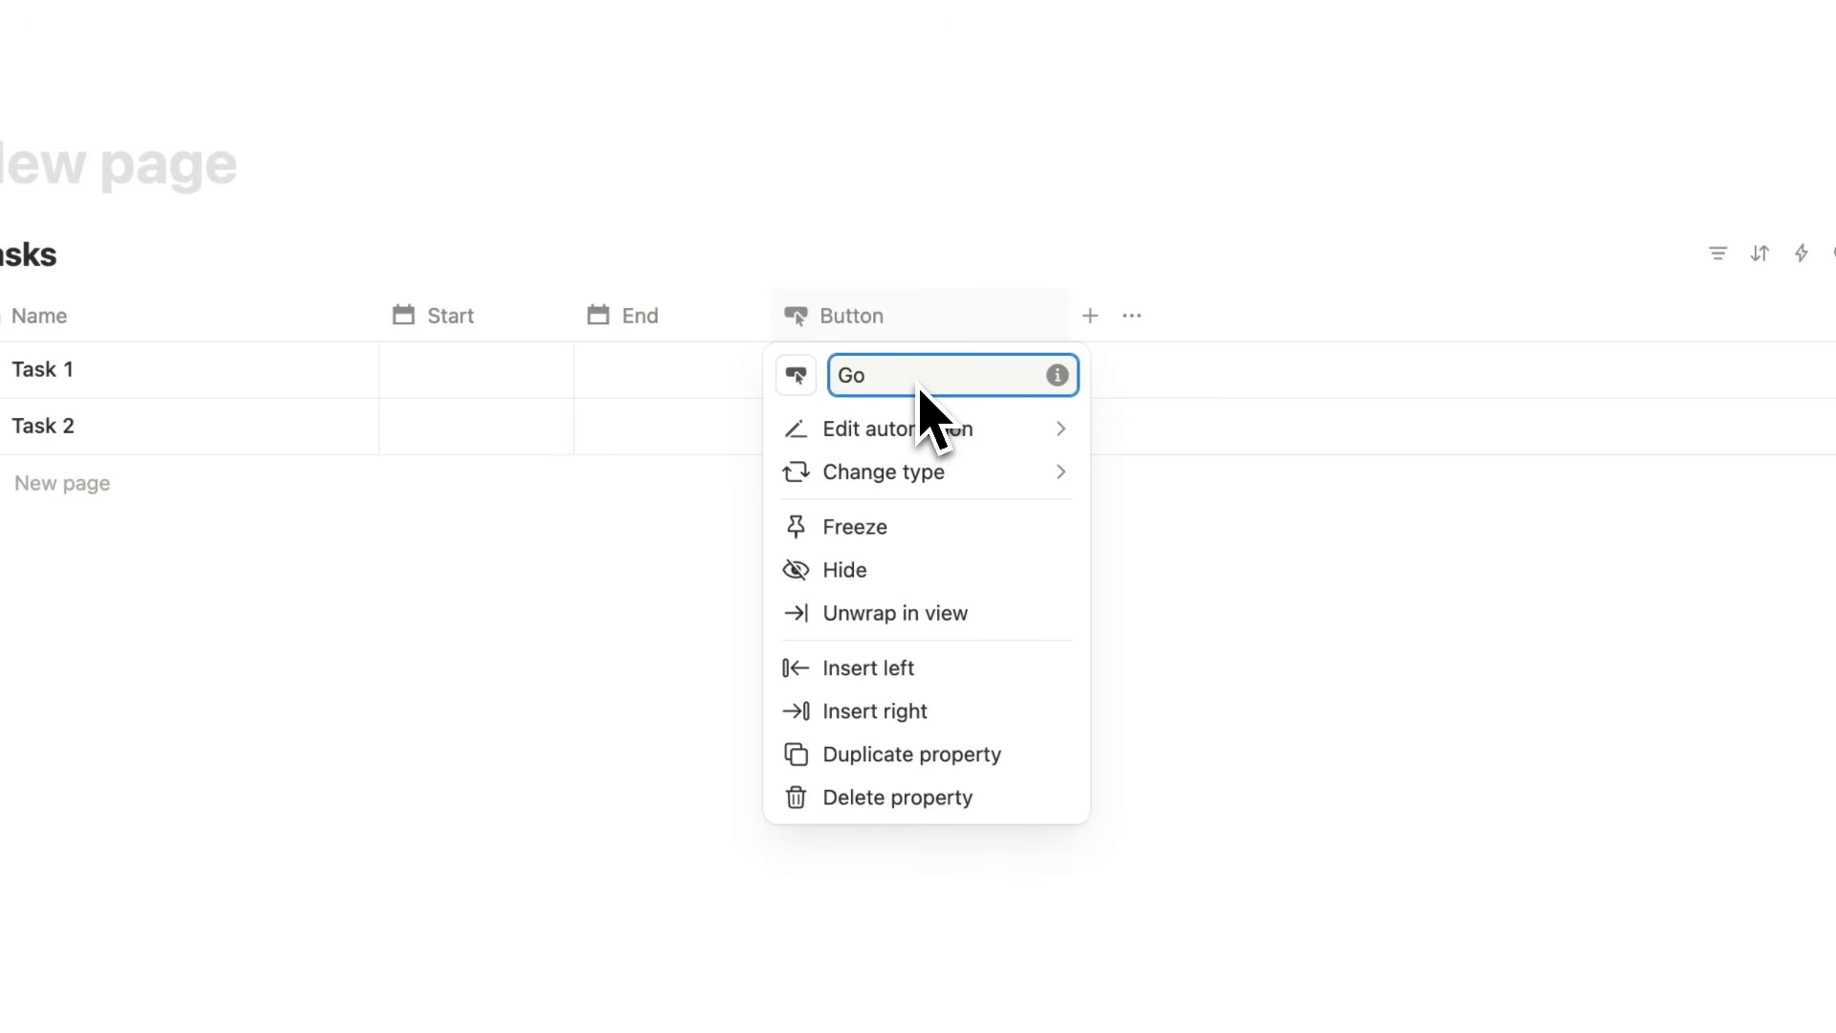
pyautogui.click(1147, 512)
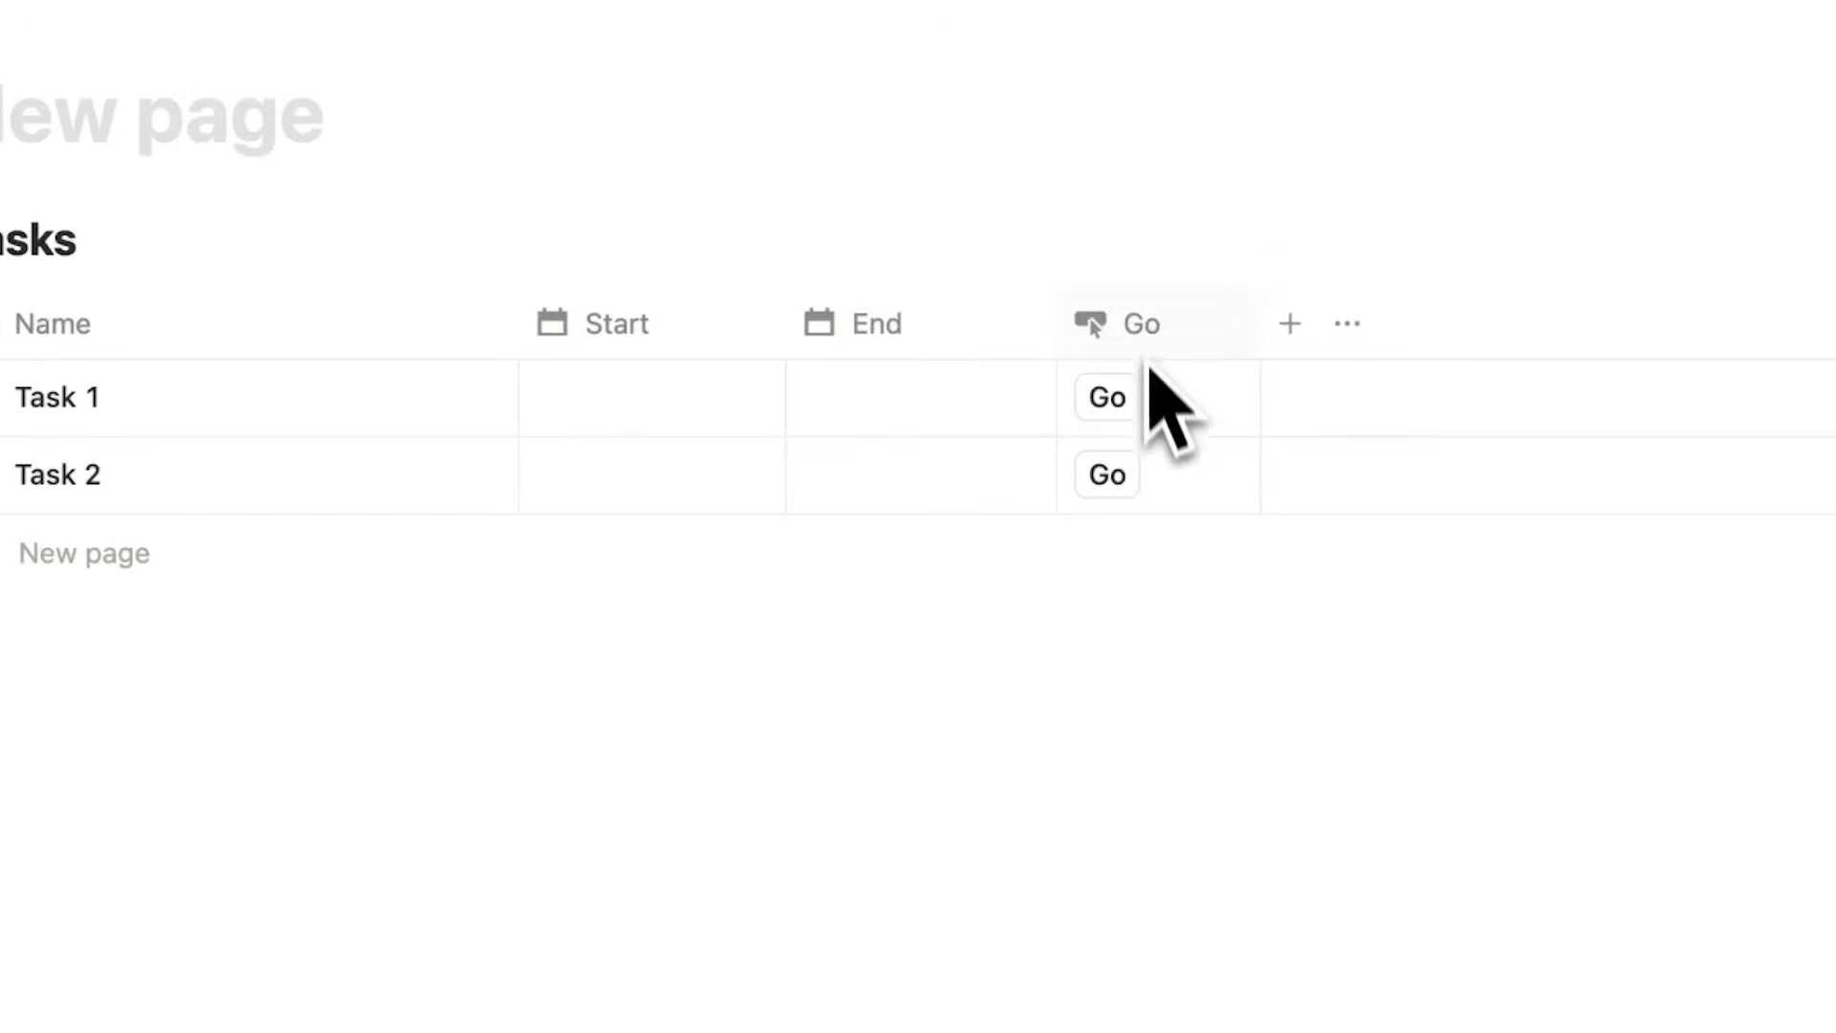
pyautogui.moveTo(1132, 322); pyautogui.dragTo(620, 293)
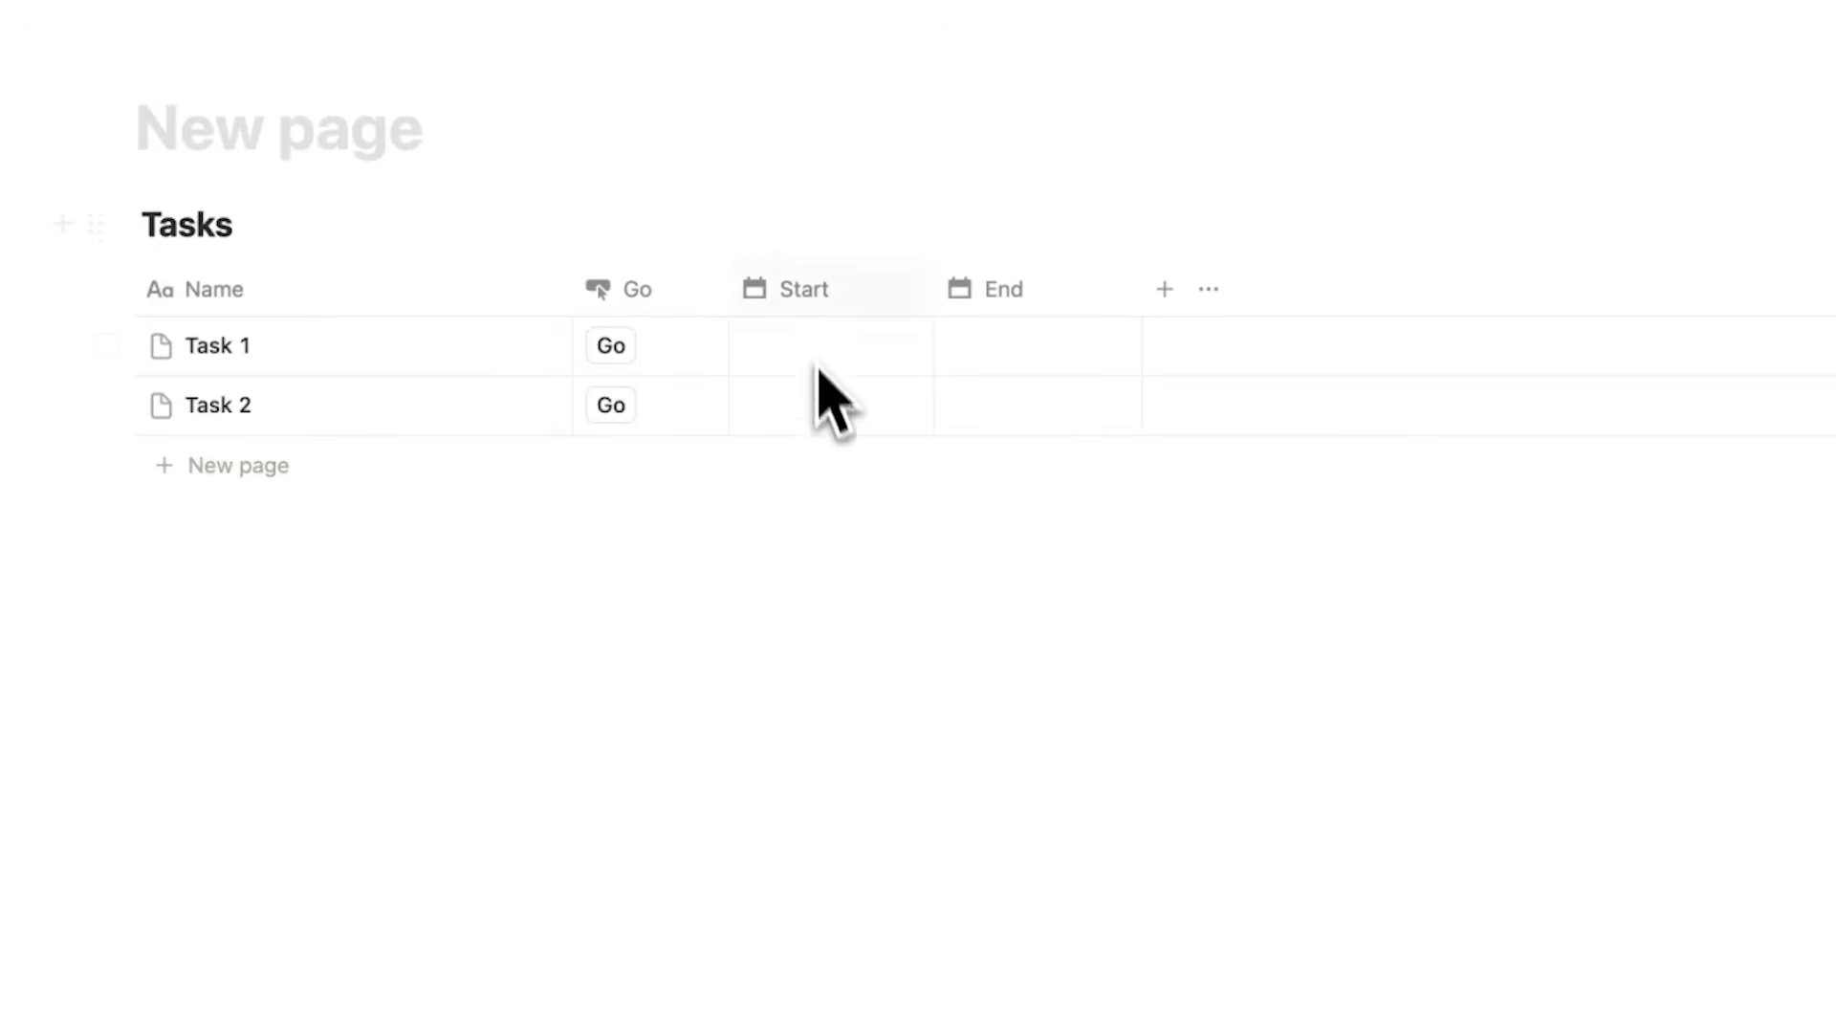
# Set the Go button's automation to edit this page's Start to Time triggered, save it, and run it for Task 1.
pyautogui.click(668, 291)
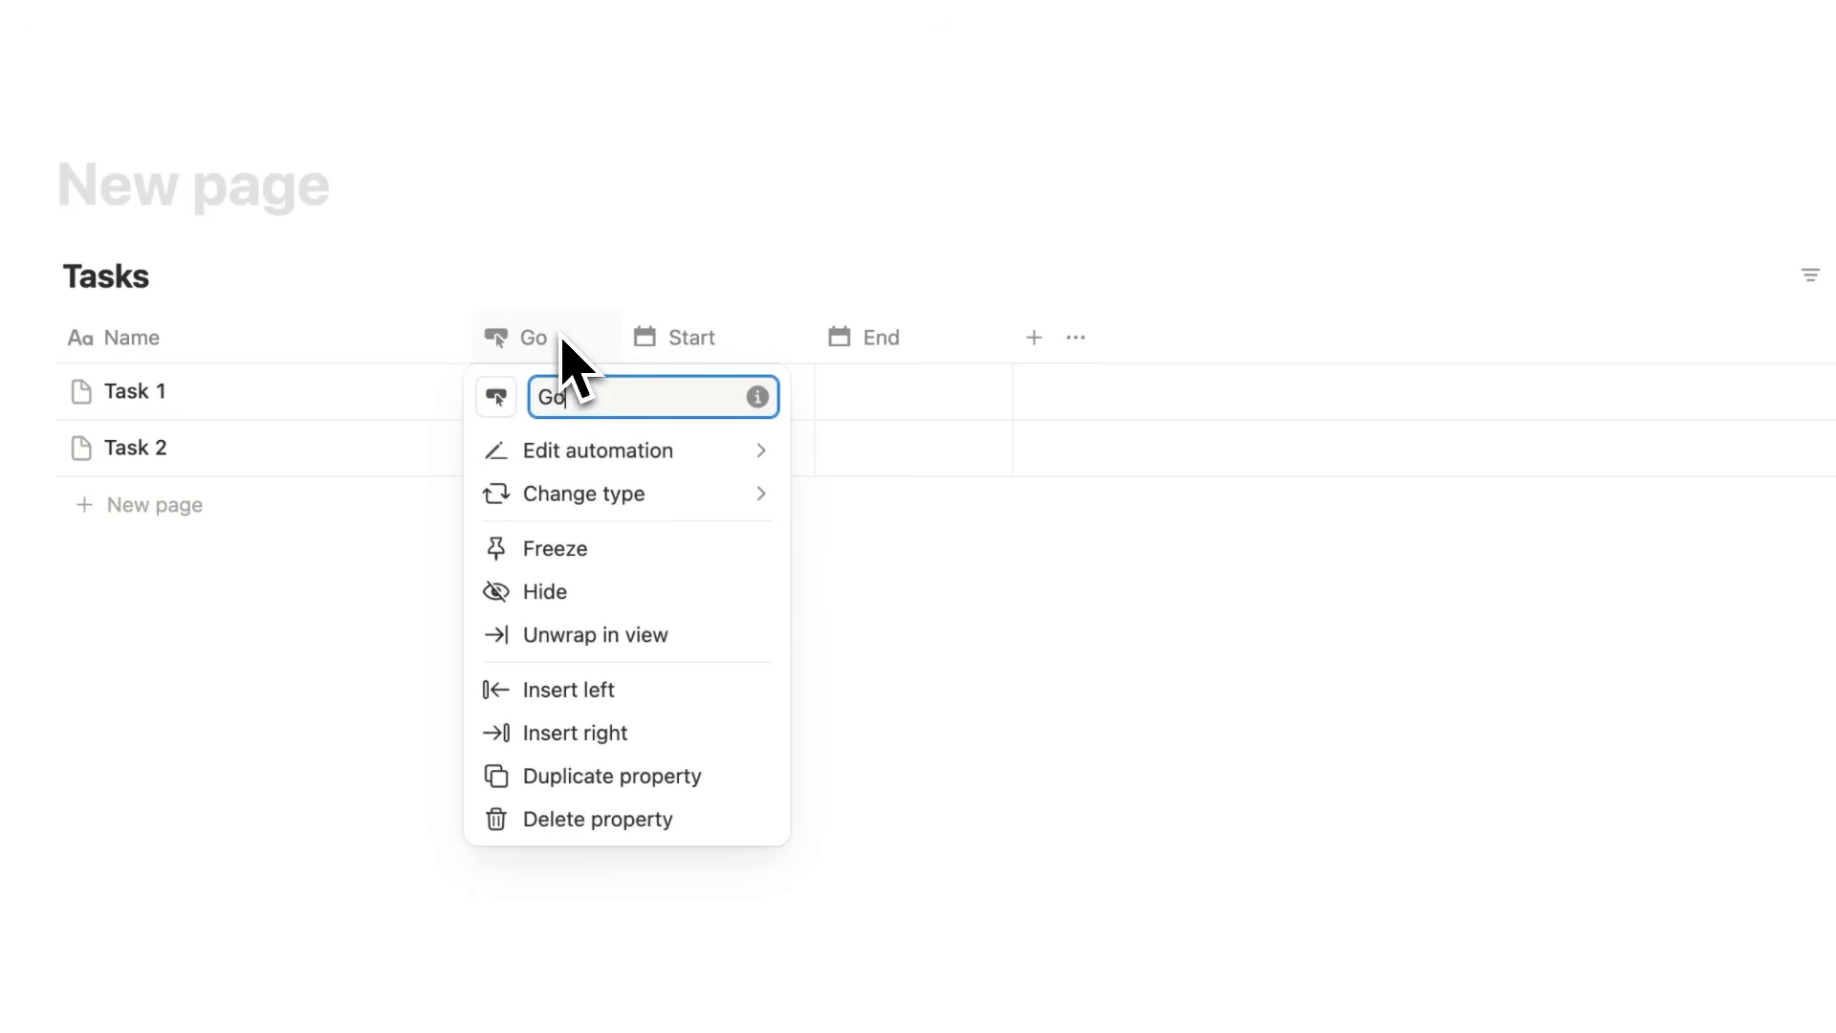
pyautogui.click(613, 467)
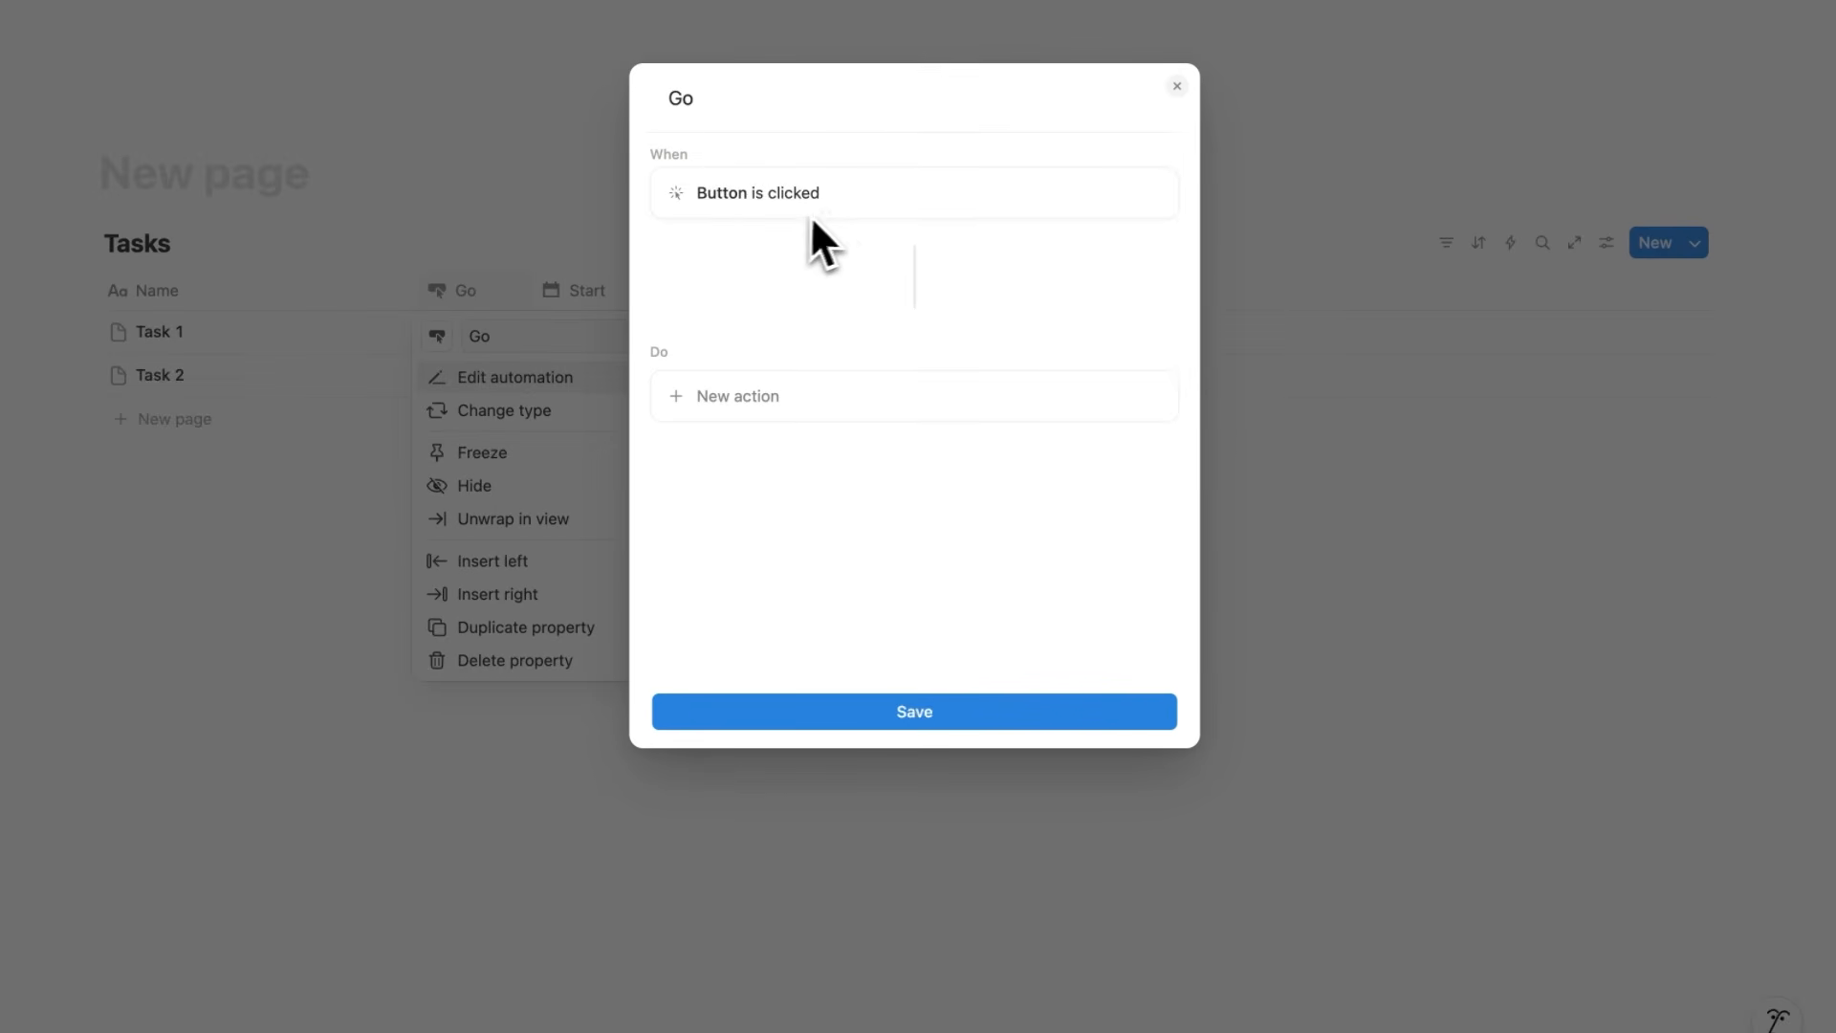
pyautogui.click(790, 395)
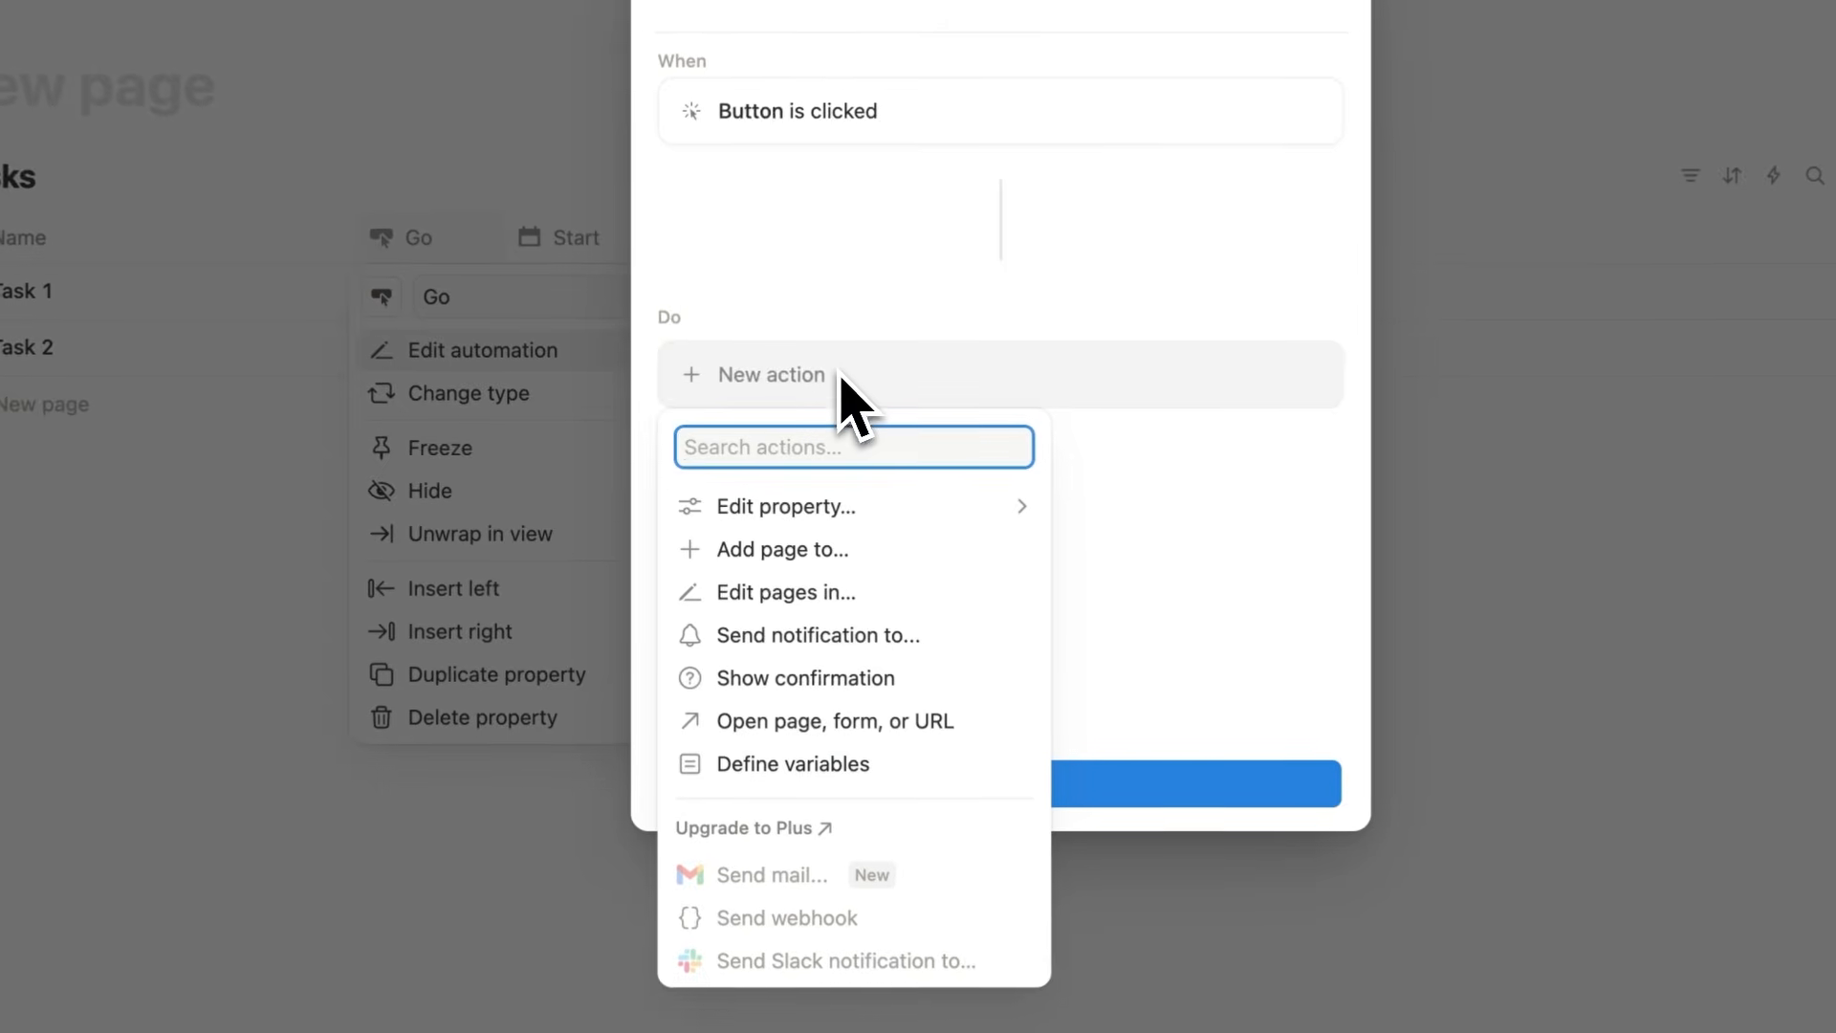
pyautogui.click(875, 507)
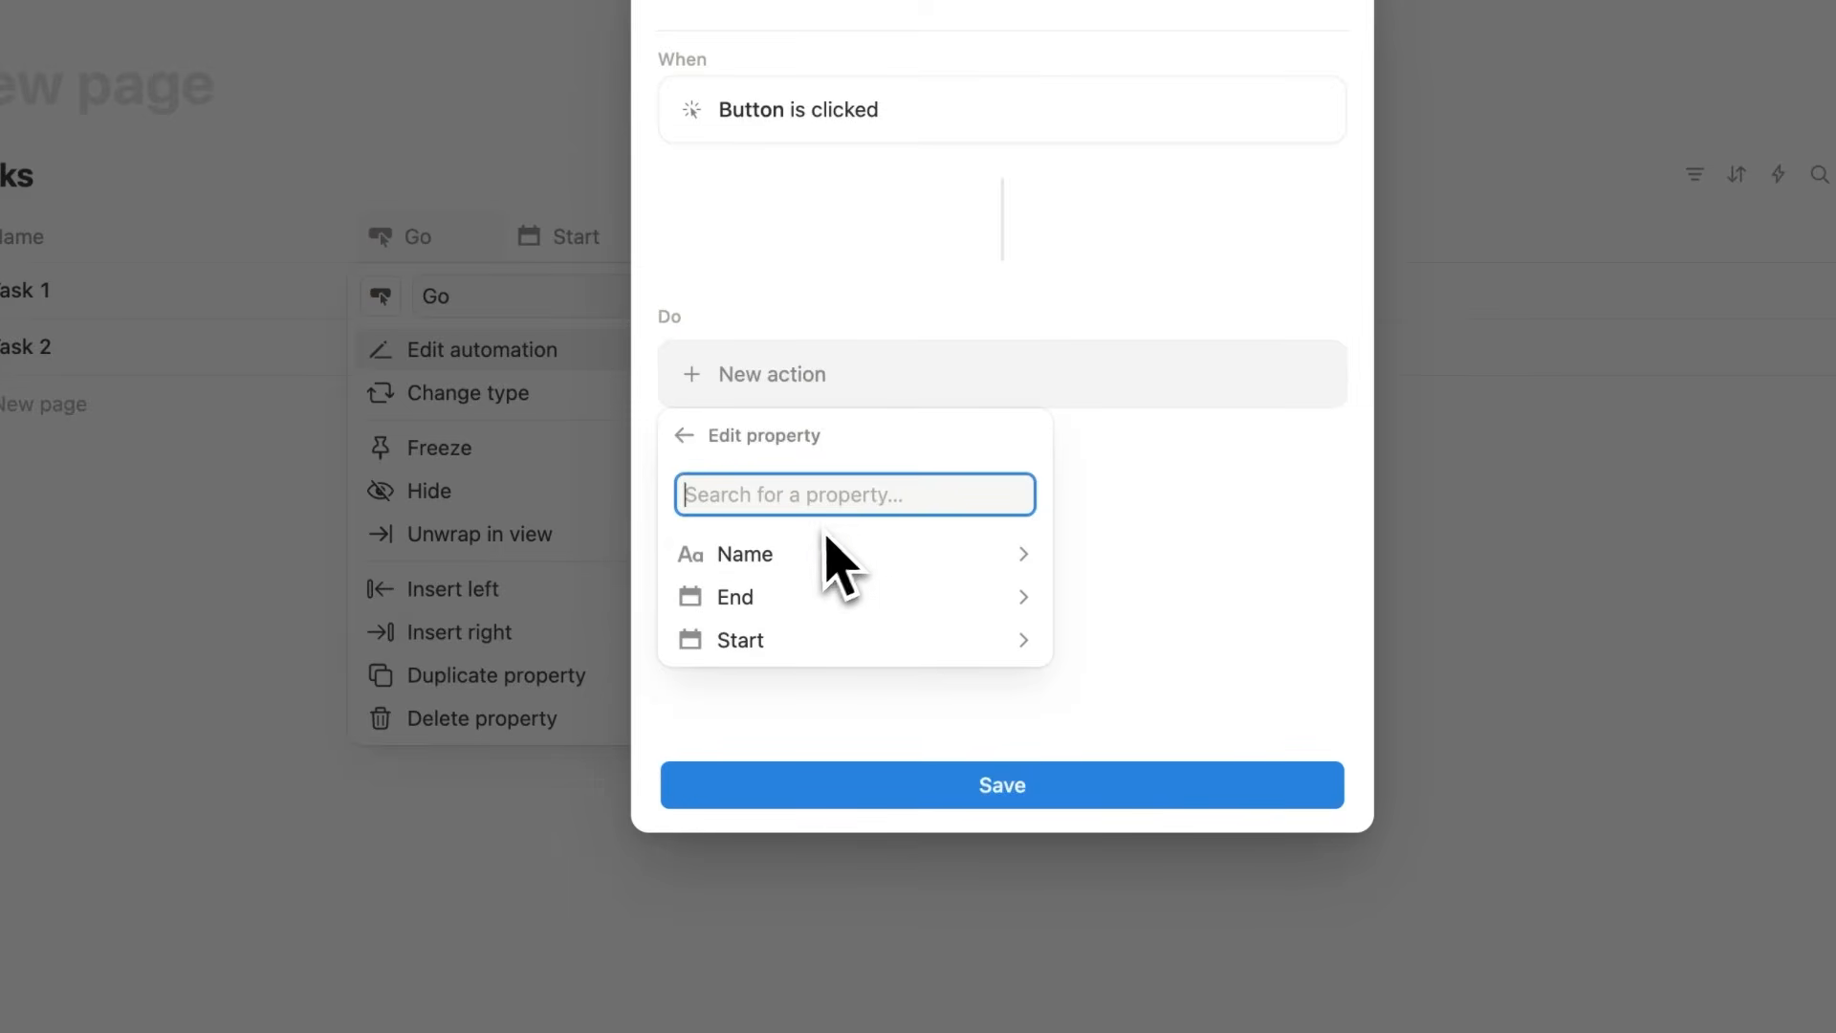
pyautogui.click(811, 641)
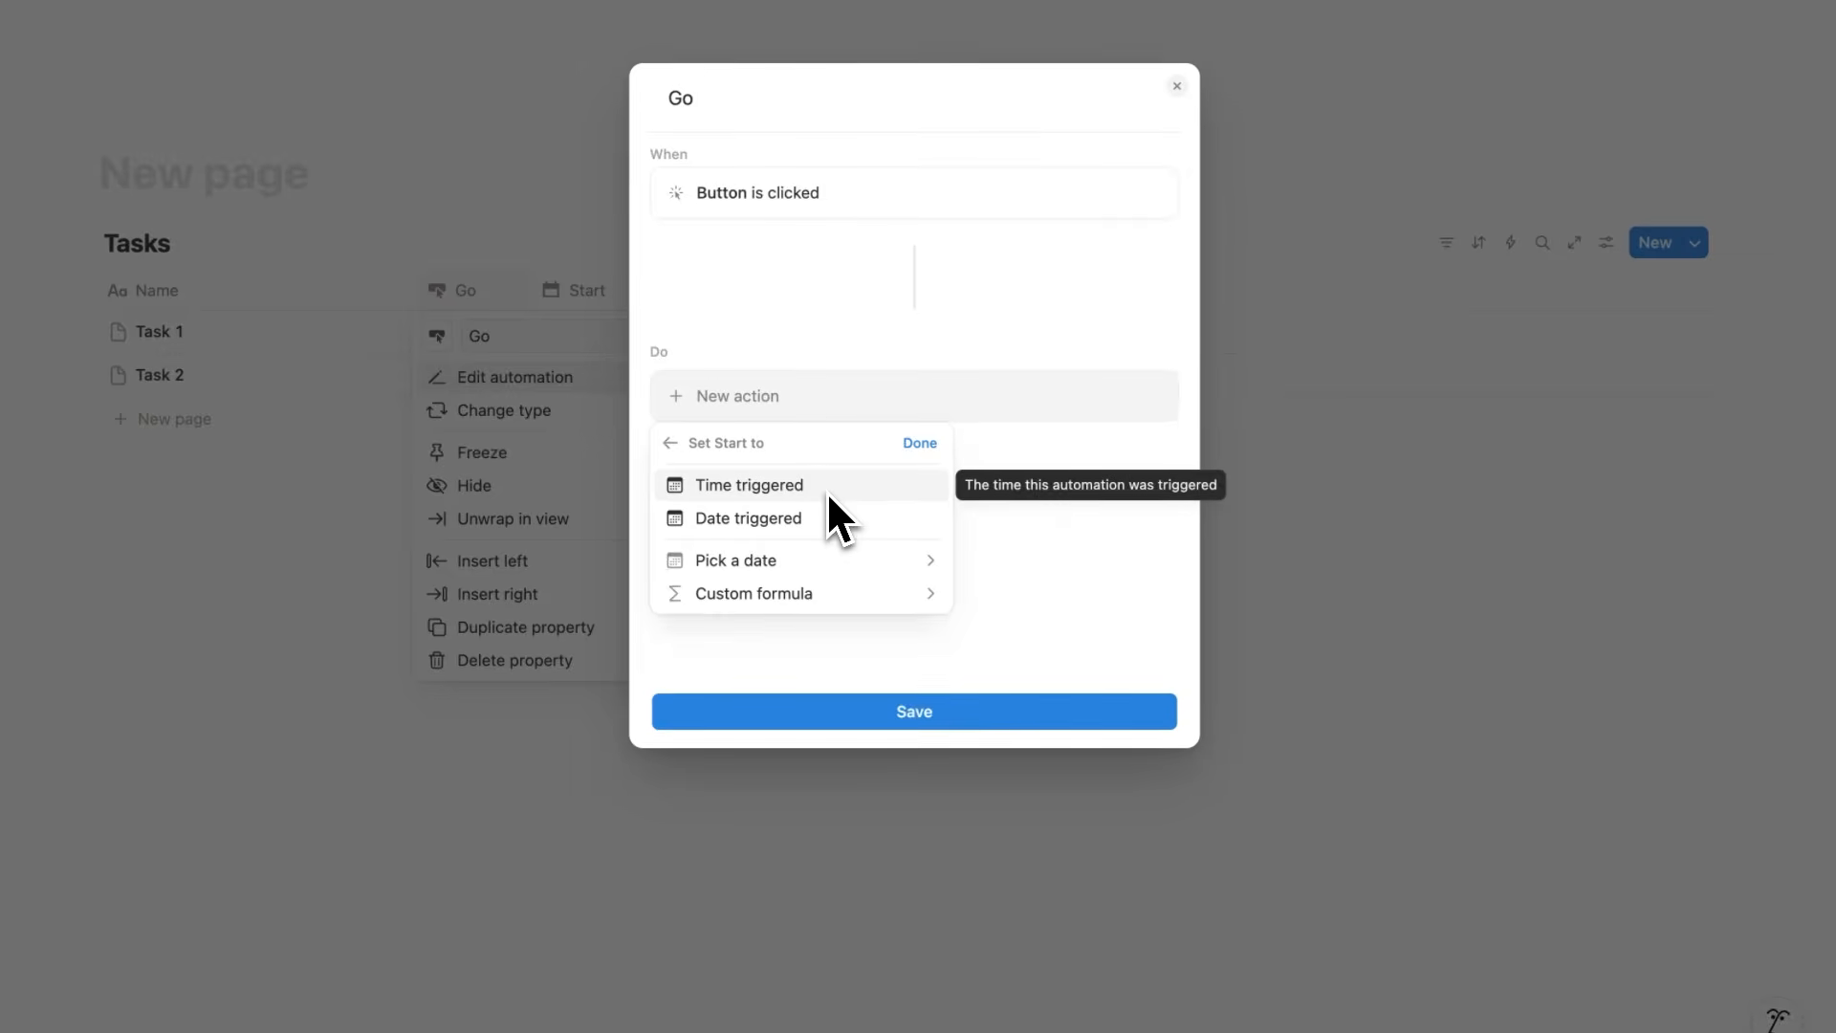
pyautogui.click(828, 488)
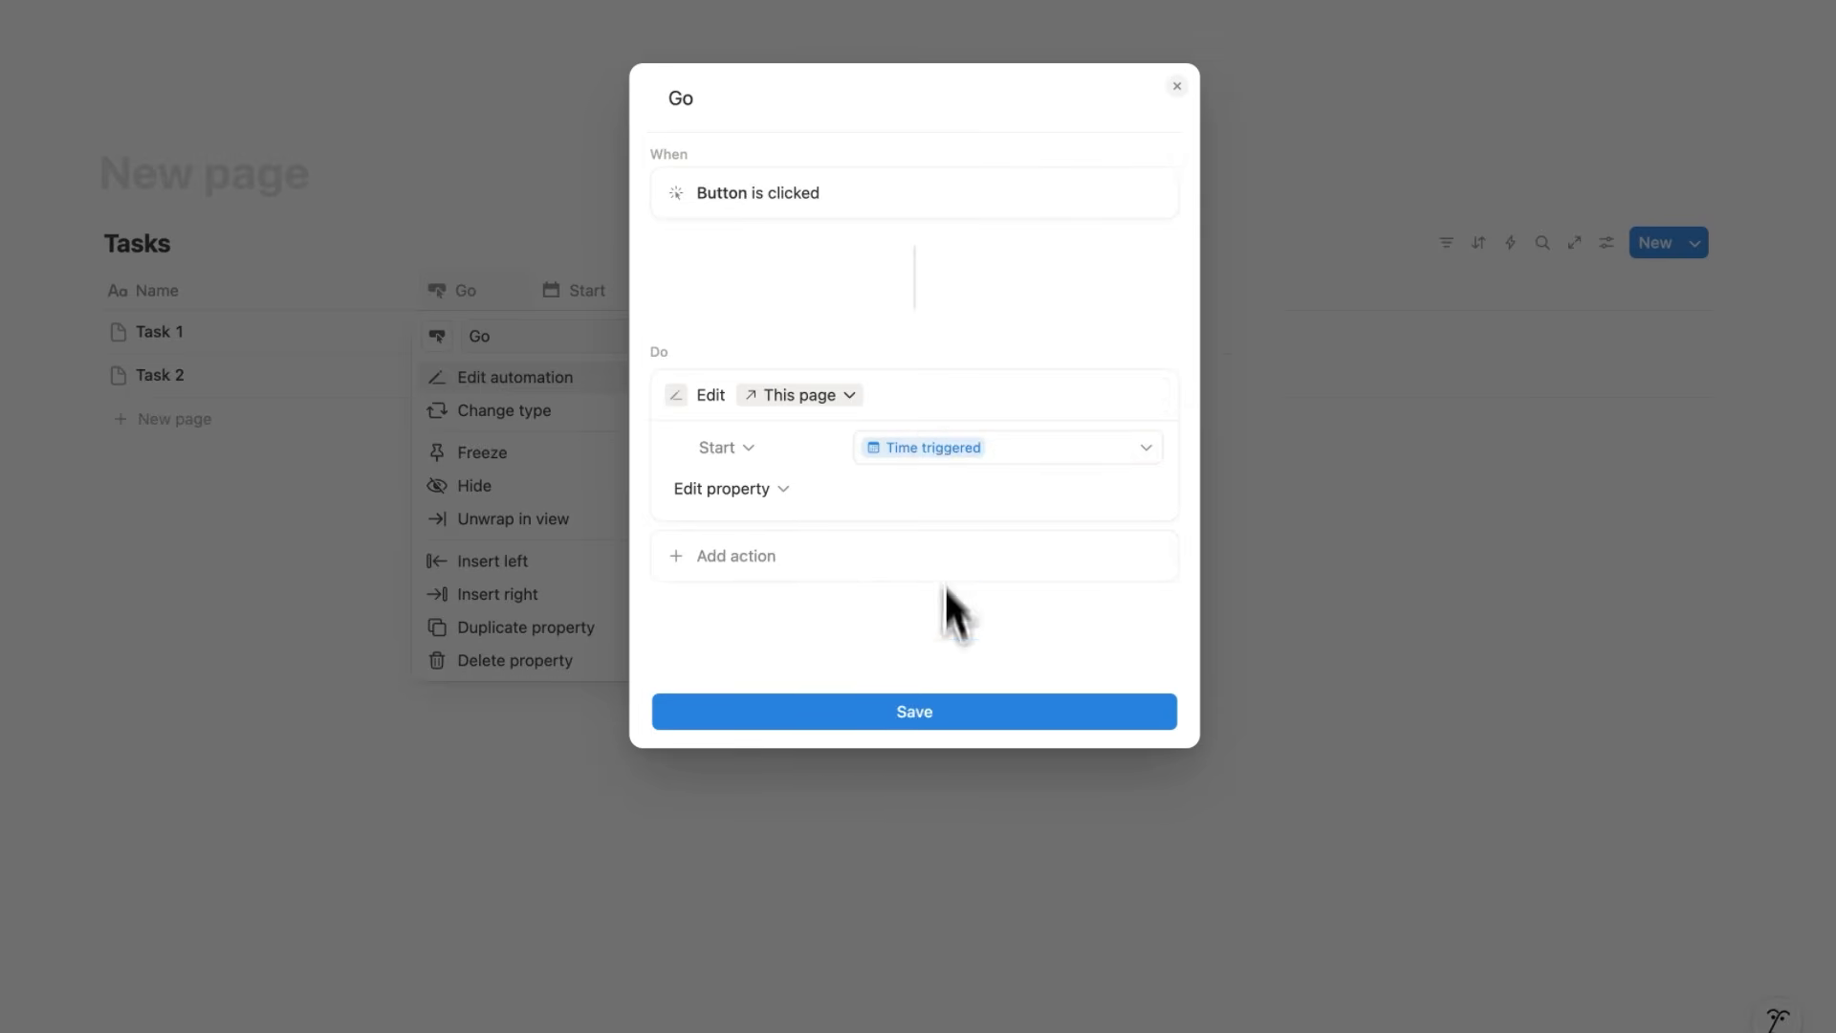
pyautogui.click(944, 712)
pyautogui.click(447, 331)
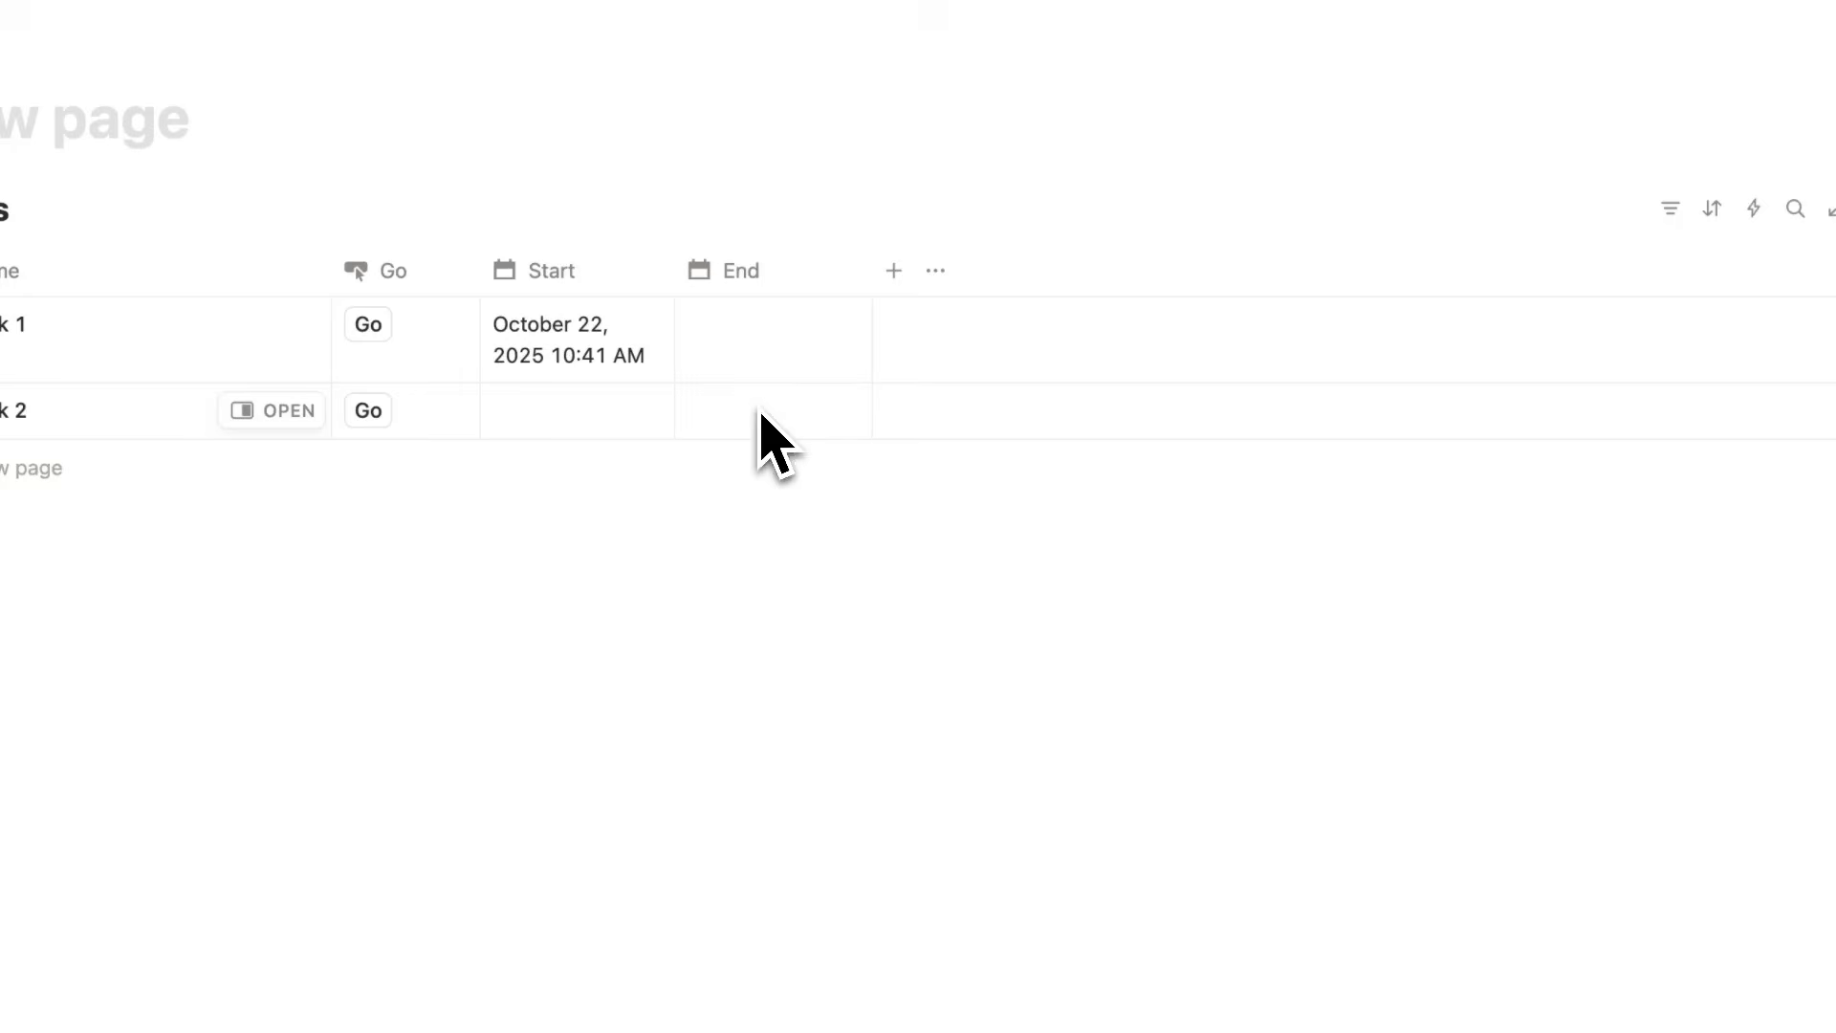
# Add a second Button property to the Tasks table and name it Stop.
pyautogui.click(895, 274)
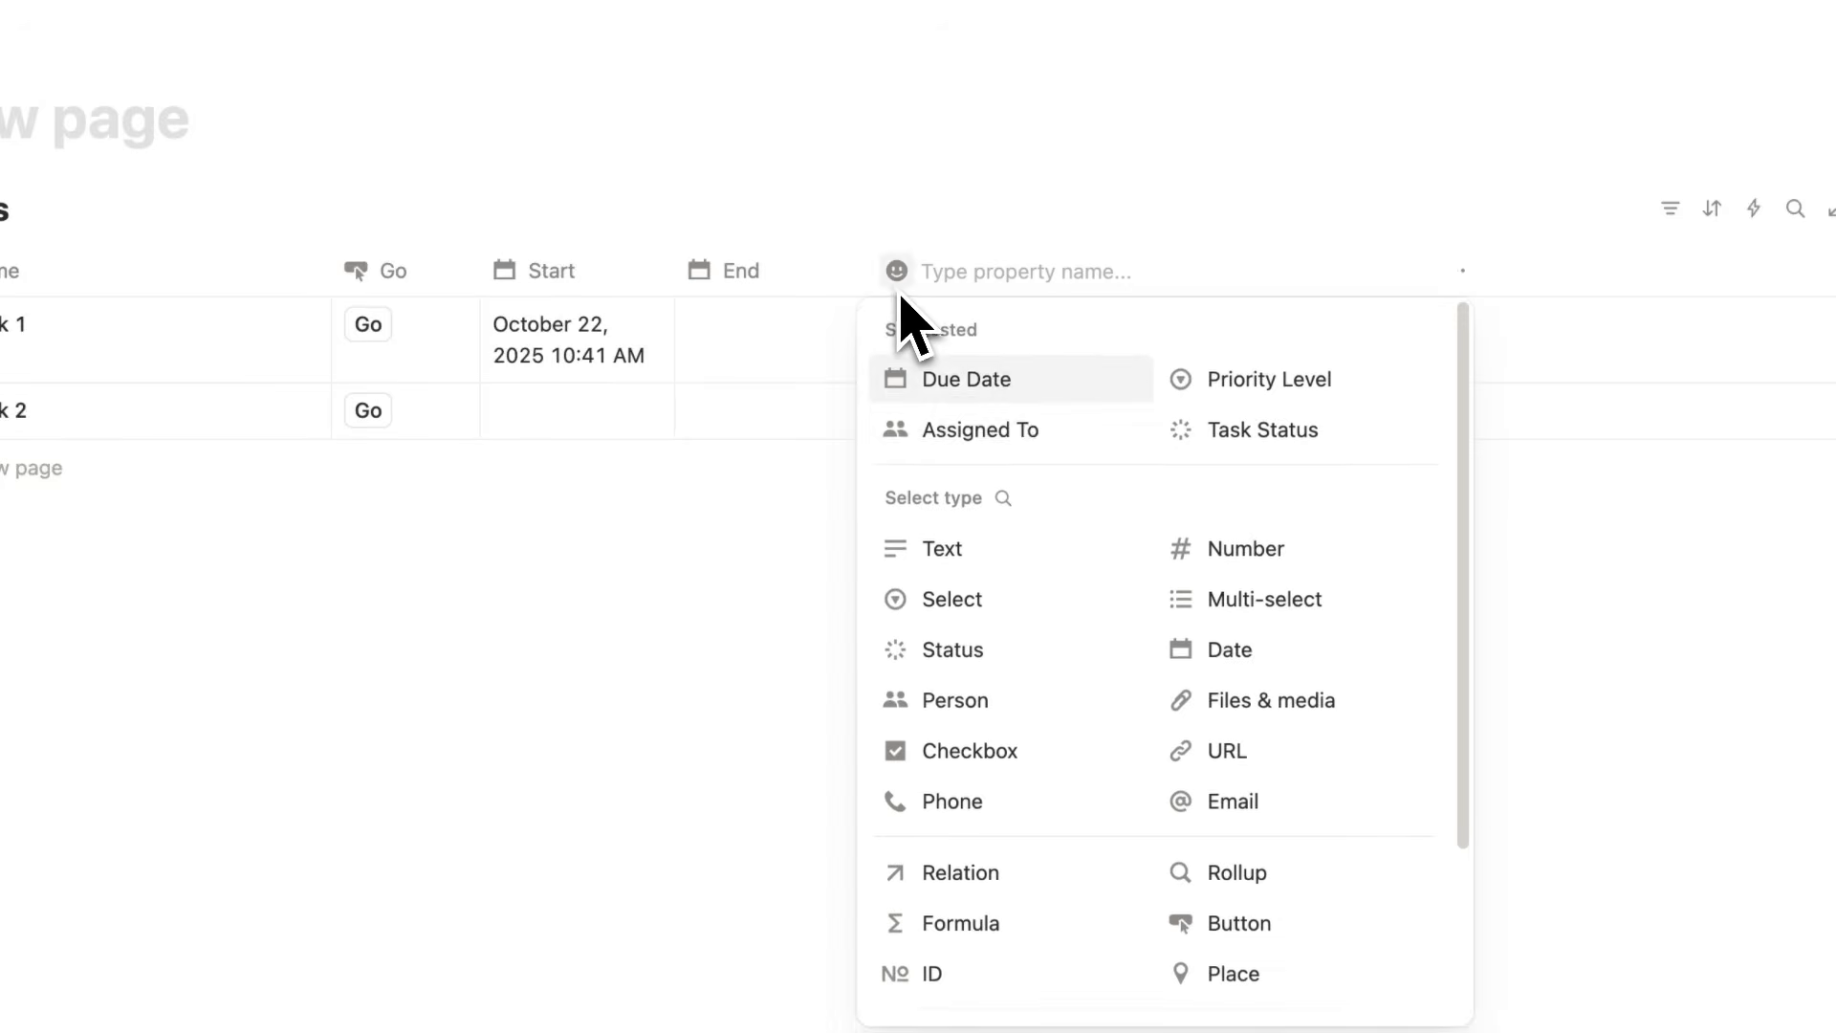
pyautogui.scroll(-3, 957, 402)
pyautogui.click(1246, 796)
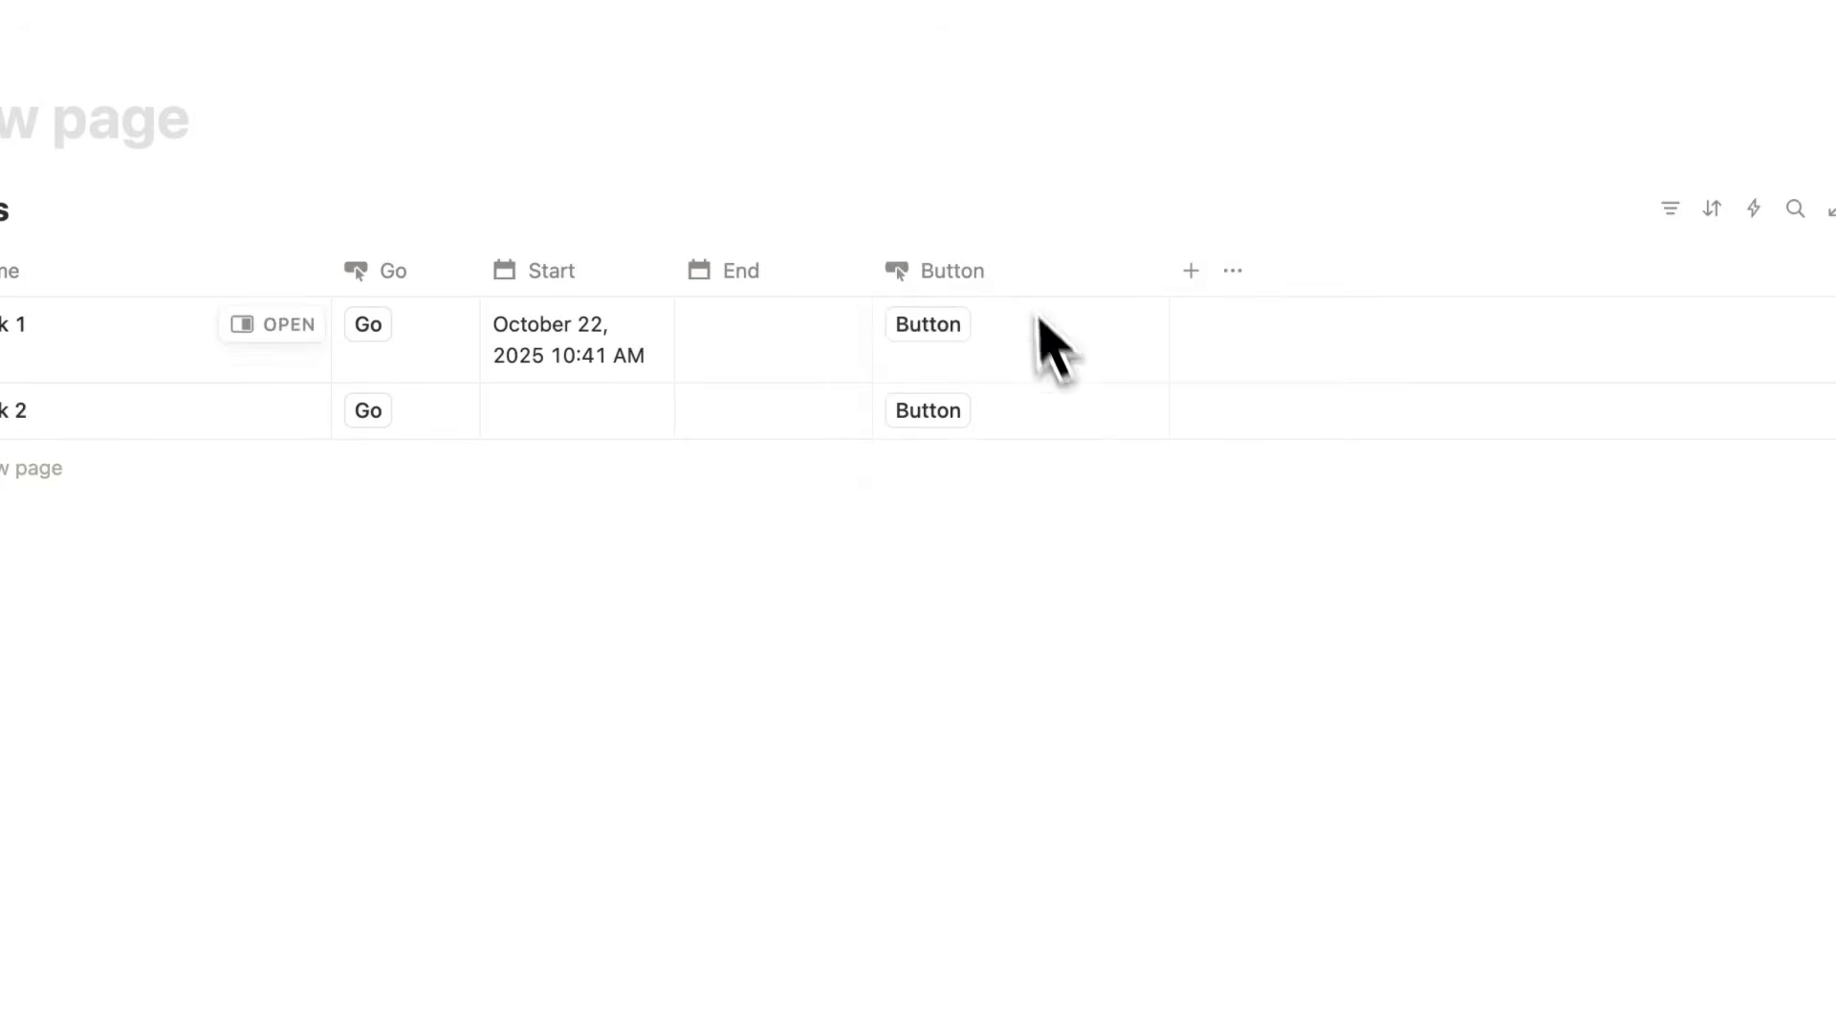
pyautogui.click(1026, 285)
pyautogui.write('Stop')
pyautogui.press('Return')
# Narrow the Stop column and place it directly after Go, and hide the Start property from the table.
pyautogui.moveTo(1171, 279); pyautogui.dragTo(1041, 282)
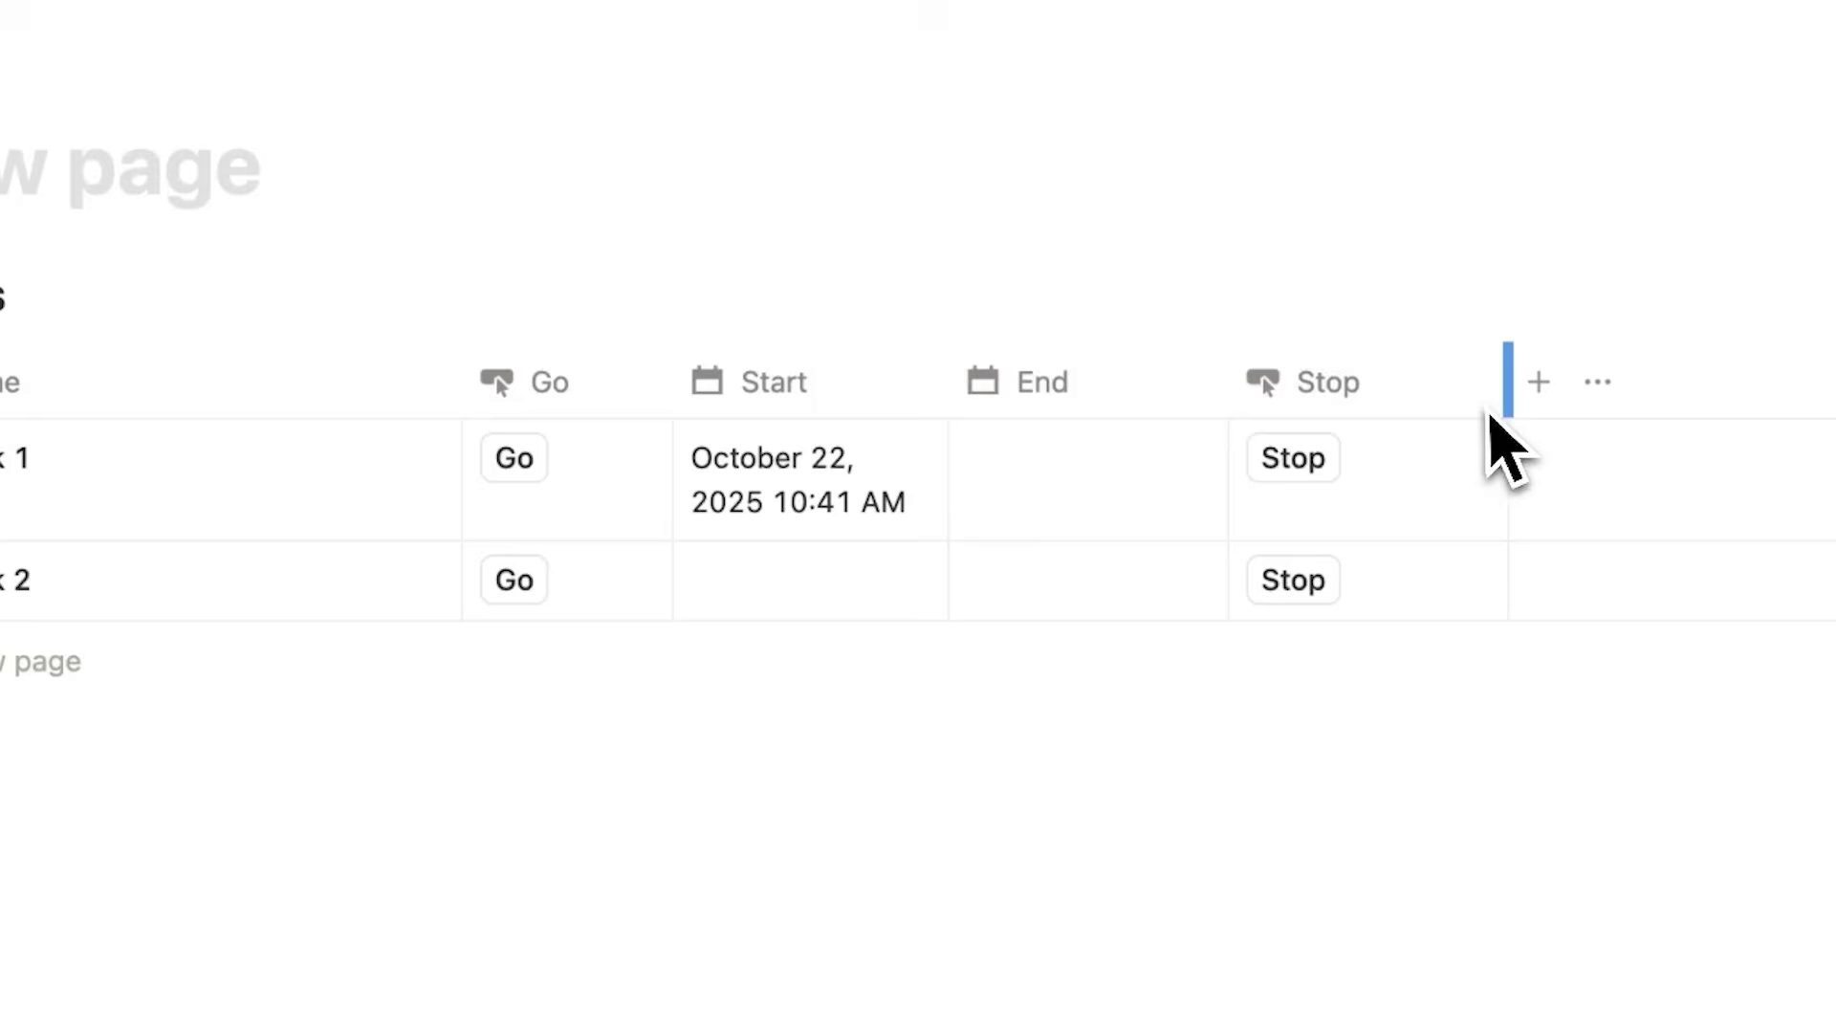
pyautogui.moveTo(966, 277); pyautogui.dragTo(603, 275)
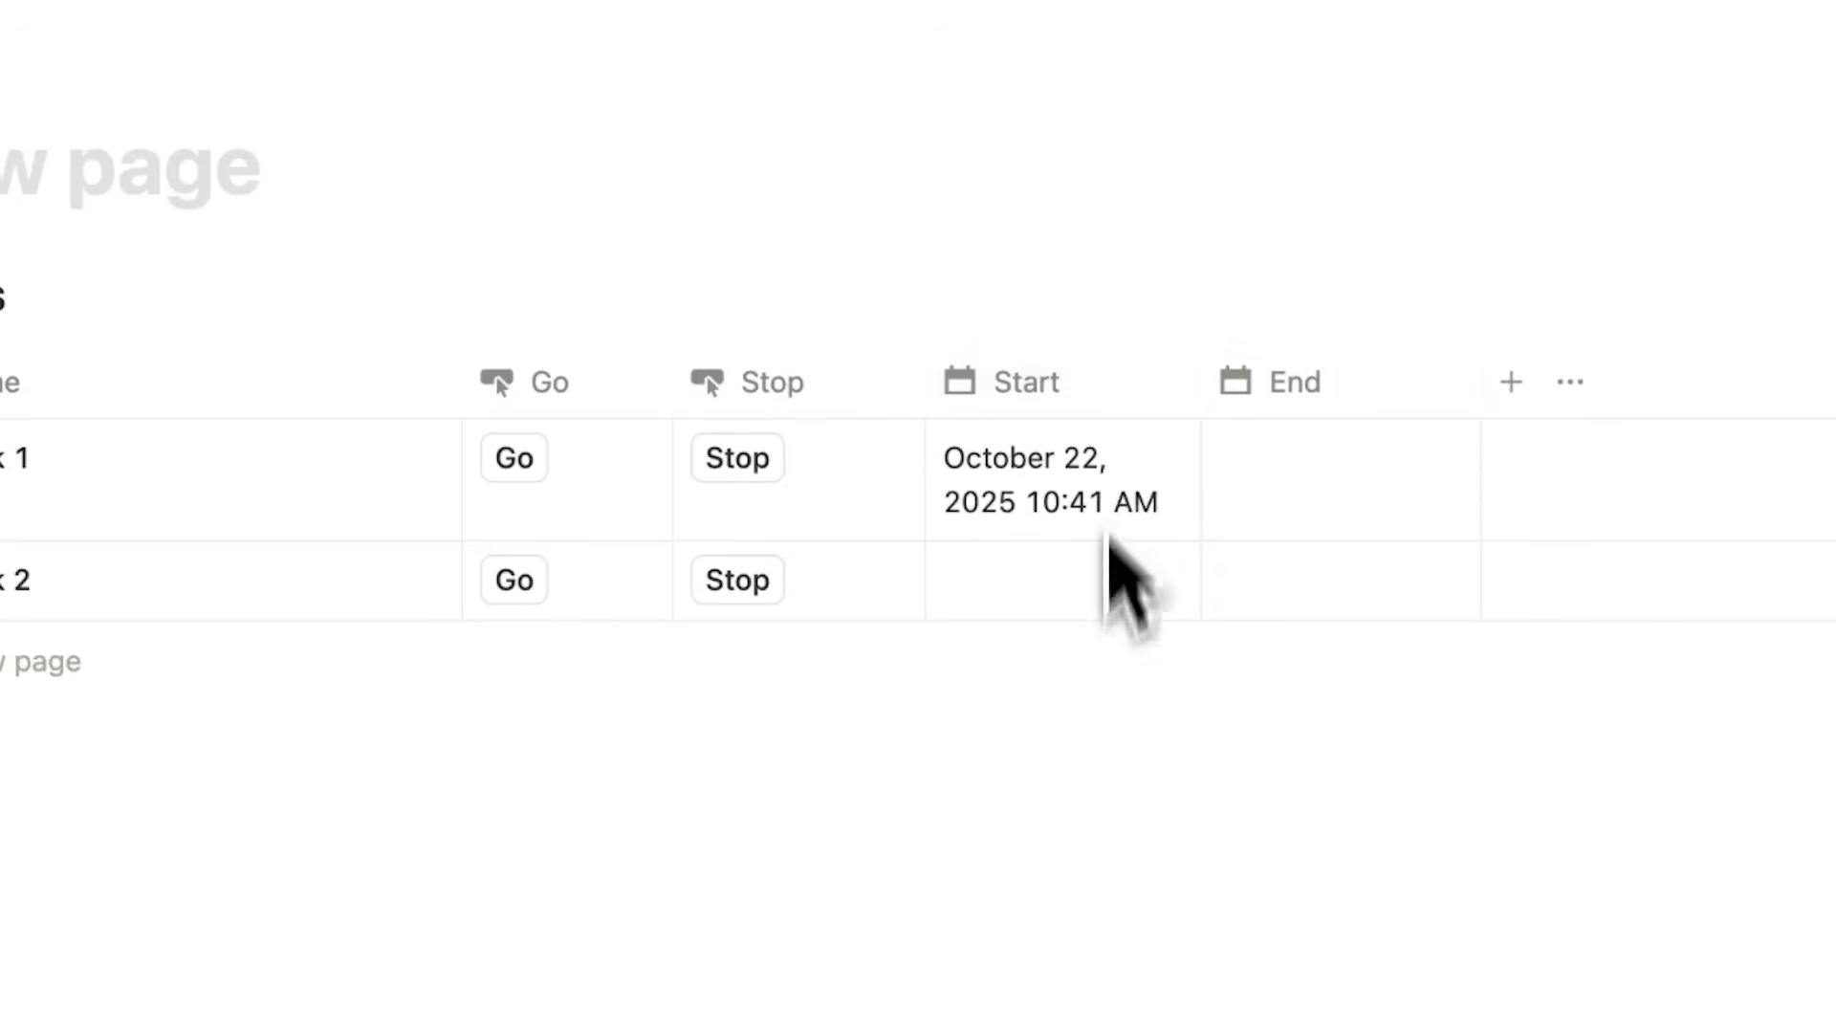
pyautogui.click(1069, 384)
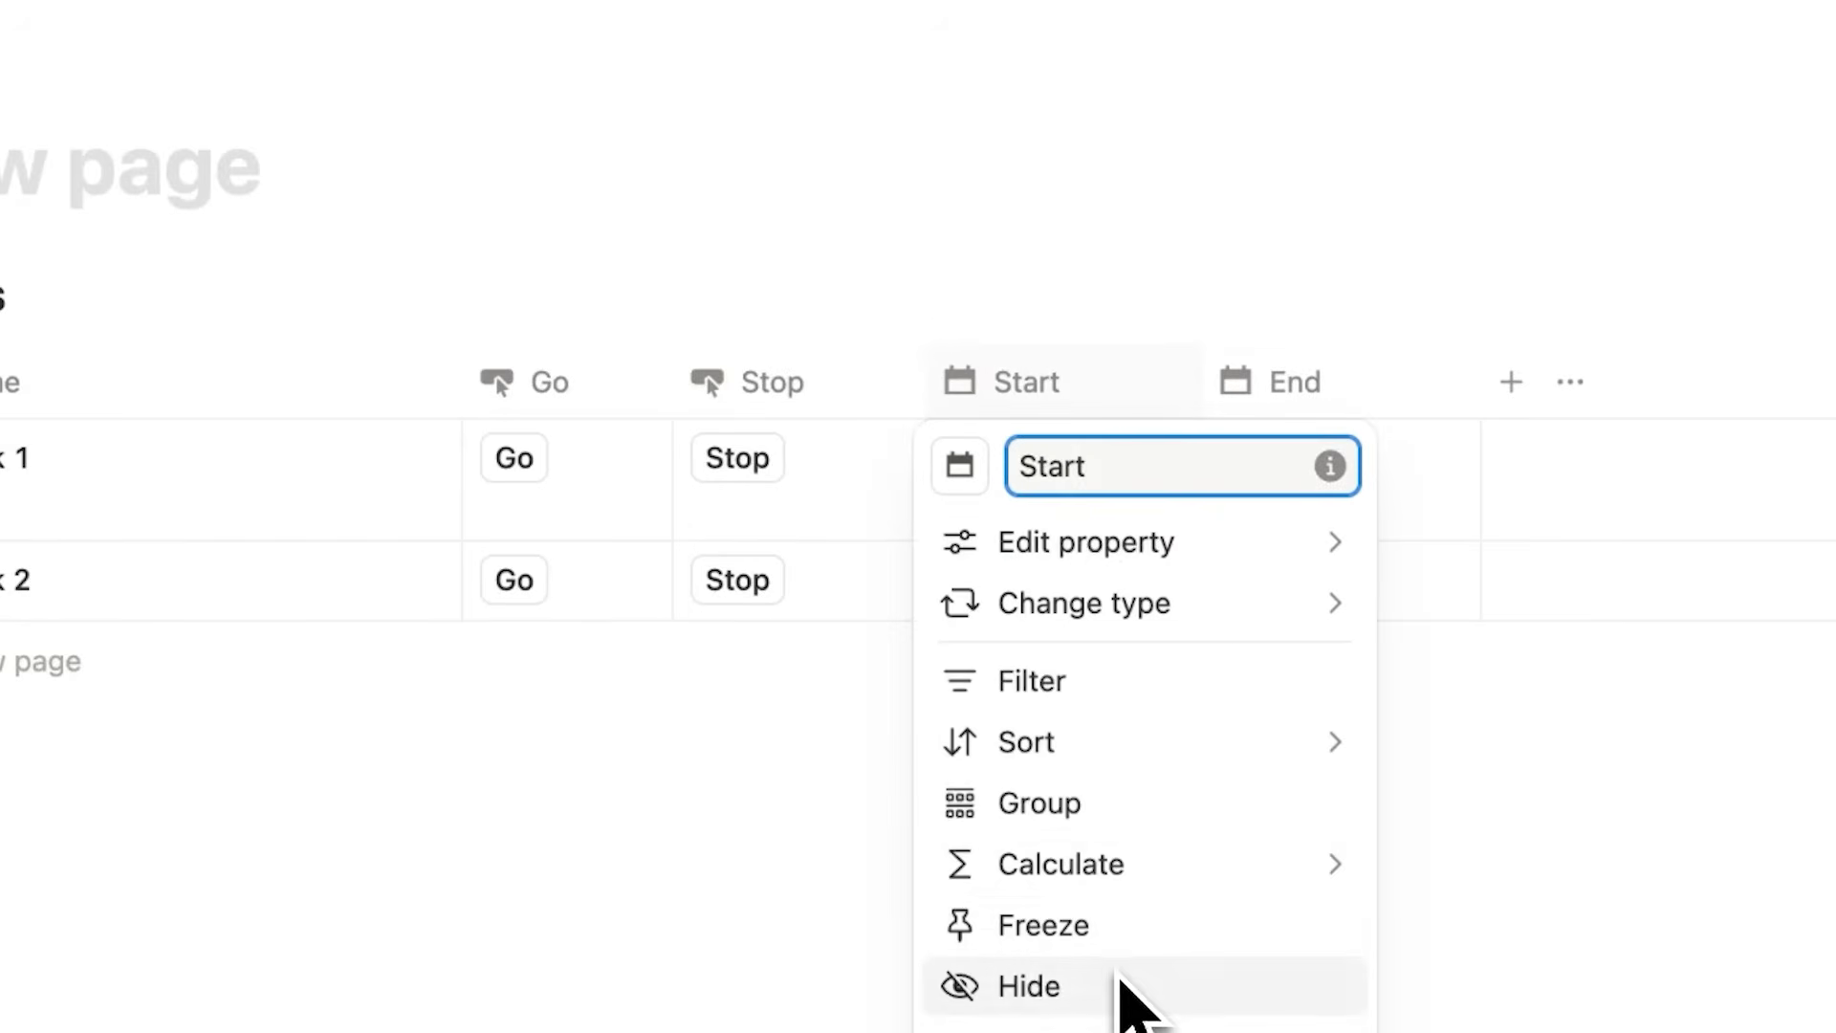
pyautogui.click(1138, 1004)
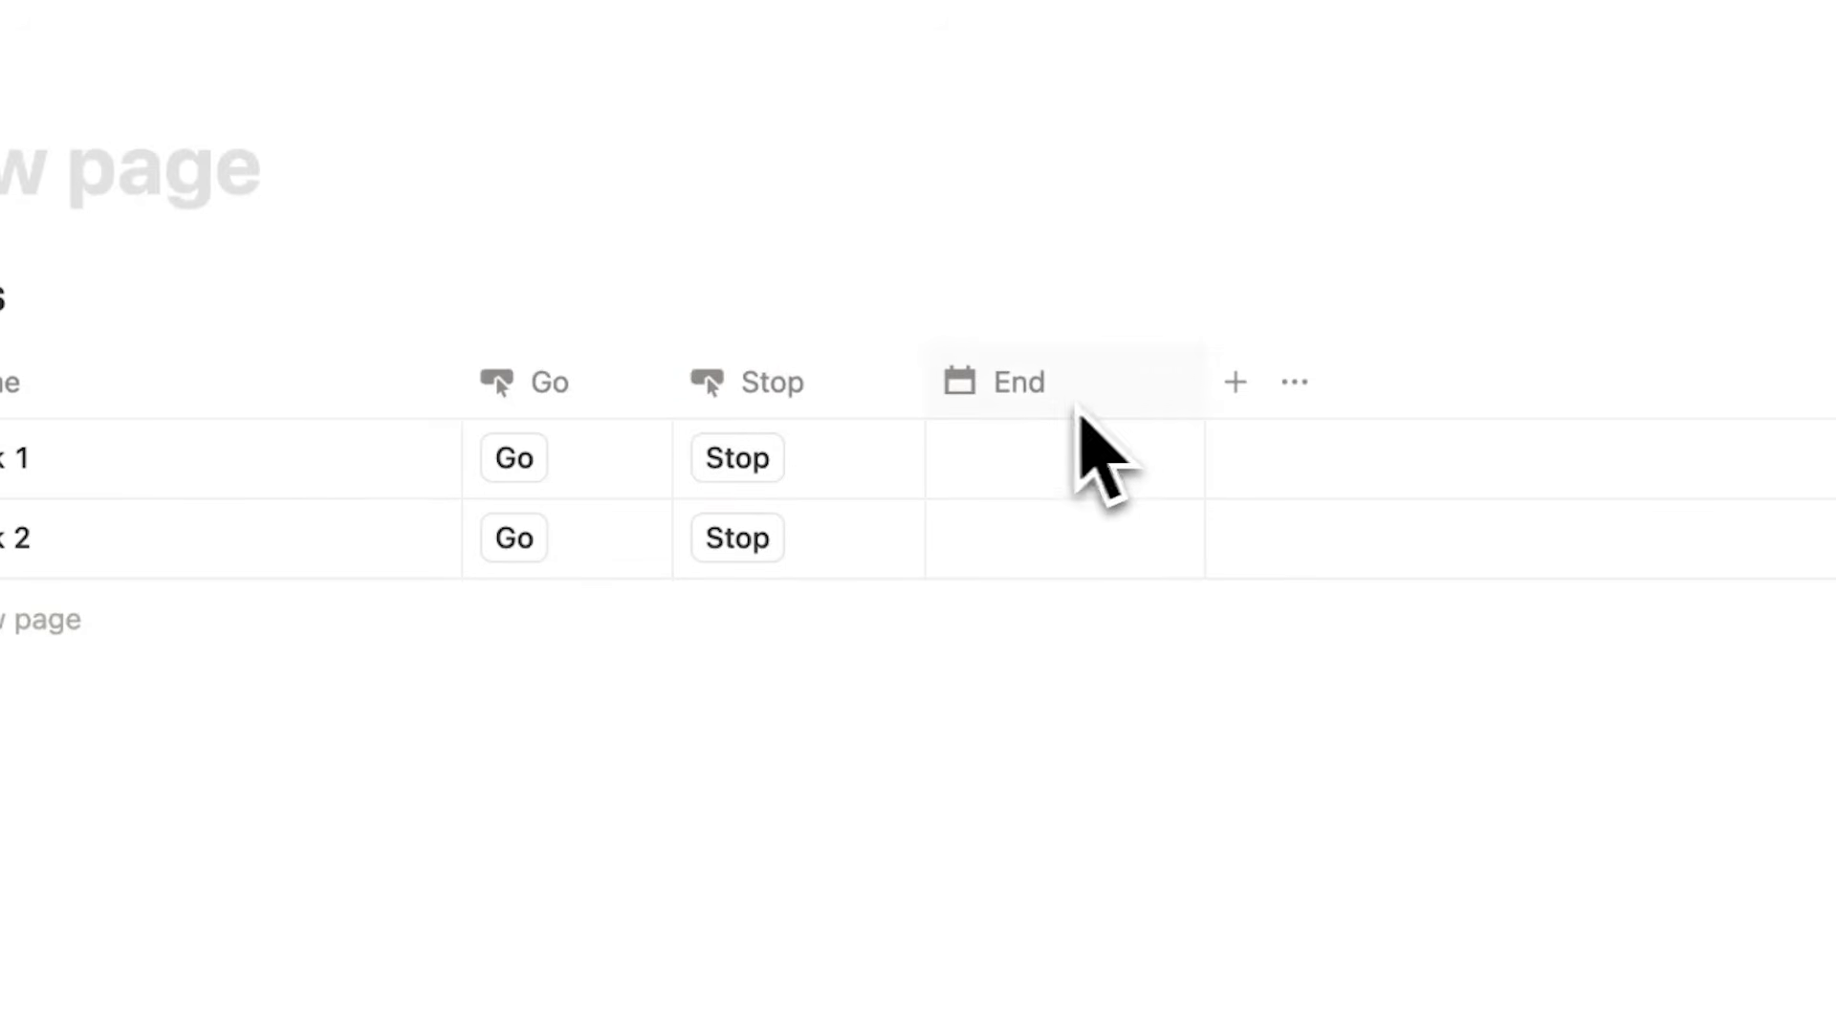
# Set the Stop button's automation to edit this page's End to Time triggered, save it, and run it for Task 1.
pyautogui.click(845, 400)
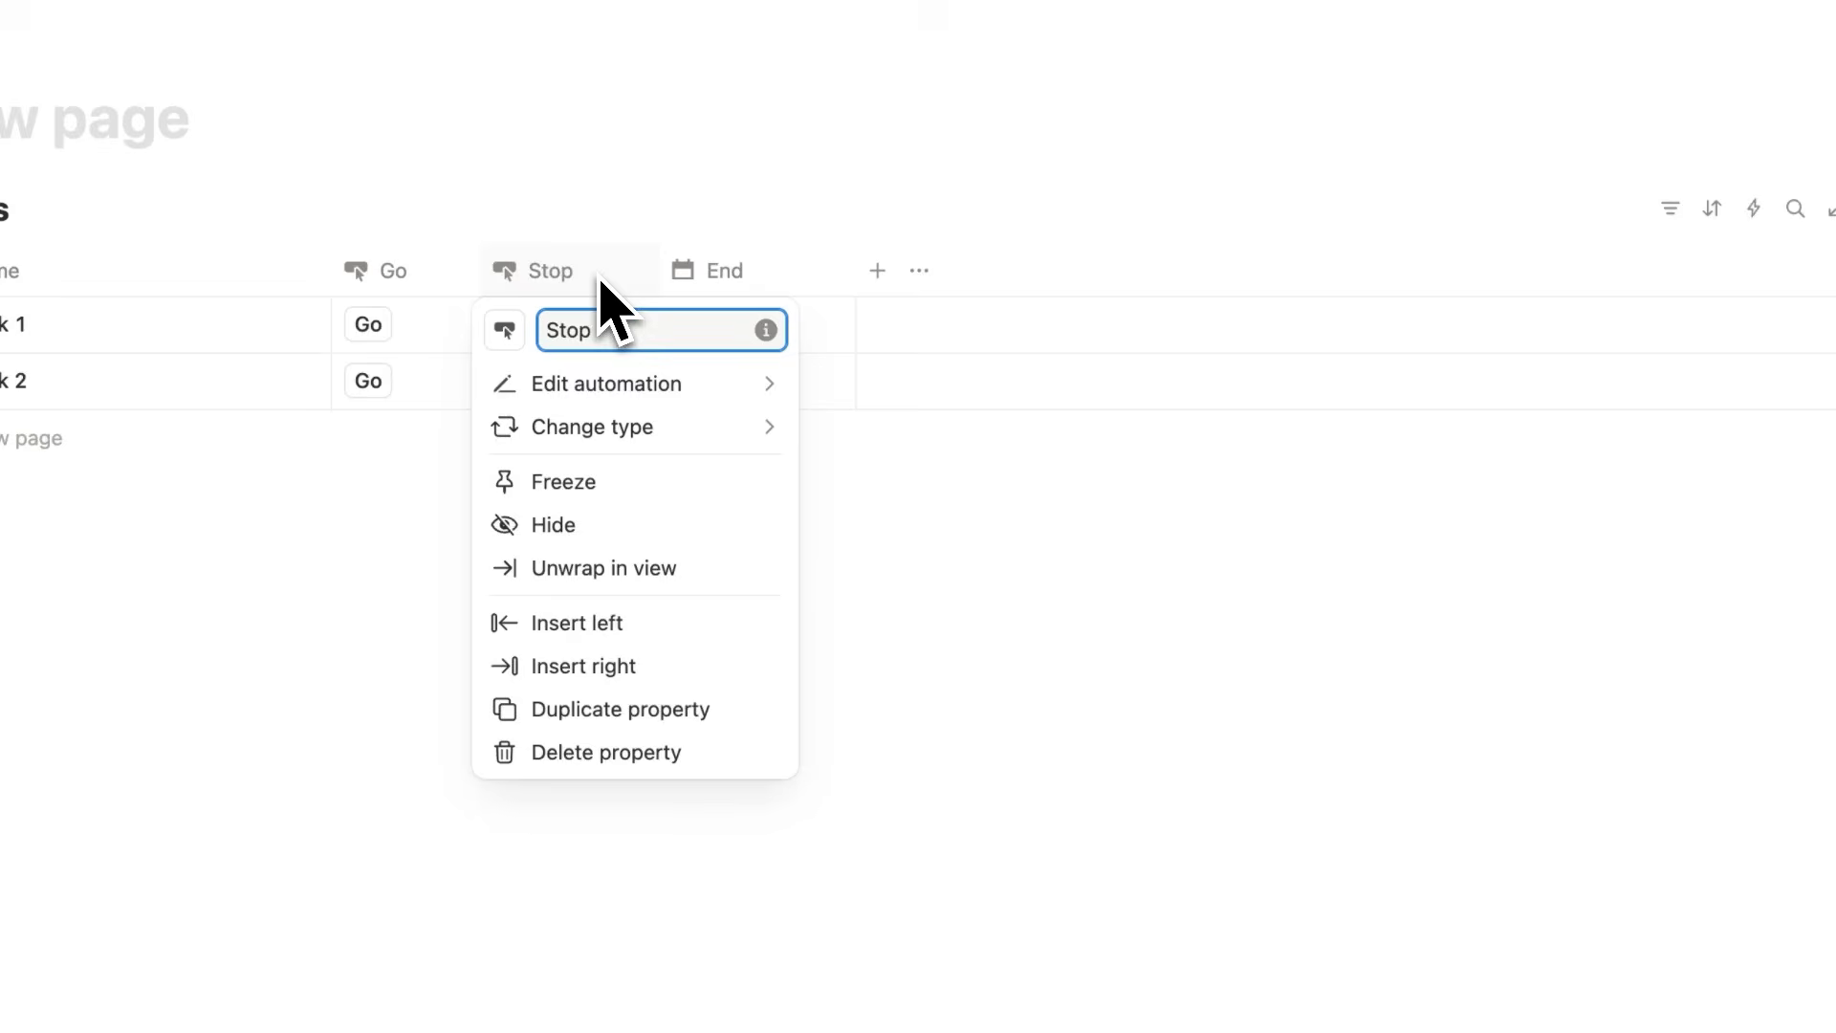
pyautogui.click(641, 392)
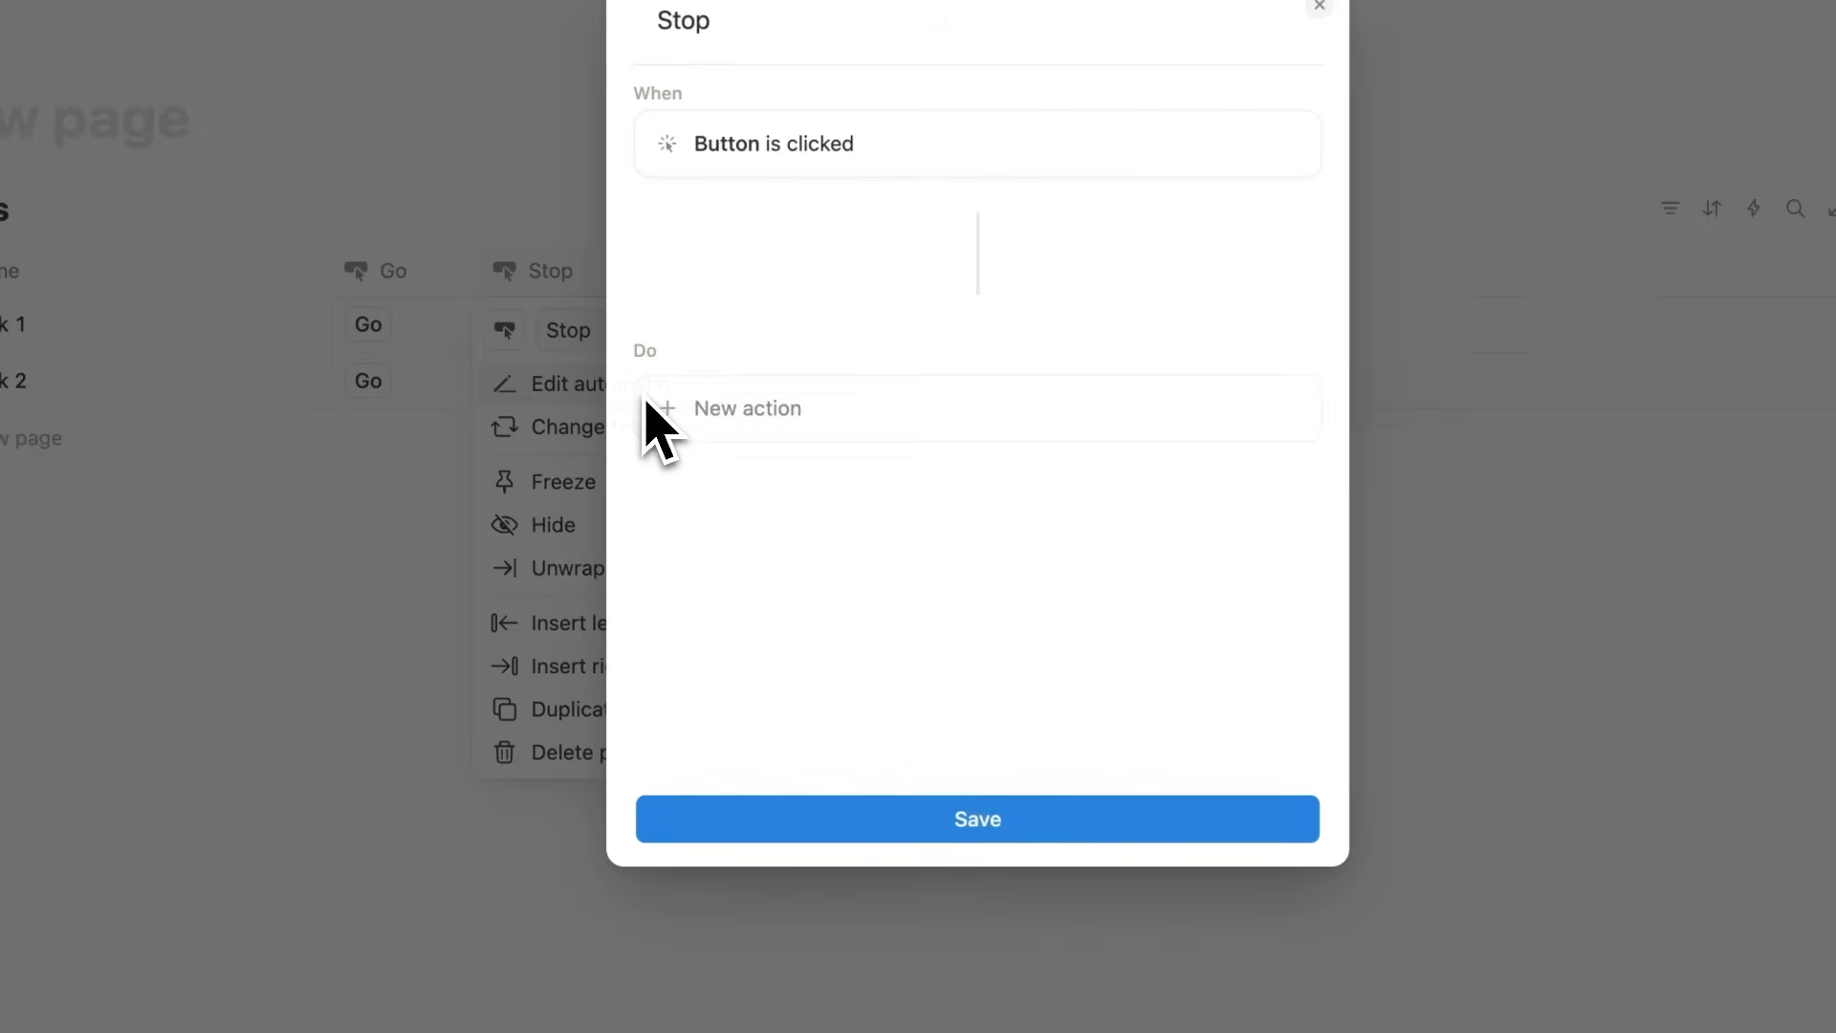
pyautogui.click(737, 411)
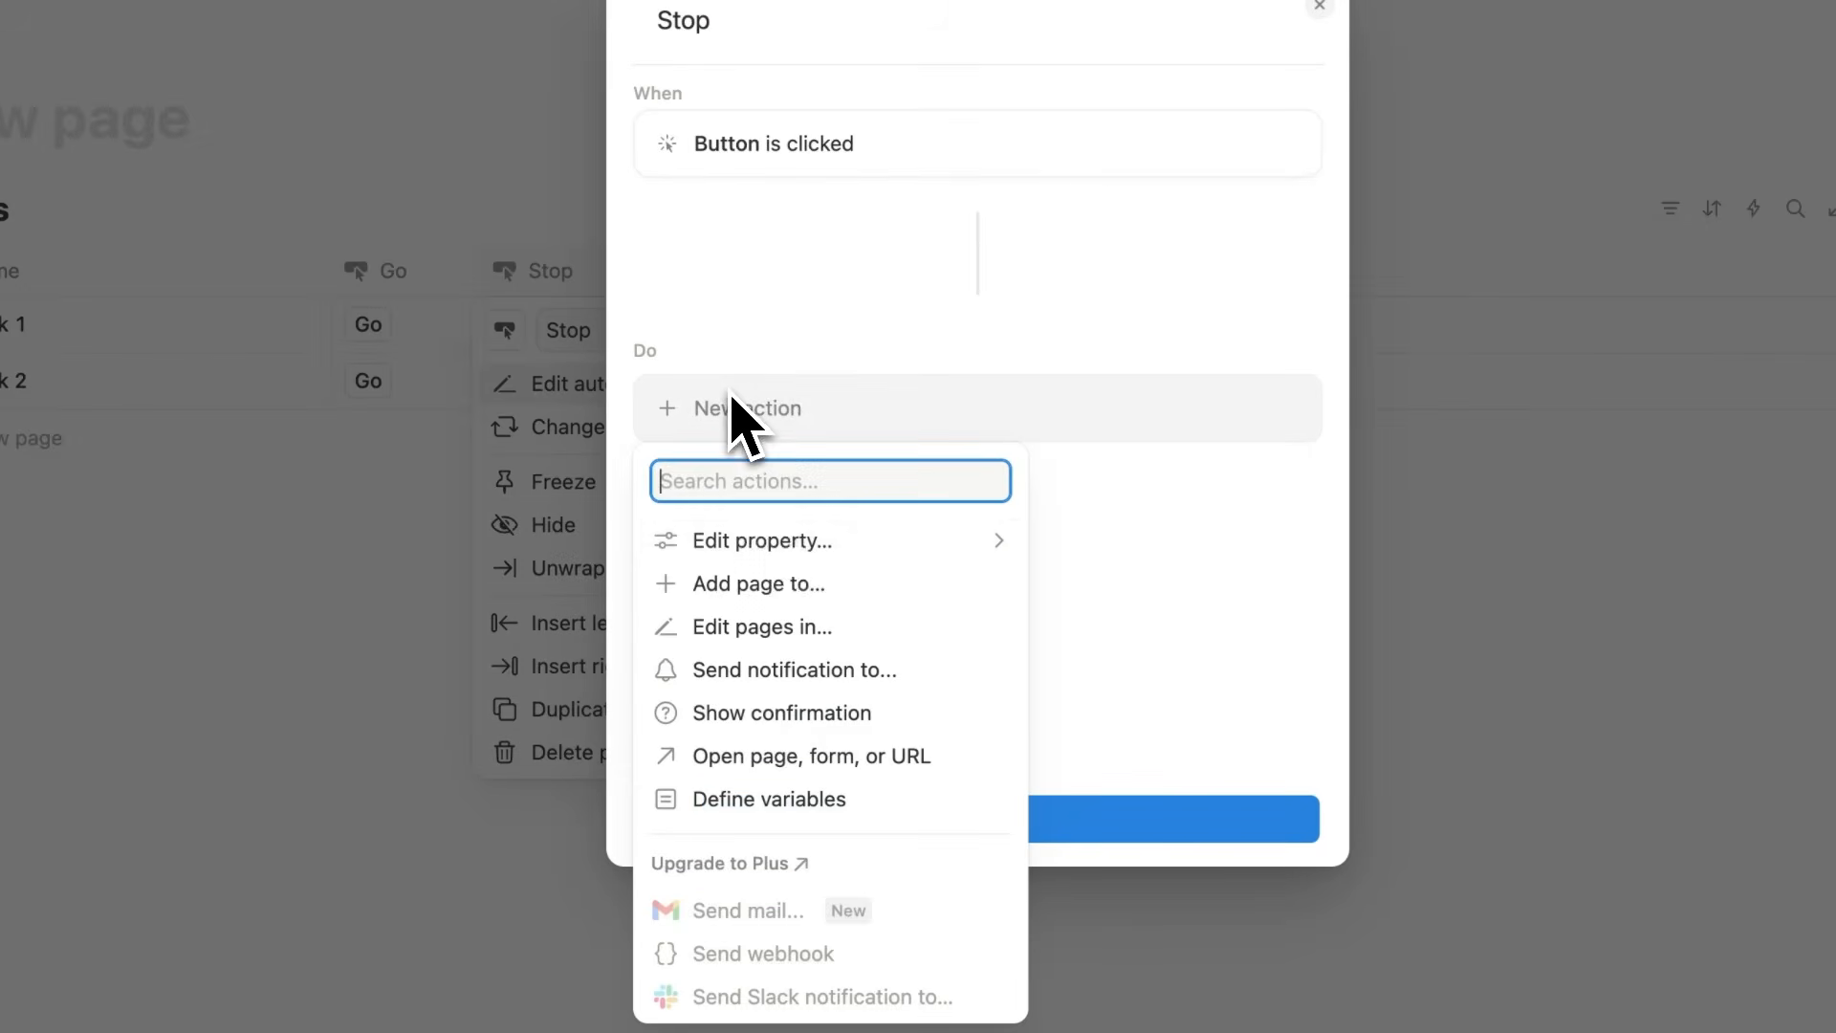
pyautogui.click(860, 543)
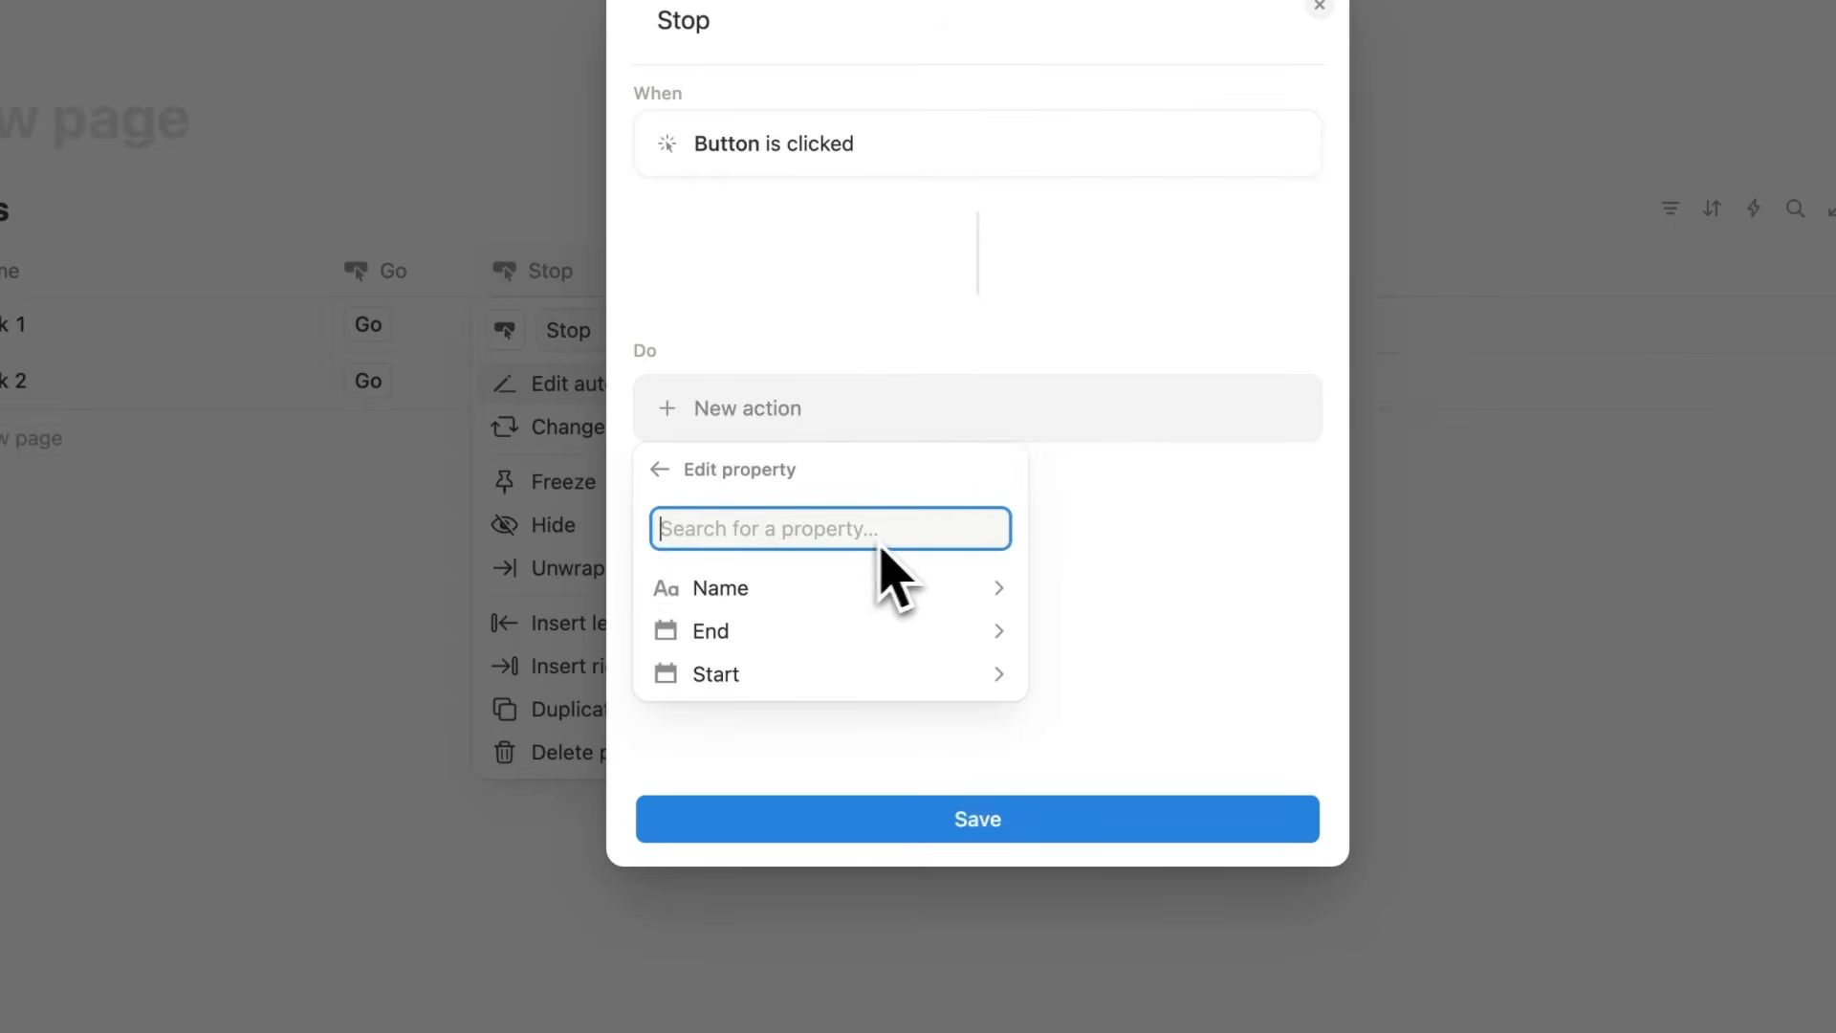
pyautogui.click(763, 639)
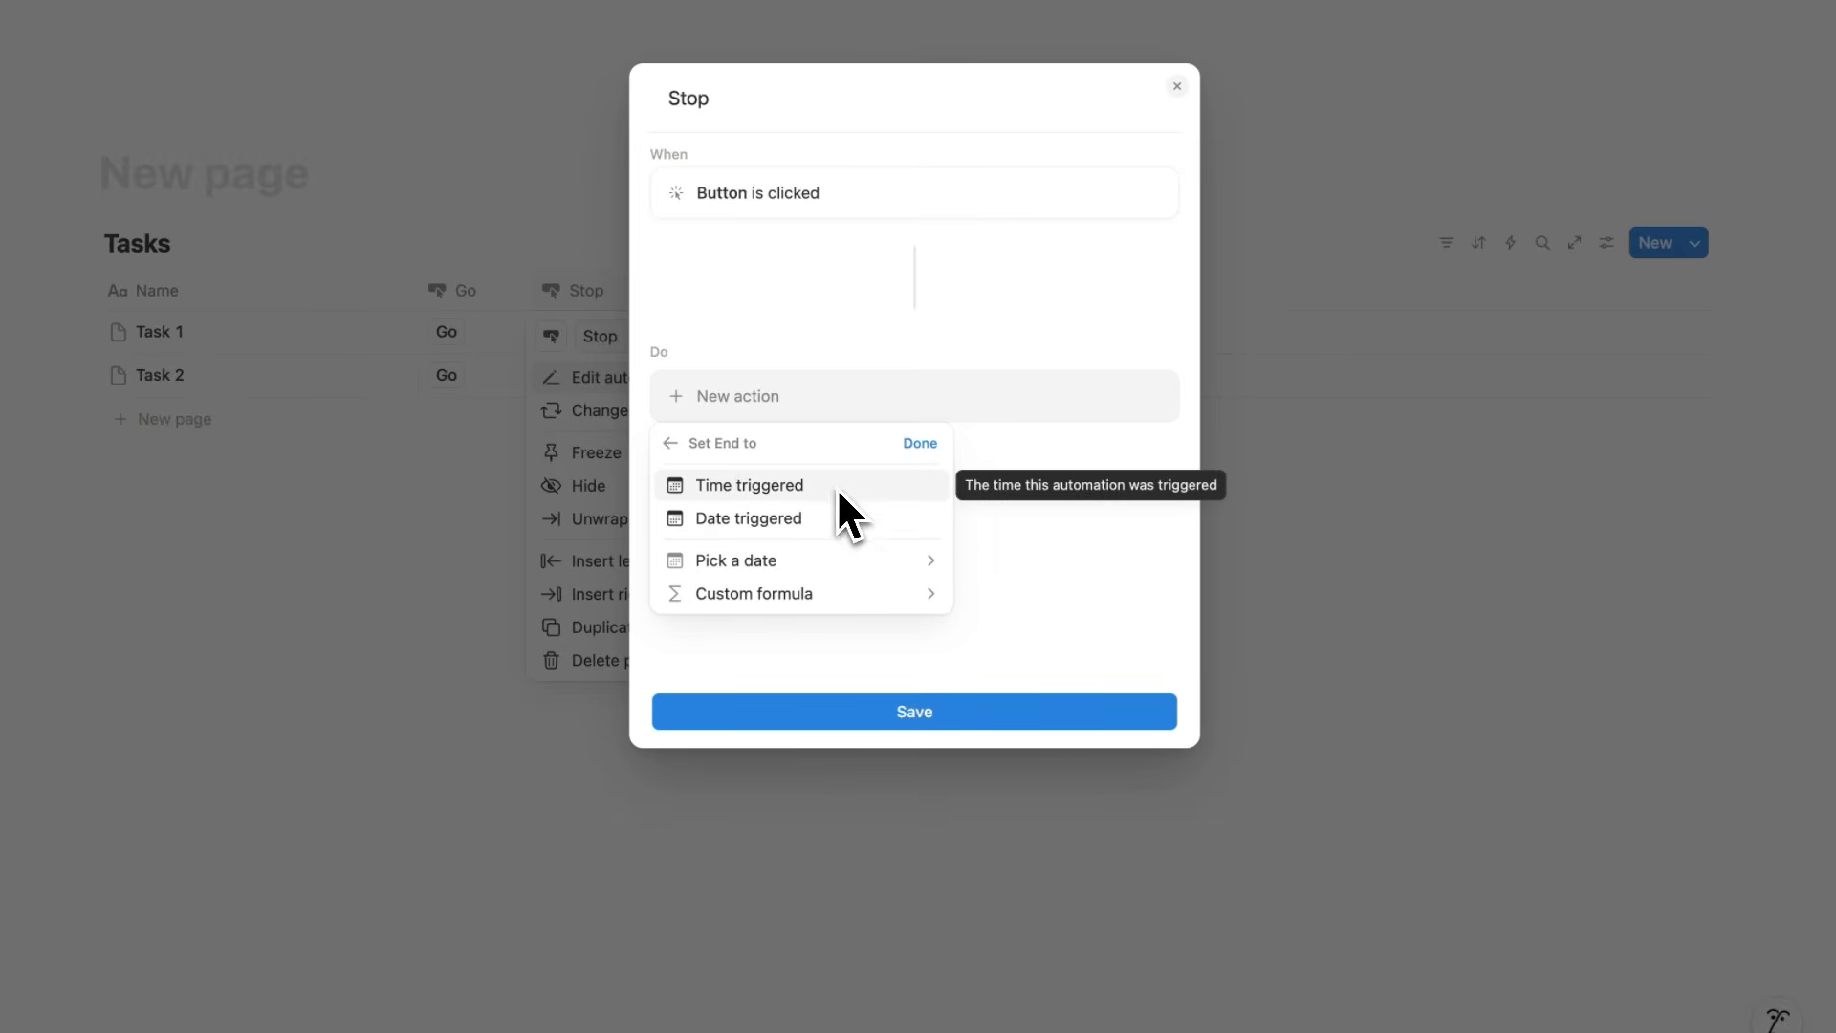
pyautogui.click(845, 488)
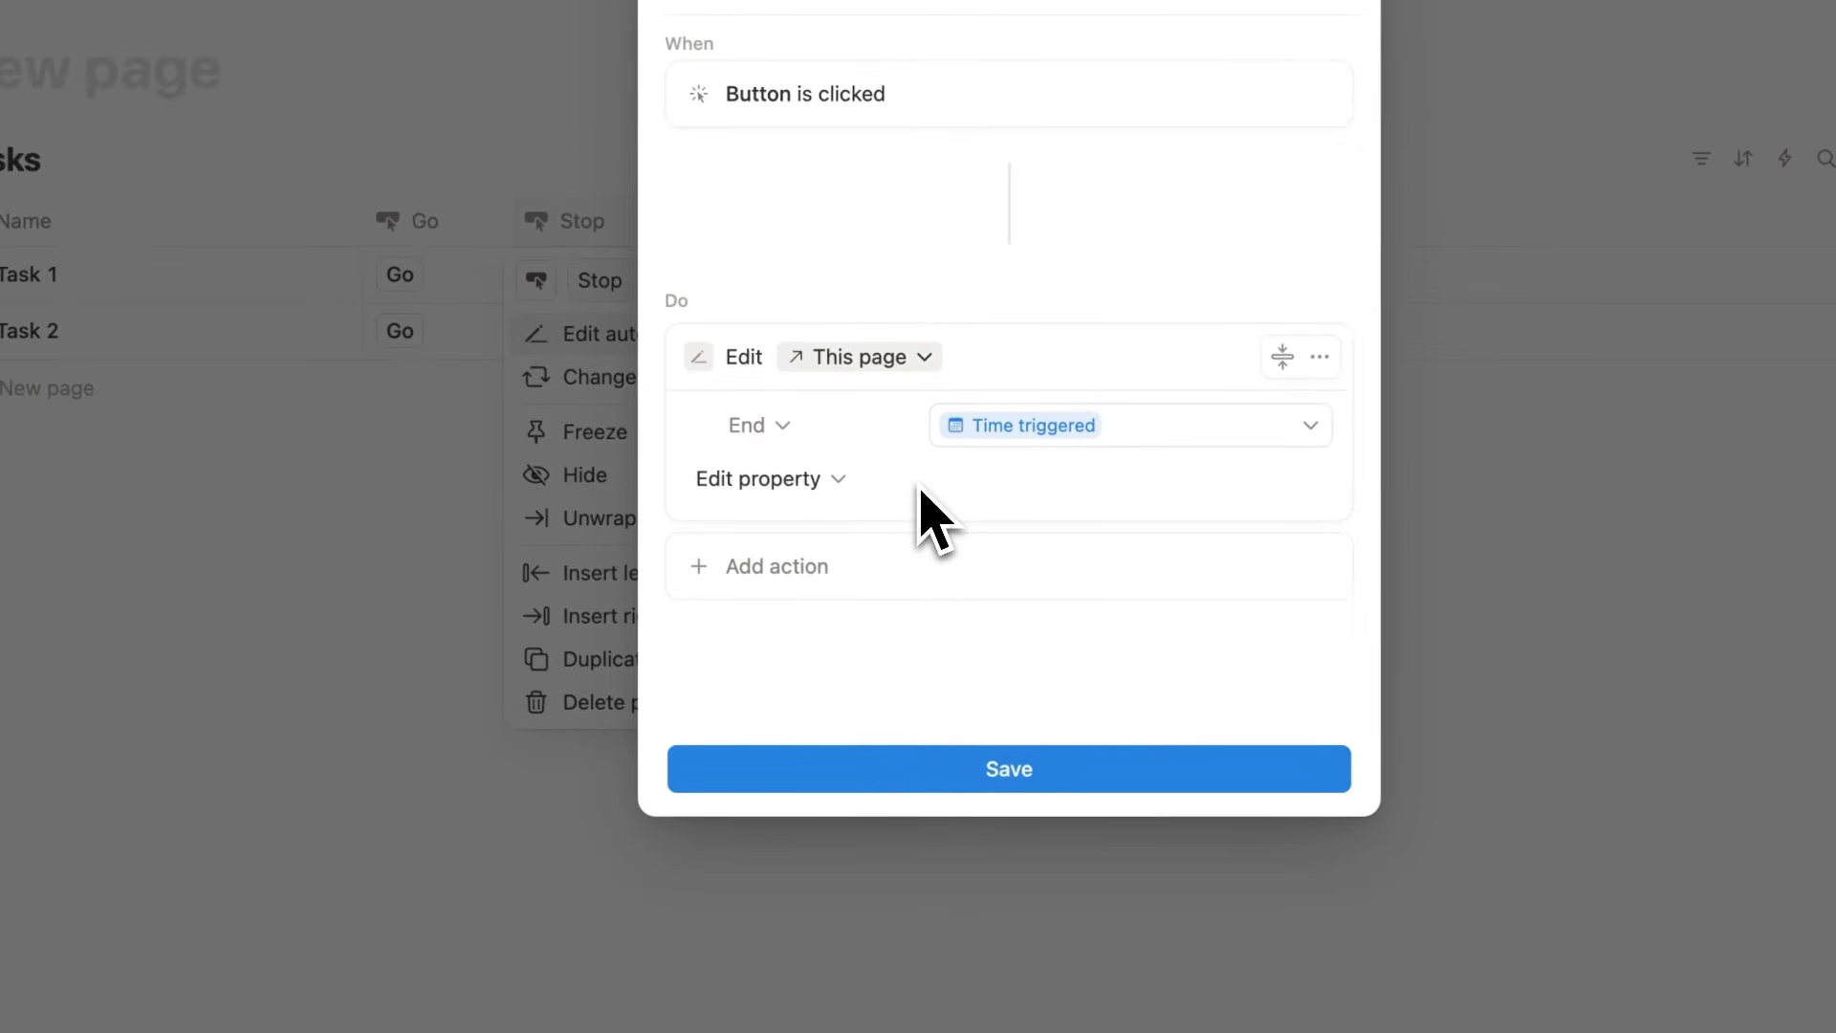
pyautogui.click(978, 768)
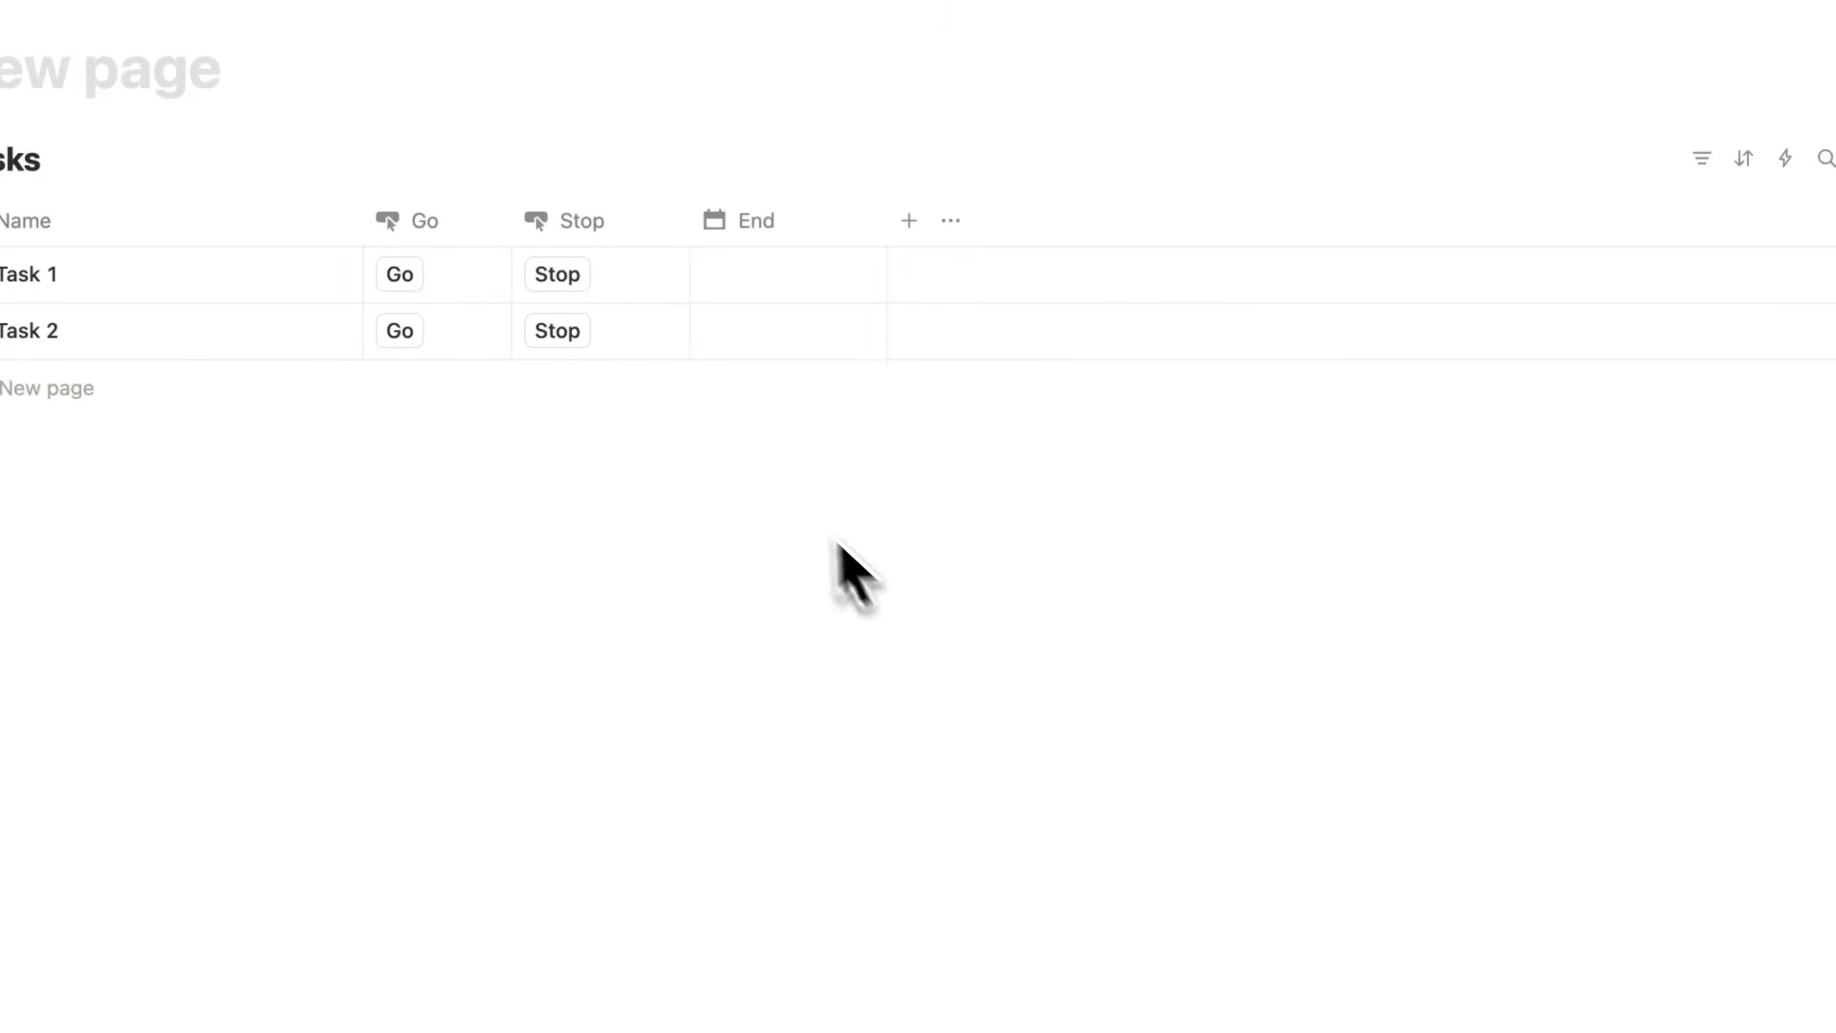
pyautogui.click(577, 277)
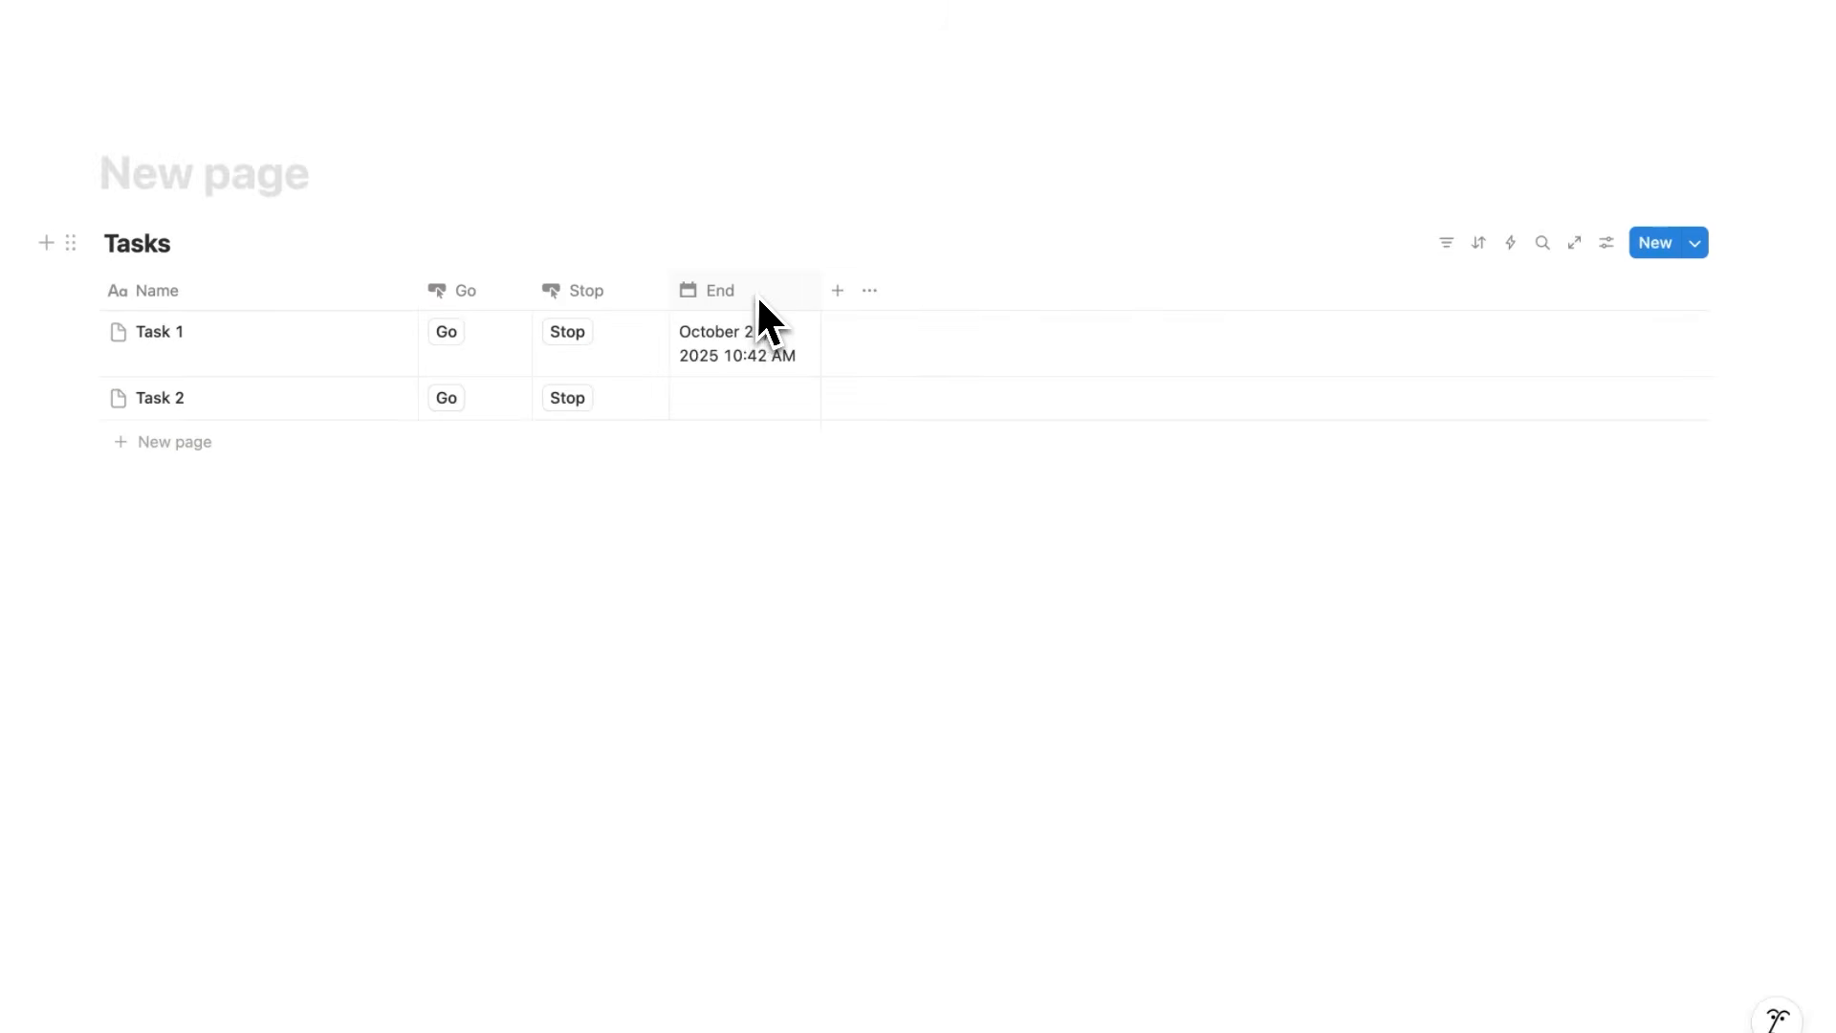
# Hide the End property from the table, and check Task 1's Start and End dates on its page.
pyautogui.click(760, 300)
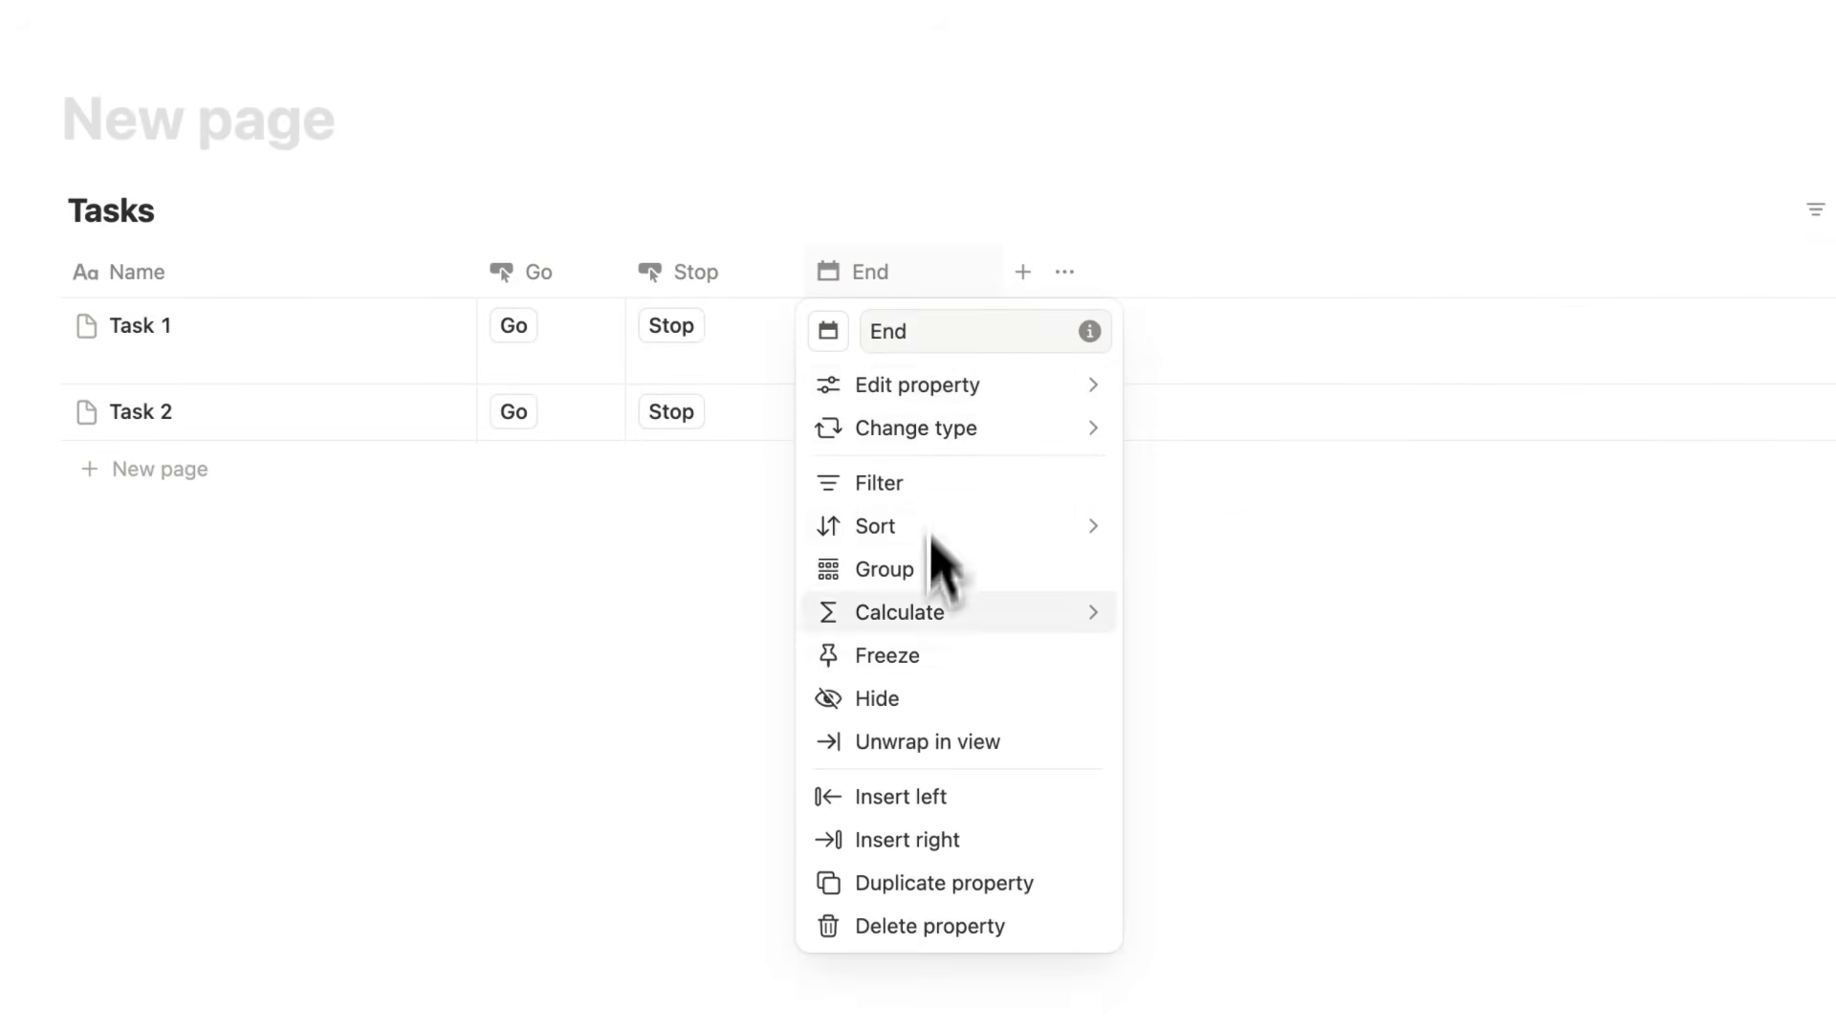
pyautogui.click(917, 700)
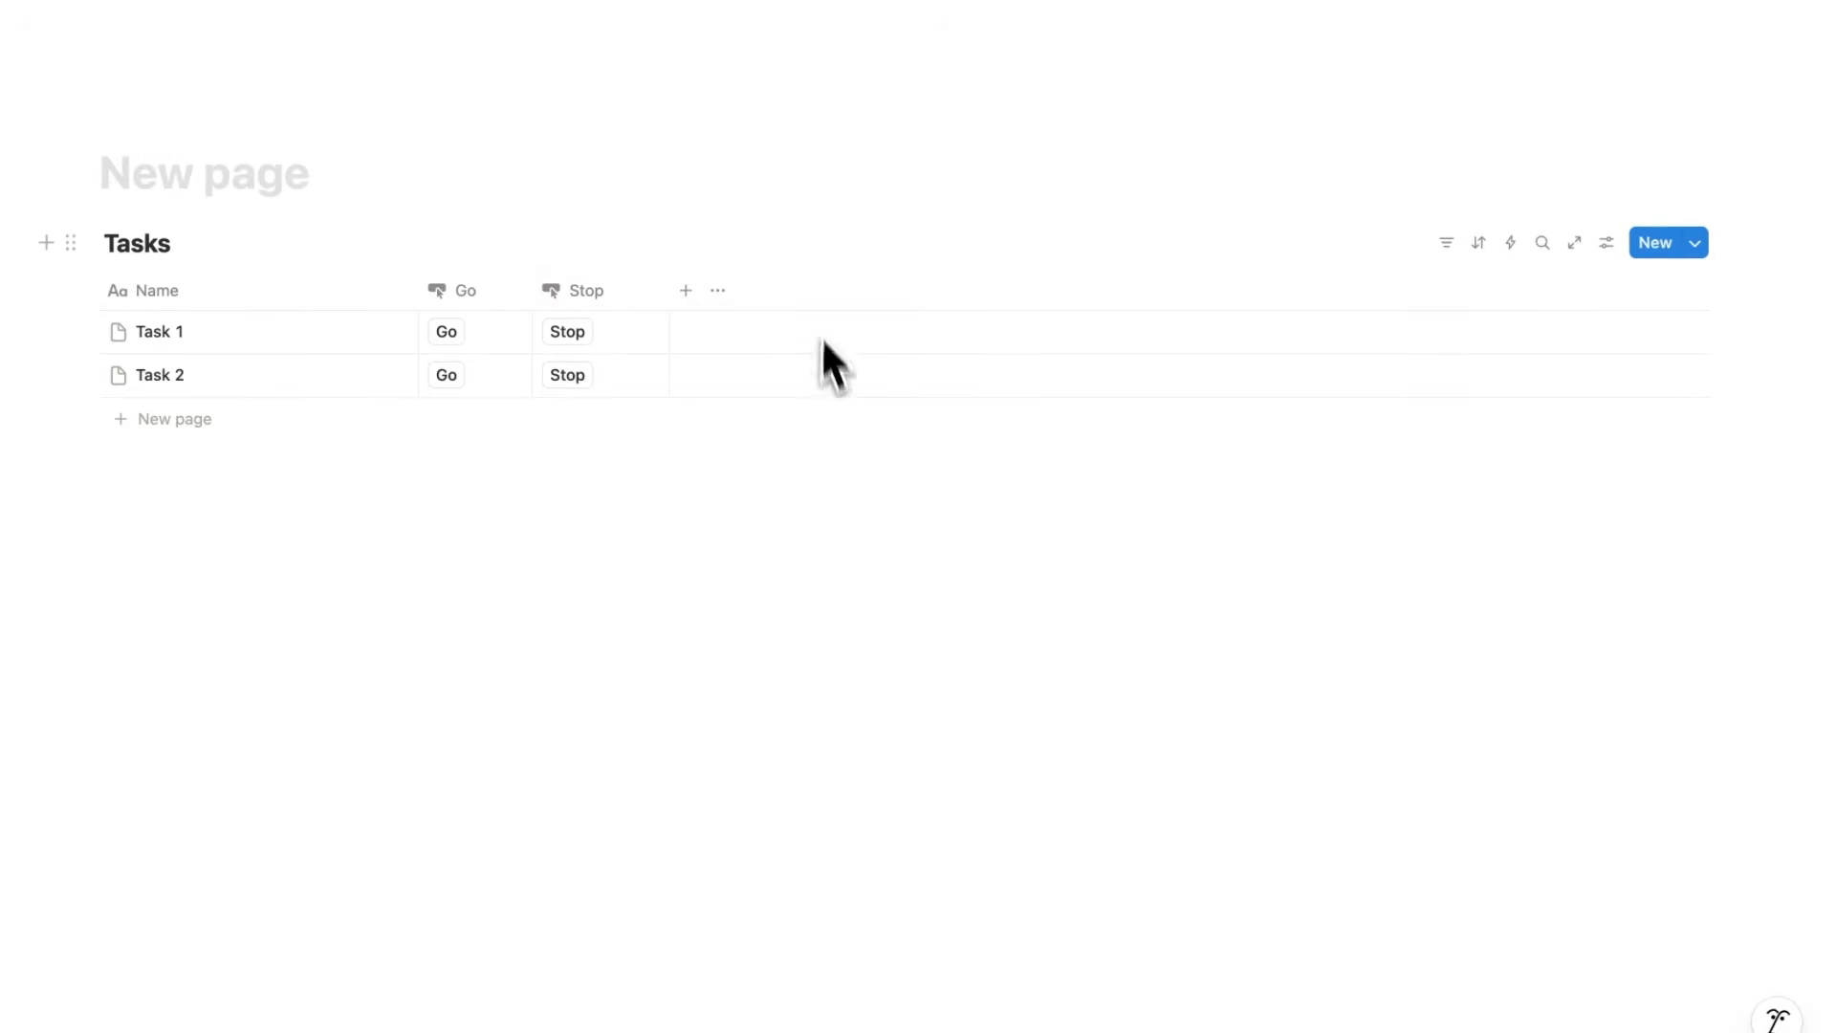
pyautogui.click(374, 333)
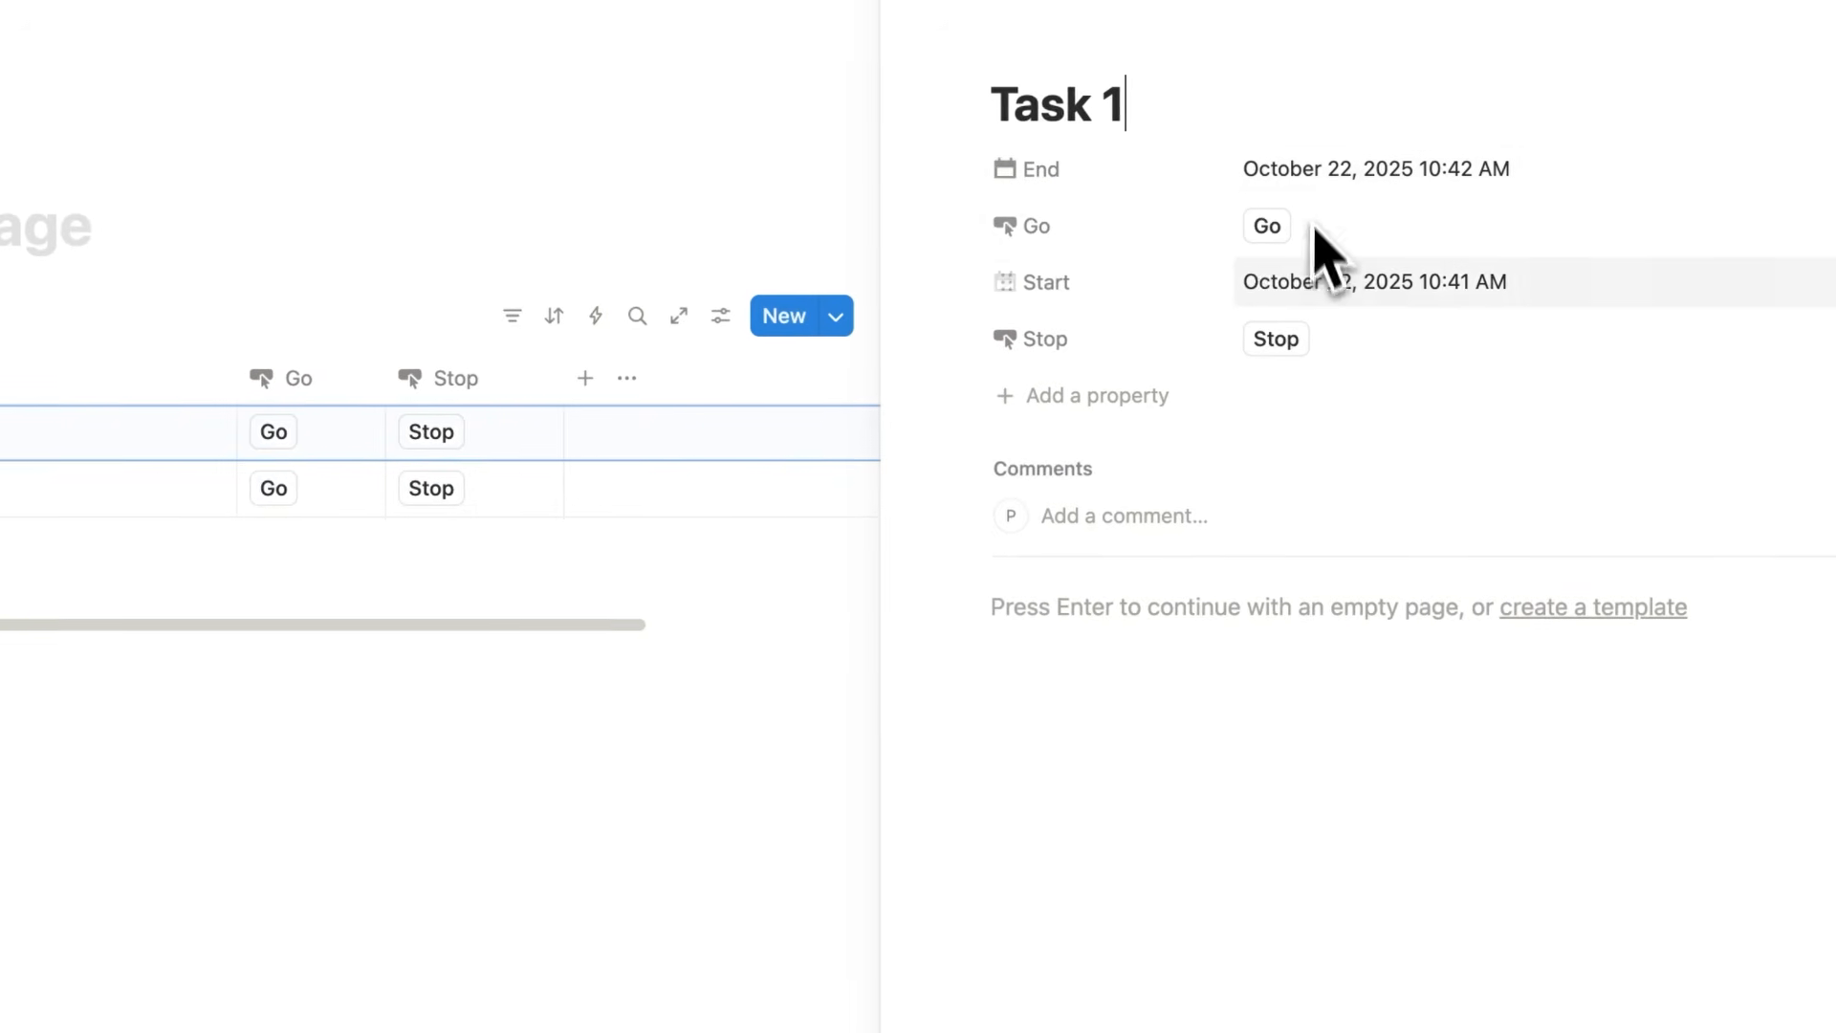
pyautogui.click(915, 12)
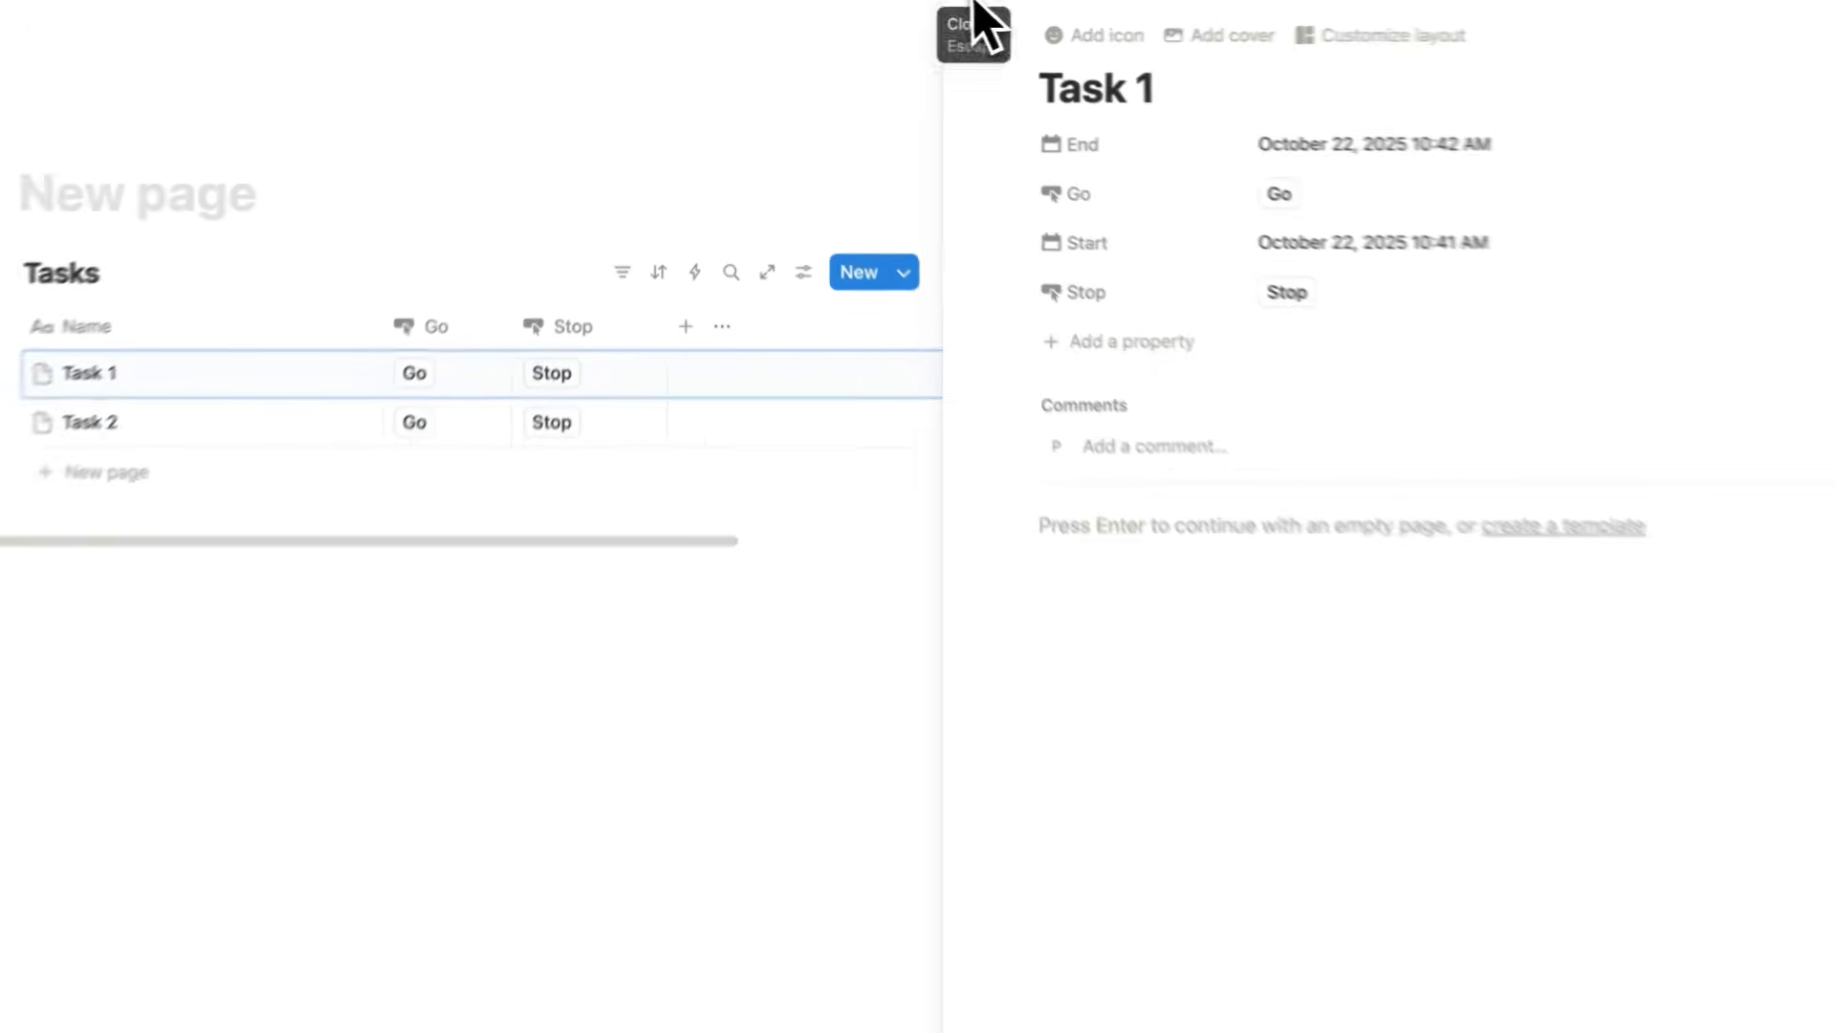
pyautogui.click(975, 12)
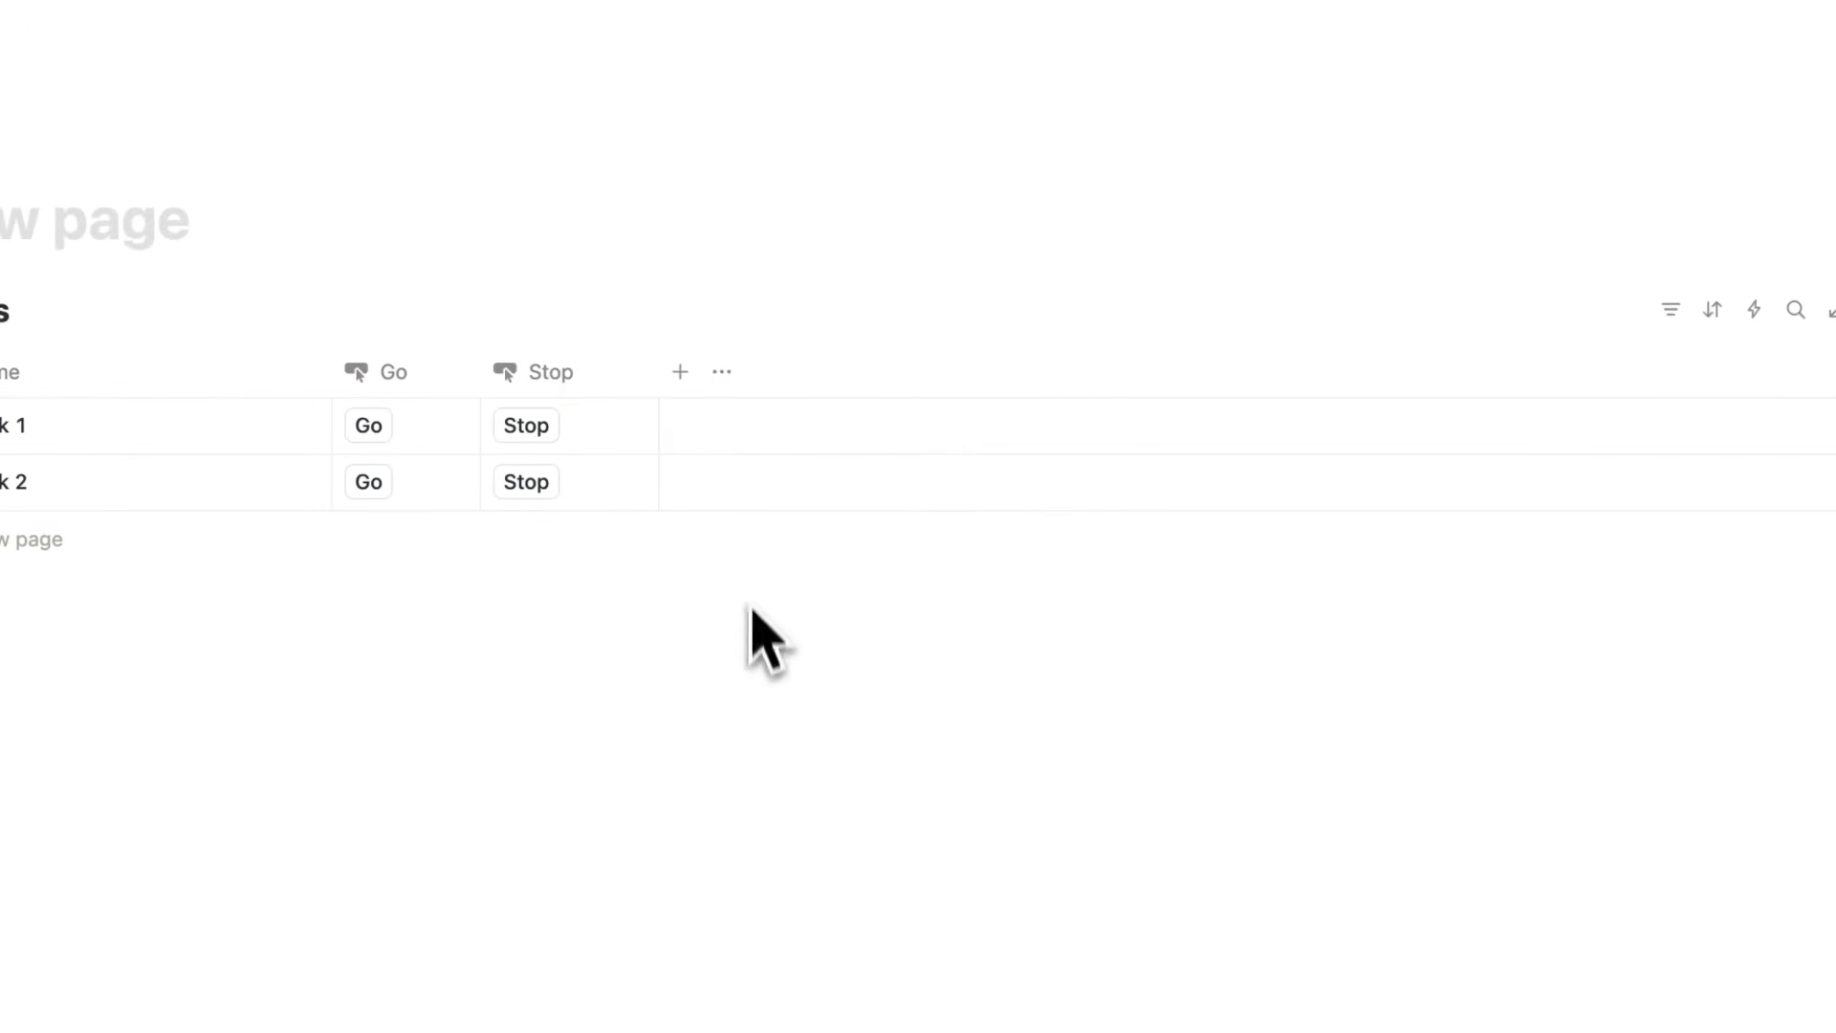
# Add a Formula property with the formula if(empty(Start) or empty(End), "", format(dateBetween(End, Start, "minutes")) + " mins").
pyautogui.click(682, 377)
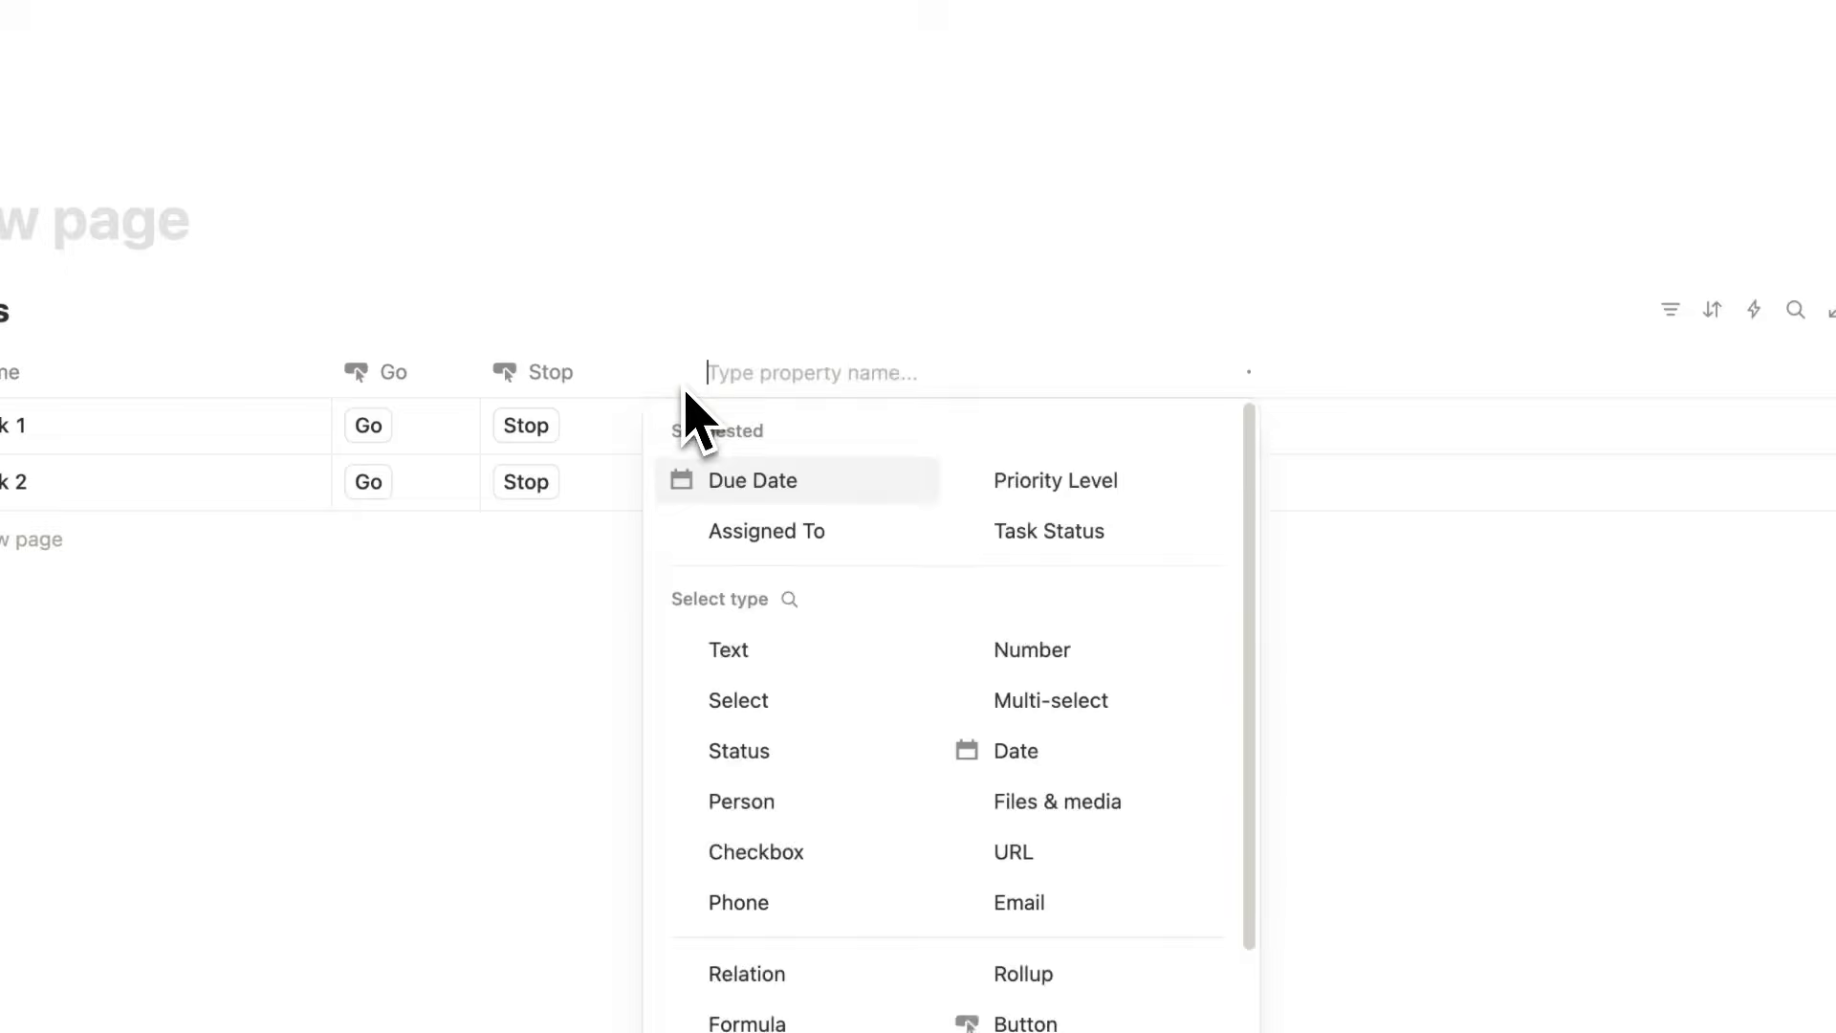
pyautogui.scroll(-3, 765, 449)
pyautogui.click(804, 803)
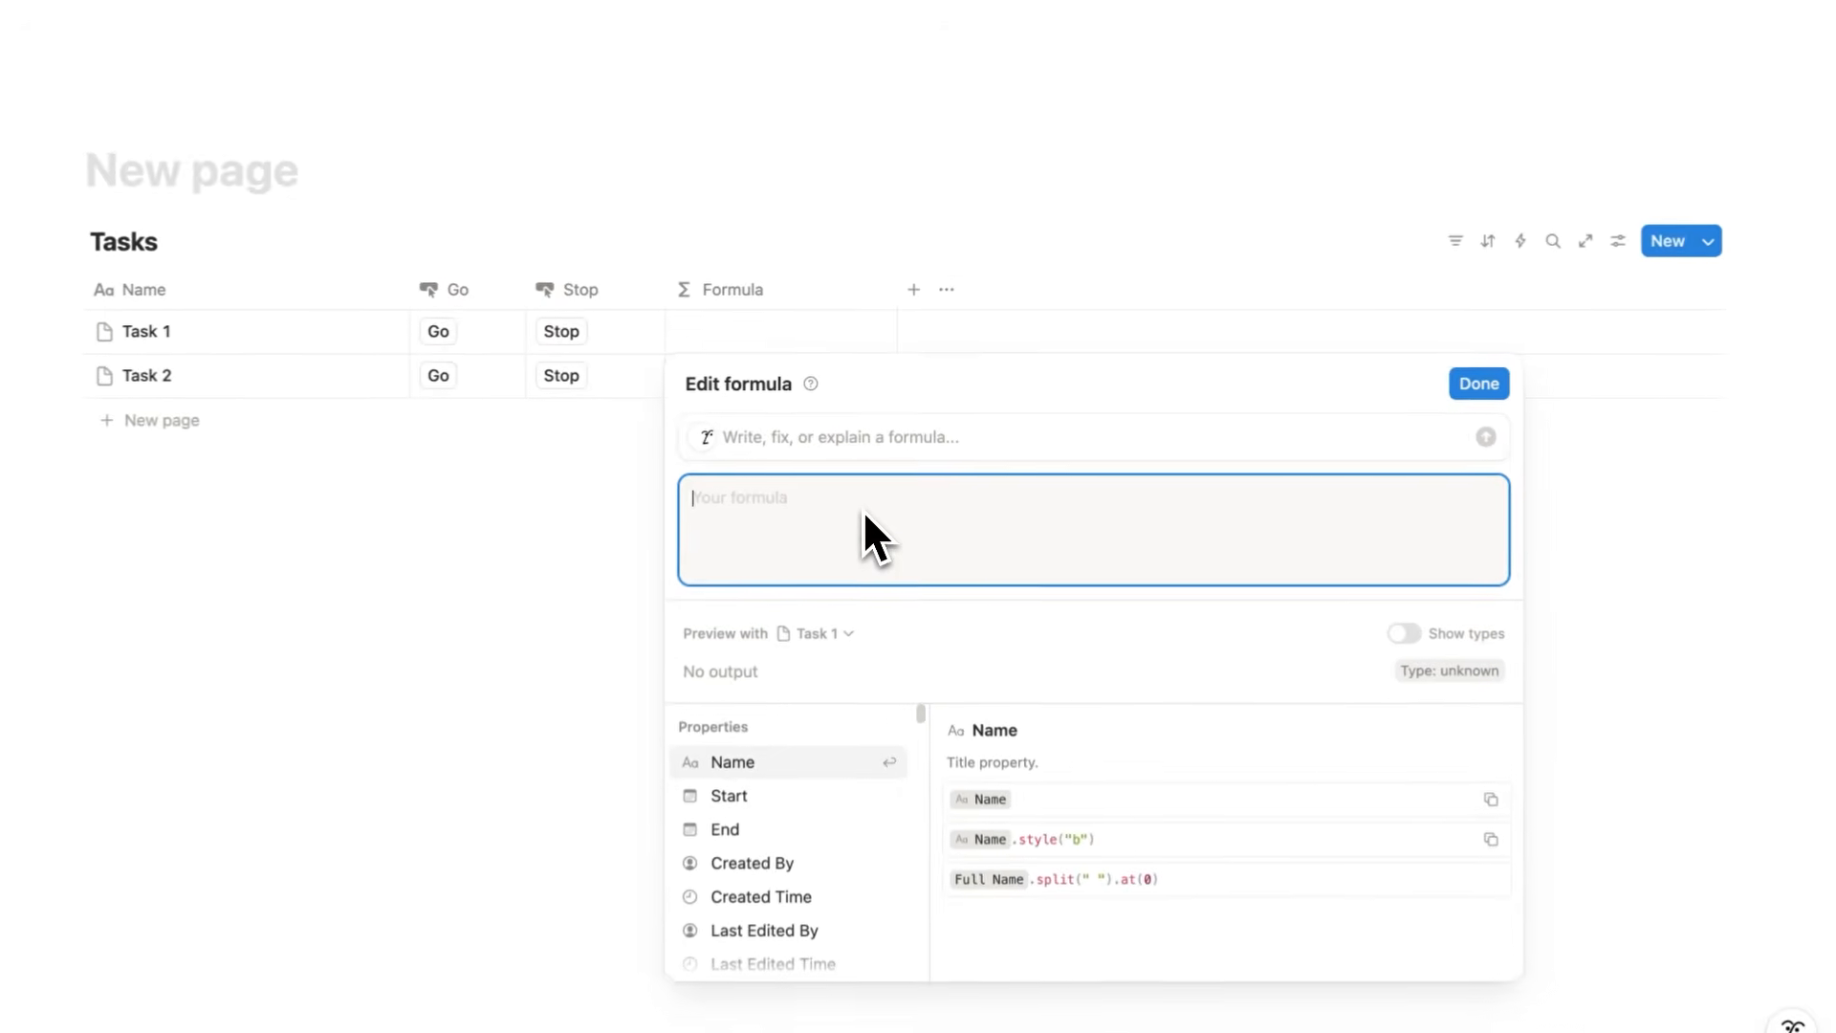
pyautogui.write('if( empty(Start) or empty(End), "", format(dateBetween(End, Start, "minutes")) + " mins" )')
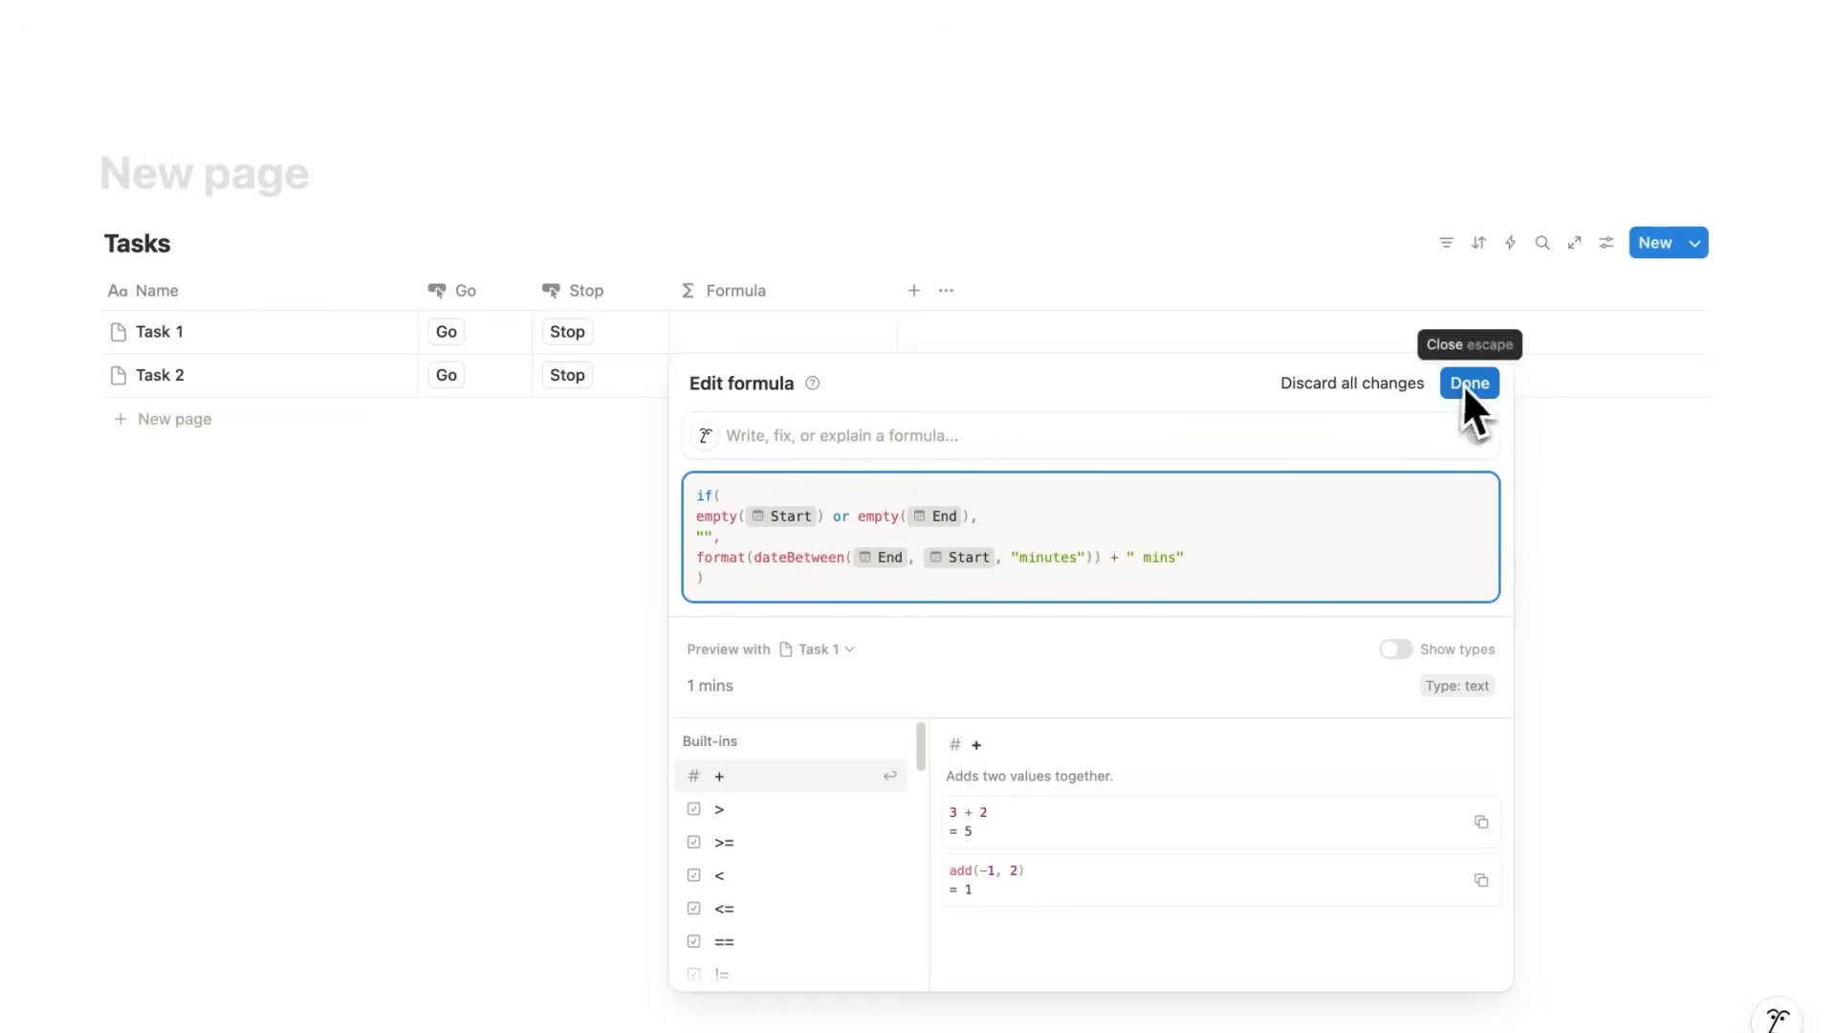
pyautogui.click(1467, 385)
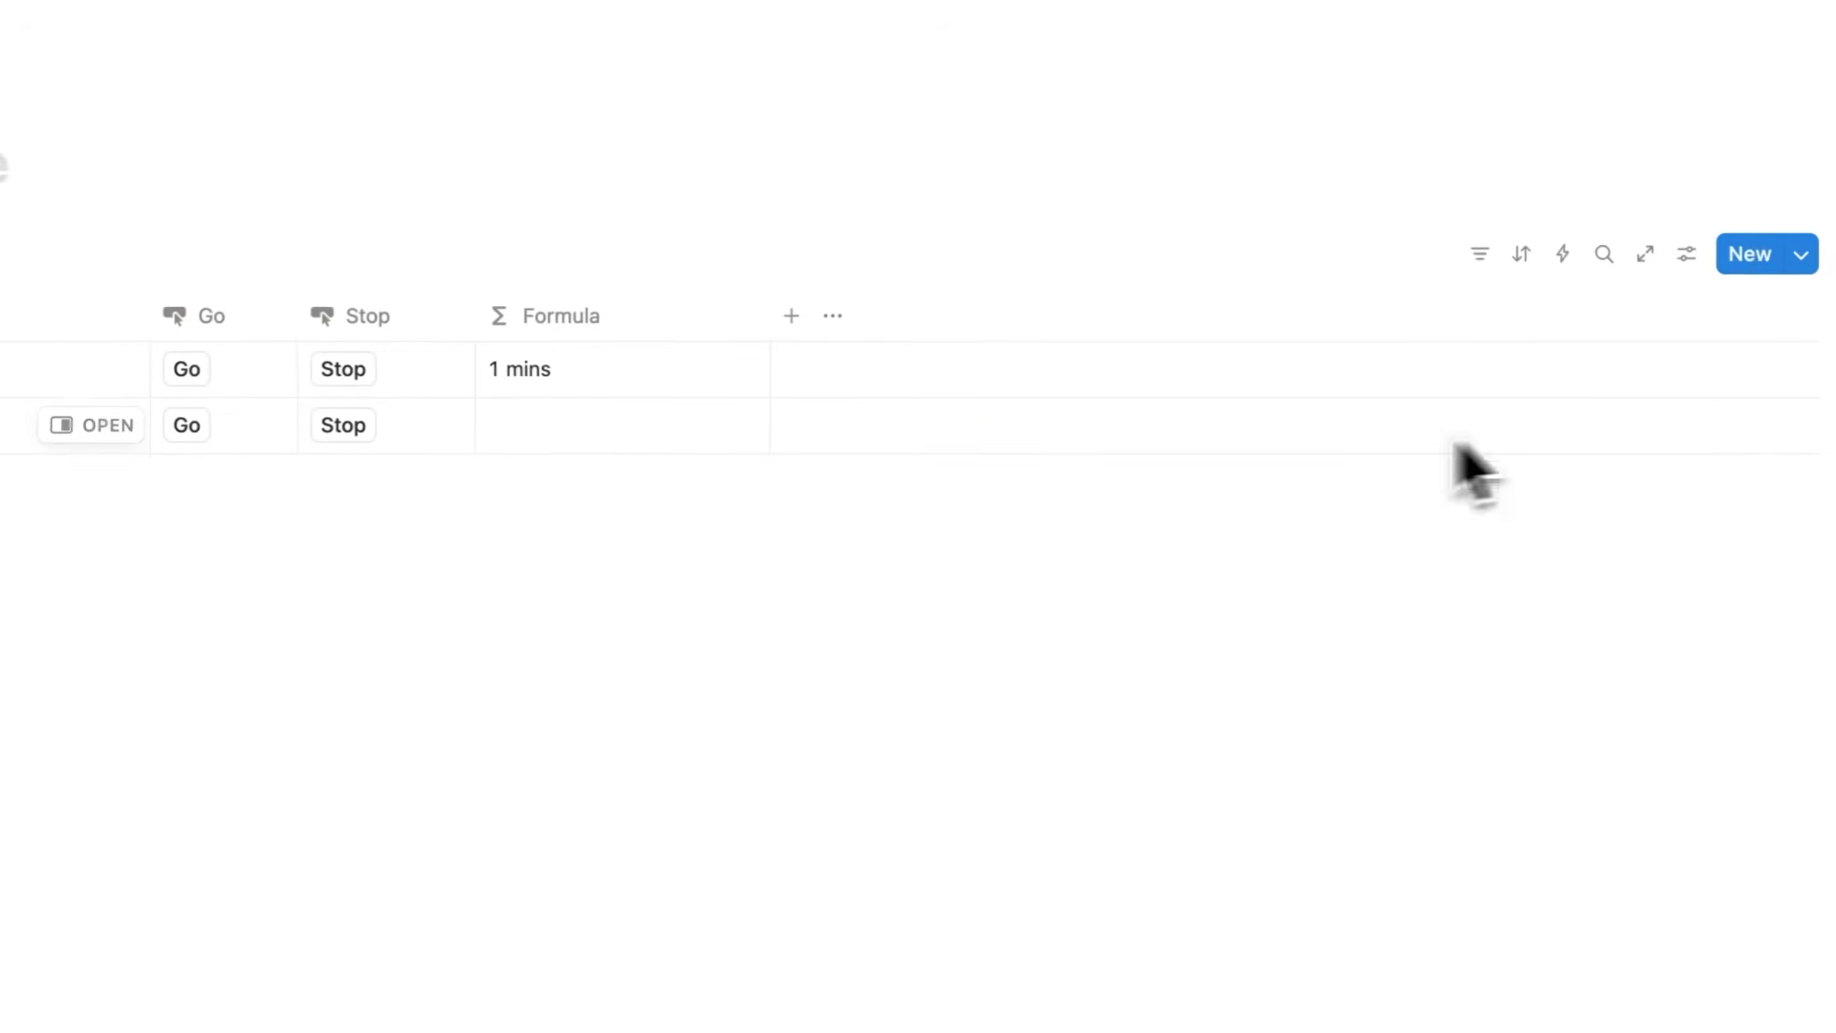
# Run Stop for Task 2, and show the Start and End properties in the table ahead of the Formula column.
pyautogui.click(624, 386)
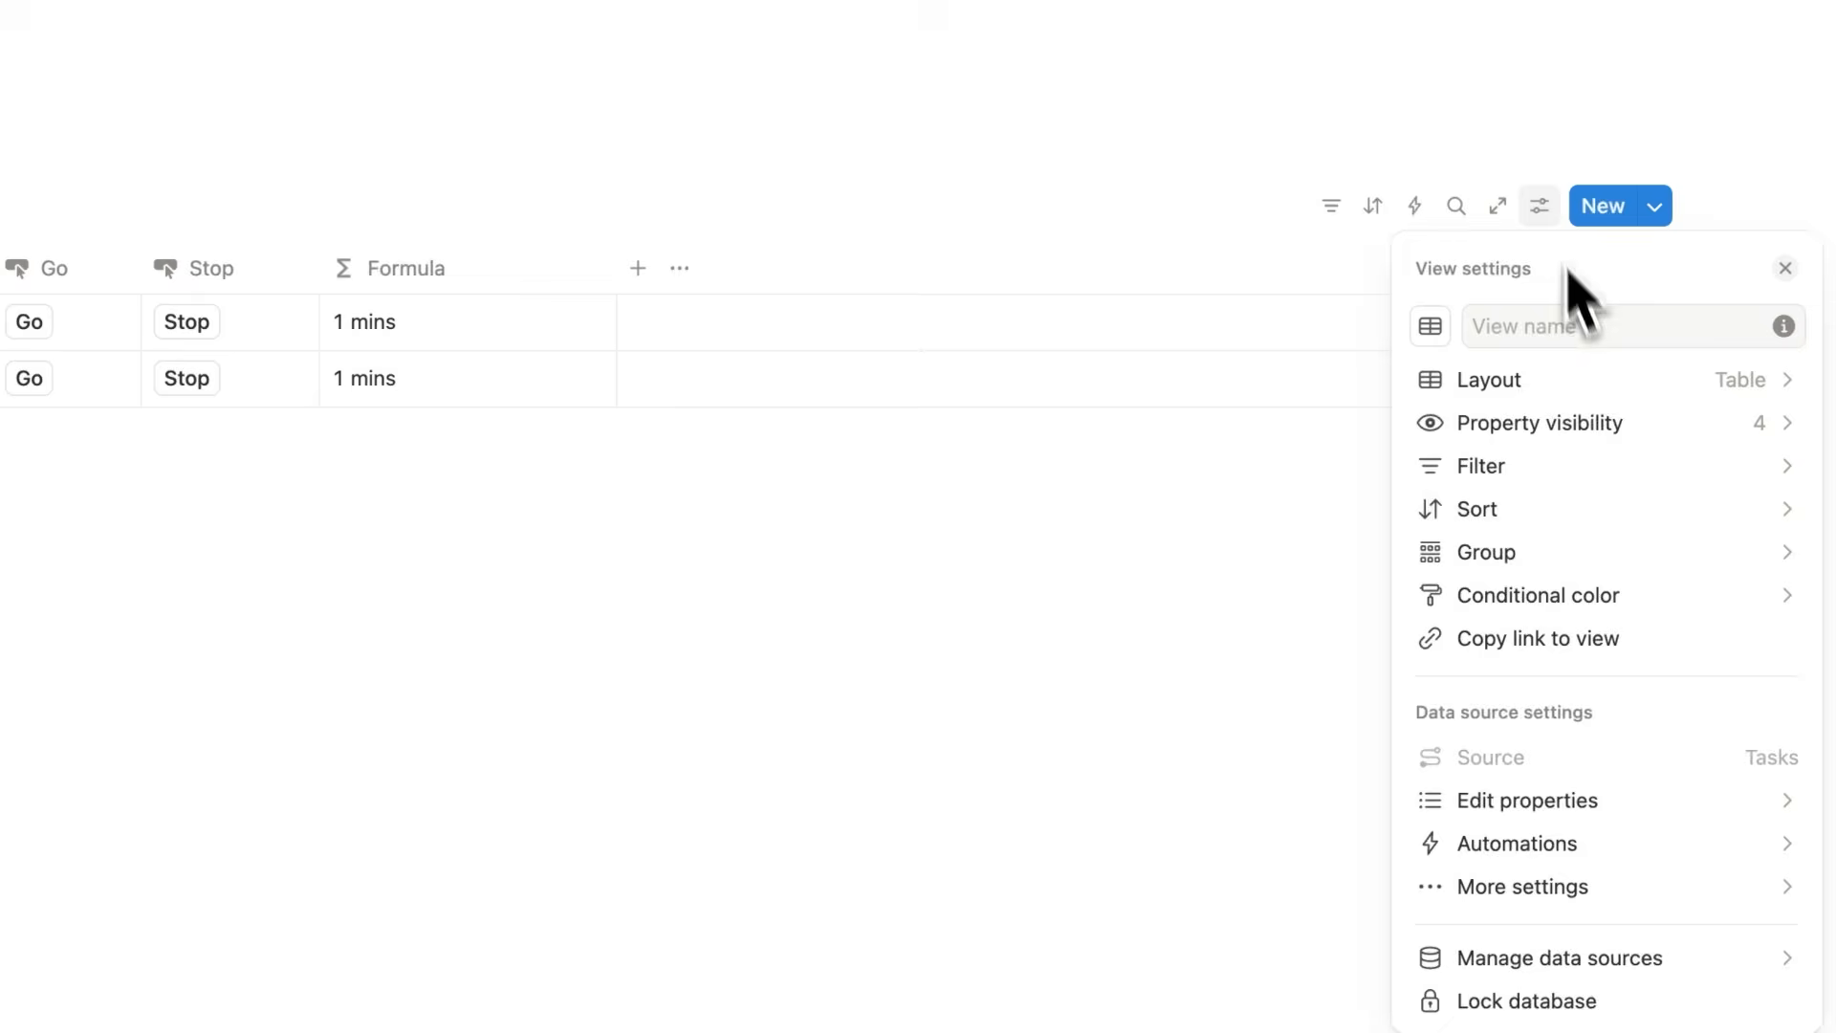
pyautogui.click(1700, 425)
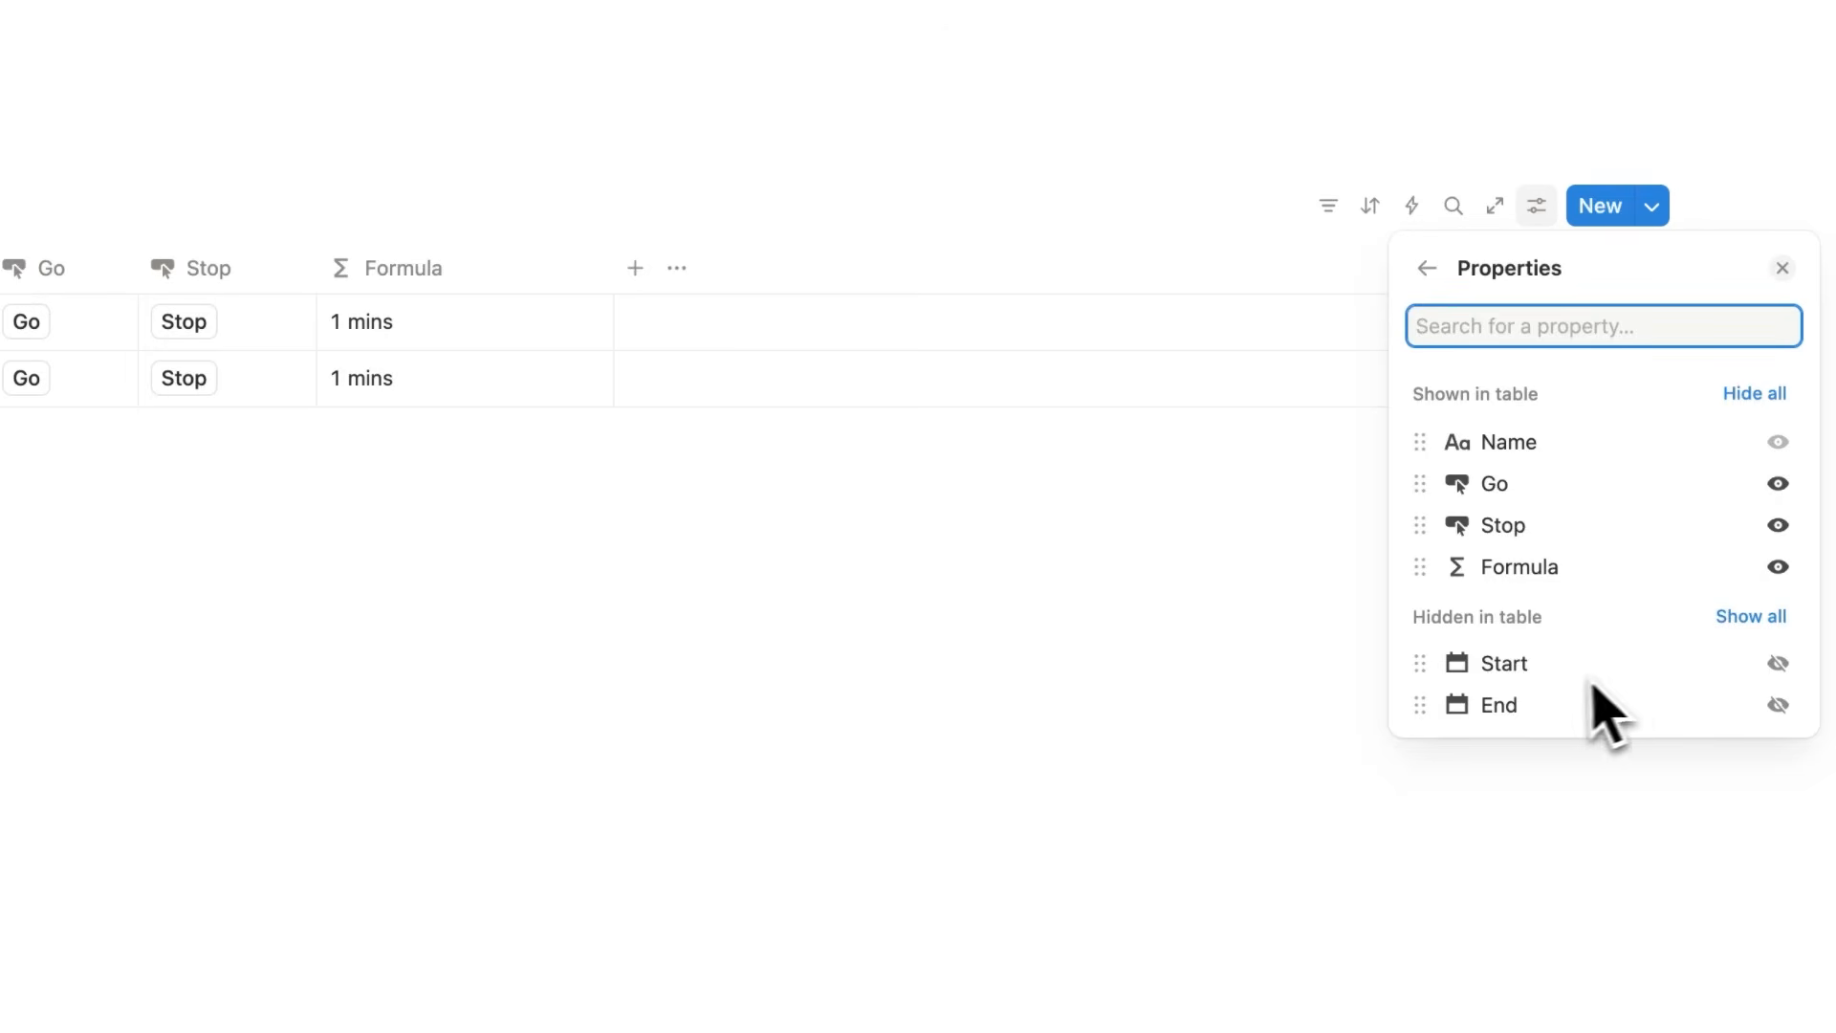
pyautogui.click(1771, 715)
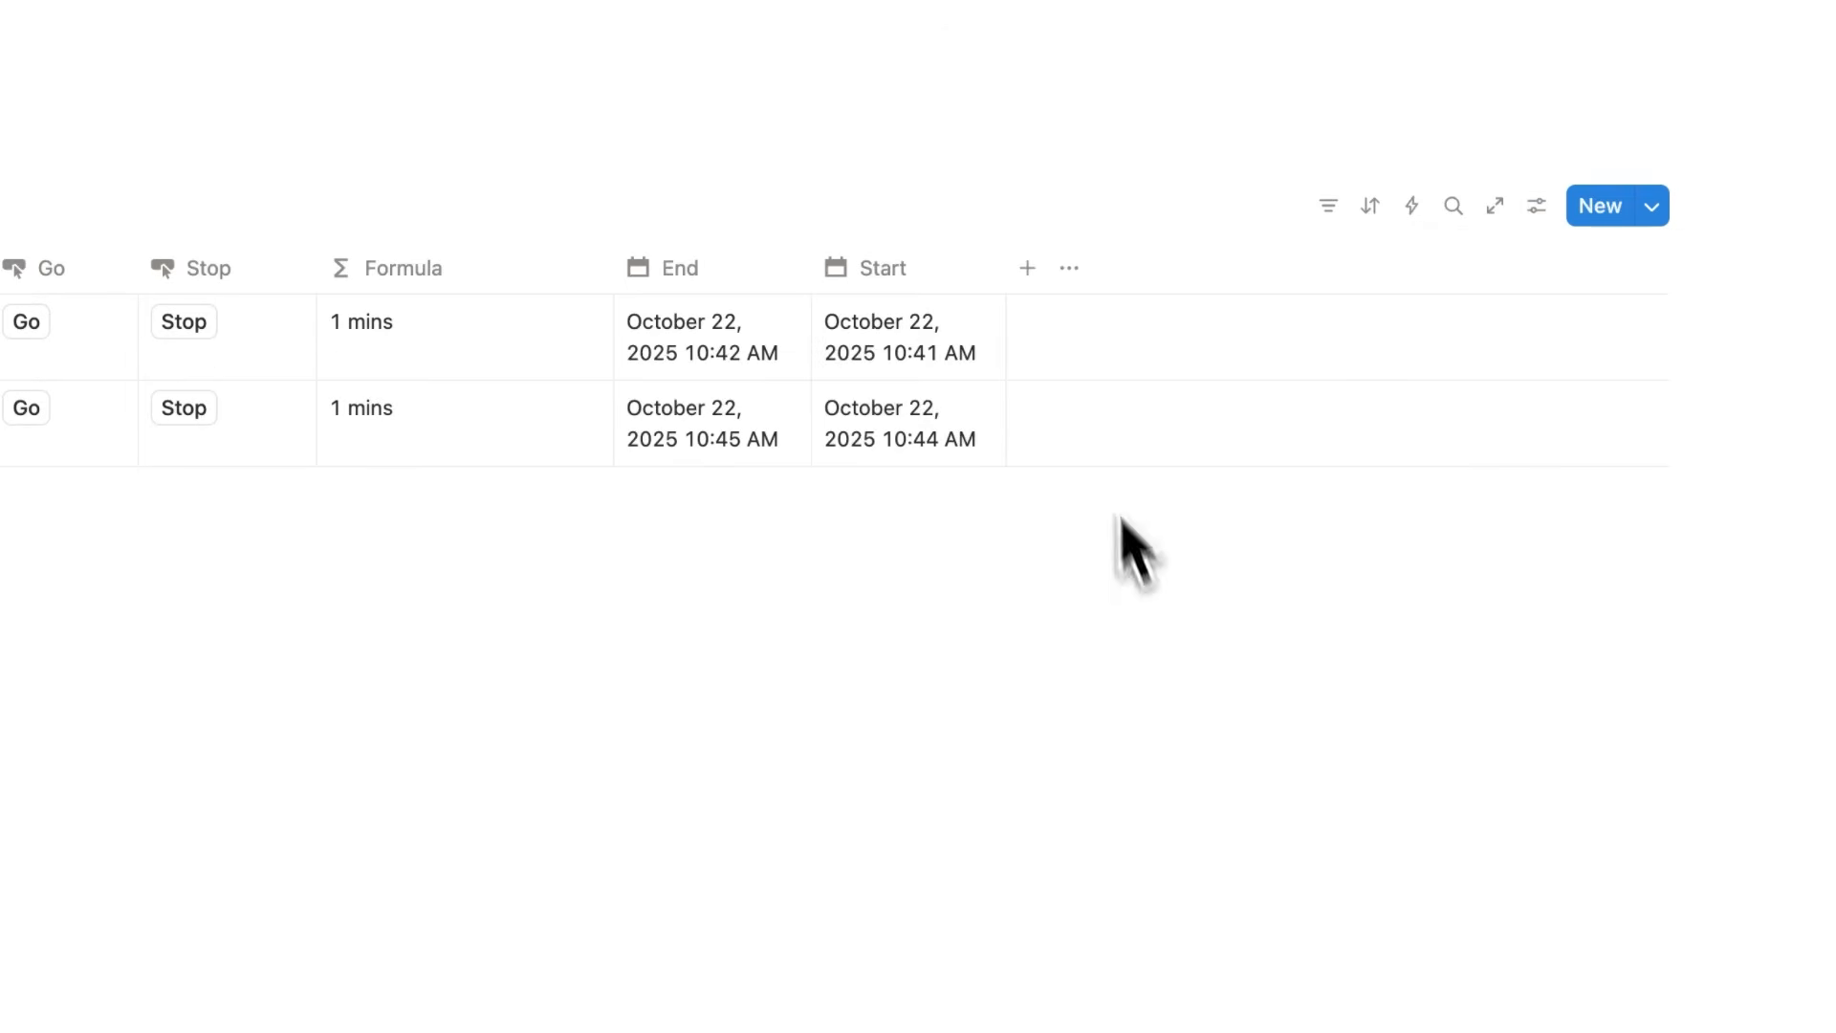
pyautogui.moveTo(402, 268); pyautogui.dragTo(999, 306)
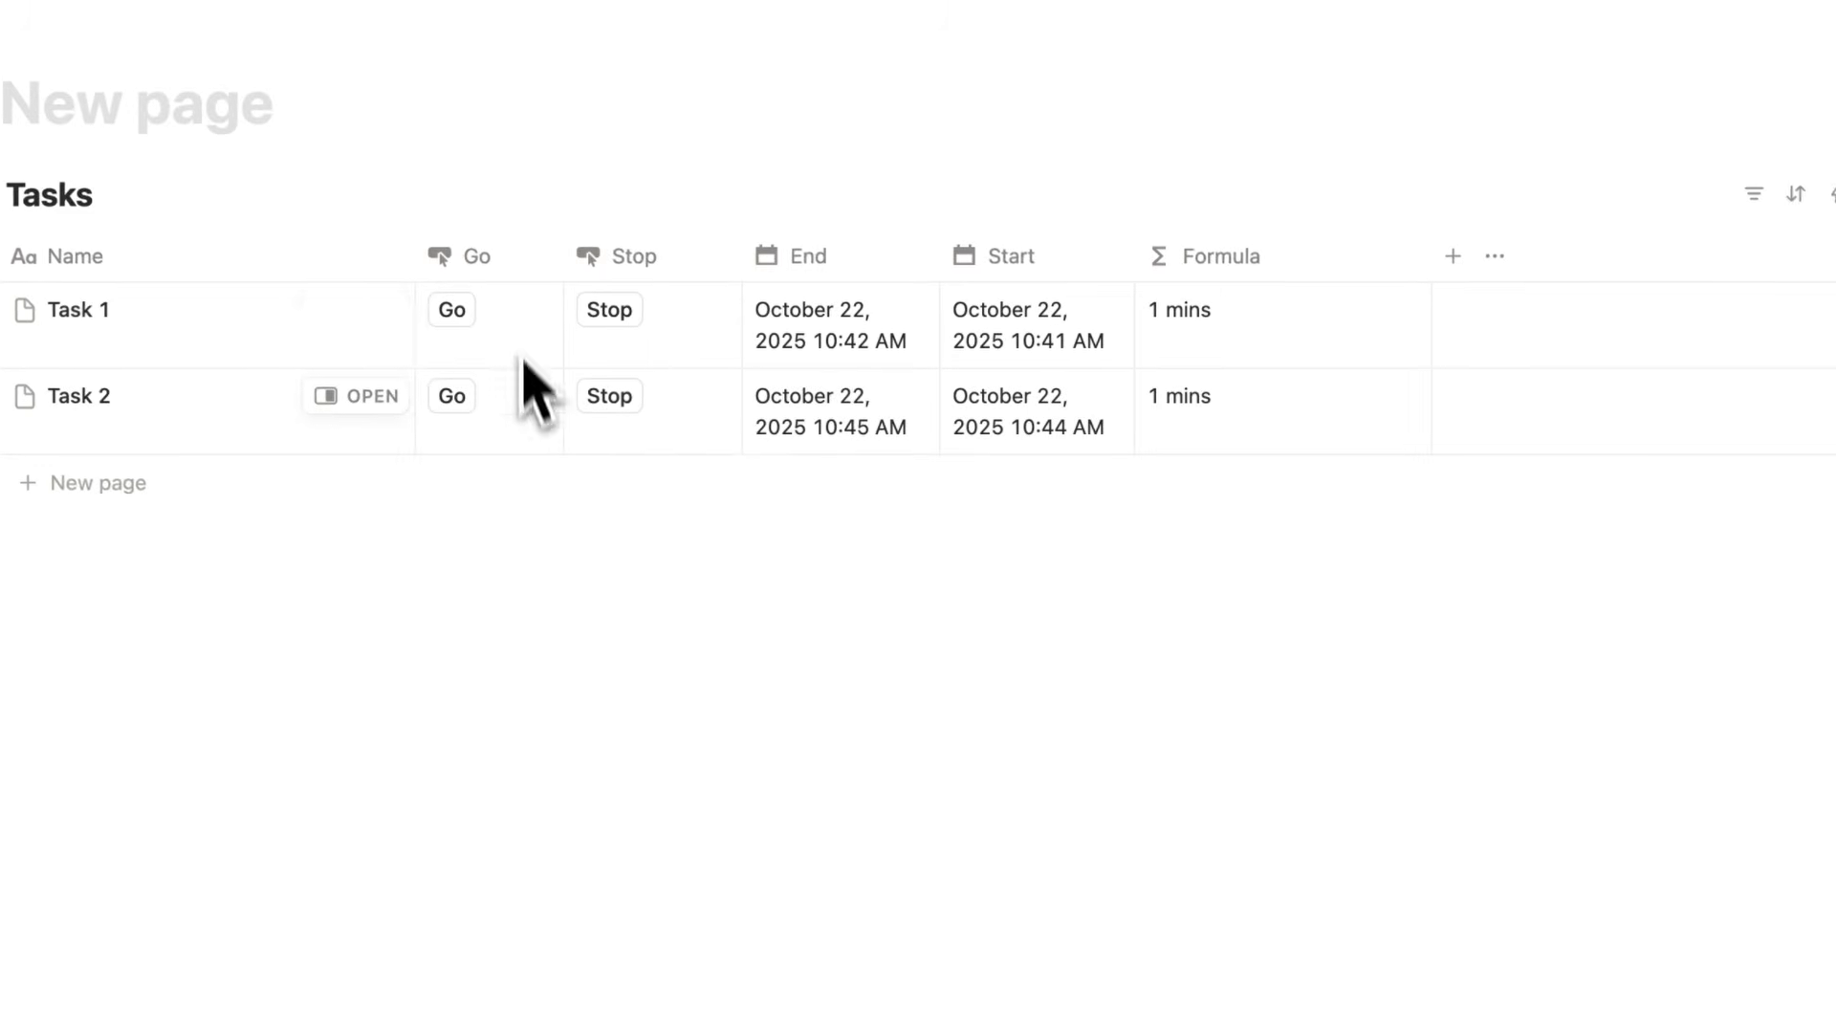
# Delete the Stop and Go button properties from the Tasks database.
pyautogui.click(671, 271)
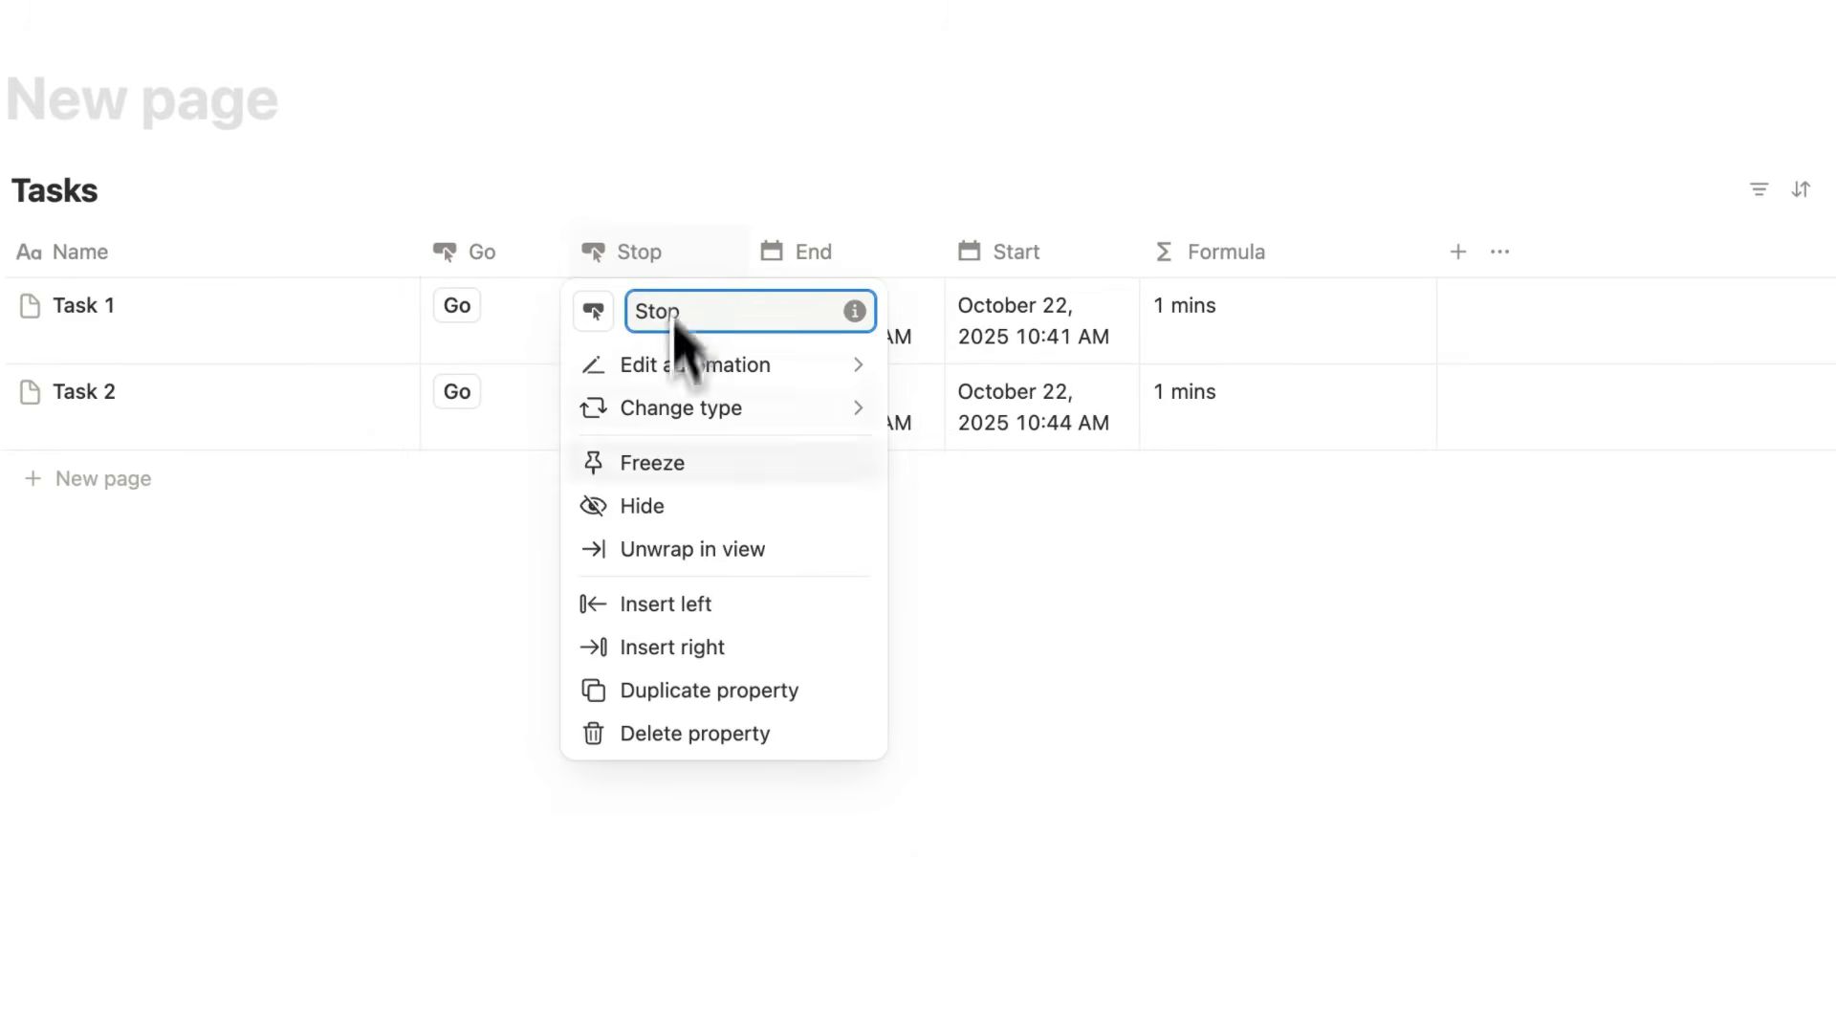
pyautogui.click(687, 735)
pyautogui.click(940, 562)
pyautogui.click(513, 268)
pyautogui.click(555, 732)
pyautogui.click(945, 564)
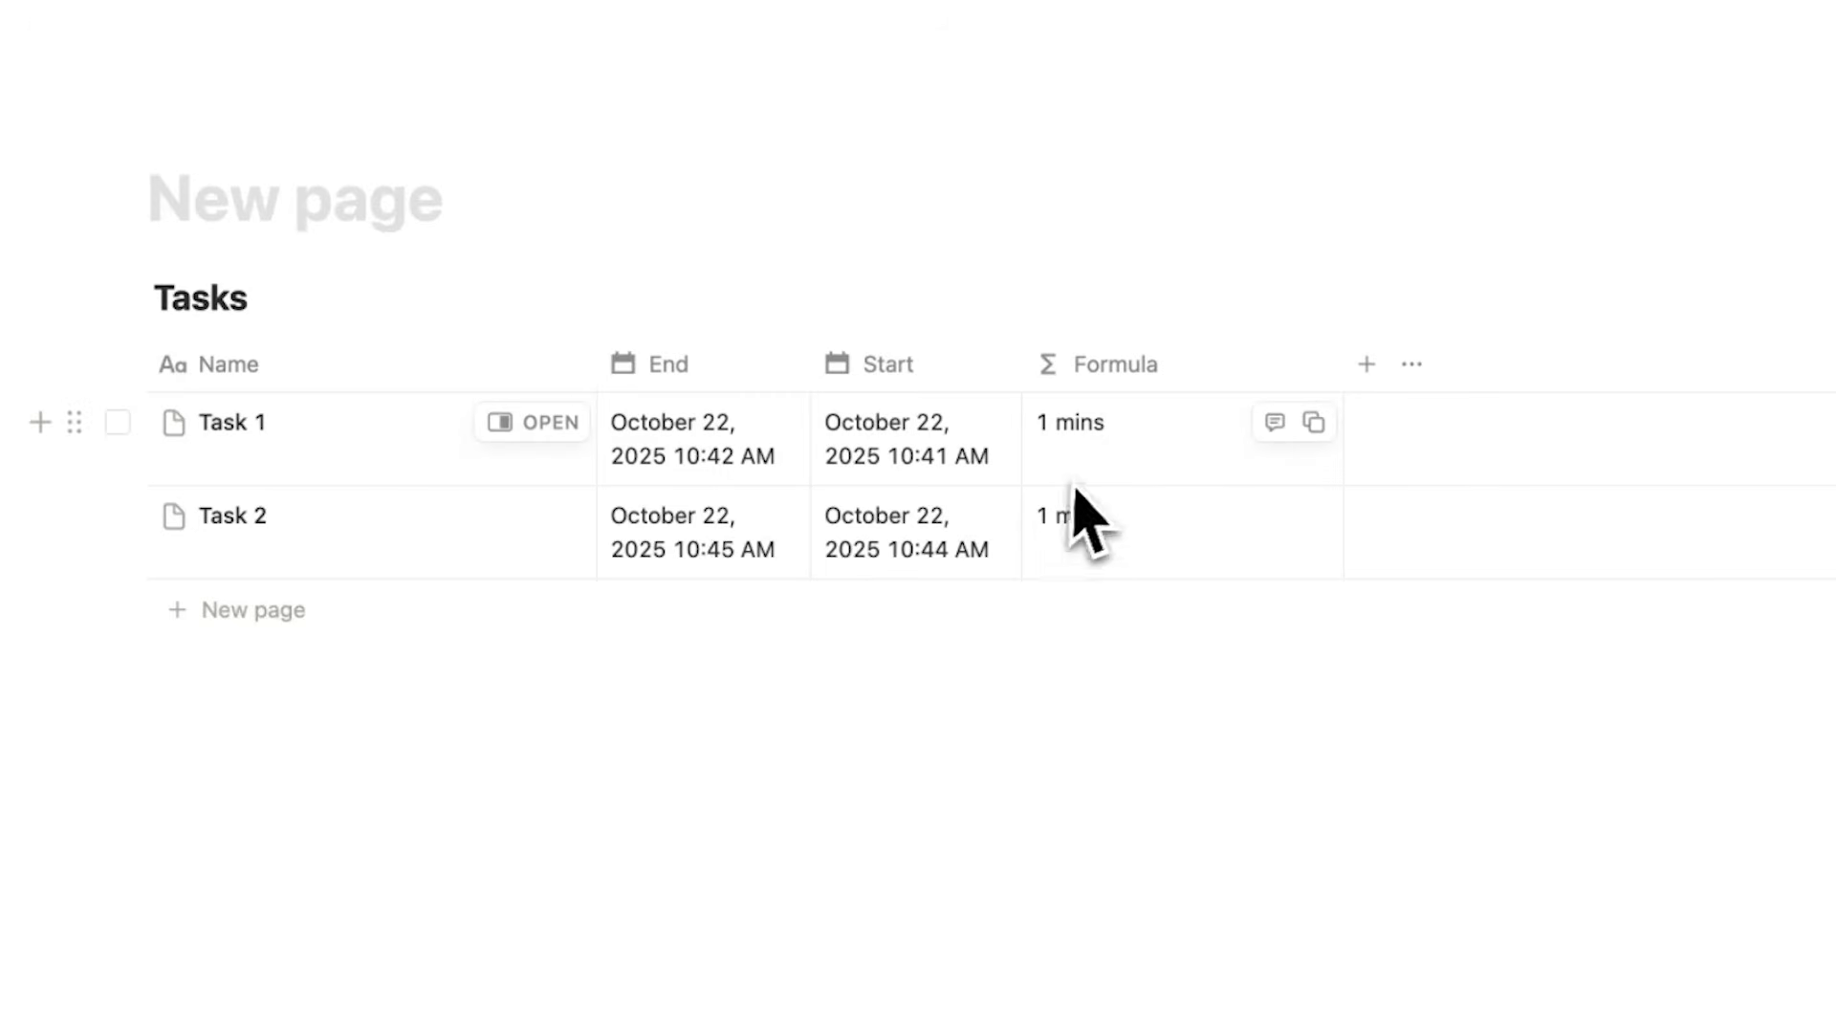
# Insert a button block below the Tasks table and name it New Task.
pyautogui.click(501, 712)
pyautogui.write('/button')
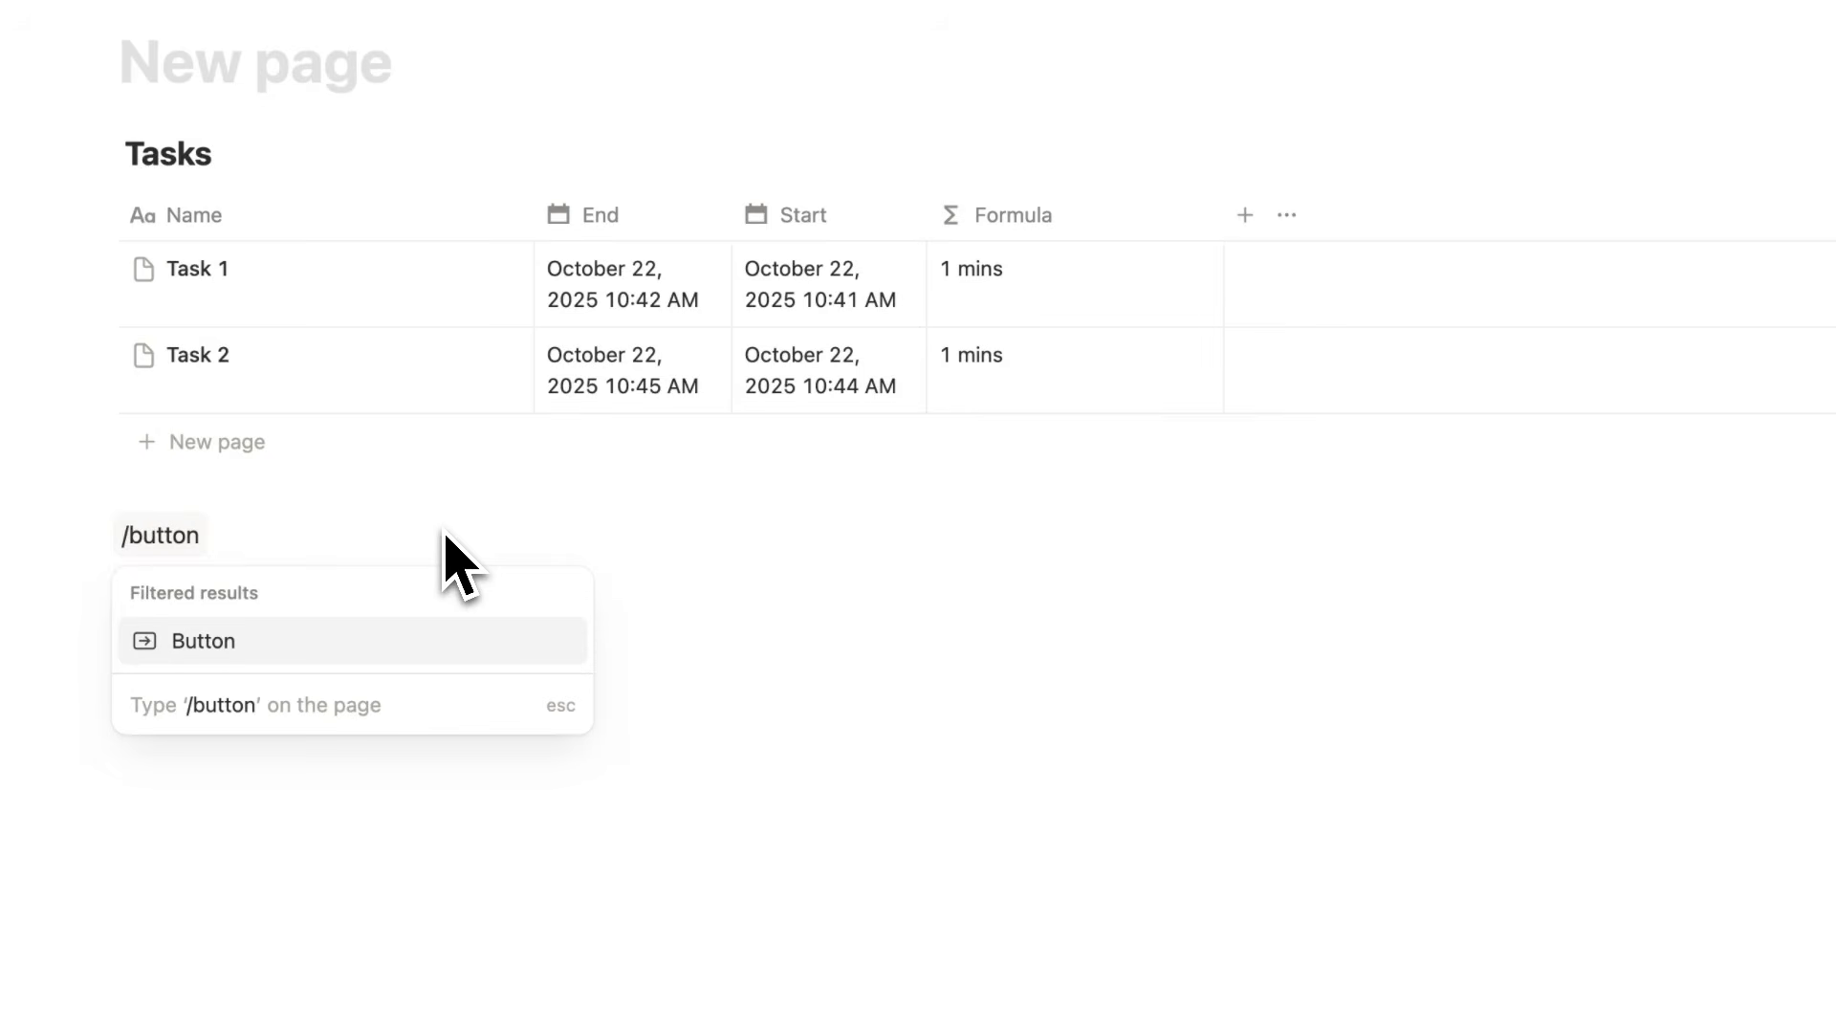
pyautogui.click(368, 650)
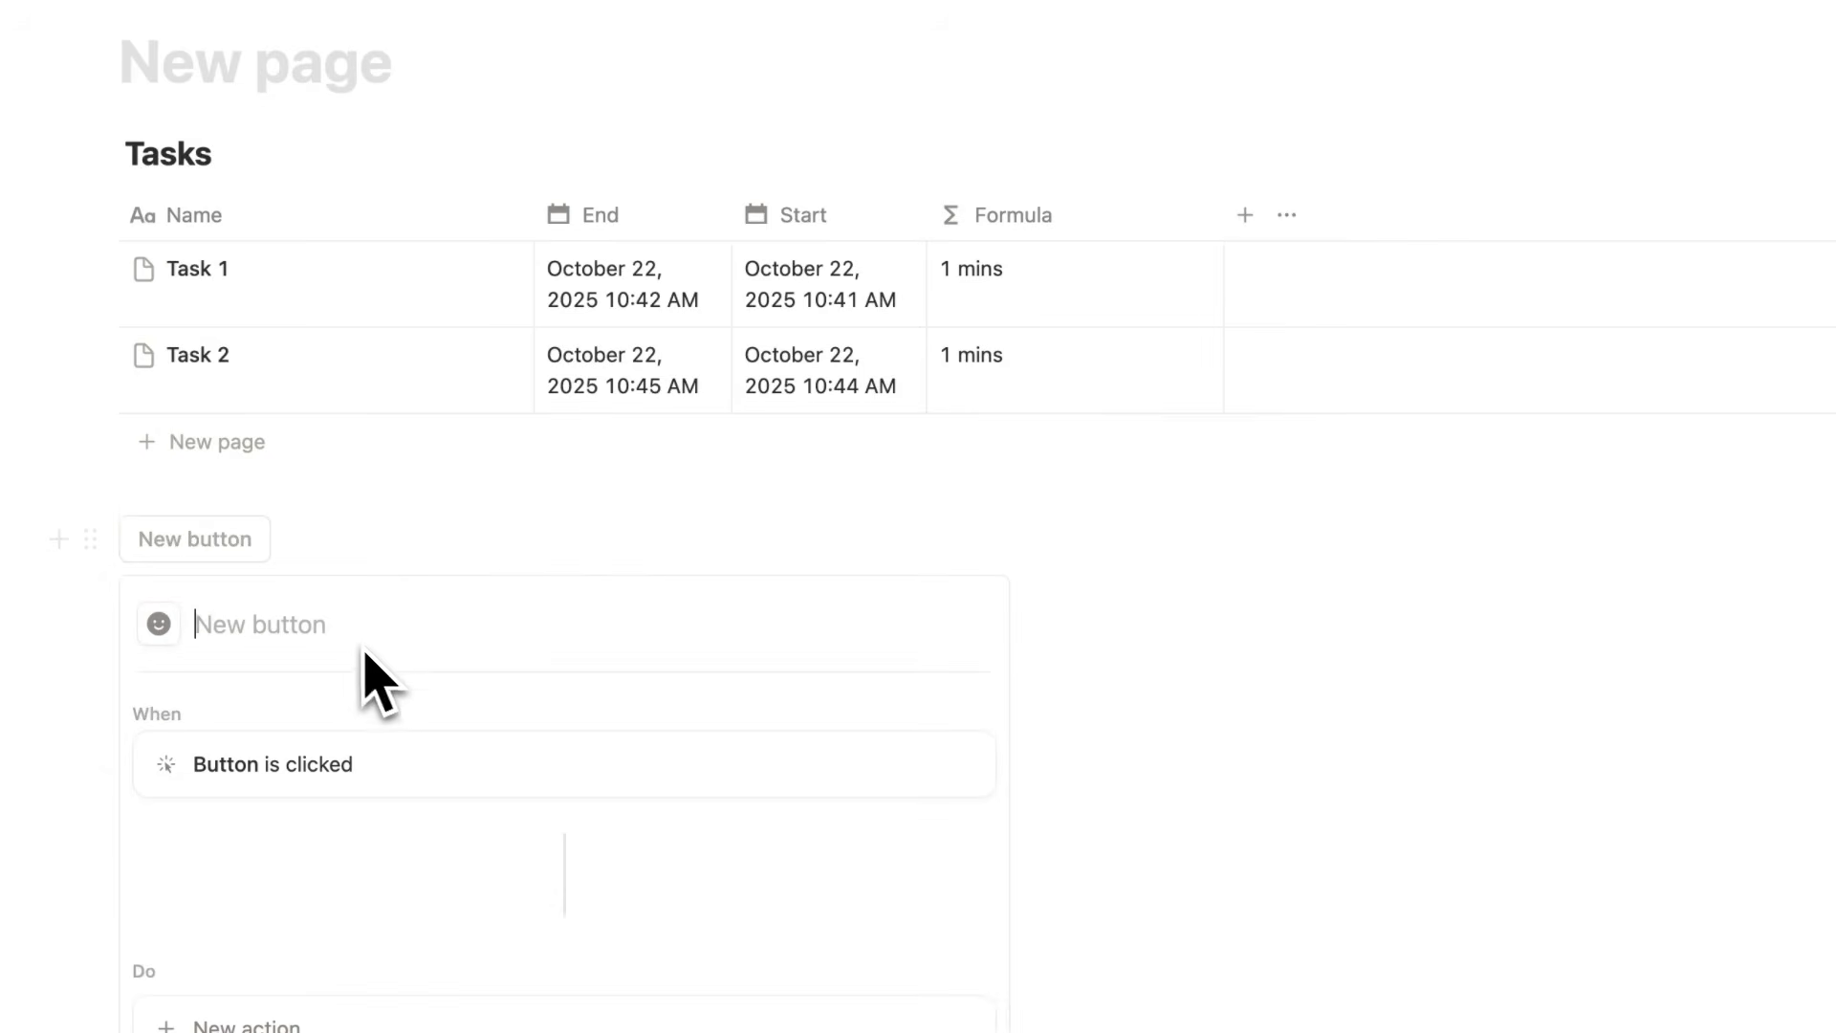
pyautogui.scroll(-3, 921, 525)
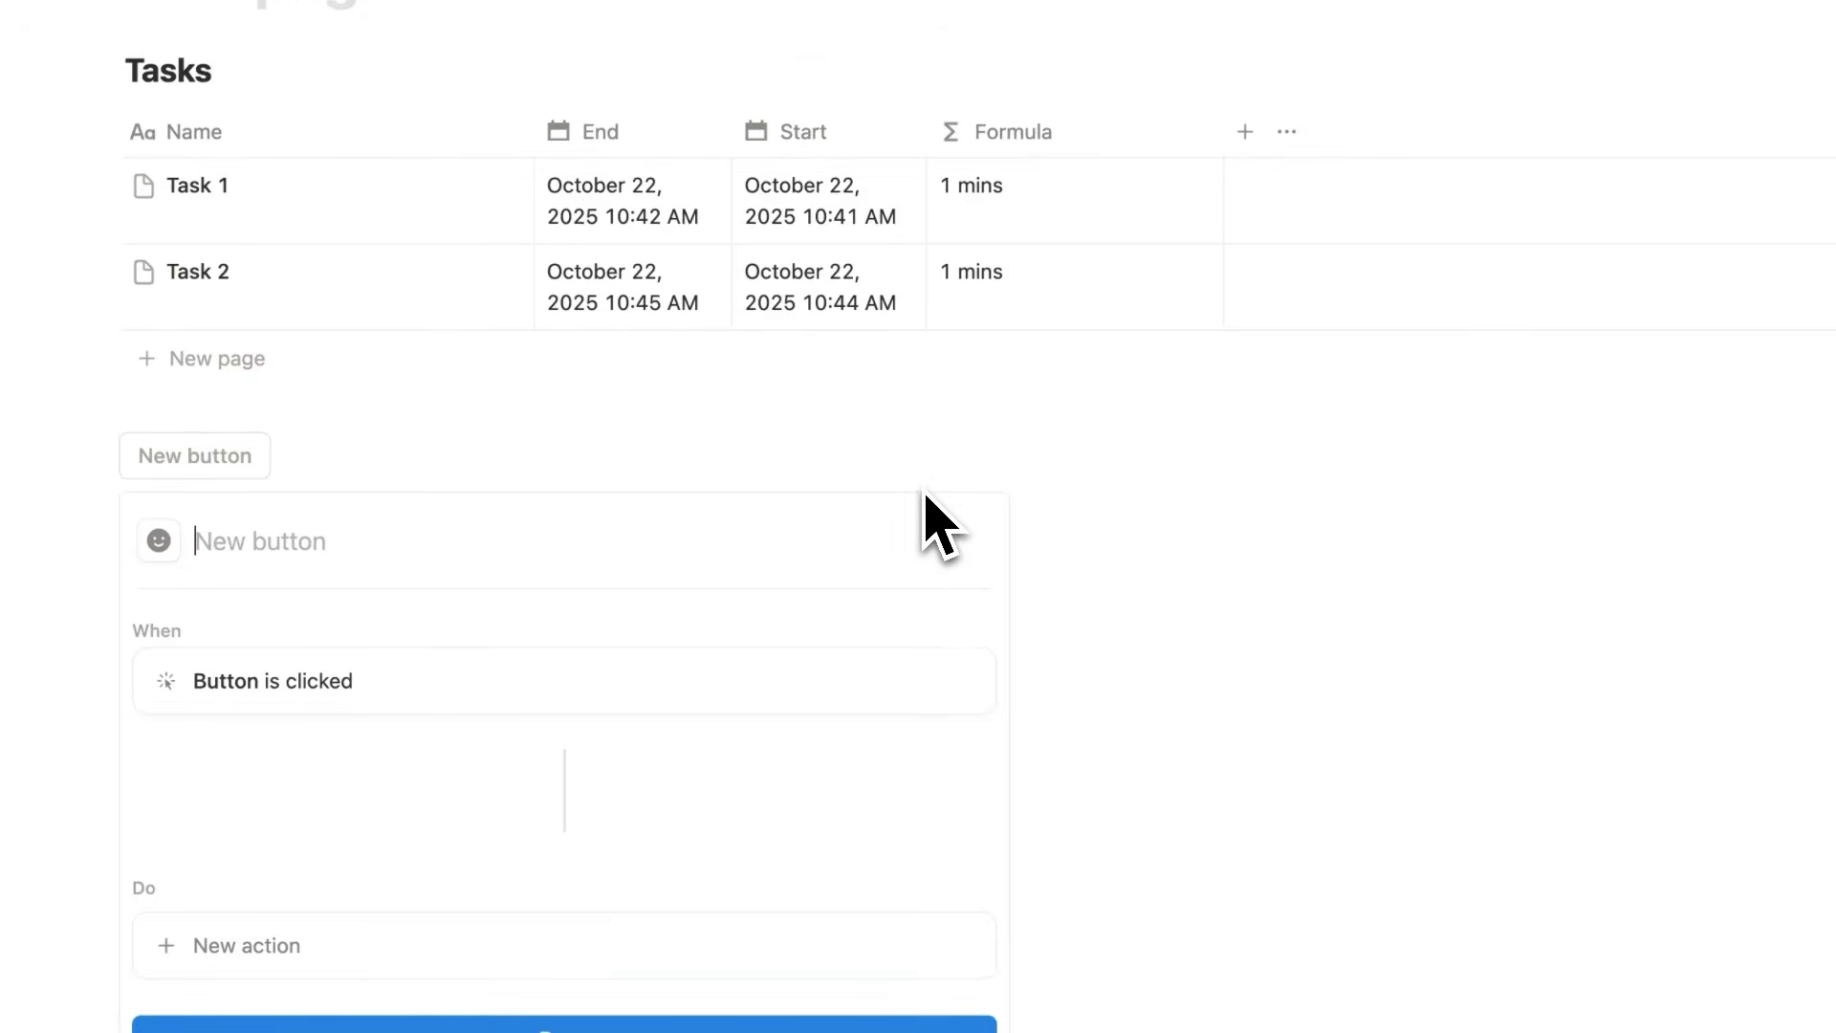
pyautogui.write('New Task')
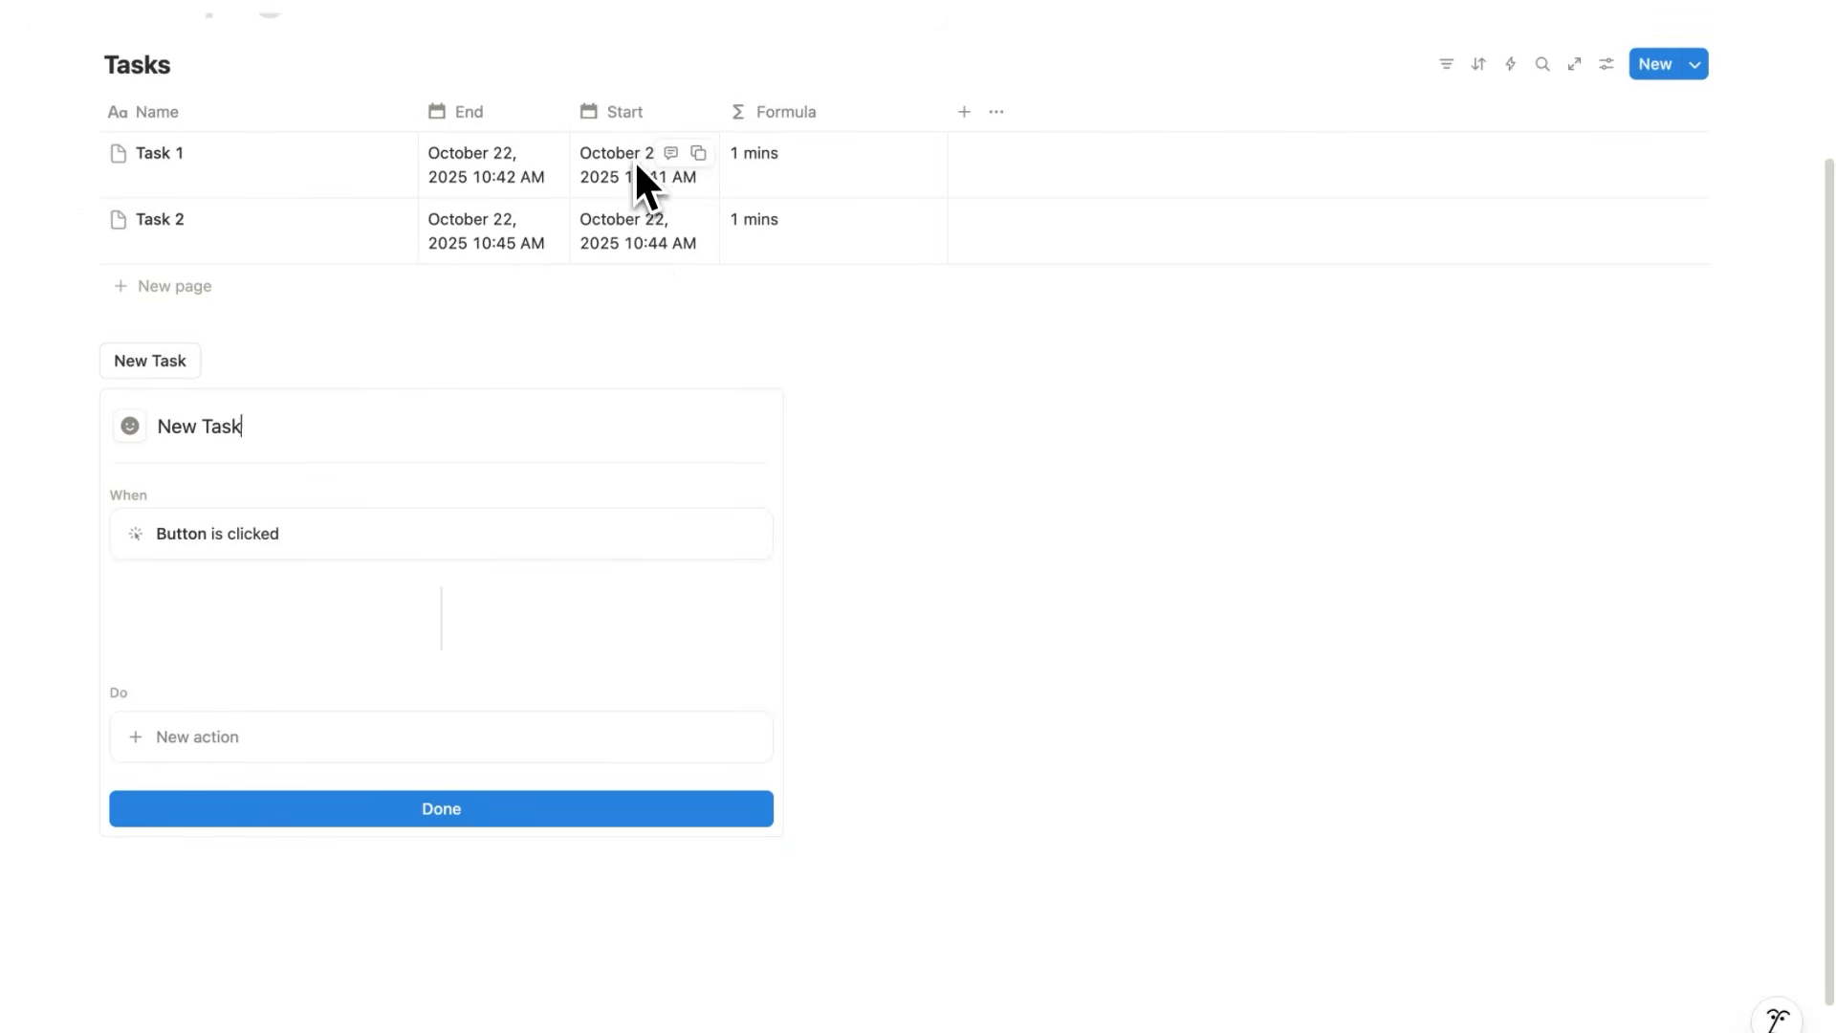
# Give the New Task button an action that adds a page to the Tasks data source.
pyautogui.click(295, 742)
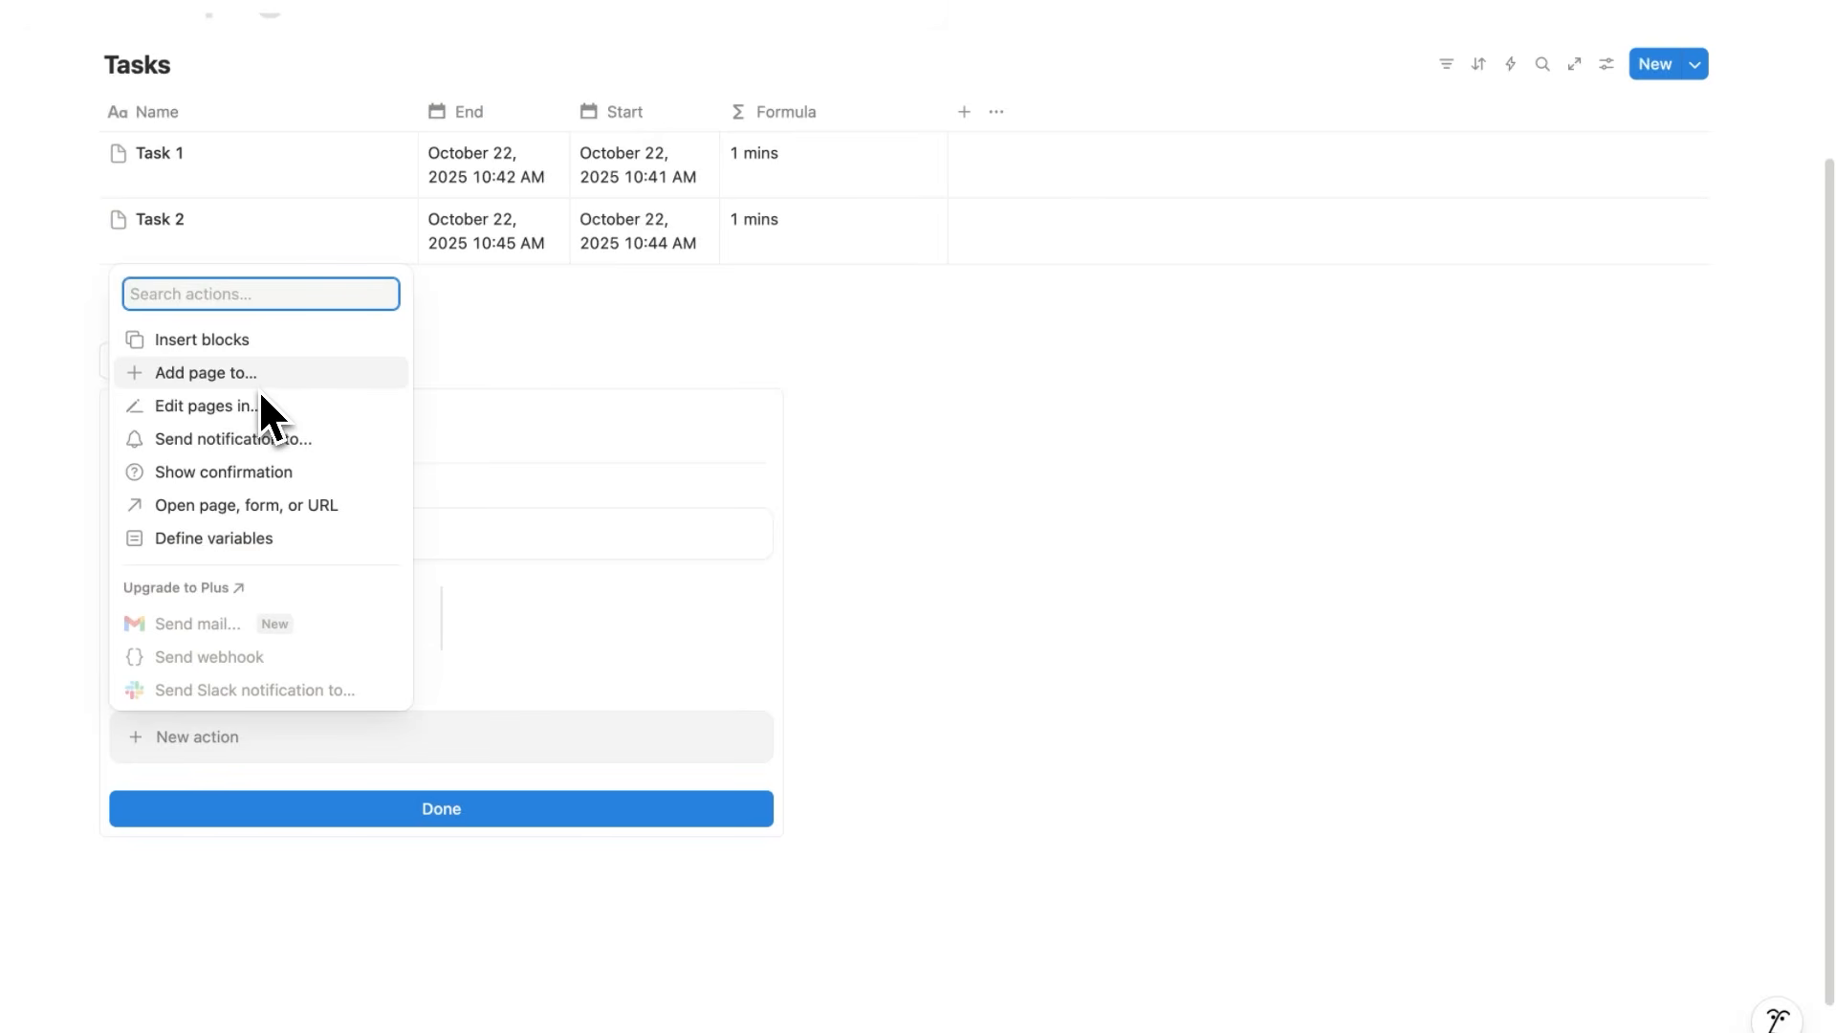
pyautogui.click(264, 381)
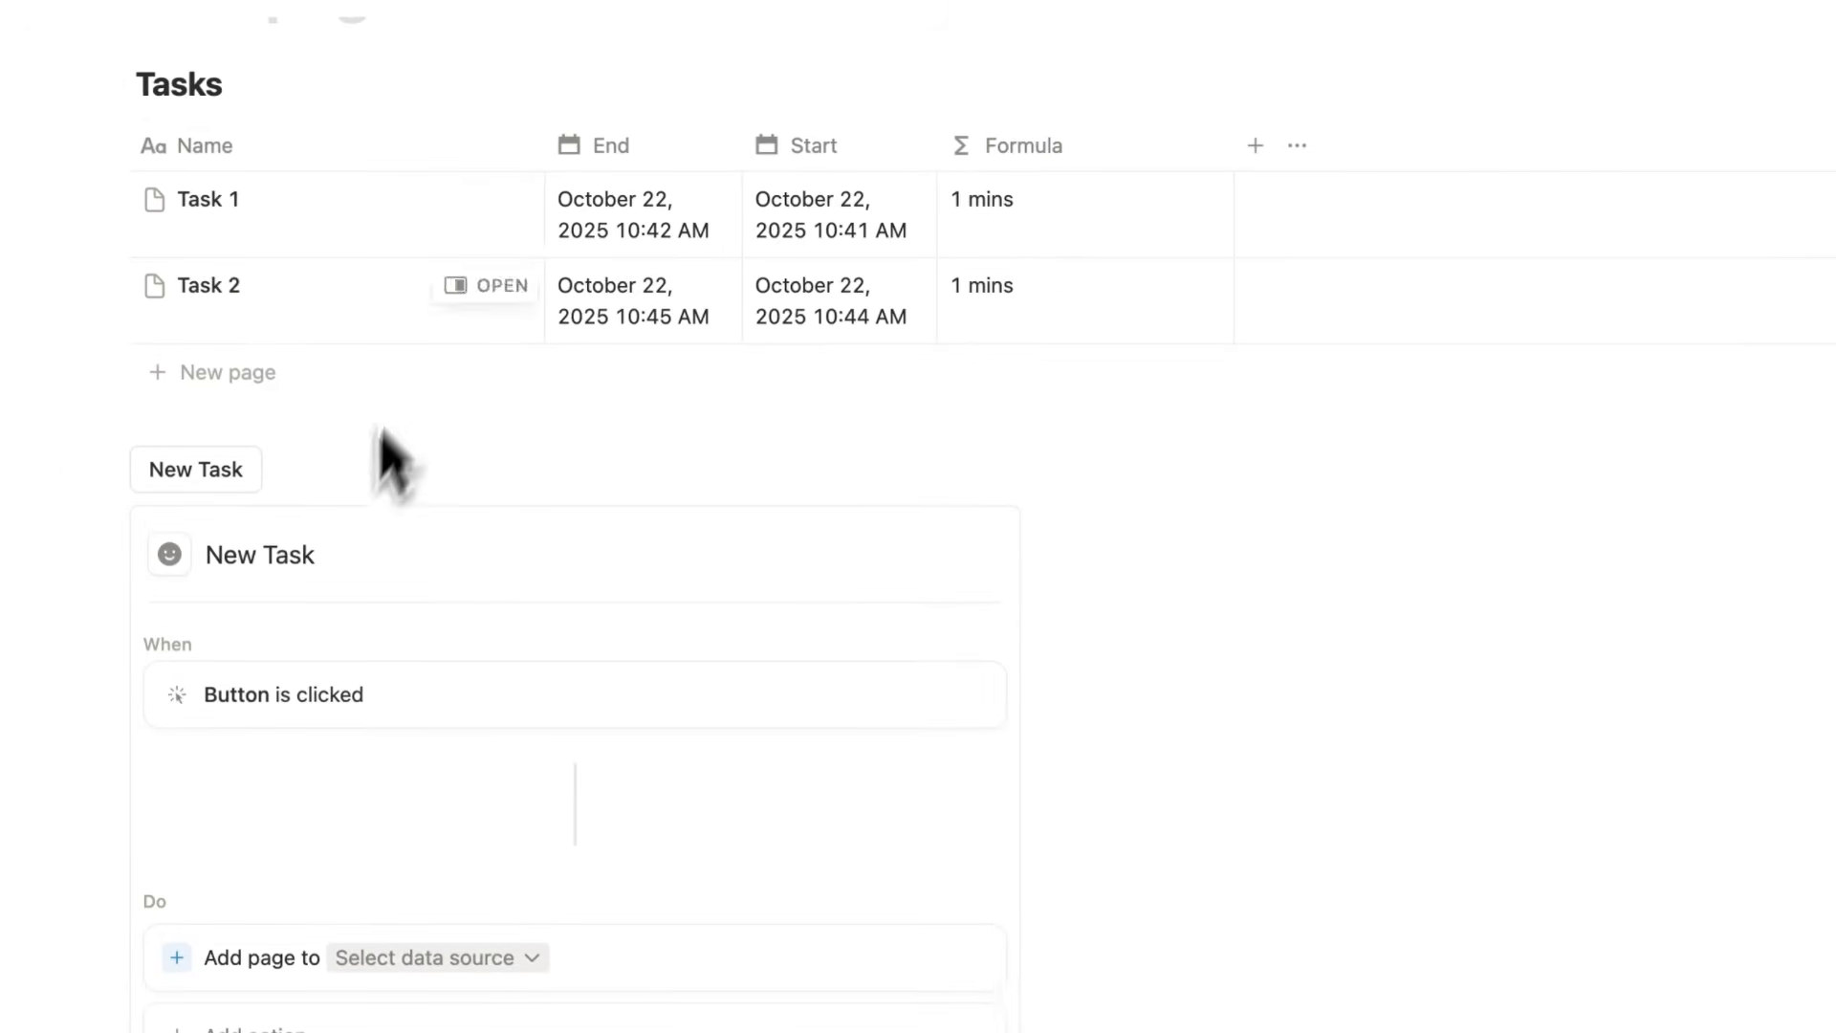
pyautogui.scroll(-3, 639, 421)
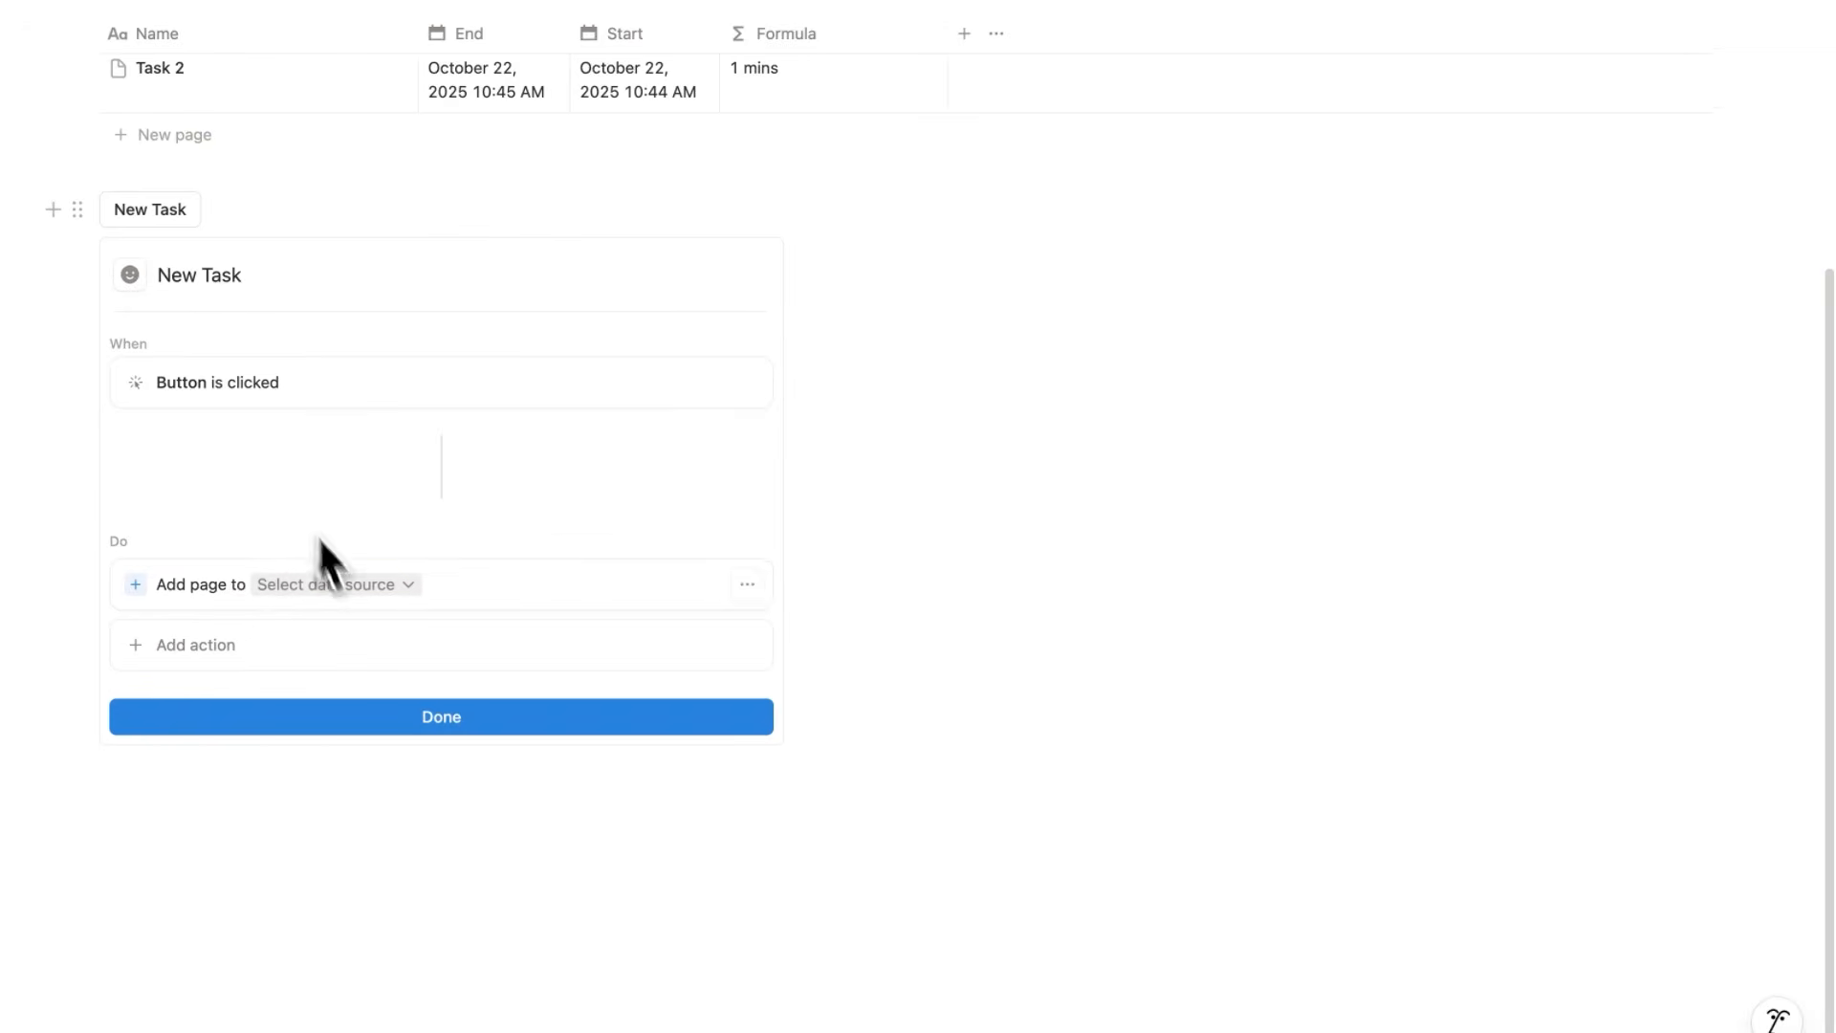
pyautogui.click(339, 585)
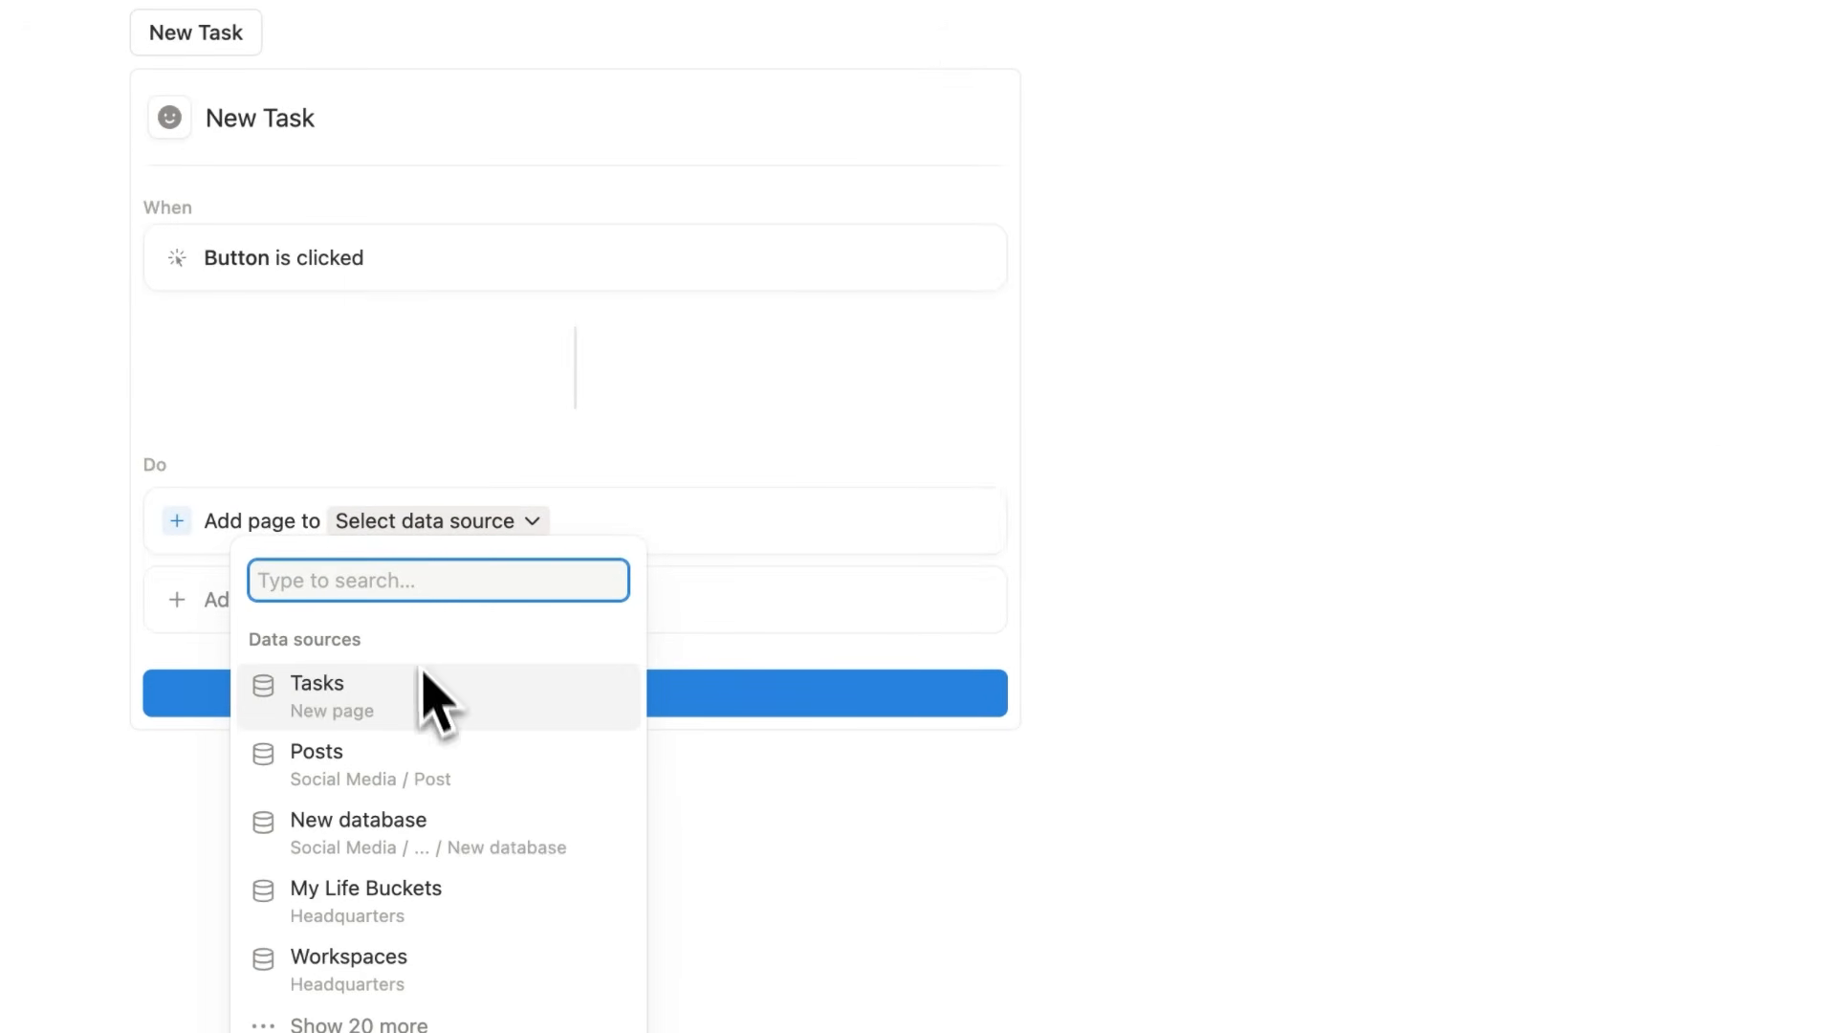
pyautogui.click(512, 702)
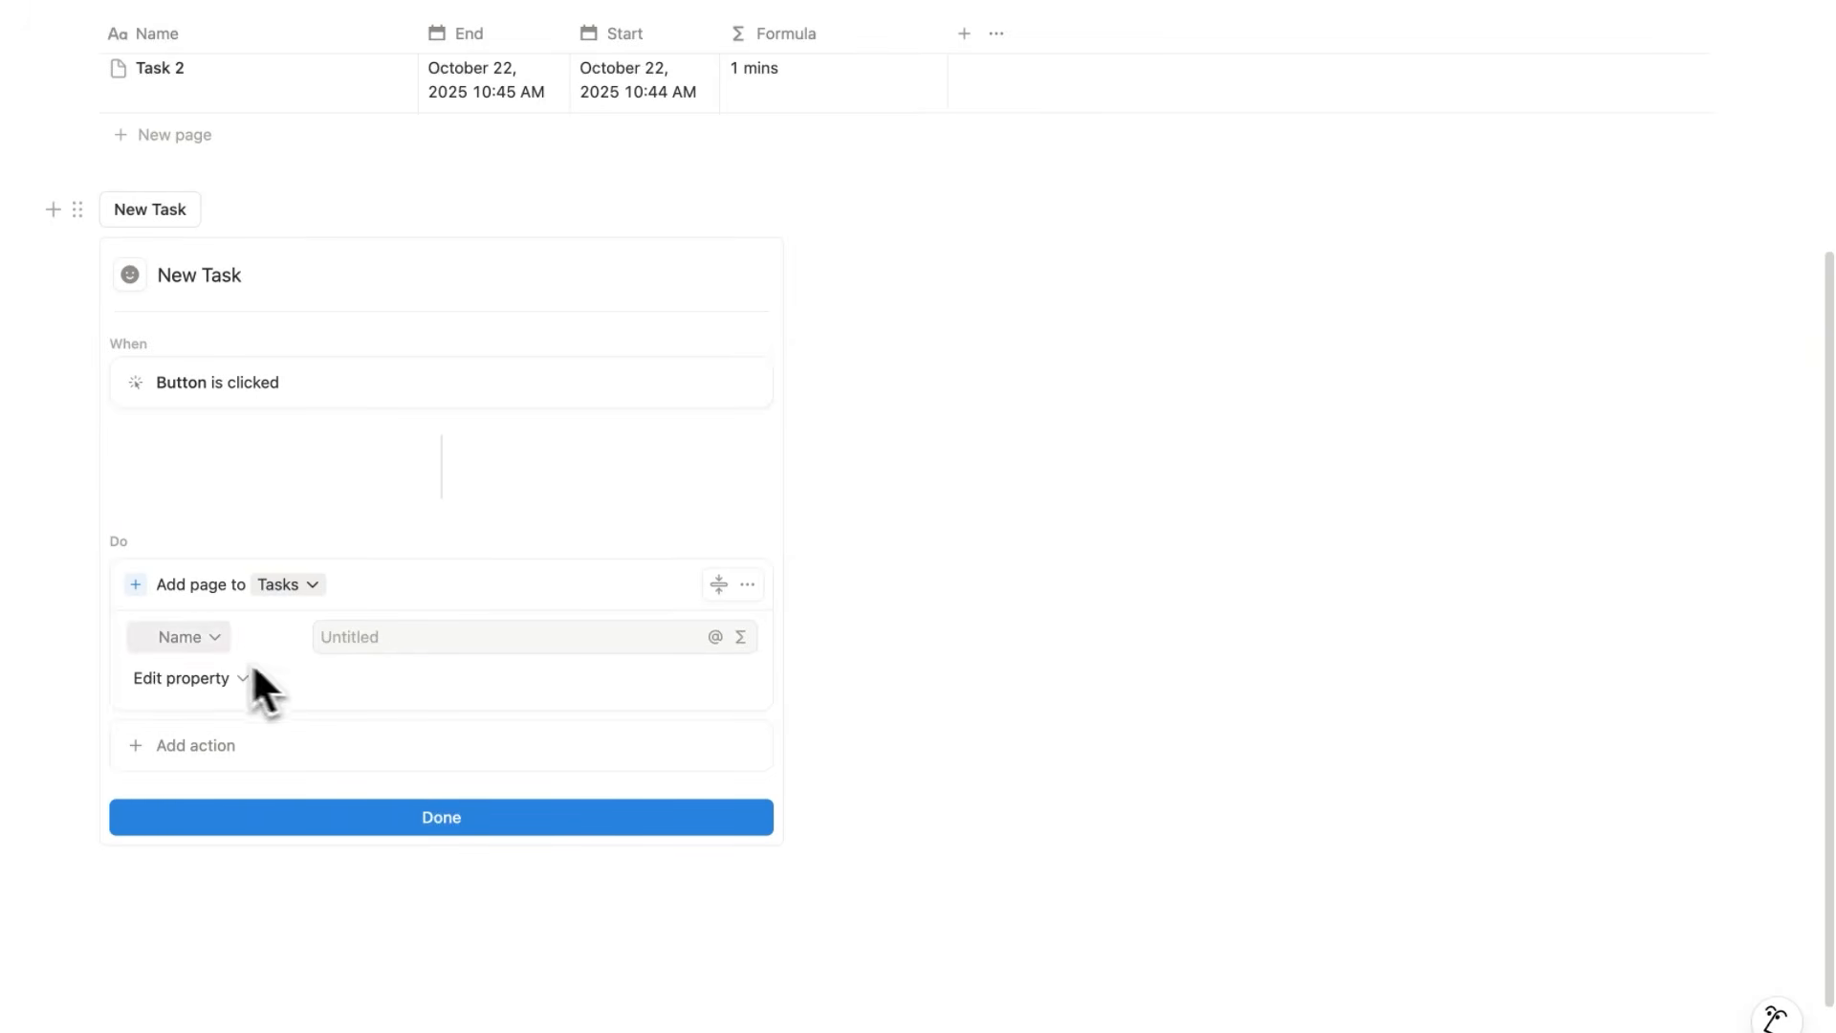
# Set the added page's Start property to Time triggered in the New Task button's action.
pyautogui.click(181, 678)
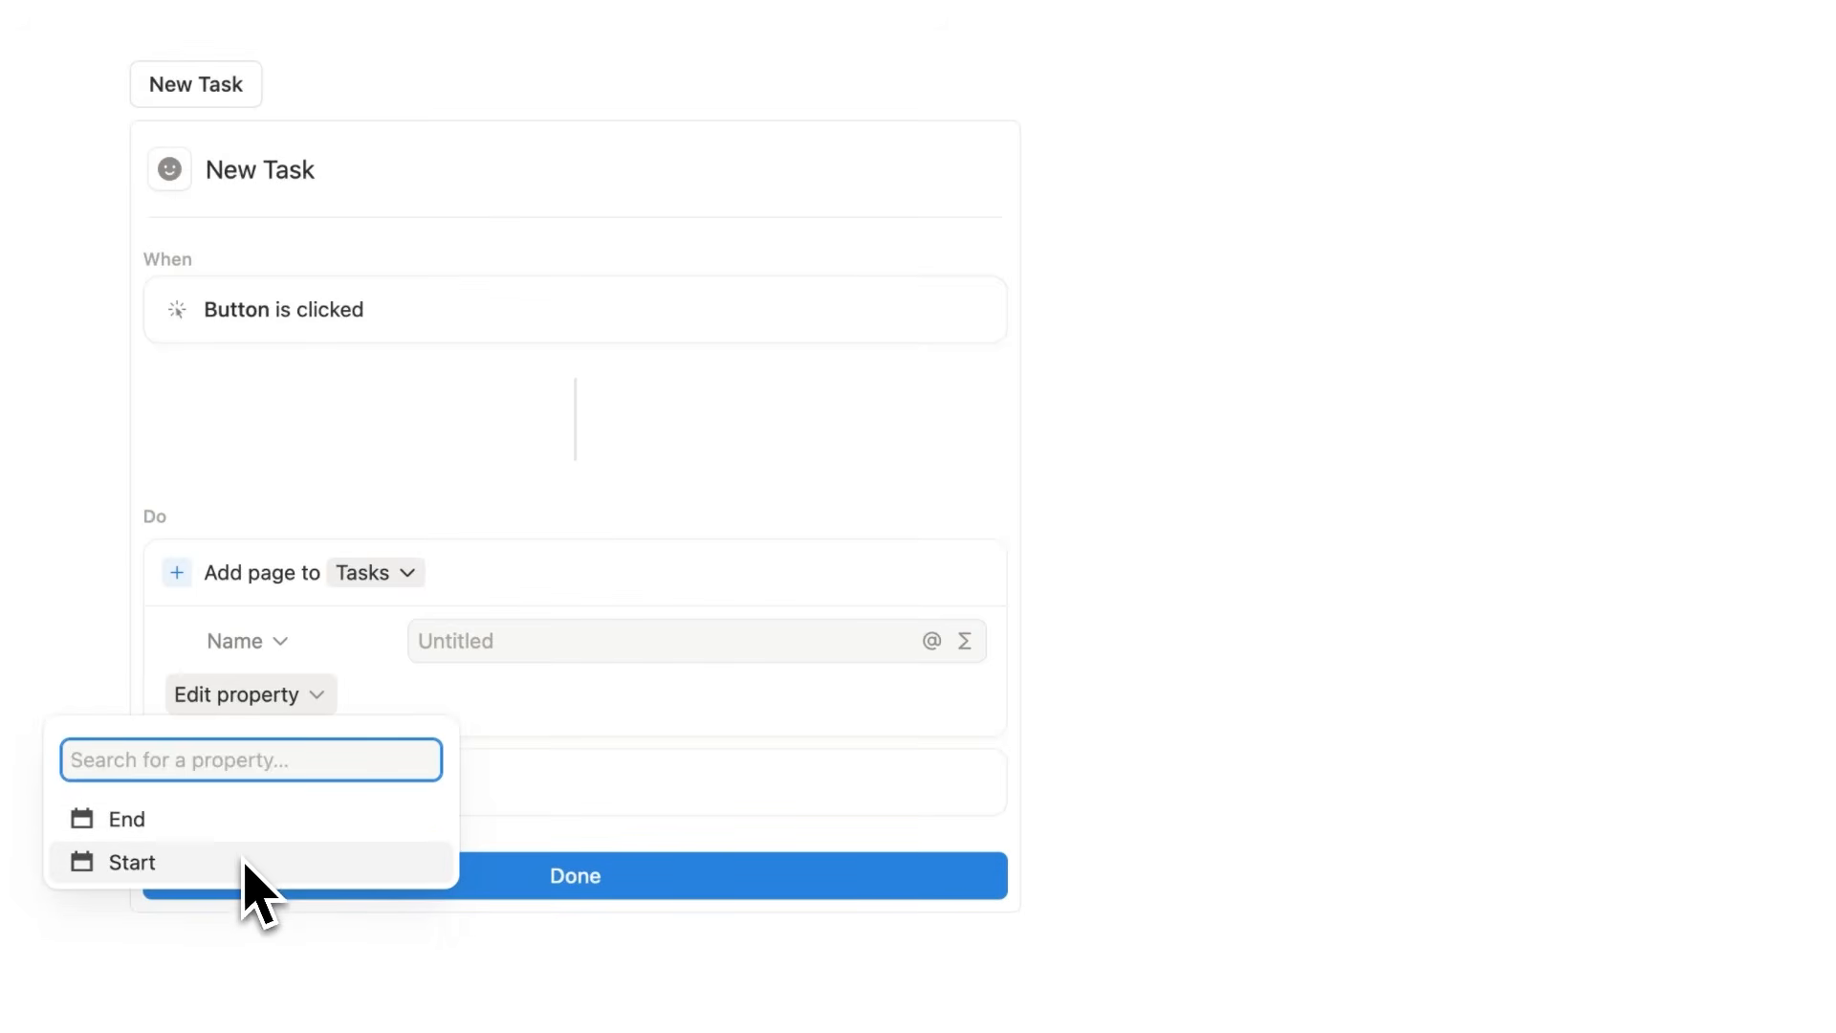
pyautogui.click(247, 864)
pyautogui.click(697, 695)
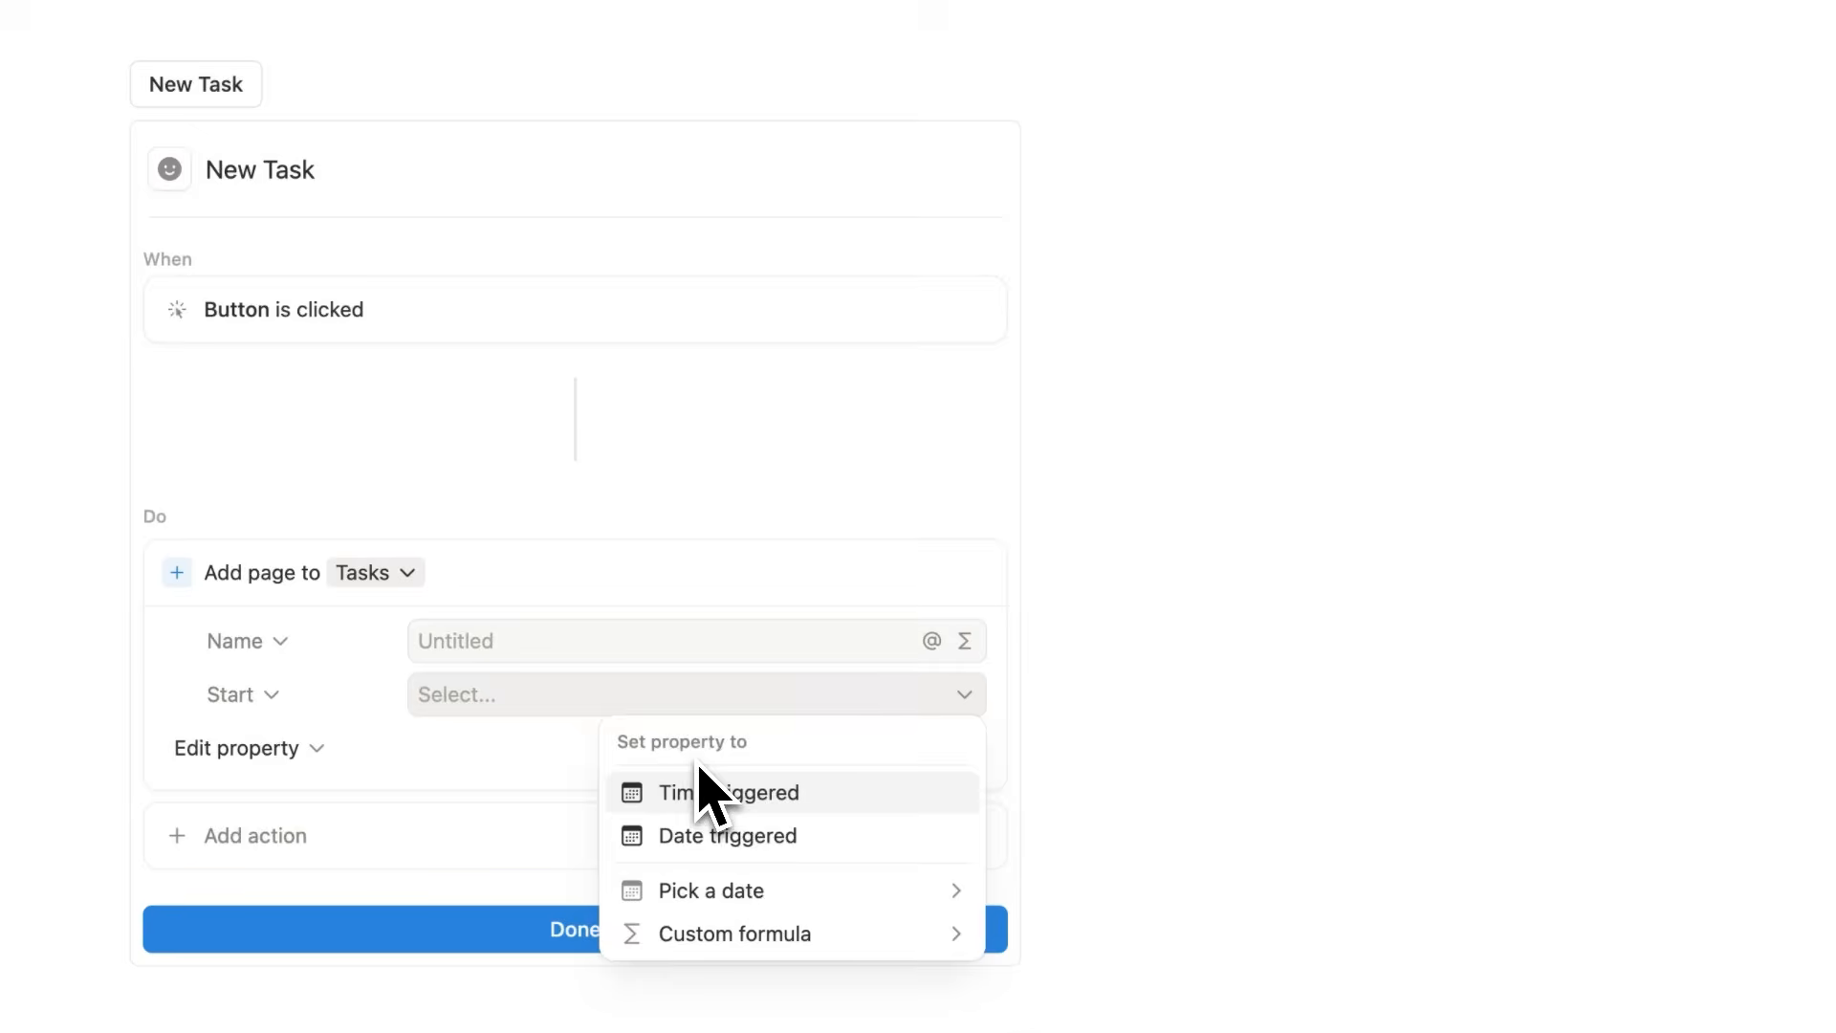
pyautogui.click(707, 798)
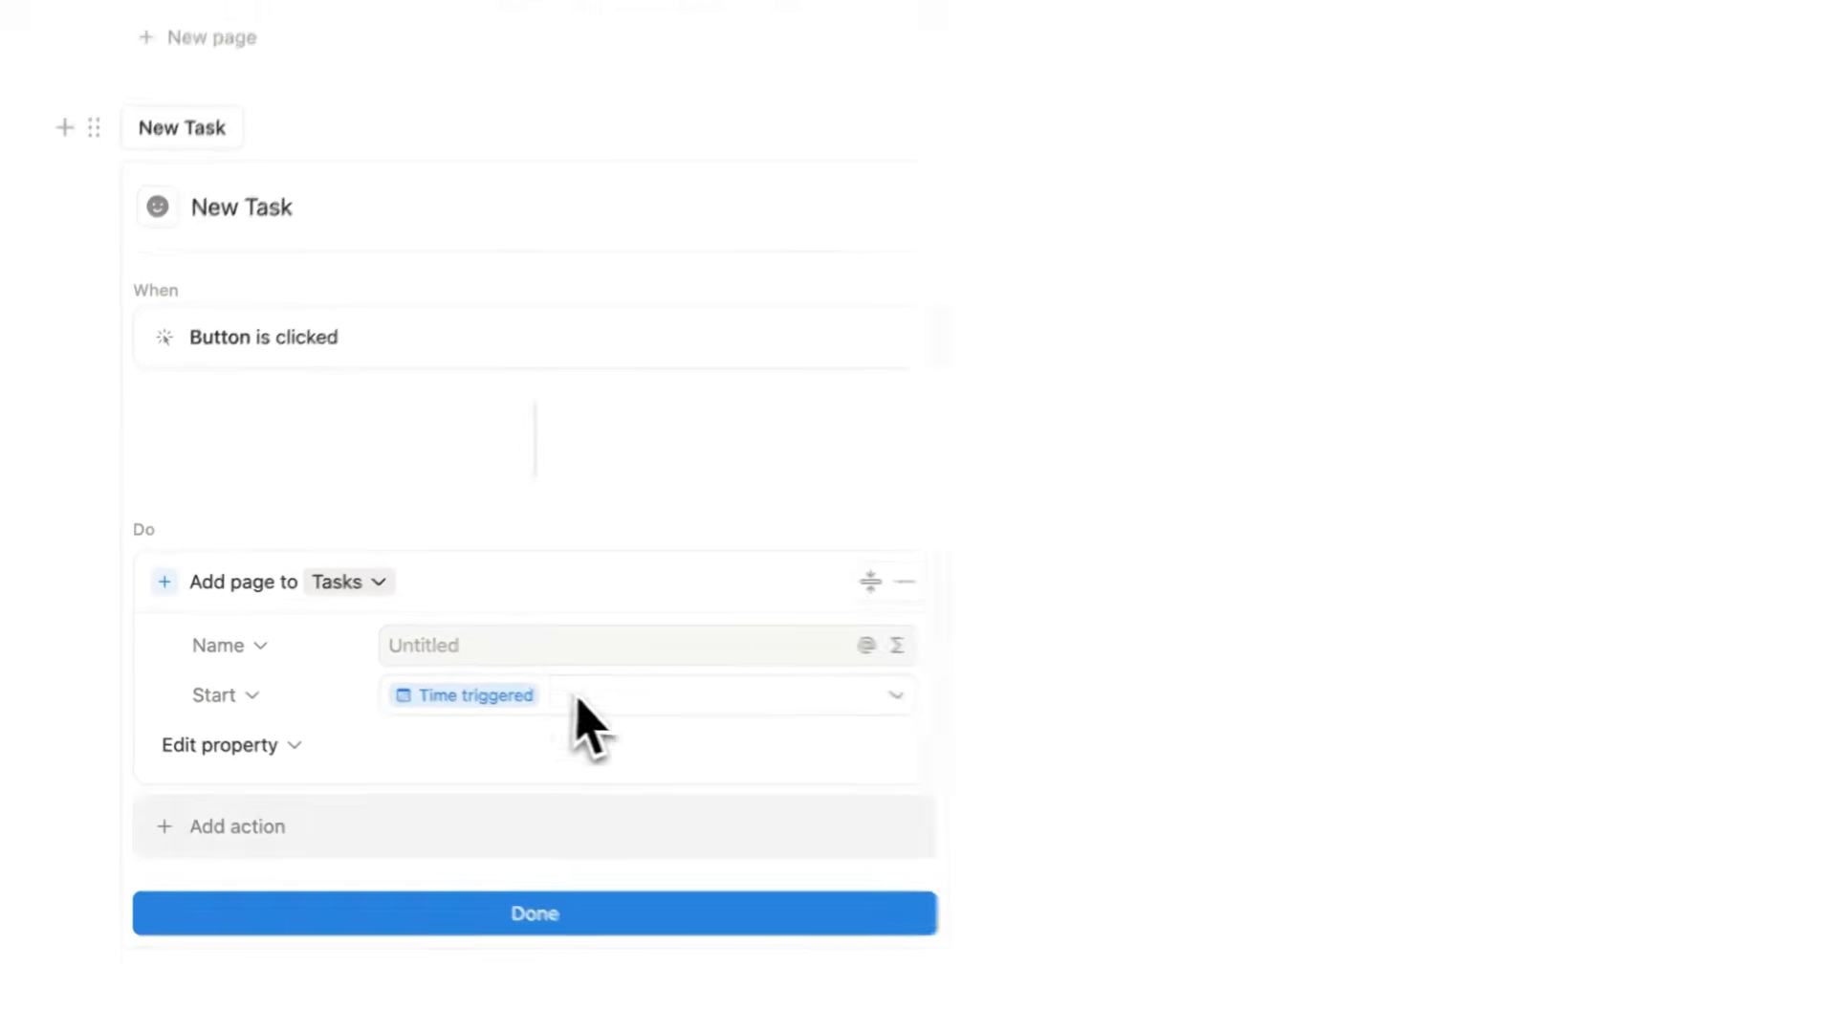
# Add a second action to the New Task button that opens the page added to Tasks in Center peek, and save the button.
pyautogui.scroll(3, 251, 363)
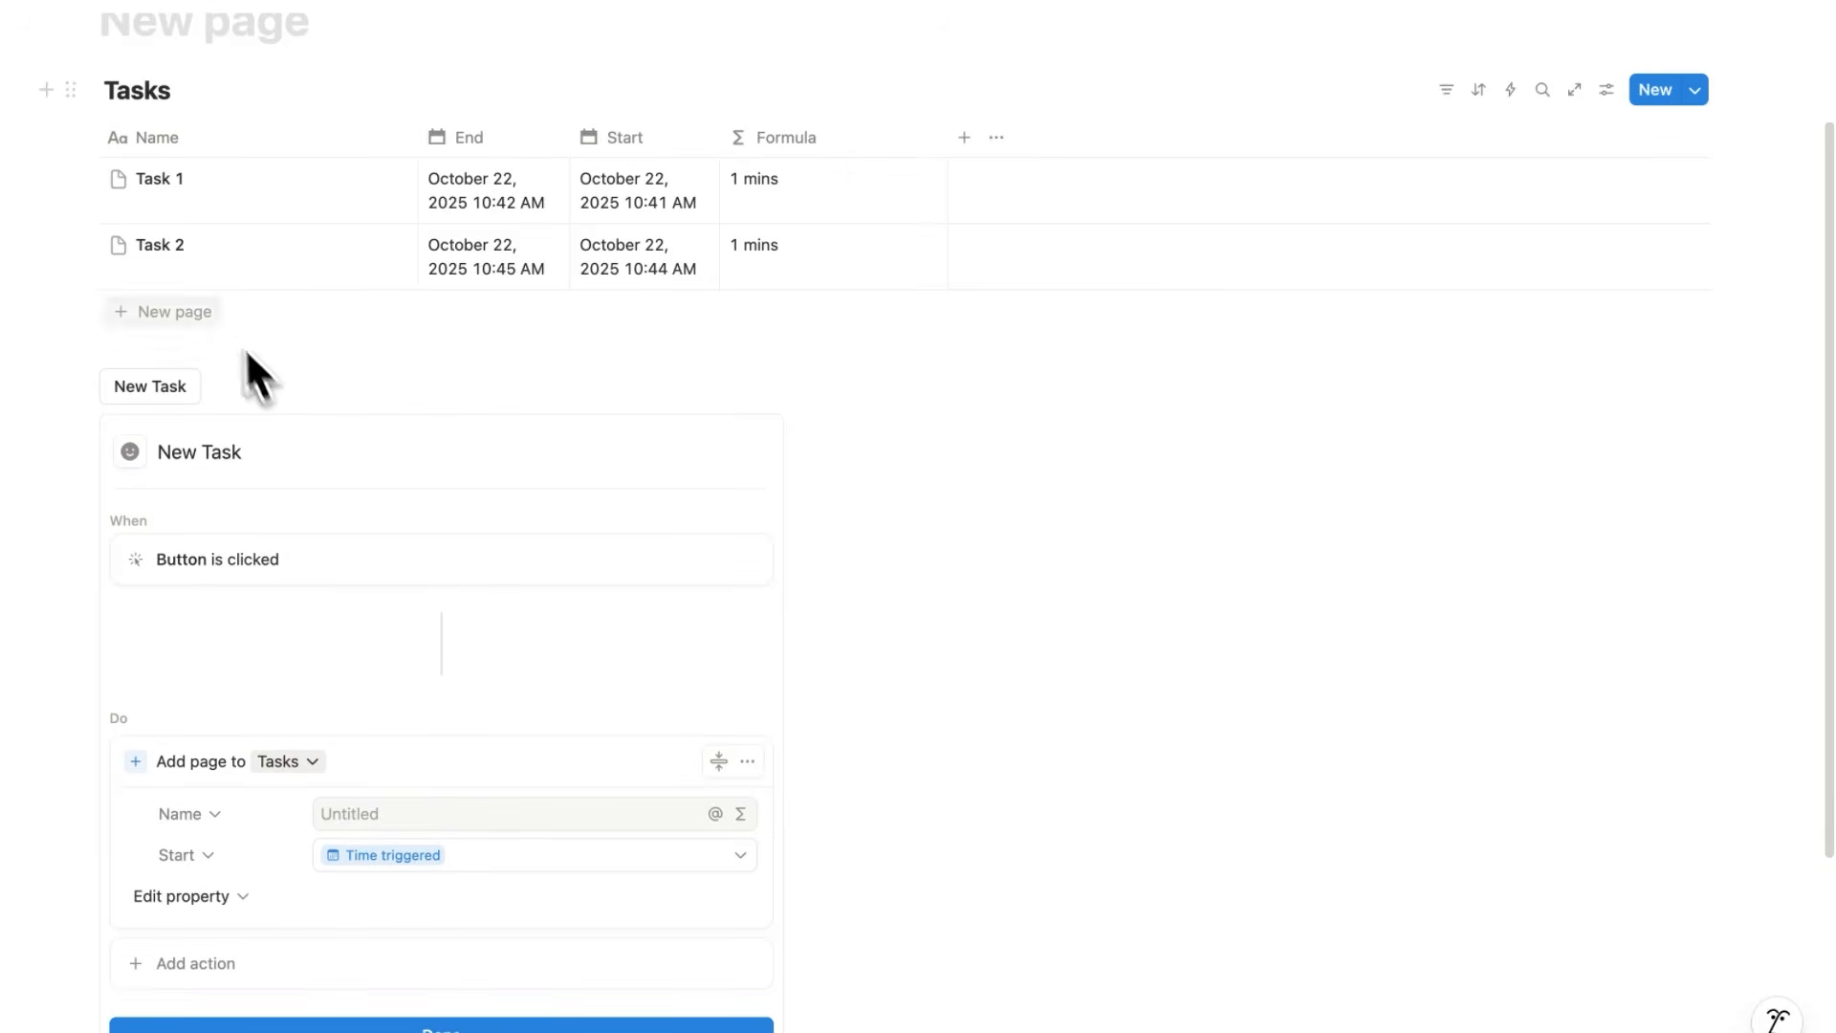
pyautogui.scroll(-1, 210, 262)
pyautogui.scroll(-5, 232, 273)
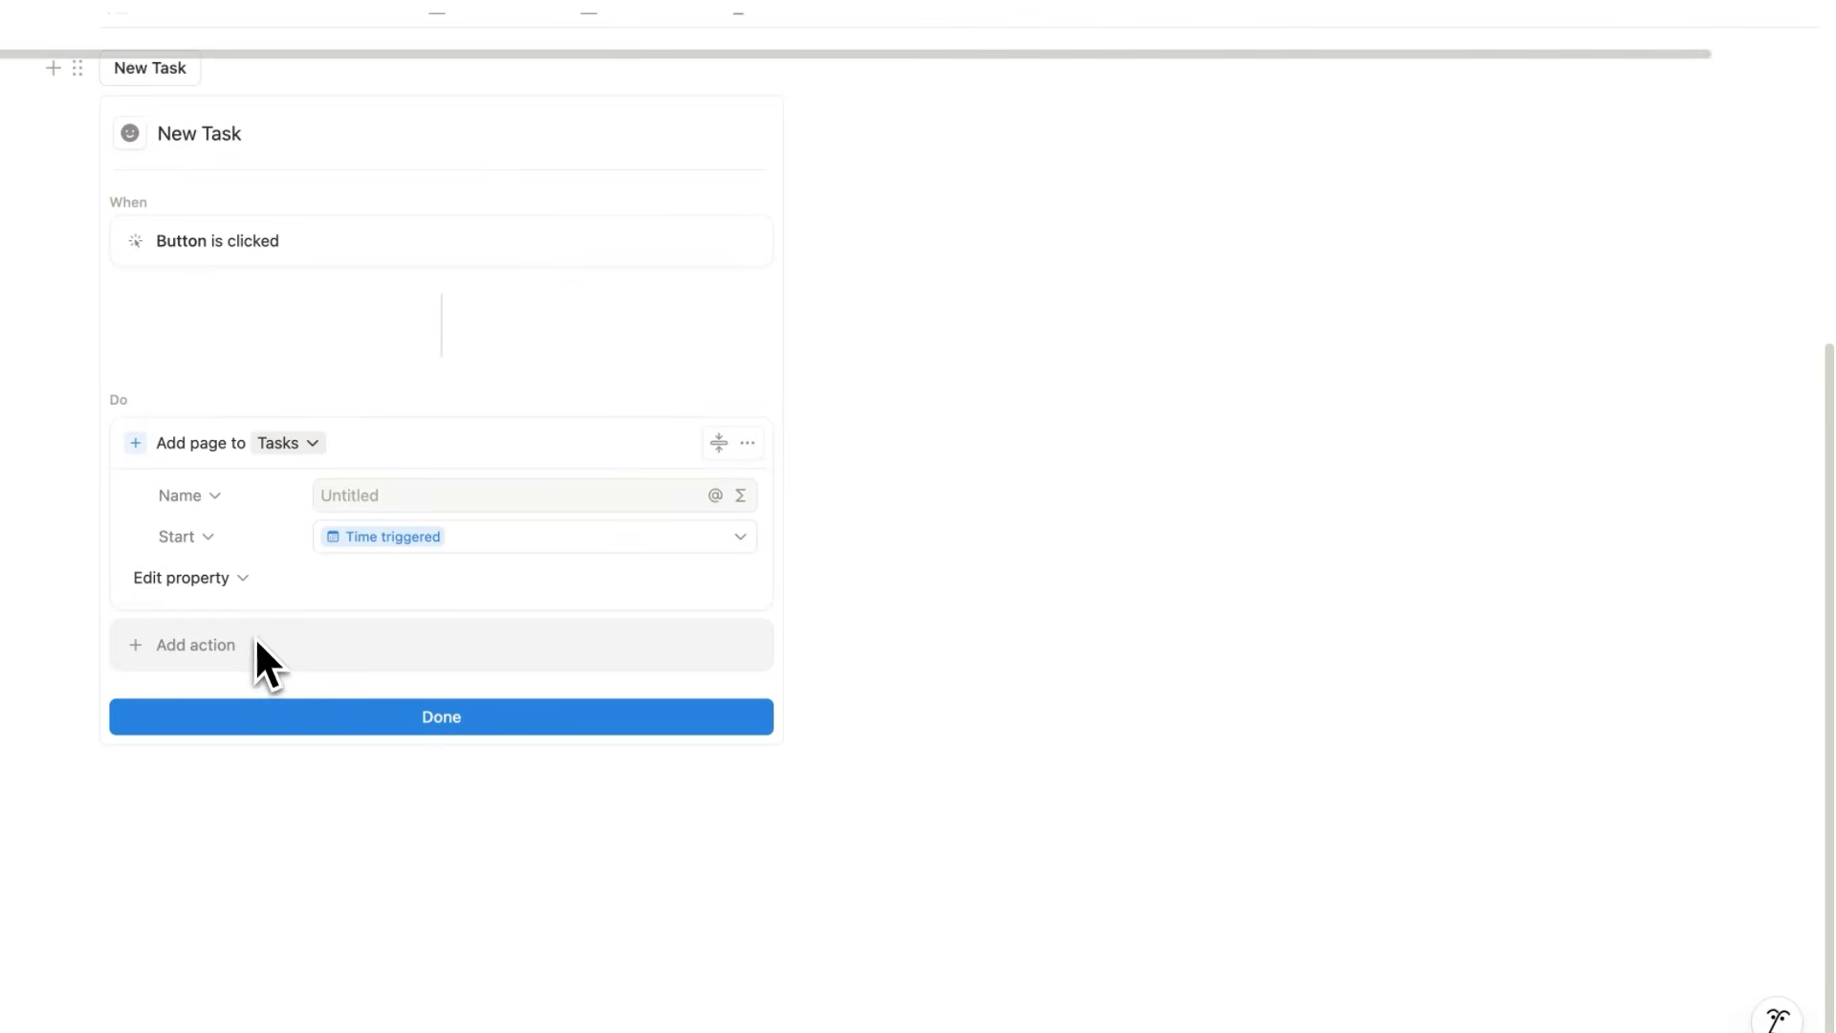
pyautogui.click(276, 657)
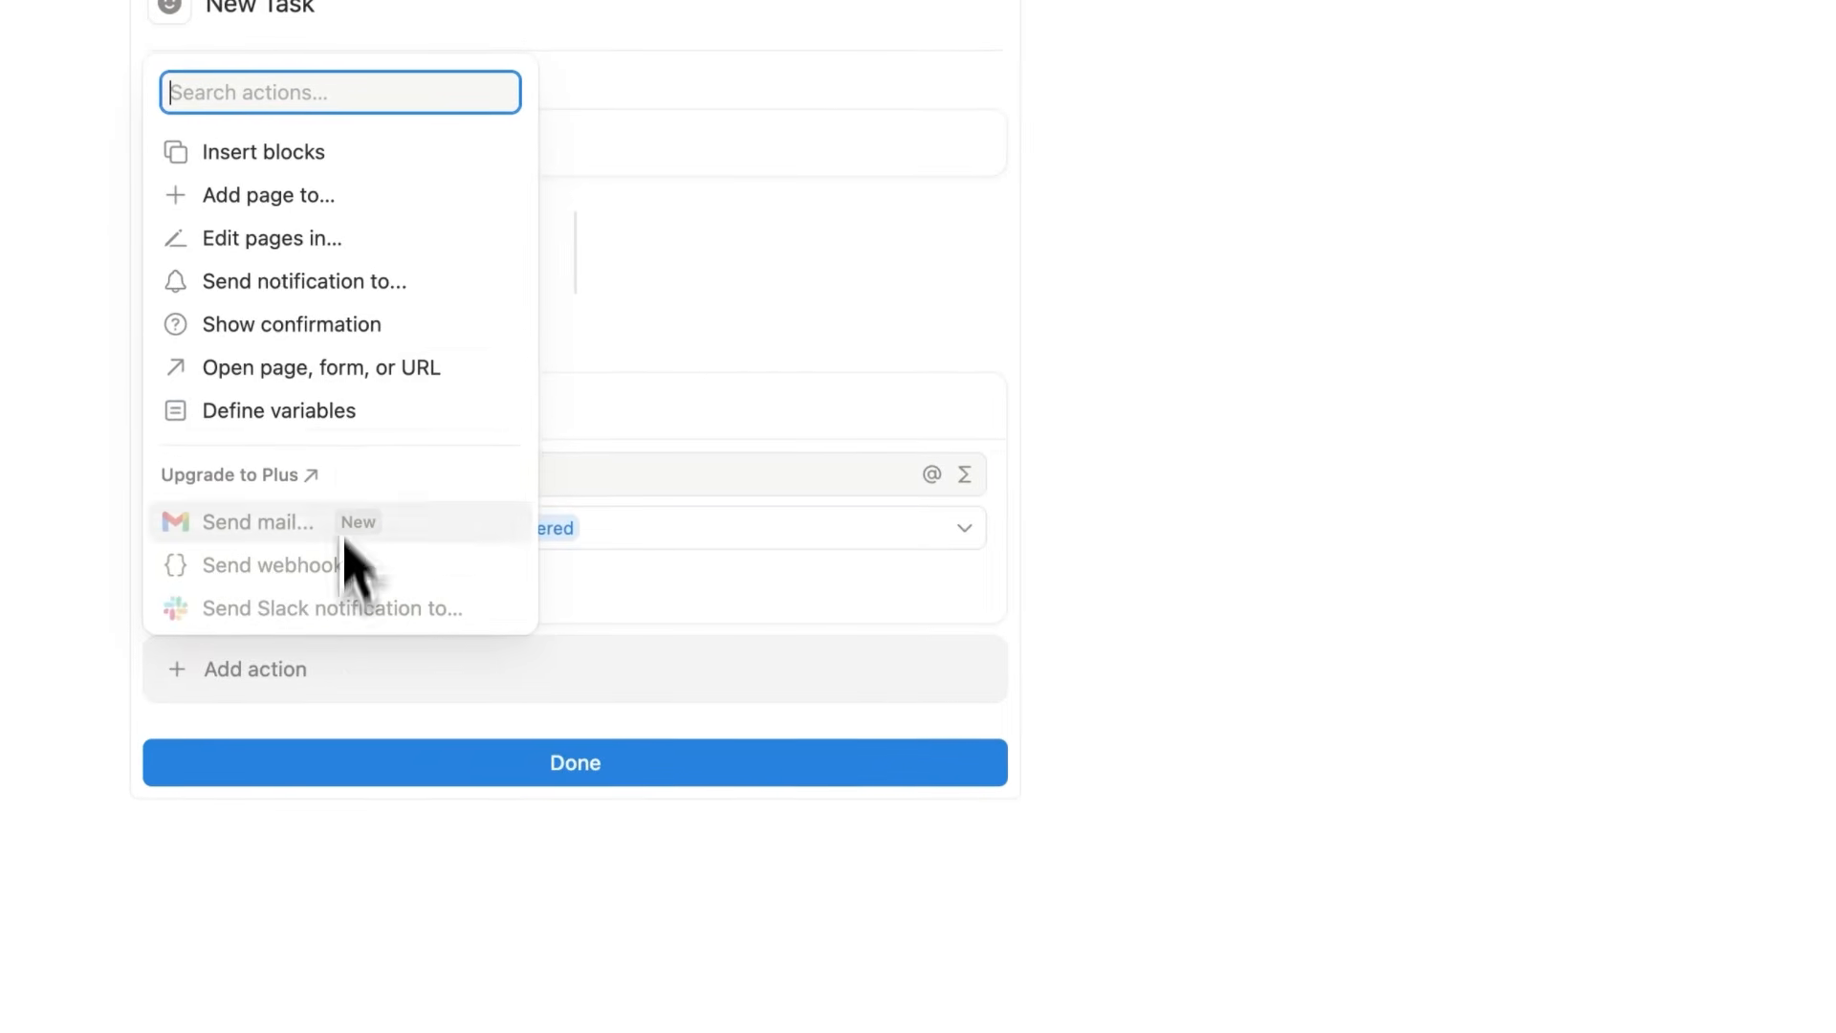
pyautogui.click(357, 385)
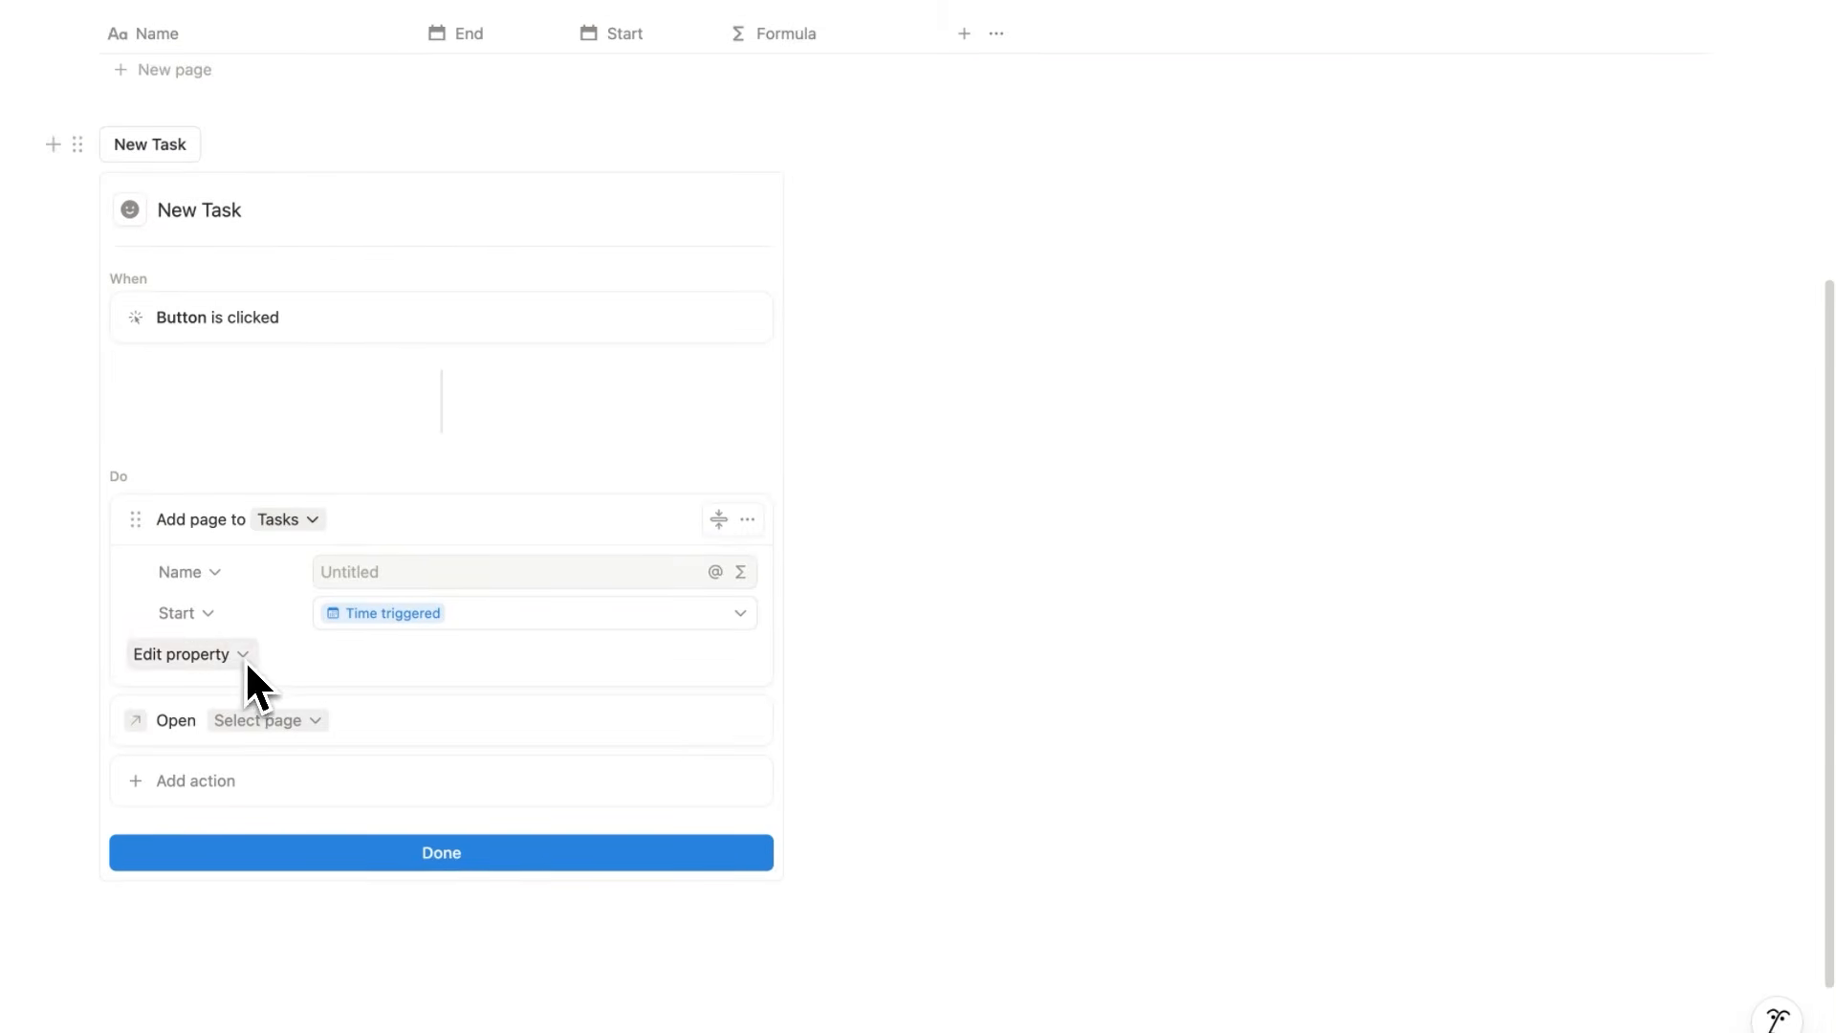
pyautogui.click(267, 690)
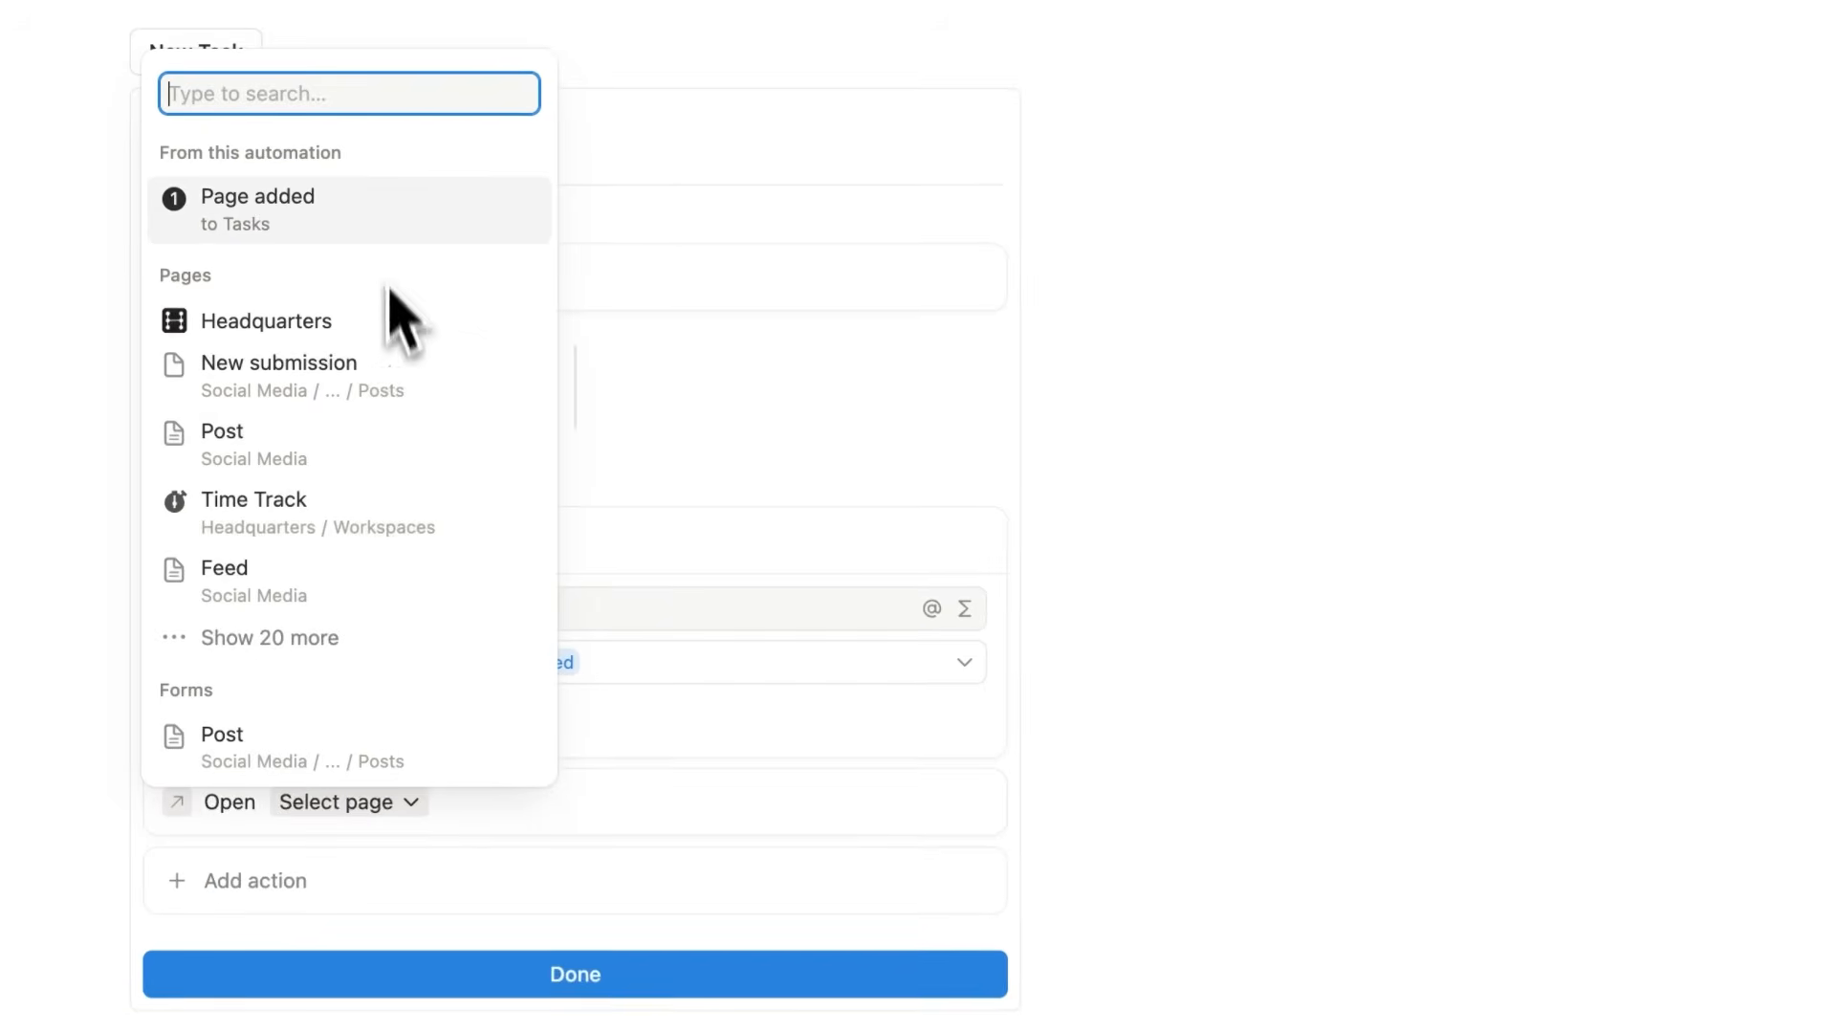
pyautogui.click(350, 218)
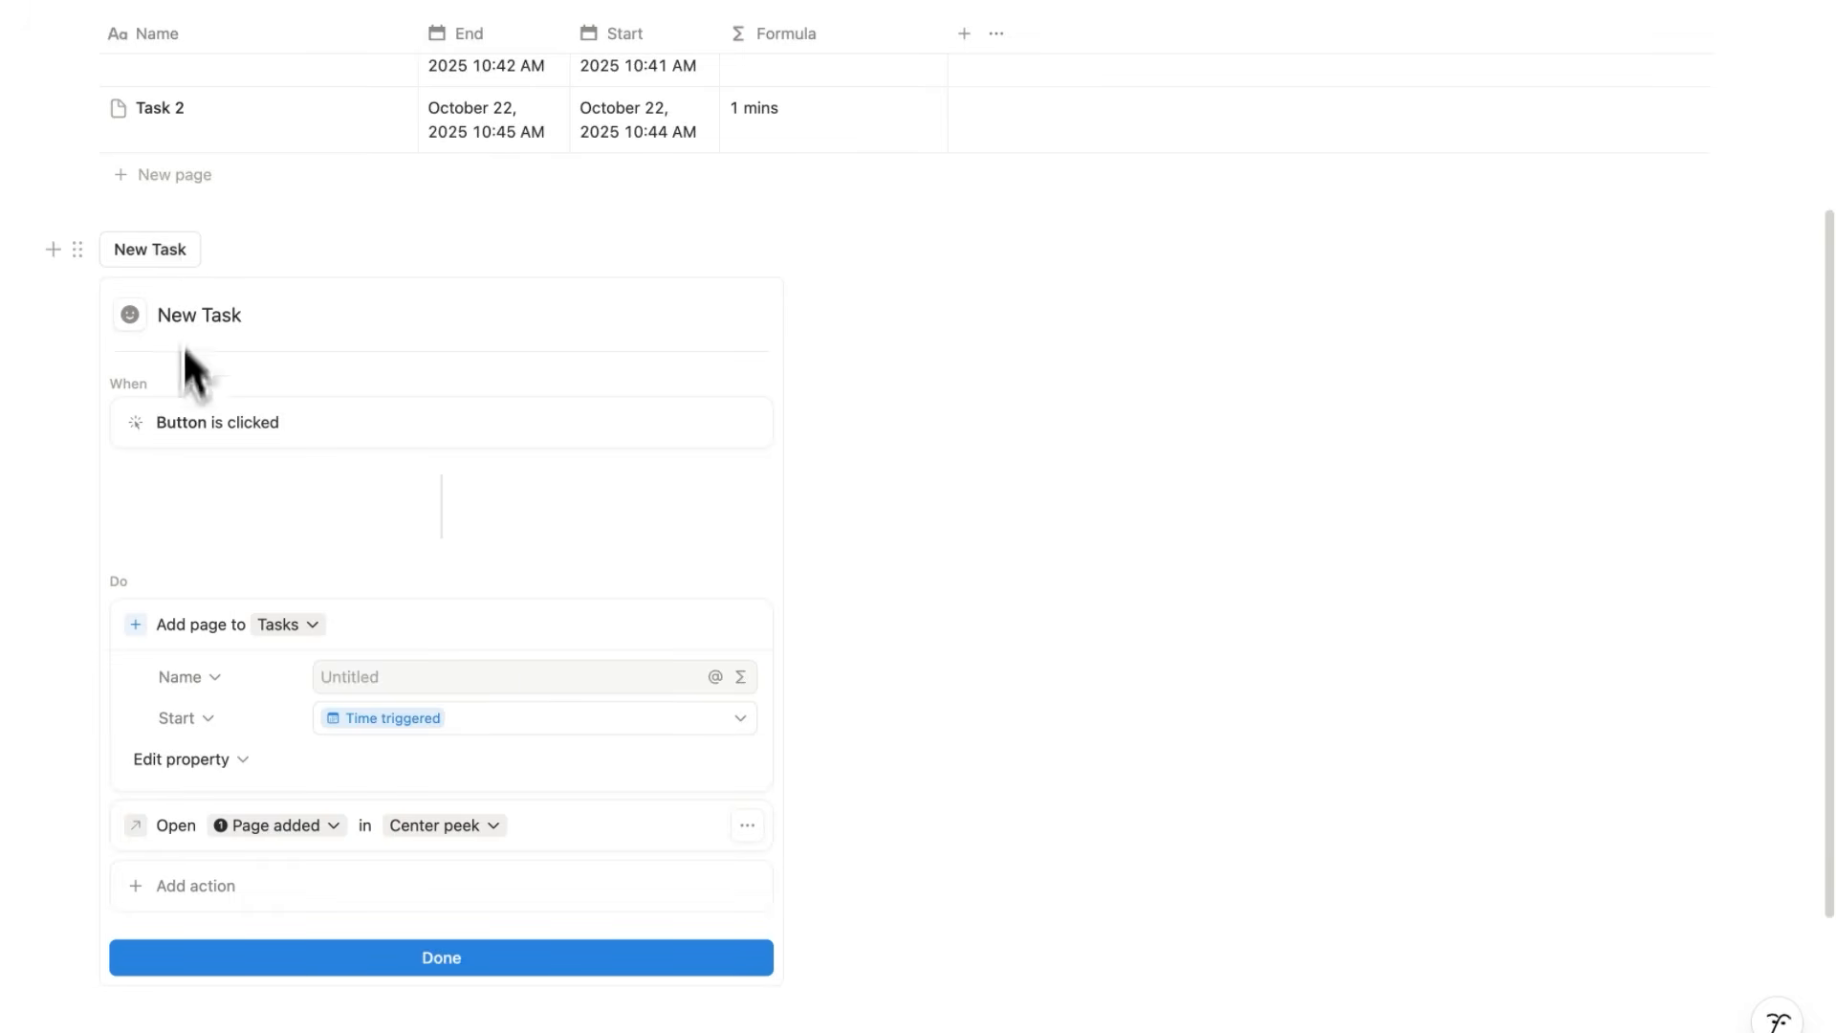
pyautogui.scroll(-1, 325, 446)
pyautogui.scroll(-2, 327, 445)
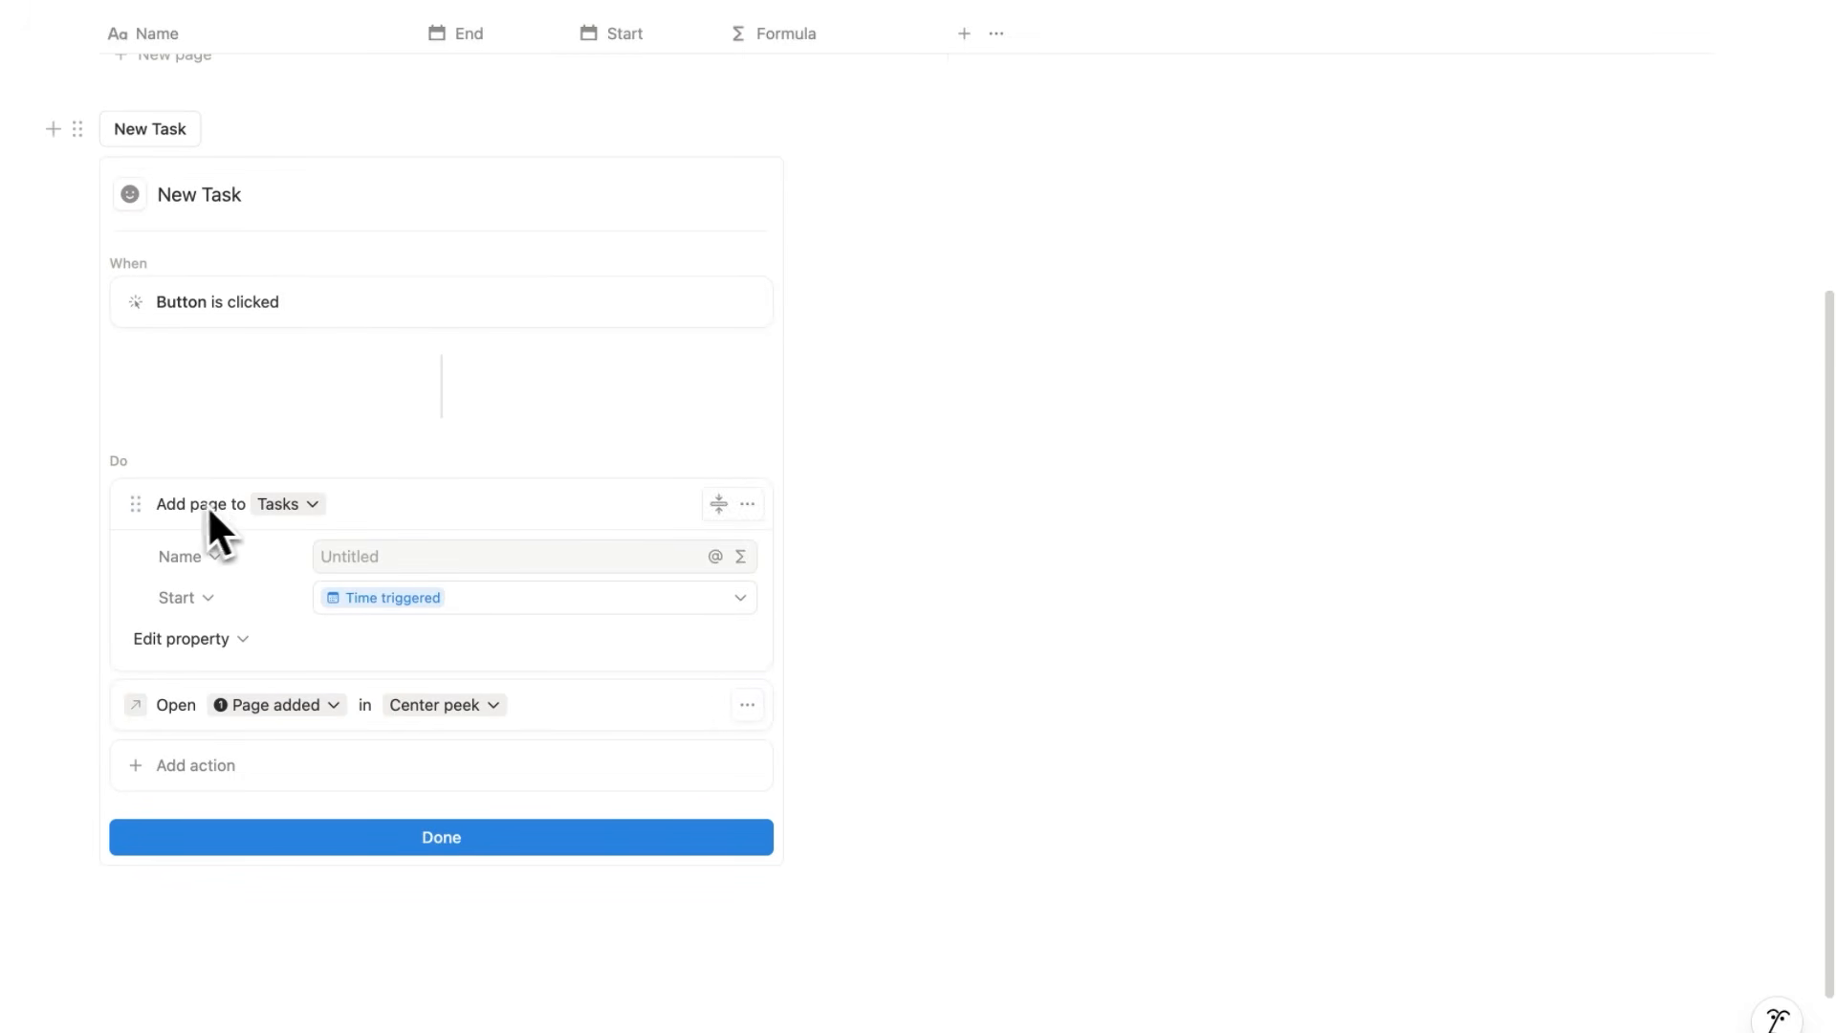
pyautogui.scroll(5, 308, 617)
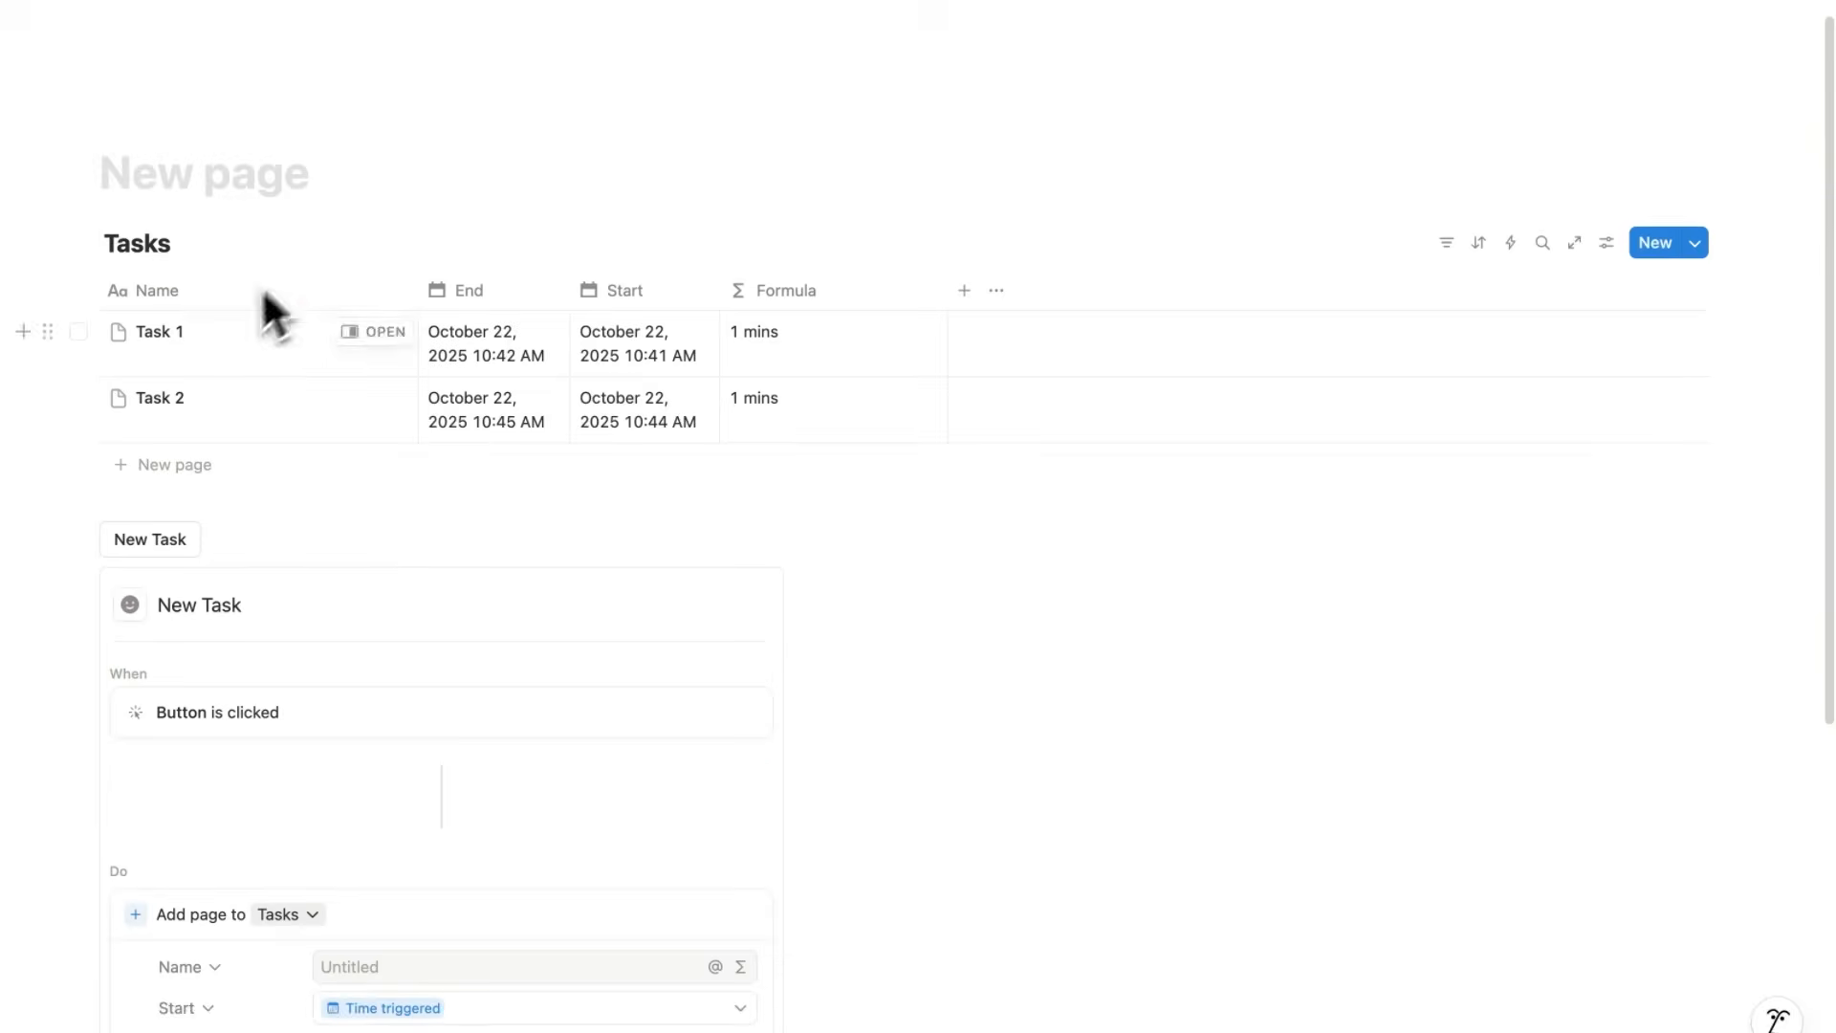
pyautogui.scroll(-5, 273, 315)
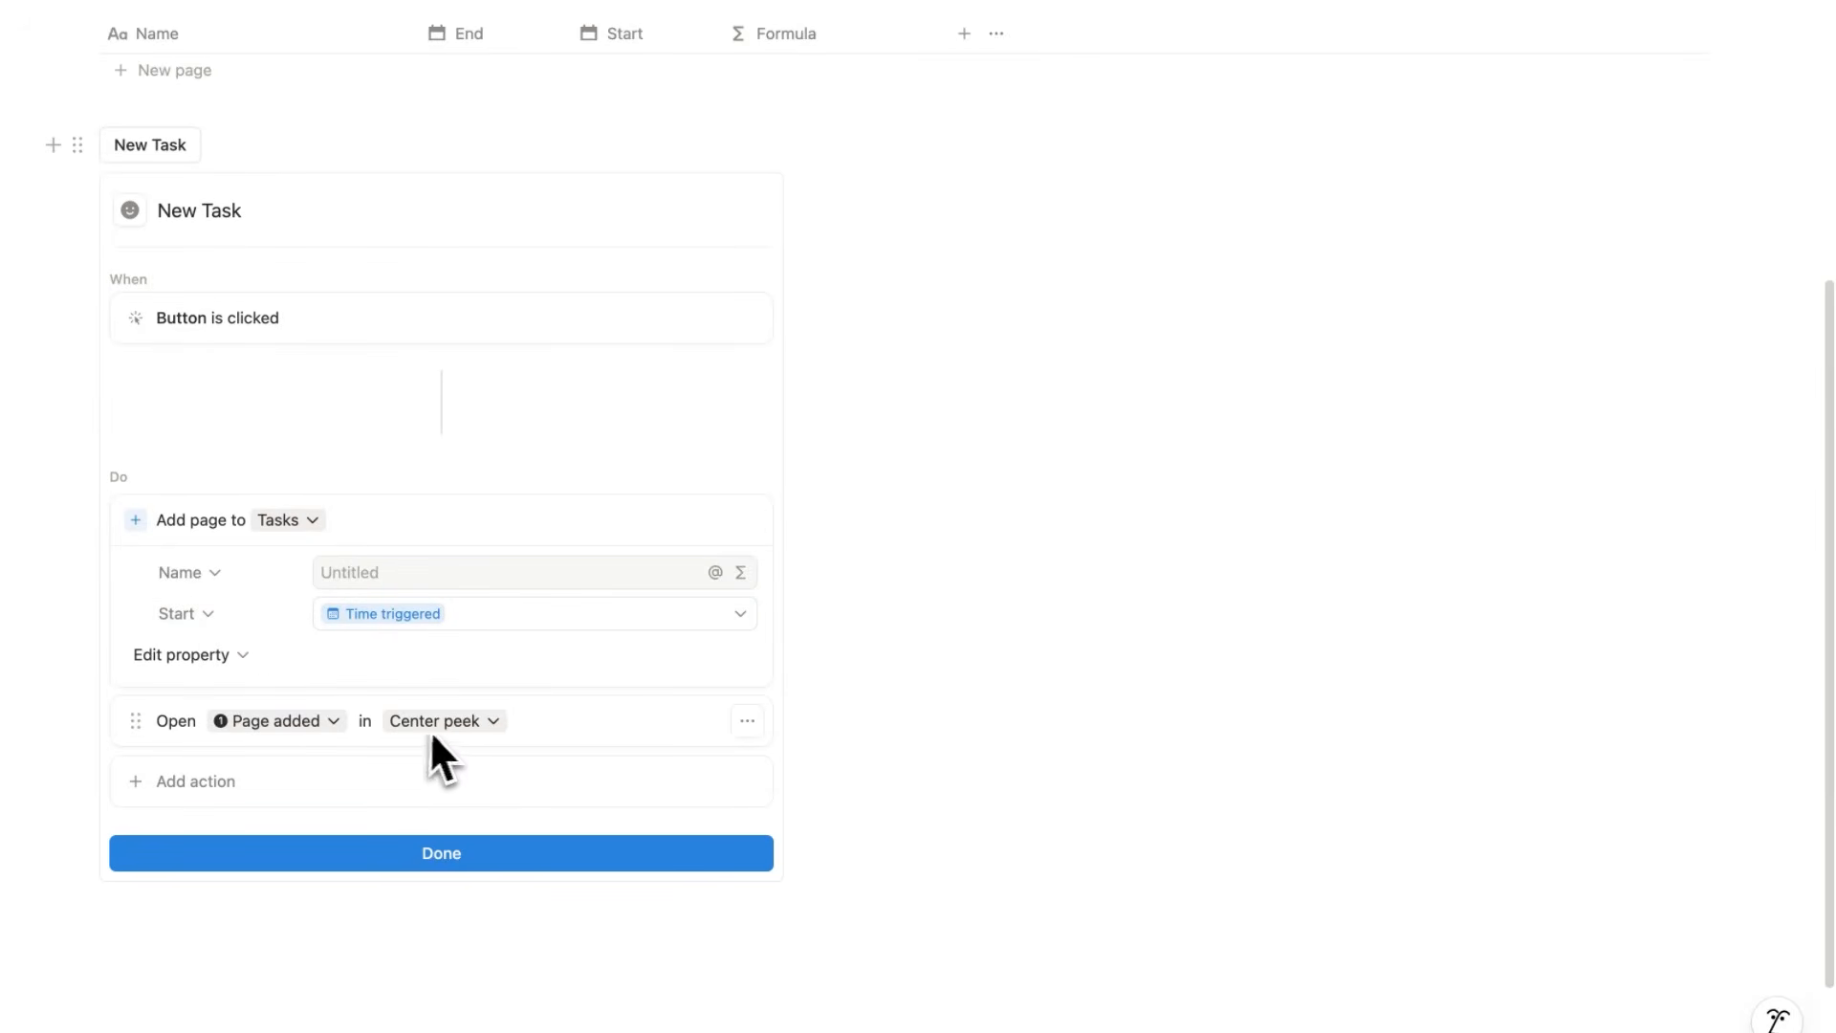
pyautogui.click(459, 858)
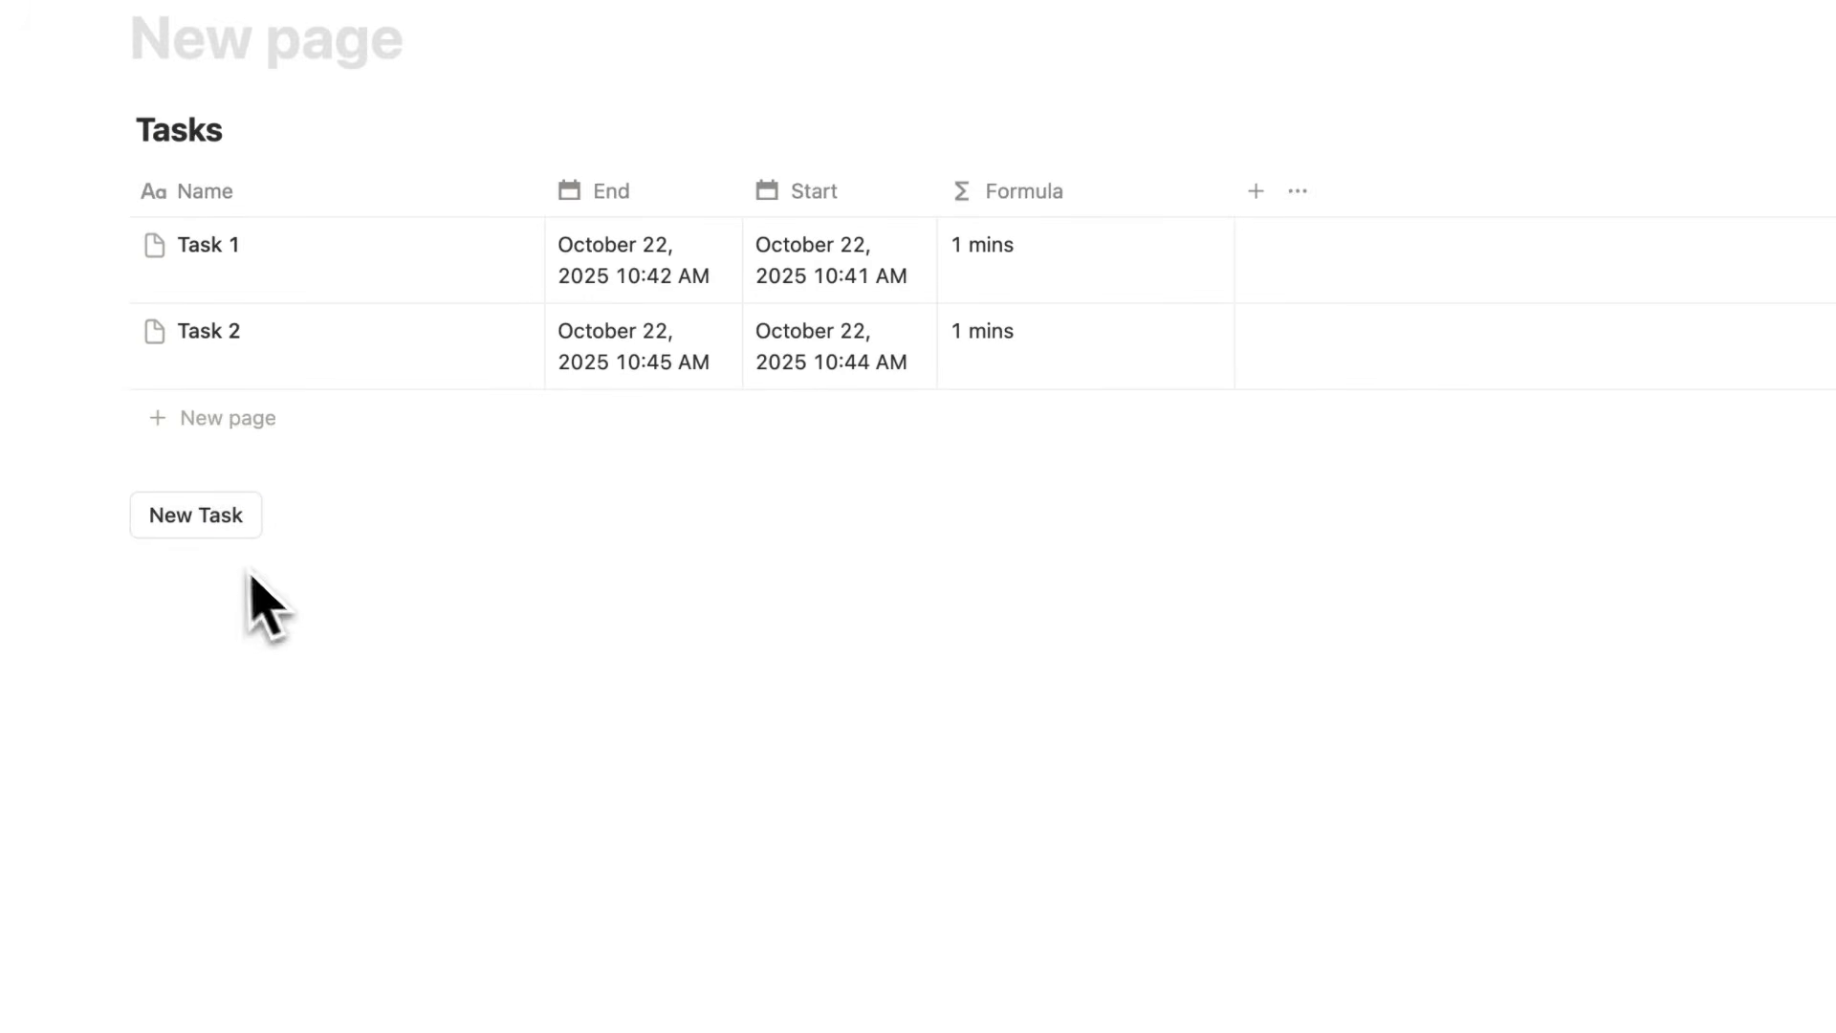
# Run the New Task button, title the new page Task 3, and close it.
pyautogui.click(231, 537)
pyautogui.write('Task 3')
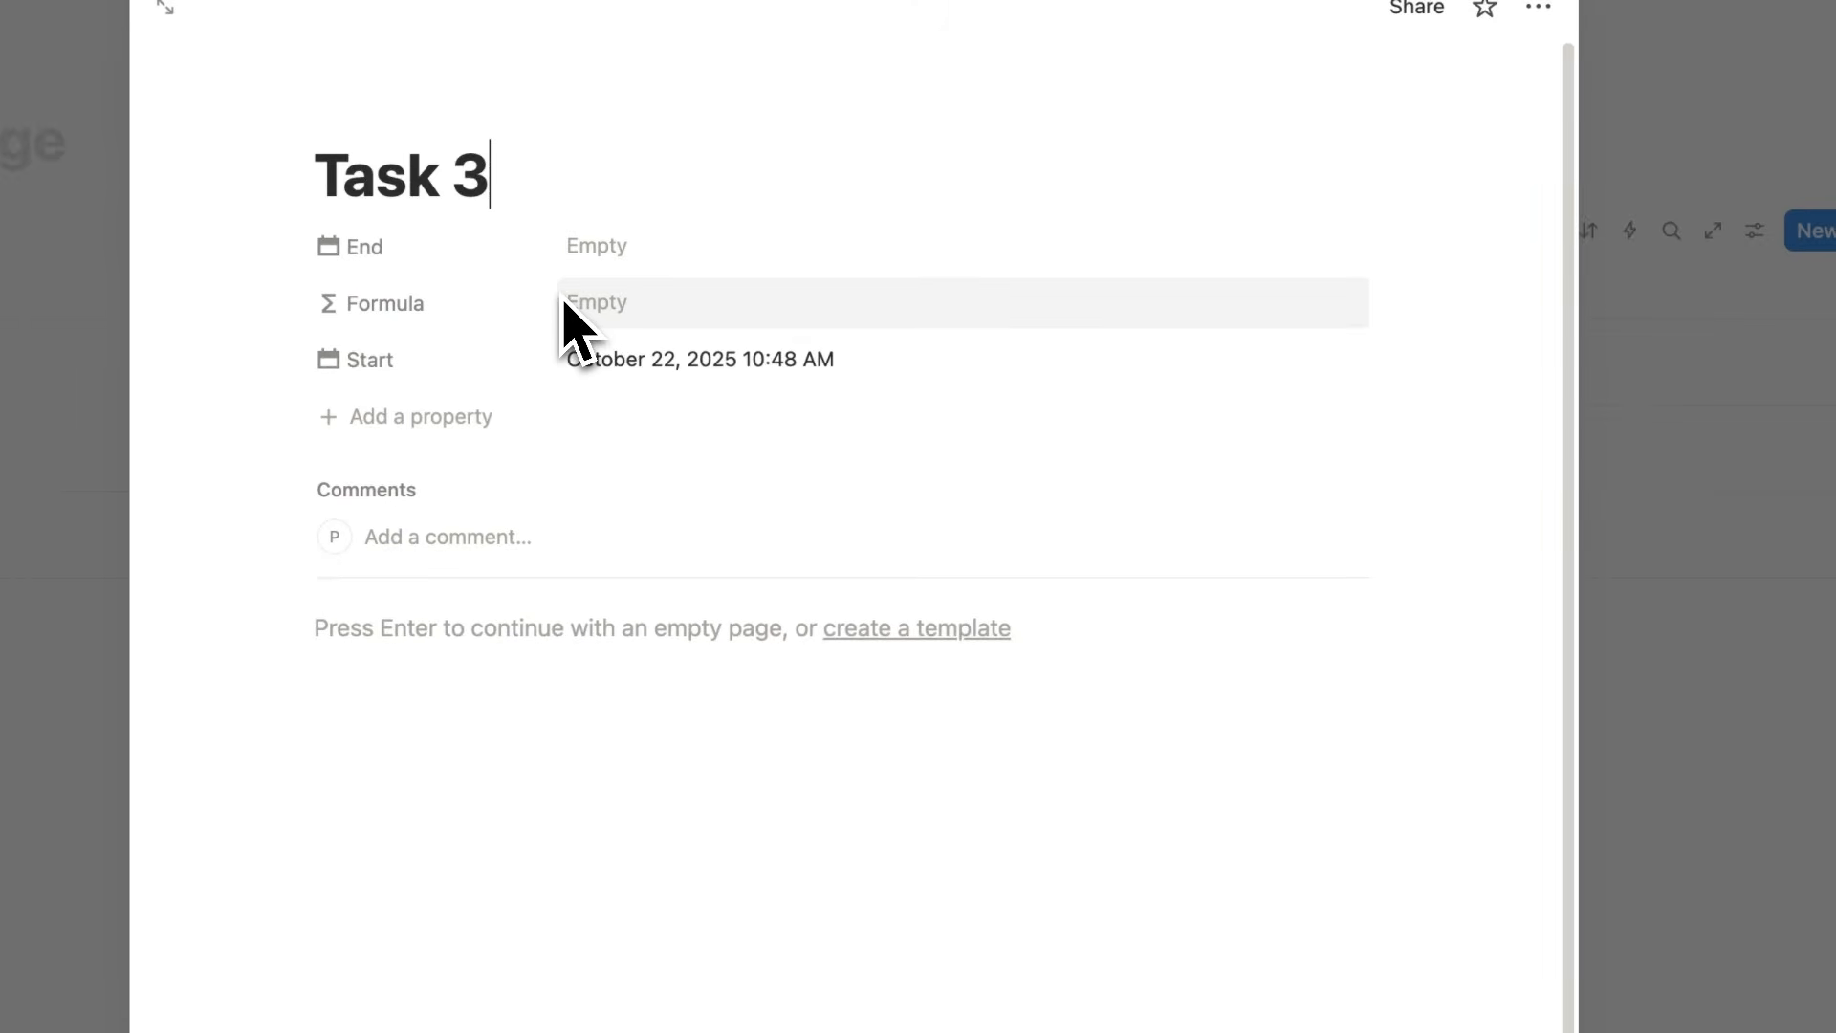
pyautogui.click(1585, 614)
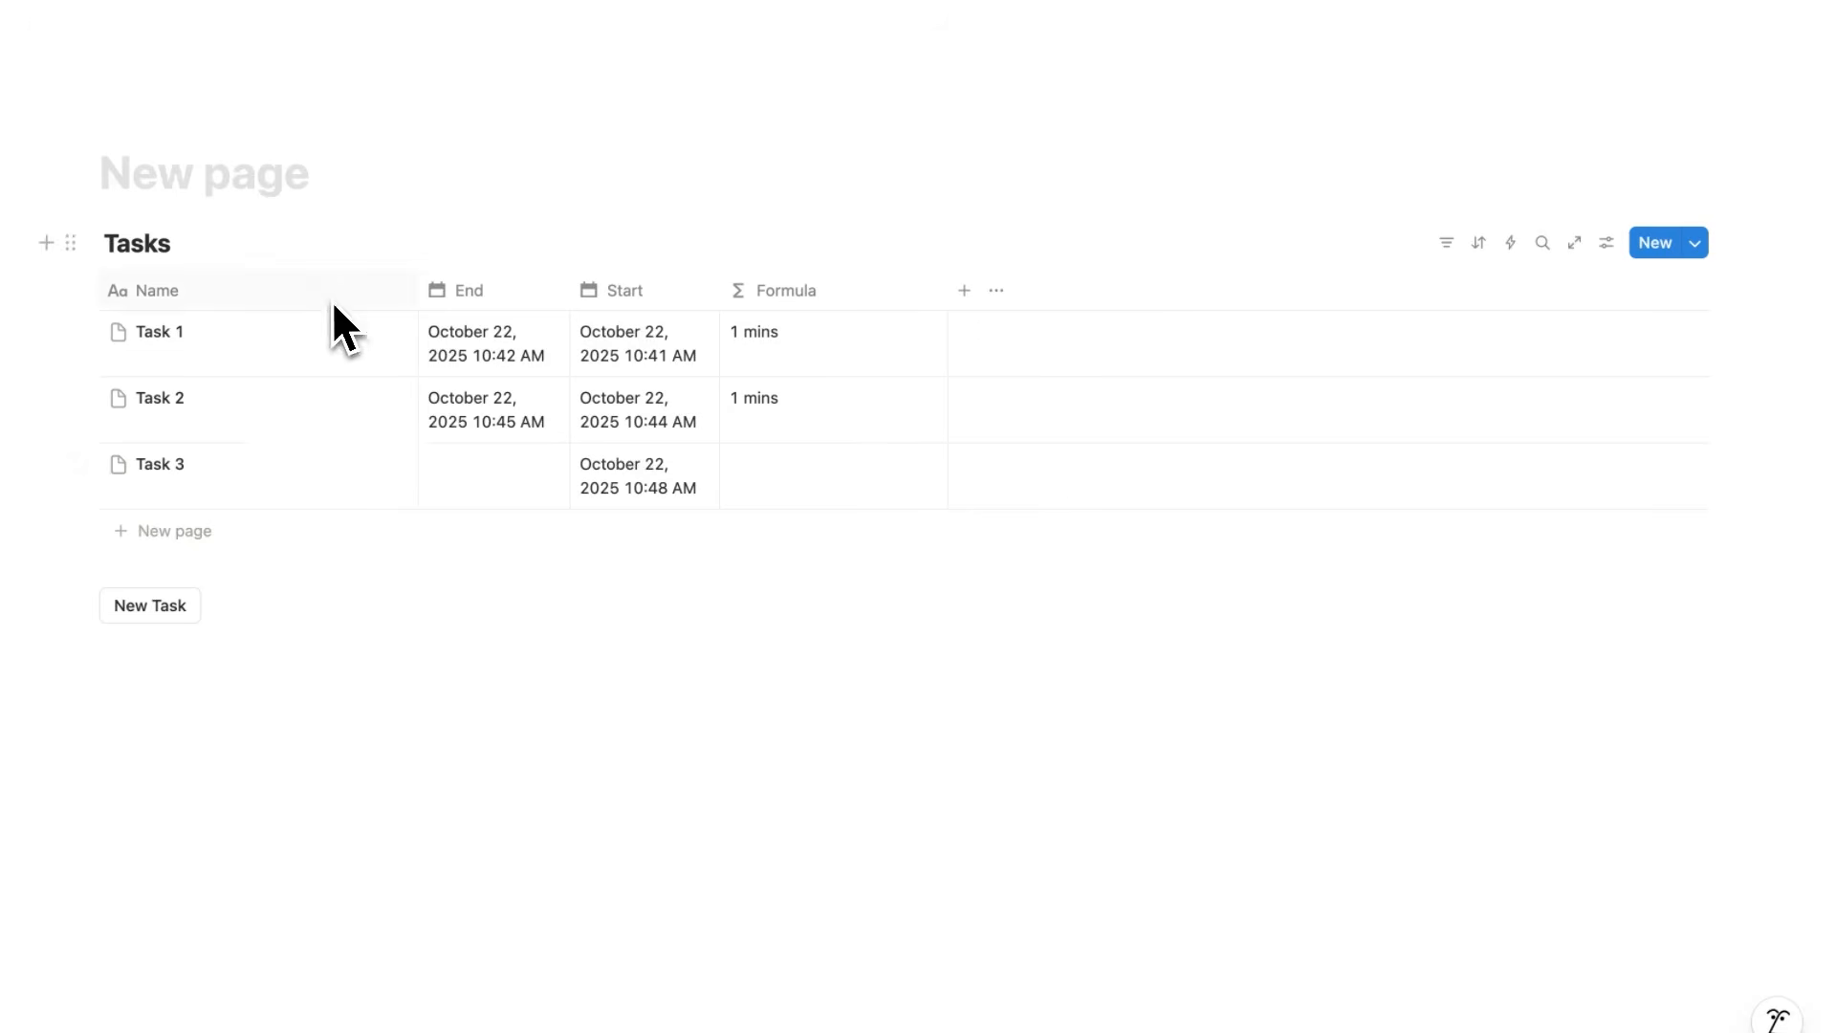
# Sort the Tasks table by Start in descending order.
pyautogui.click(1479, 244)
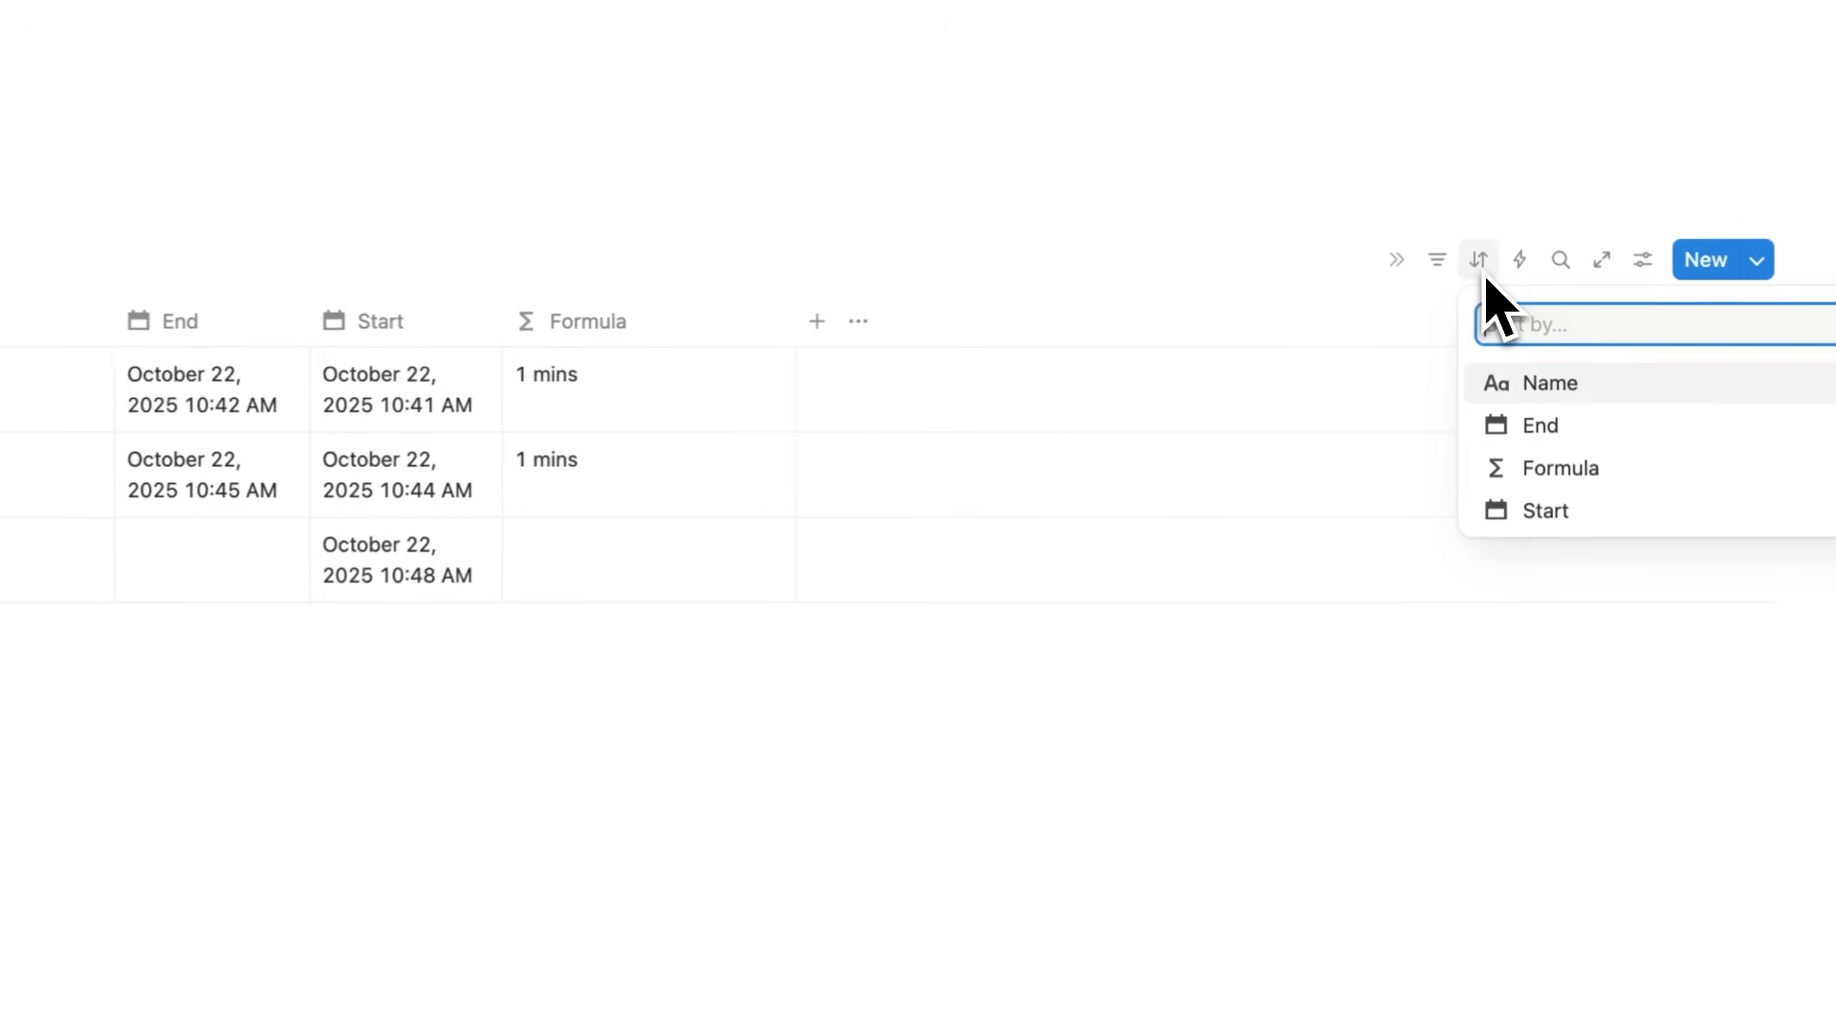
pyautogui.click(1568, 516)
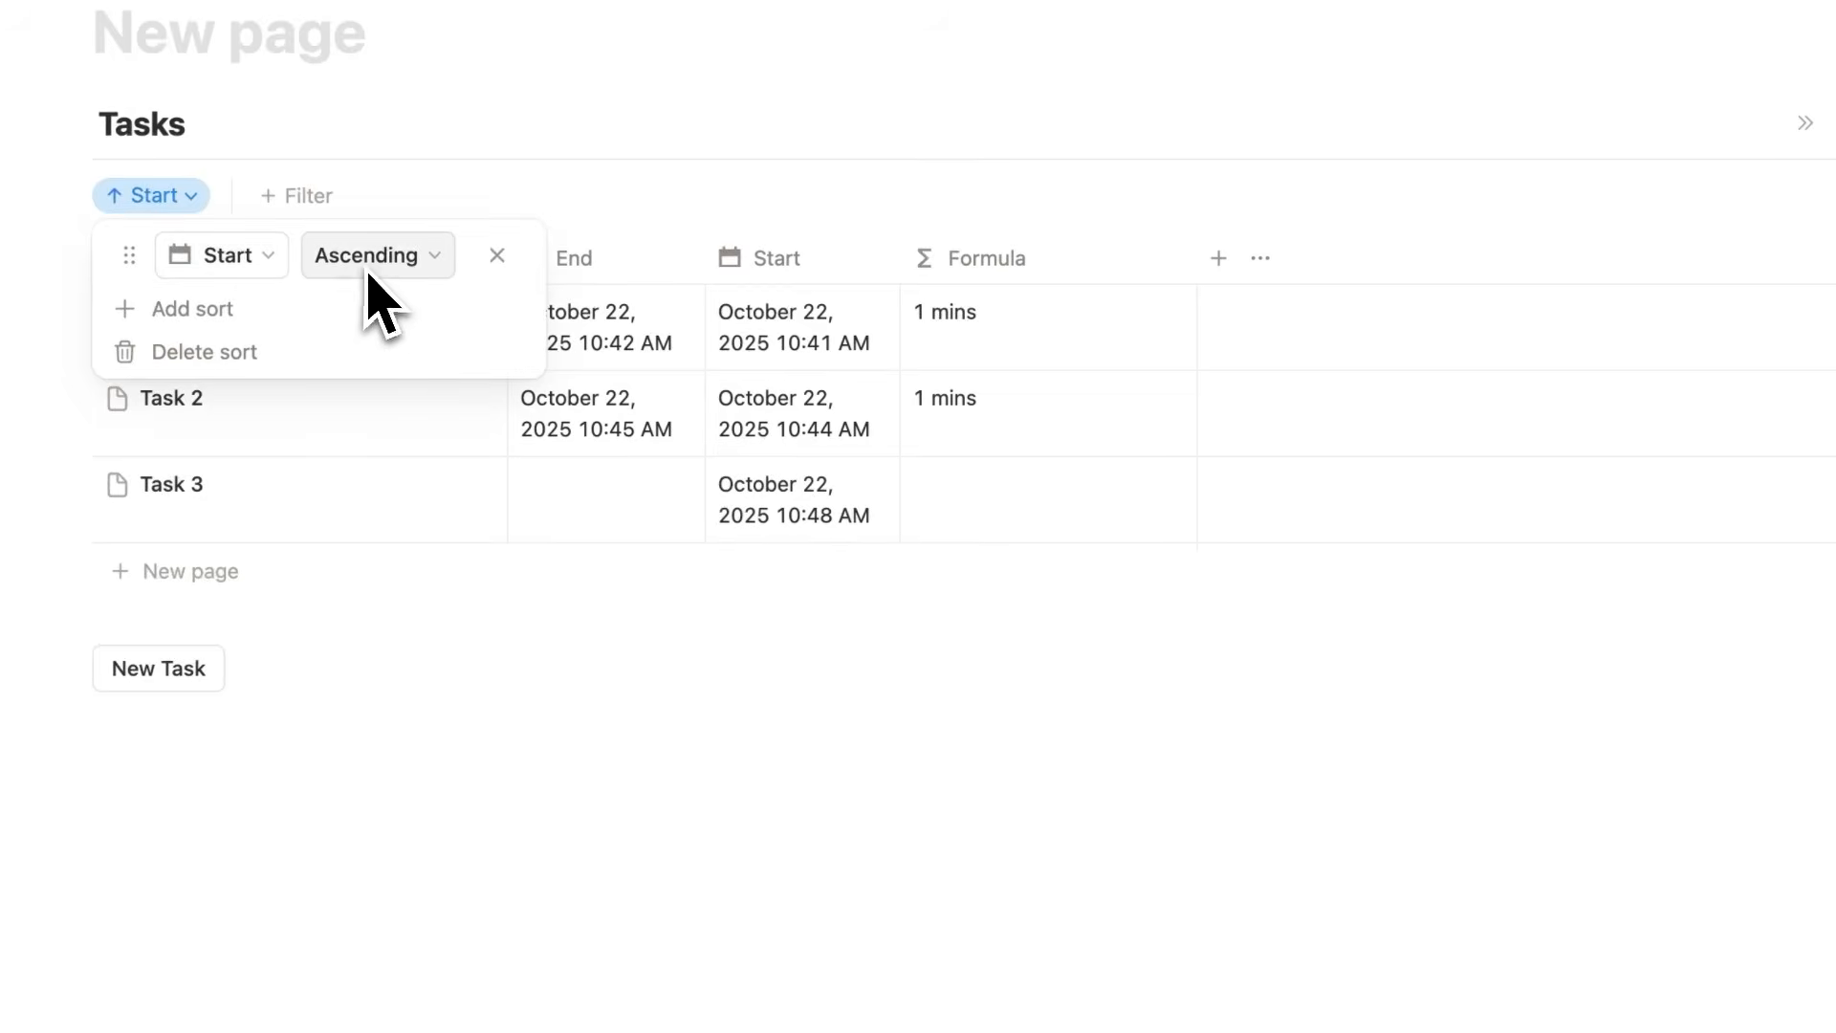
pyautogui.click(369, 277)
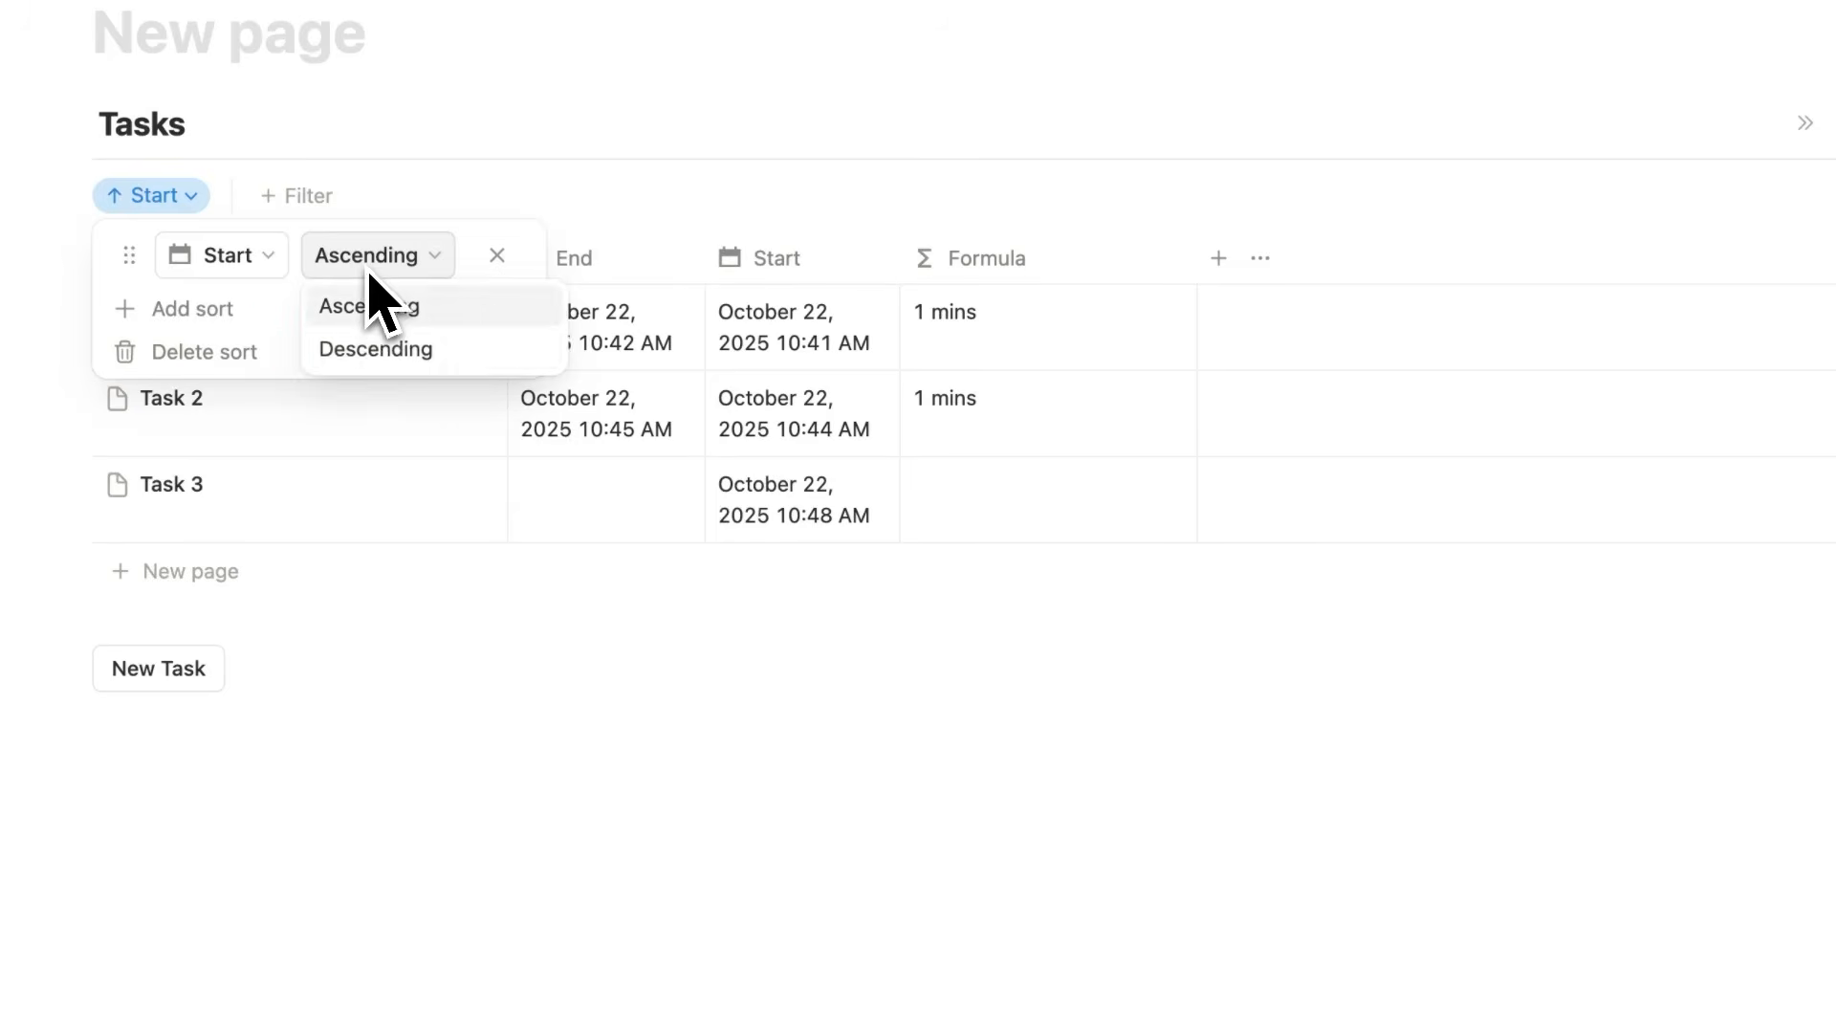
pyautogui.click(383, 349)
# Add a button block below the New Task button and name it Stop Timer.
pyautogui.click(655, 899)
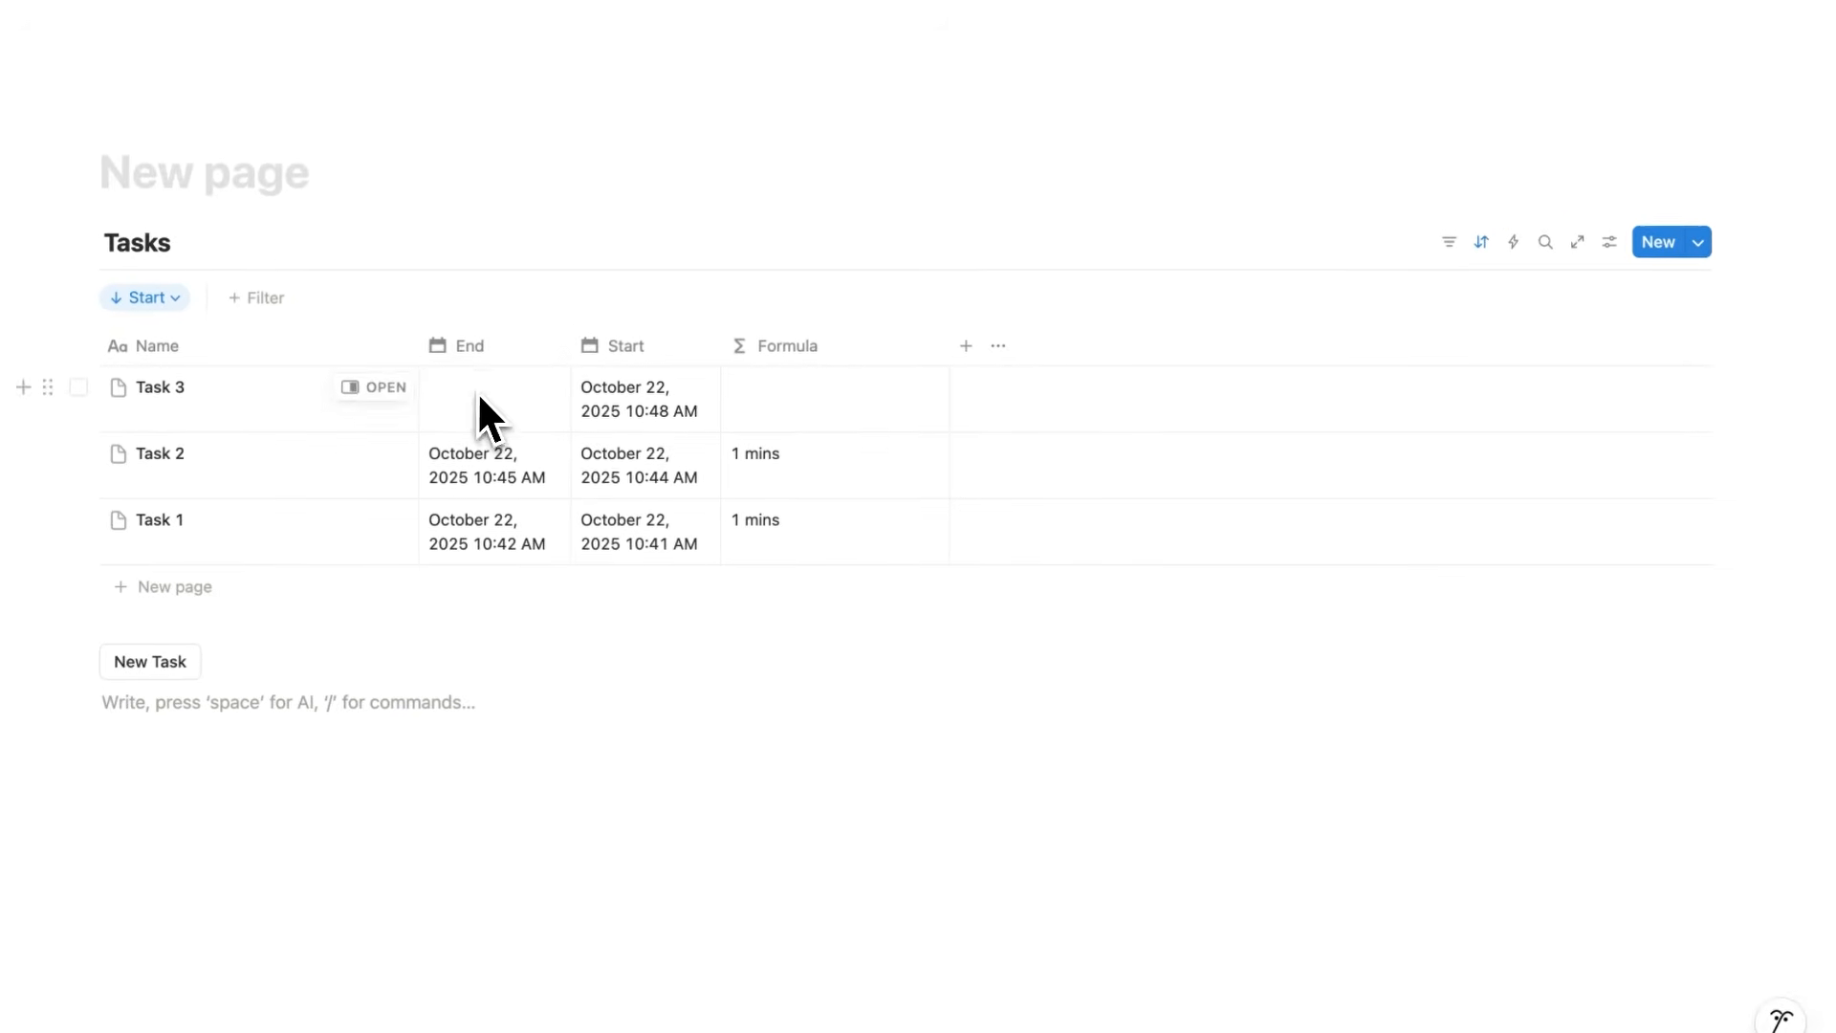
pyautogui.write('/button')
pyautogui.write('m')
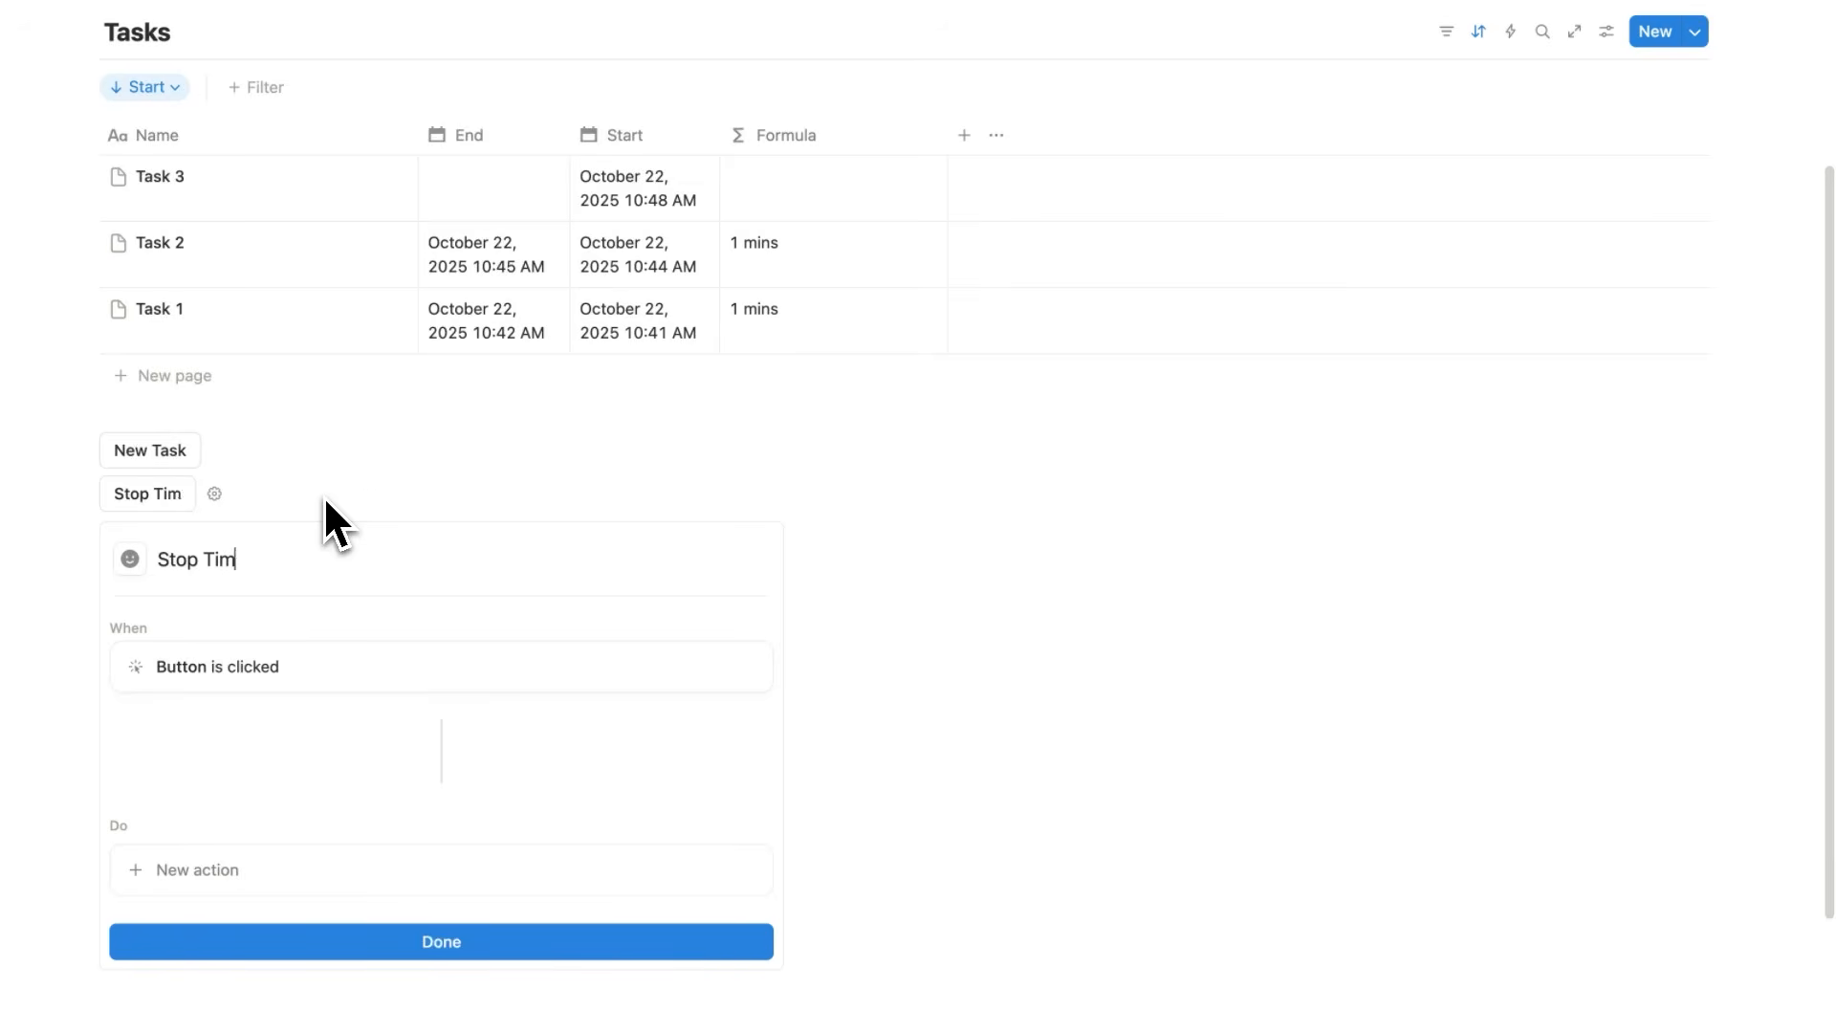
pyautogui.write('er')
# Give the Stop Timer button an action that edits pages in the Tasks database on this page.
pyautogui.scroll(-3, 383, 507)
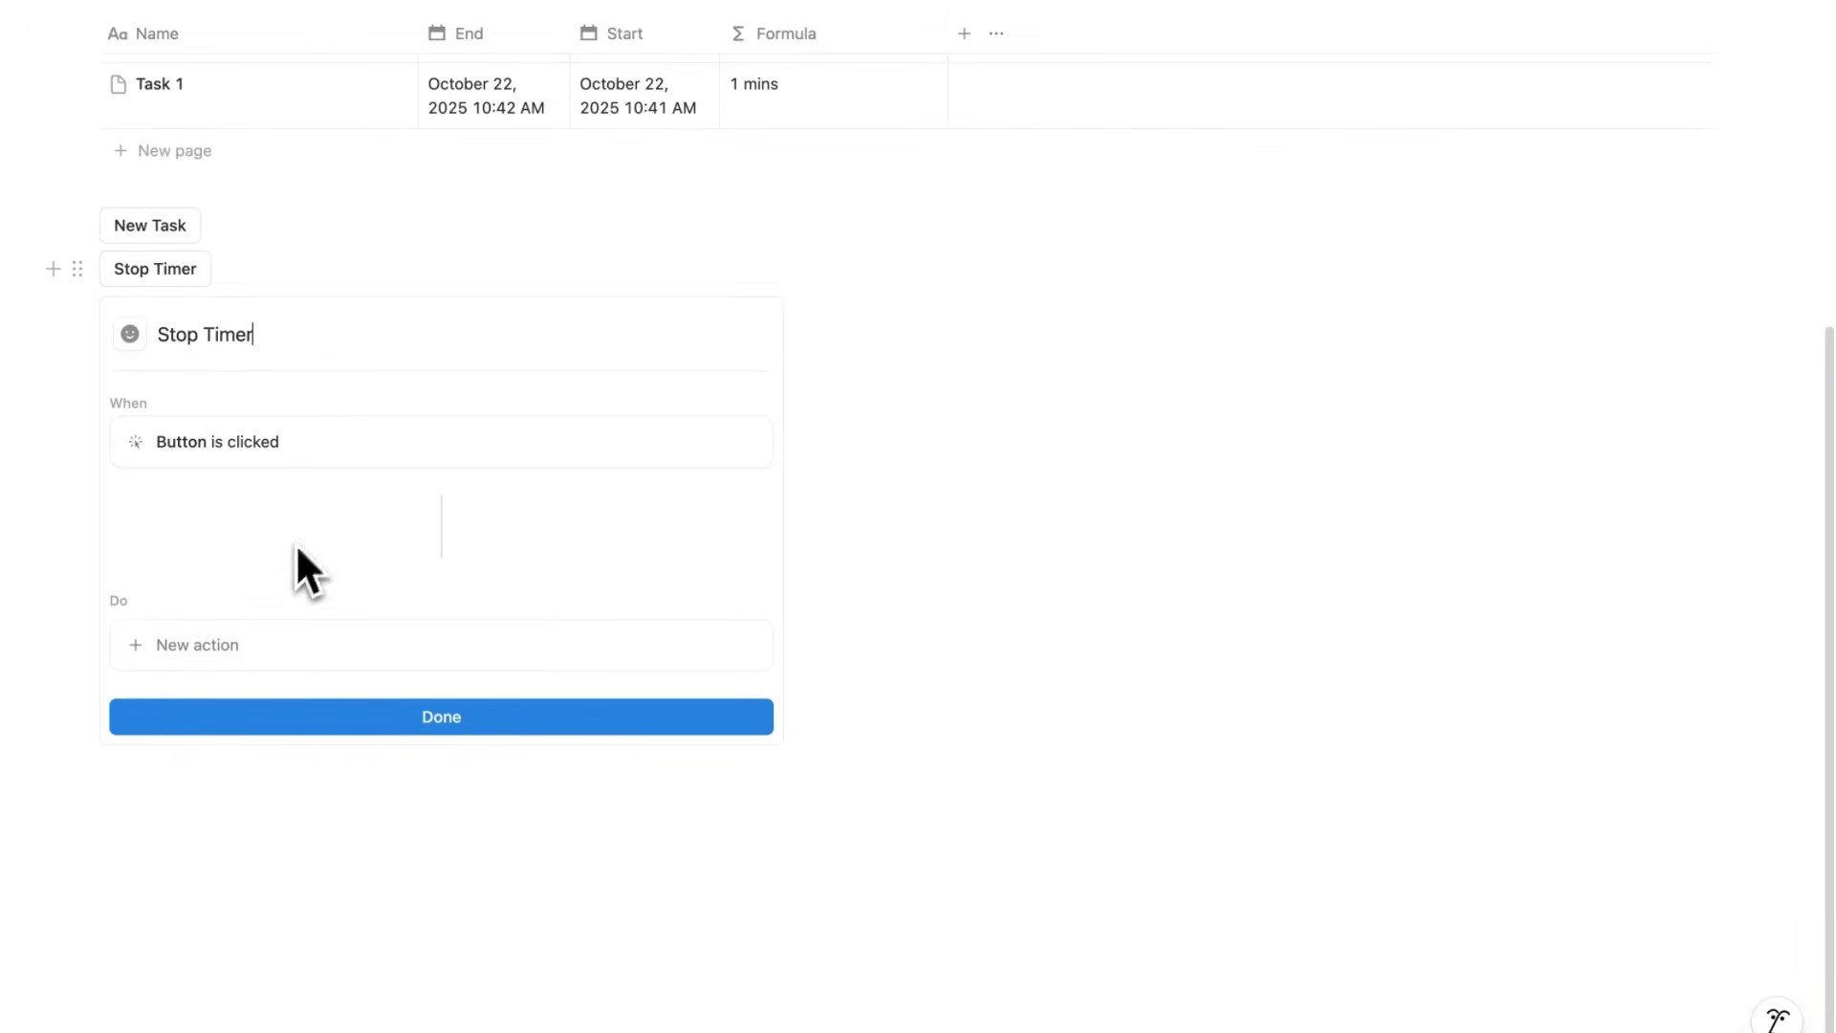
pyautogui.click(274, 650)
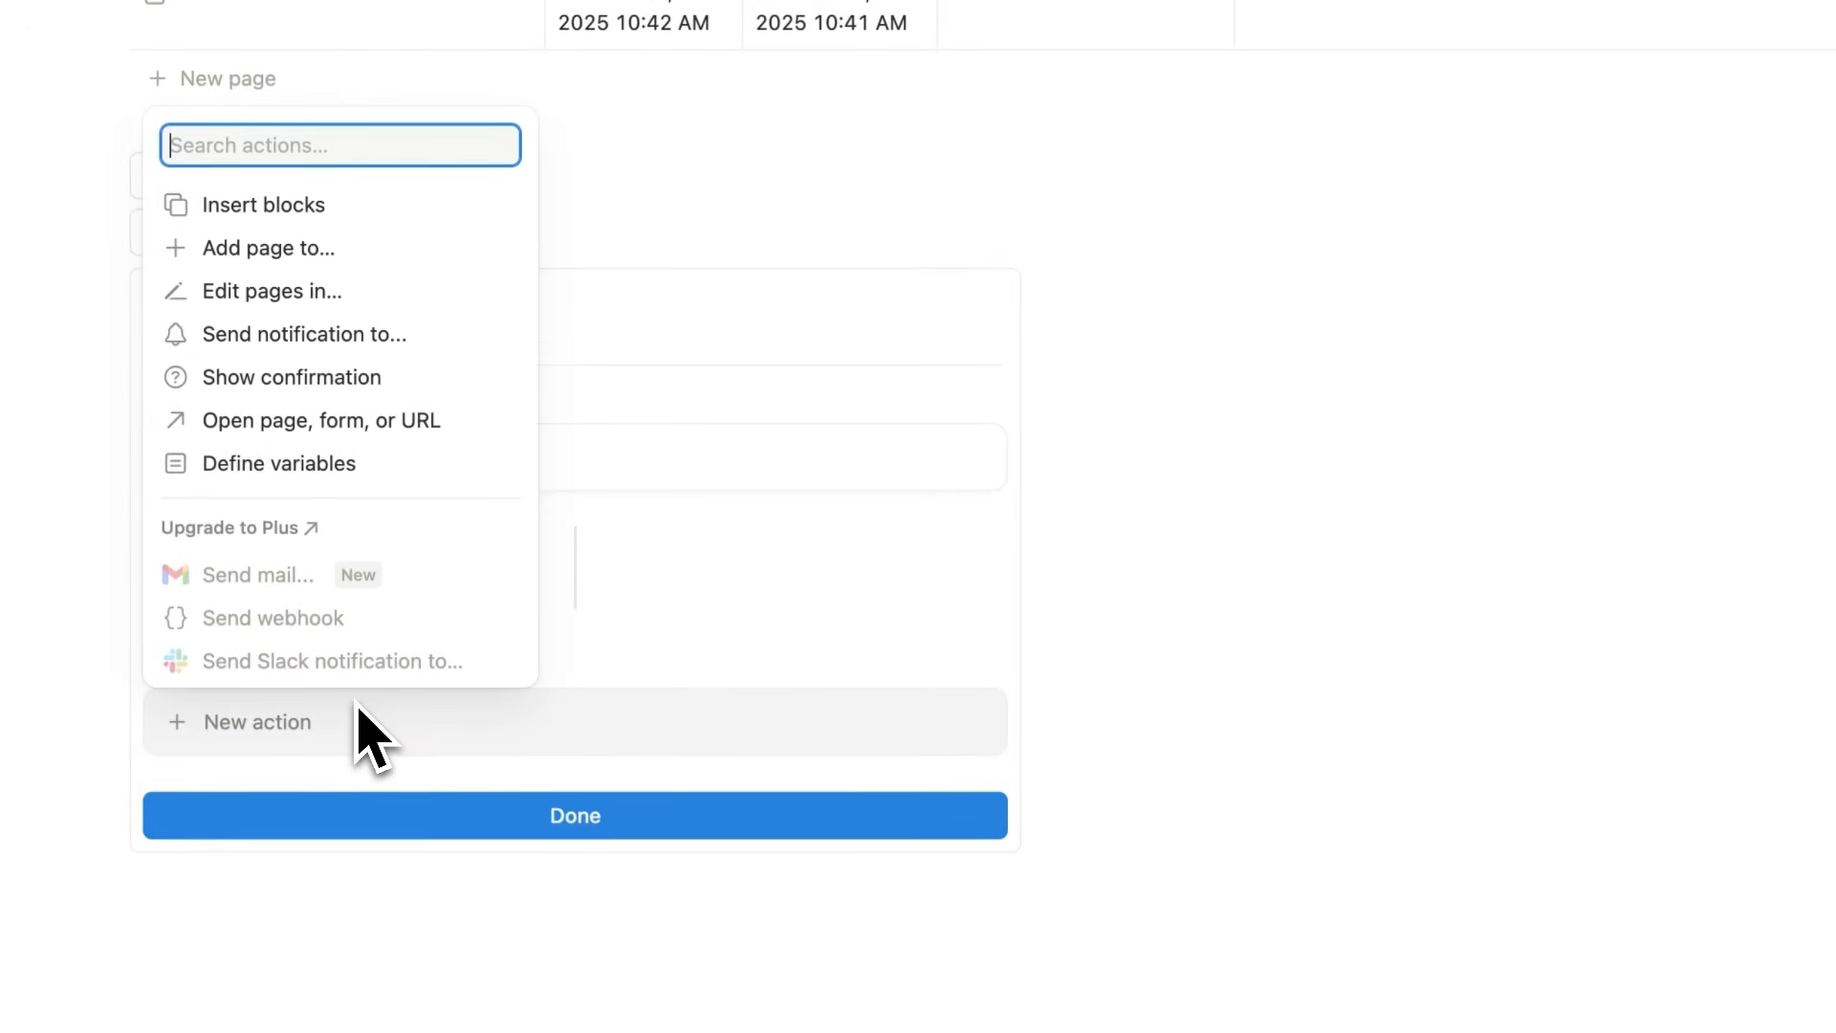
pyautogui.click(304, 293)
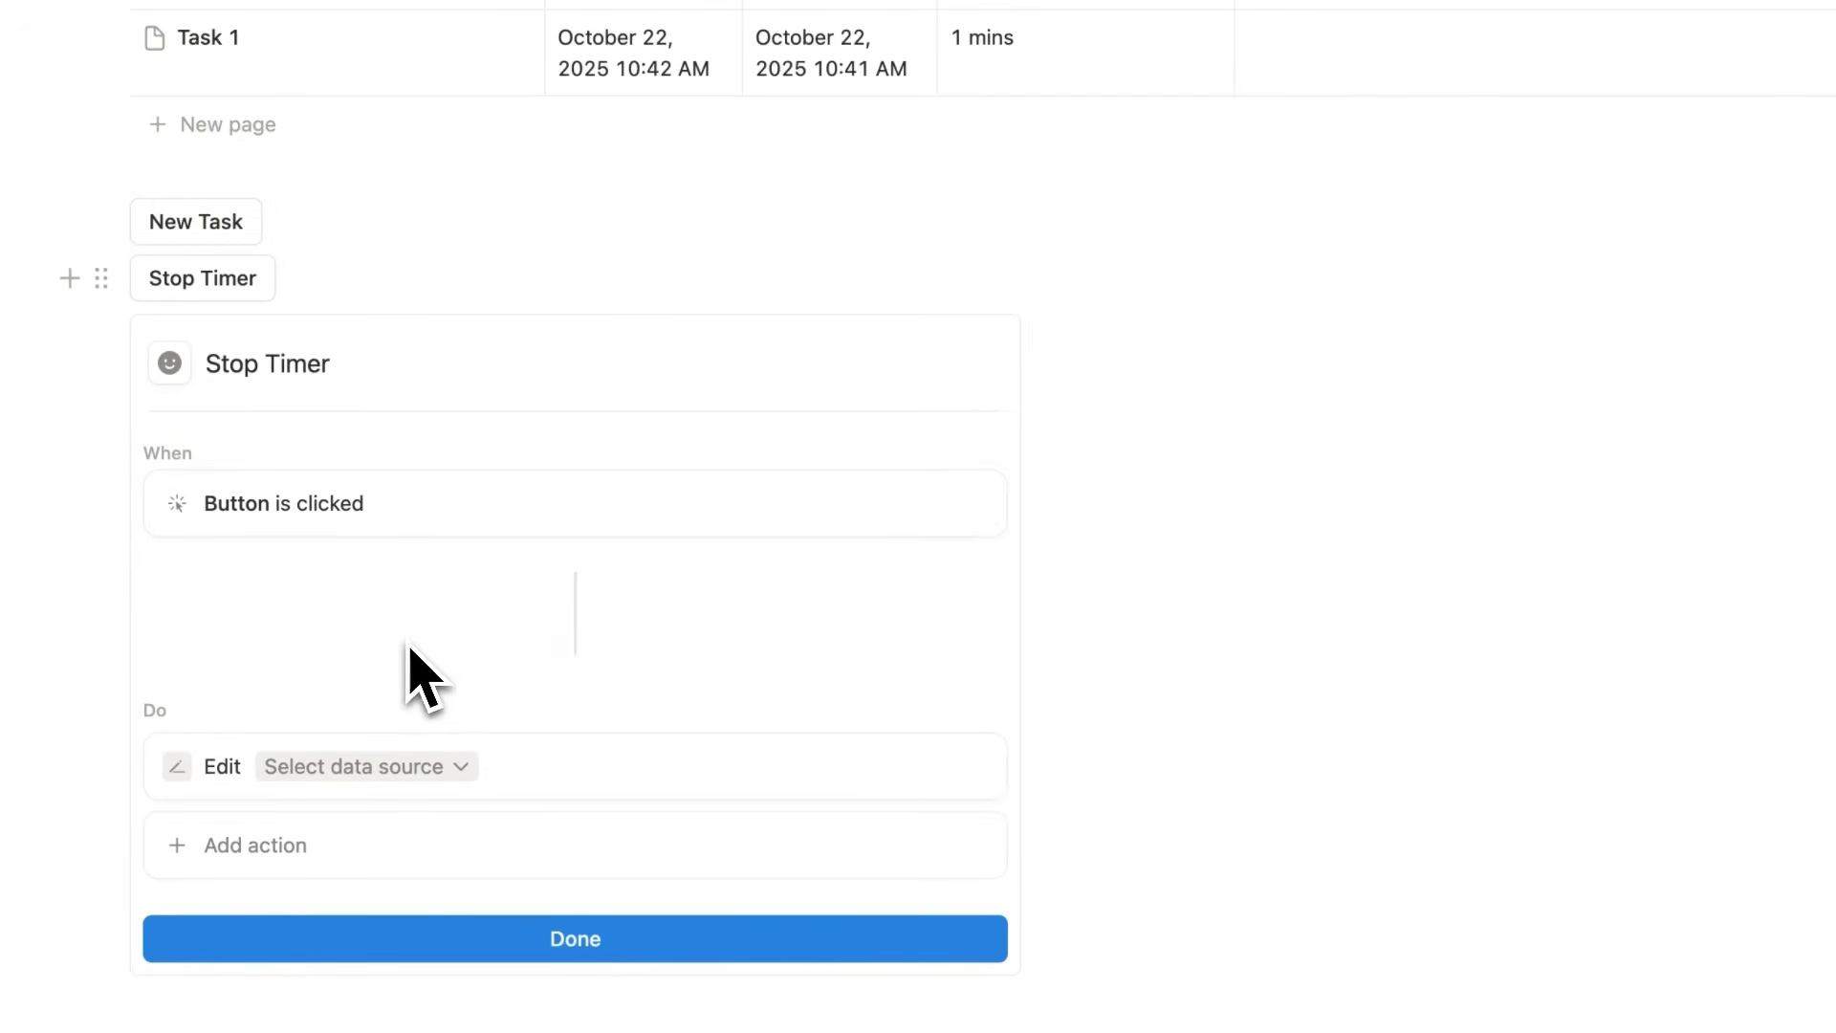
pyautogui.click(377, 771)
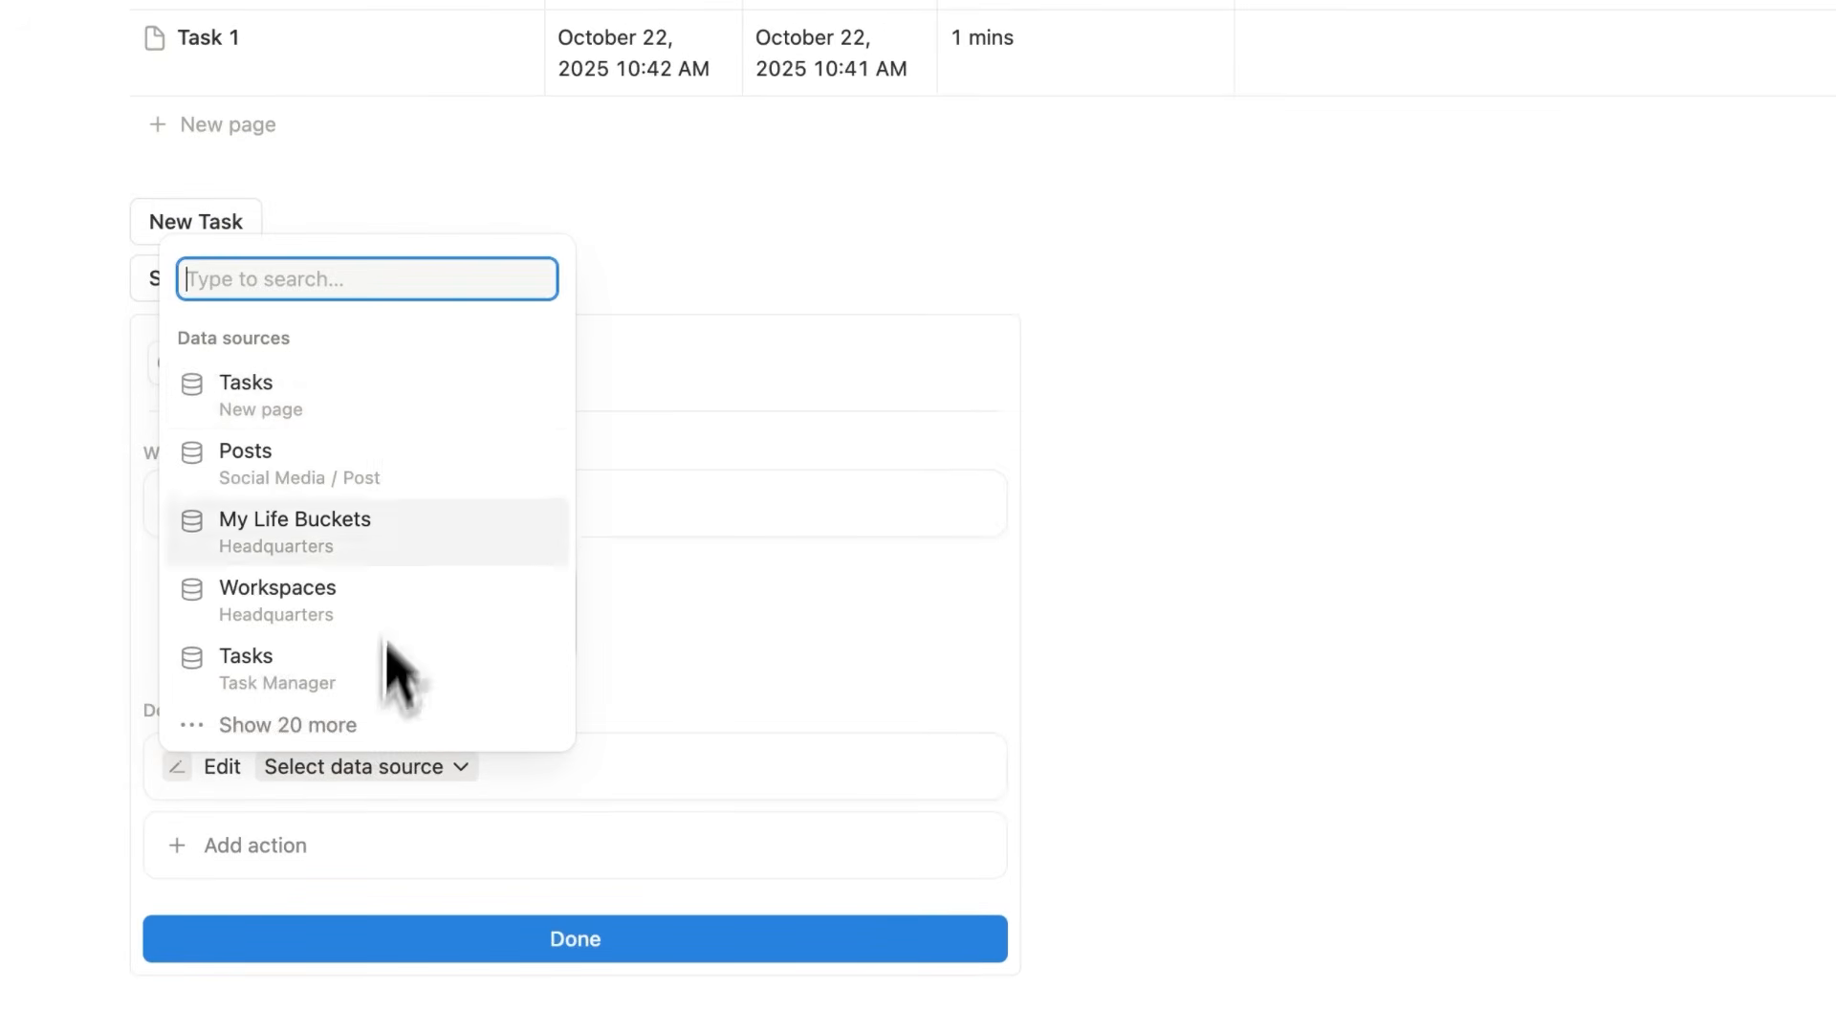
pyautogui.click(386, 433)
# Limit the Stop Timer button's edit action to pages whose Start date is Today.
pyautogui.scroll(5, 461, 564)
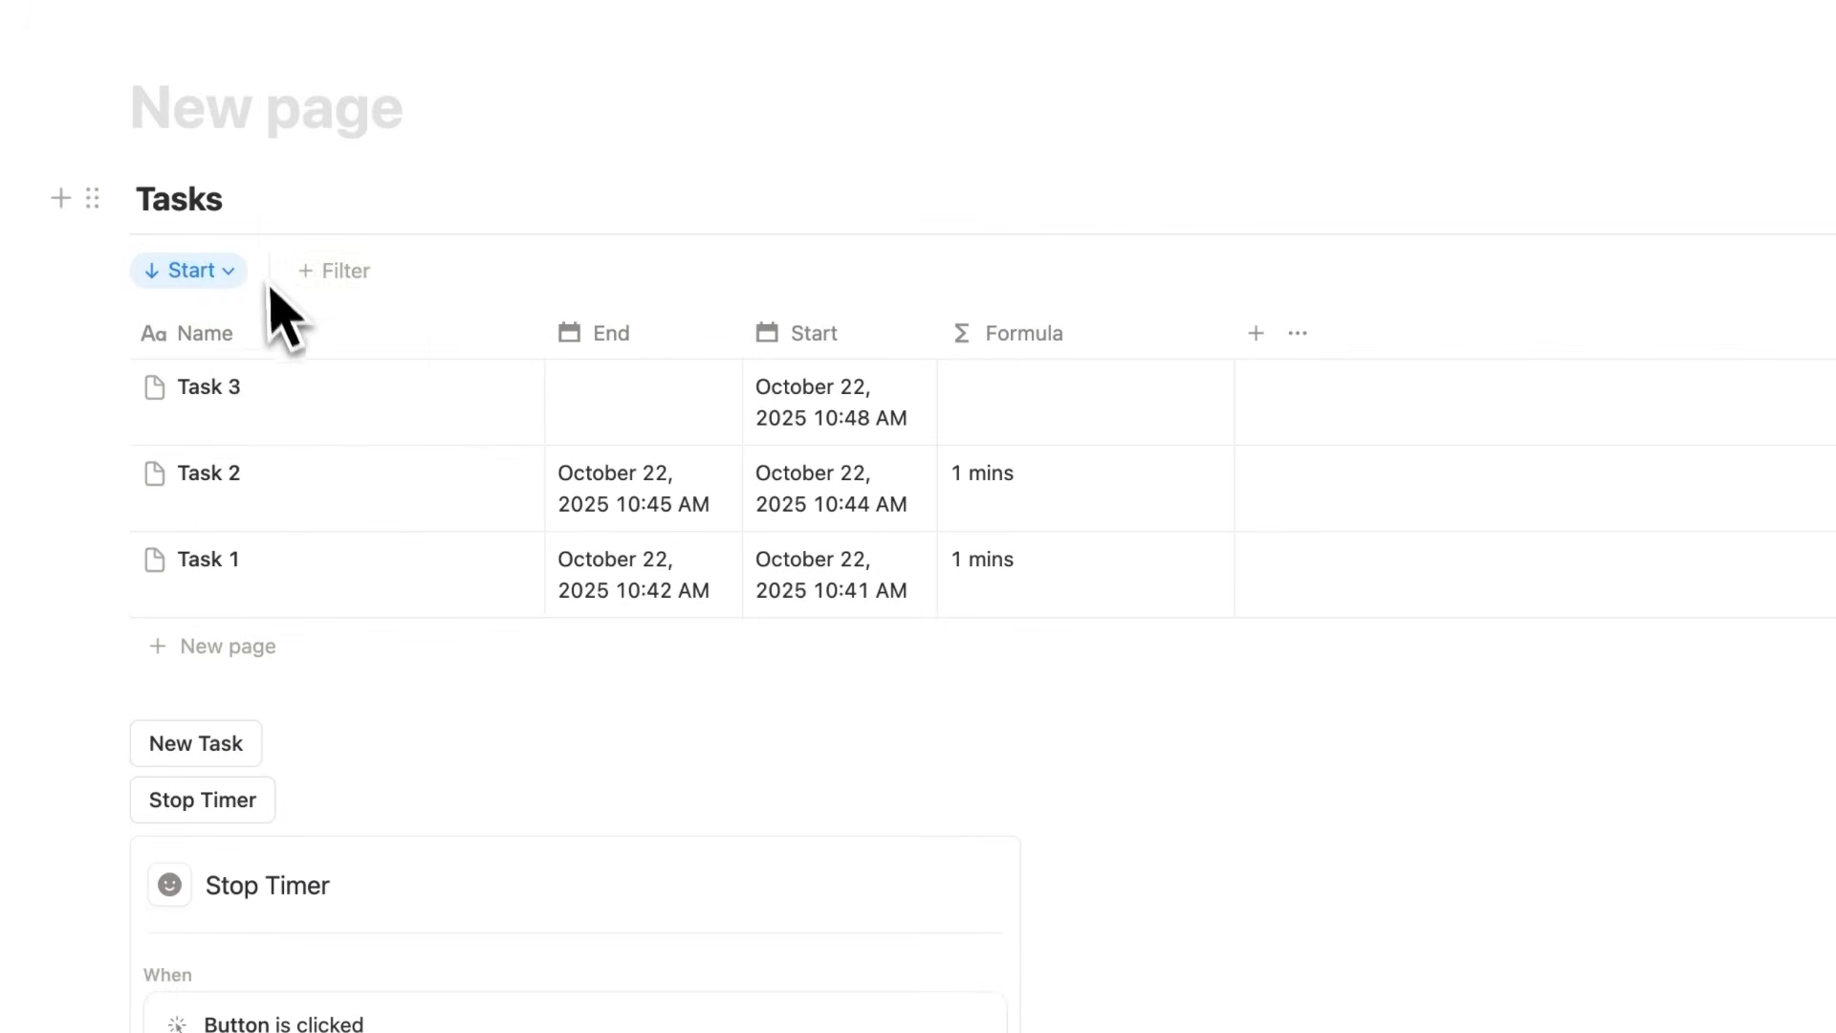
pyautogui.scroll(-7, 348, 409)
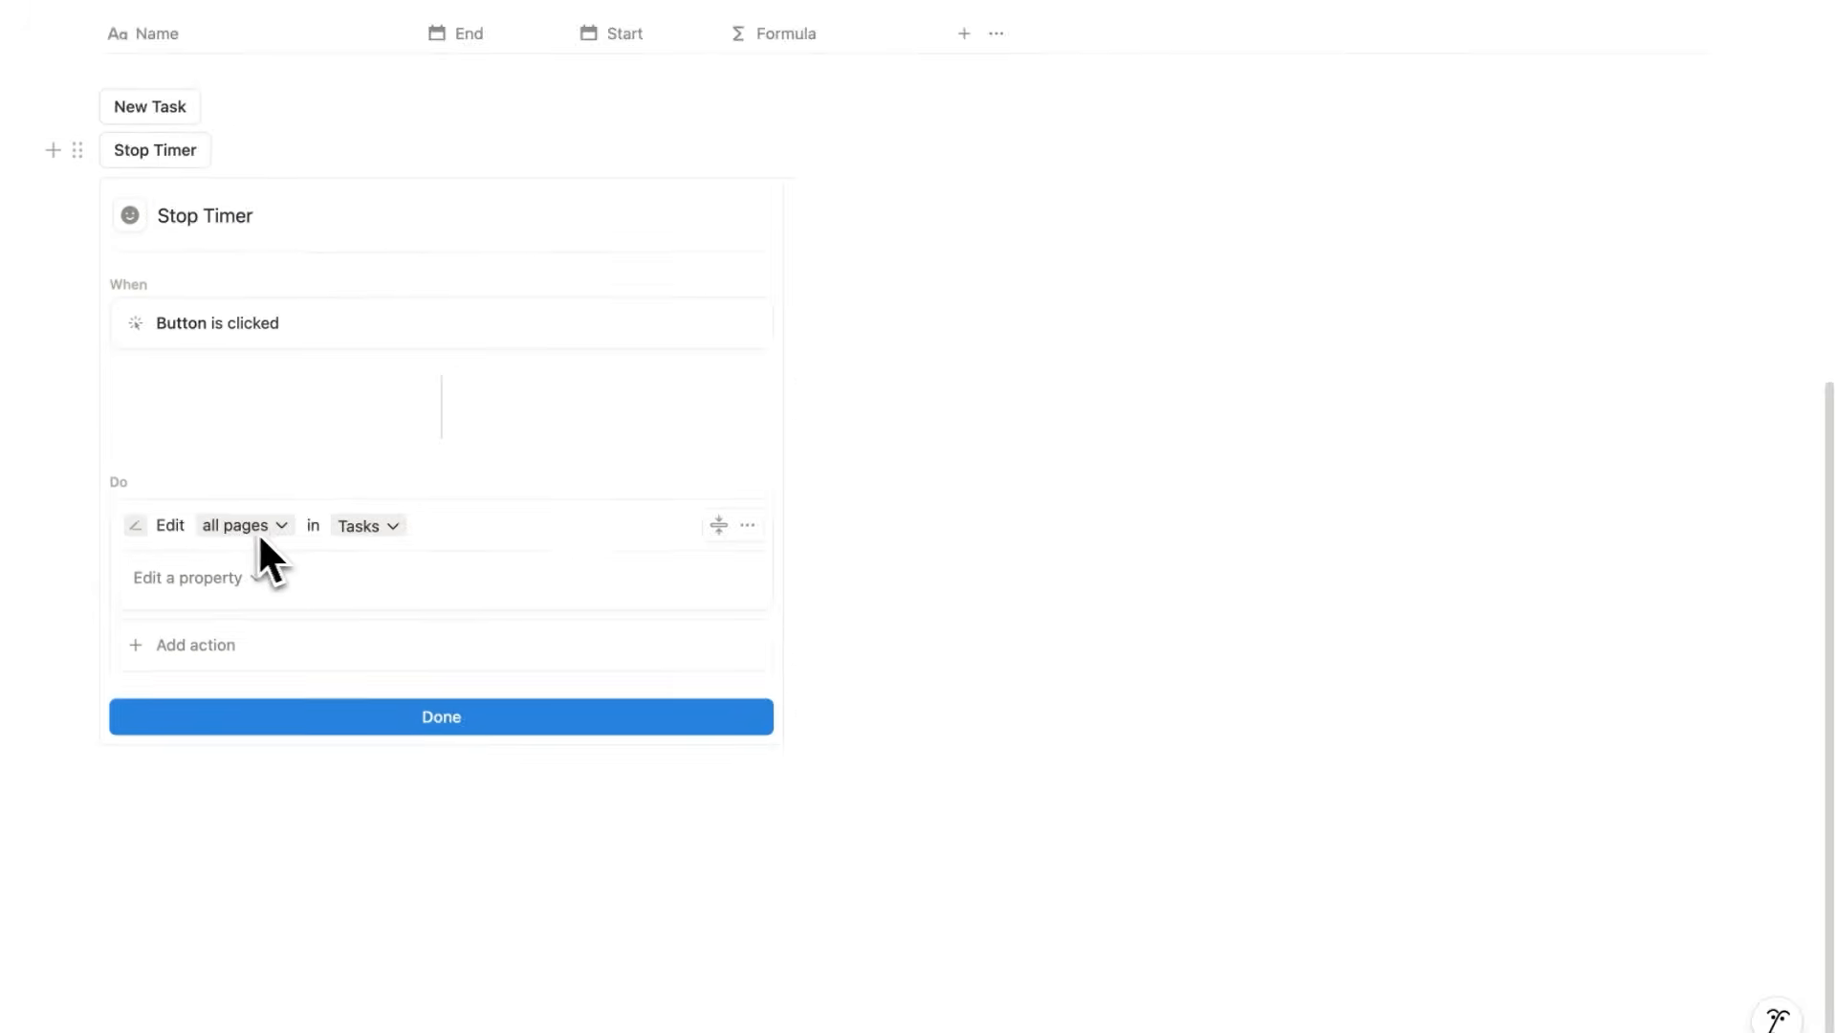
pyautogui.click(292, 558)
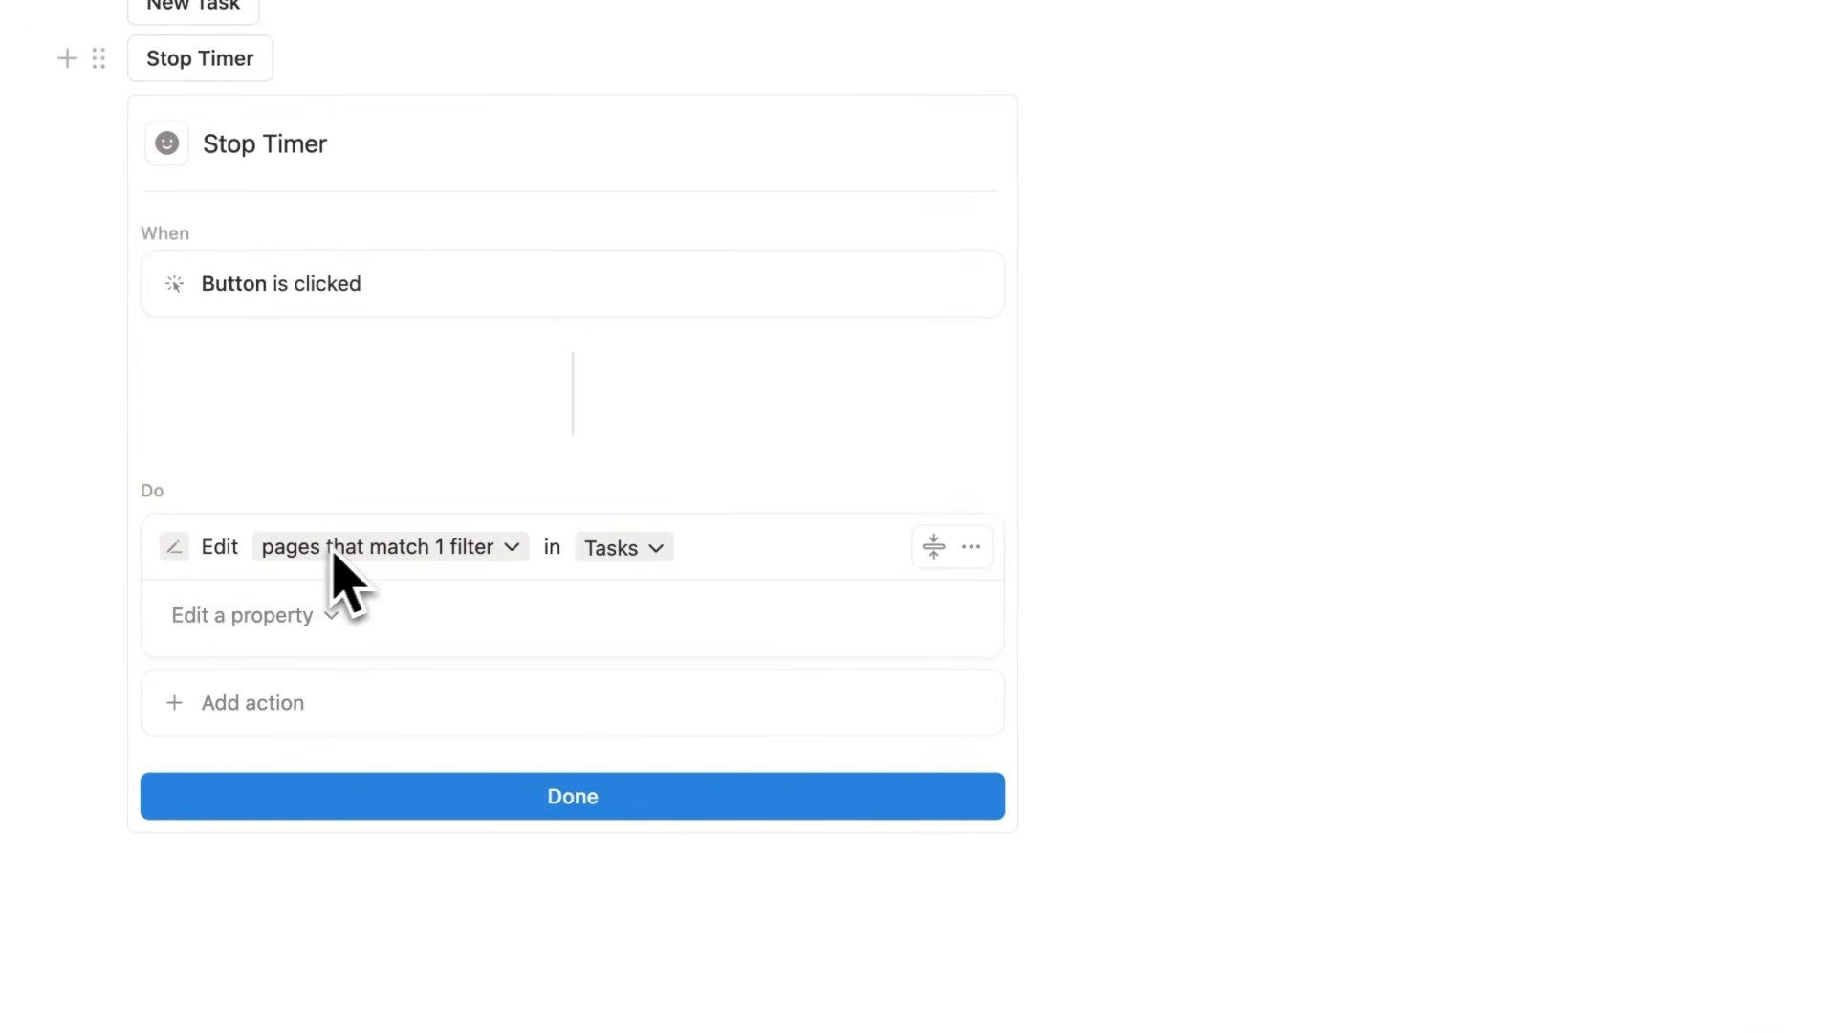
pyautogui.scroll(6, 383, 574)
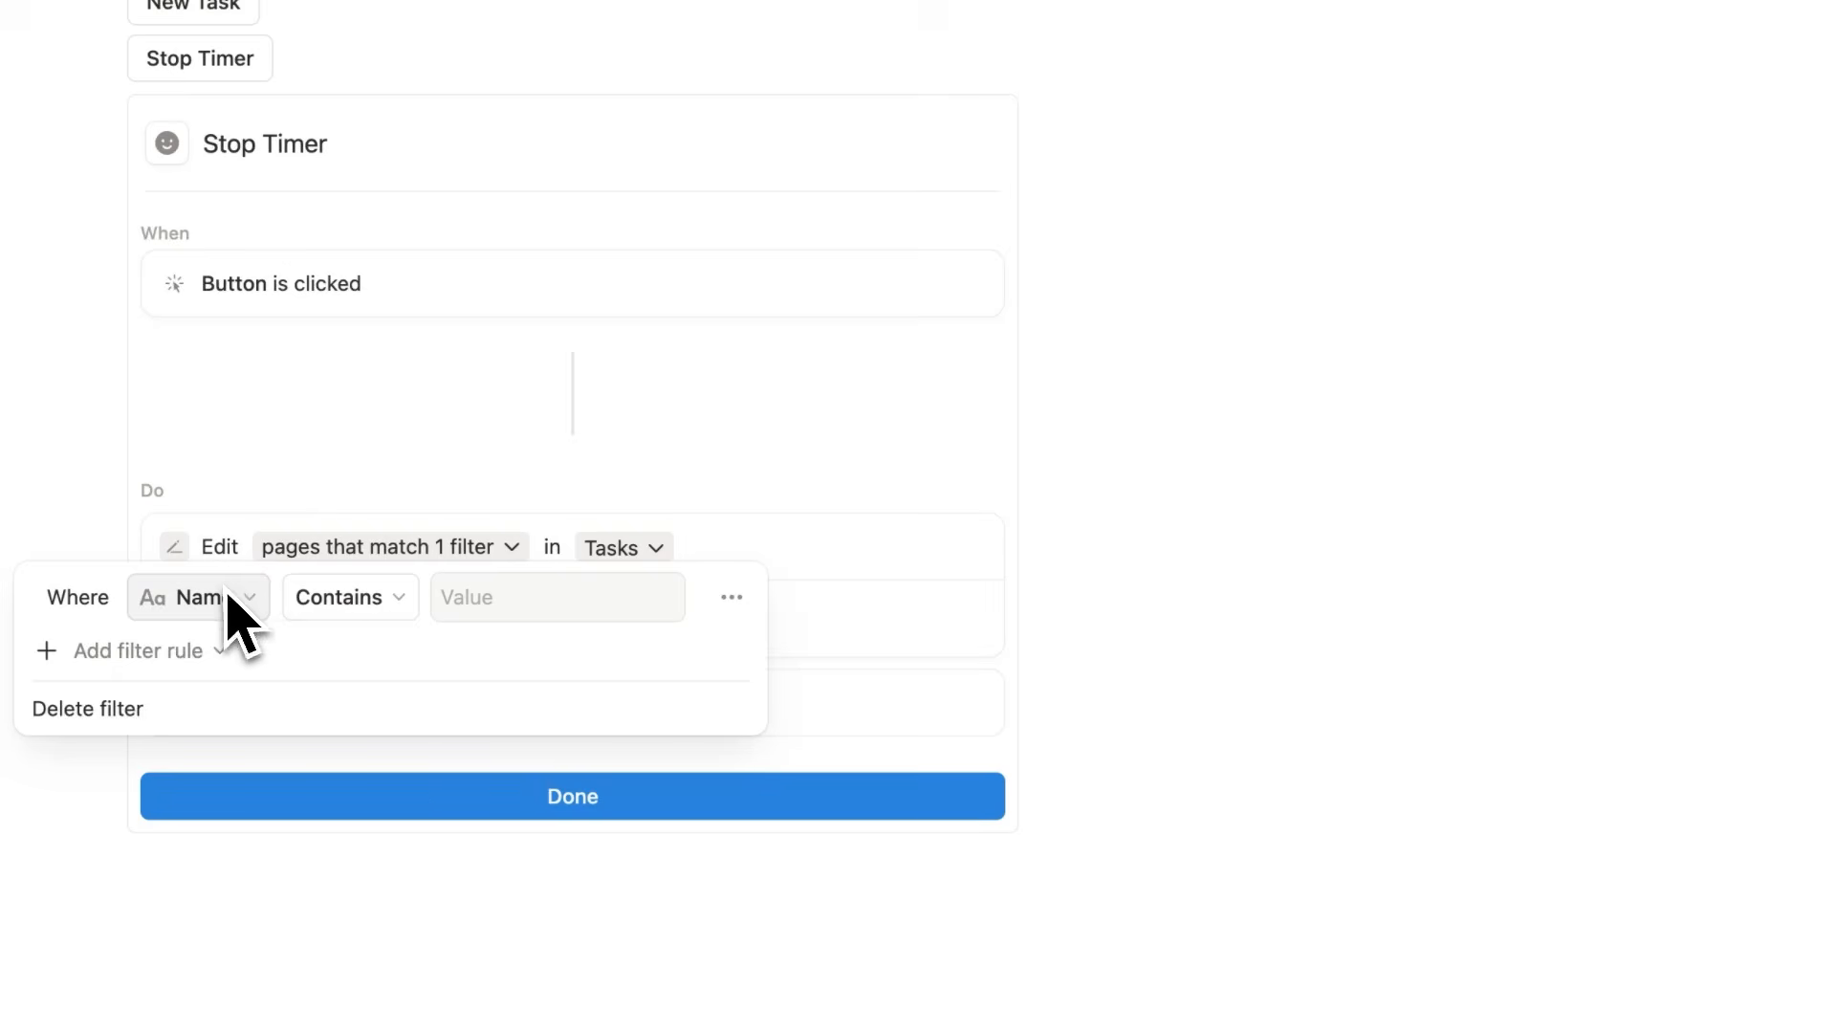
pyautogui.click(234, 622)
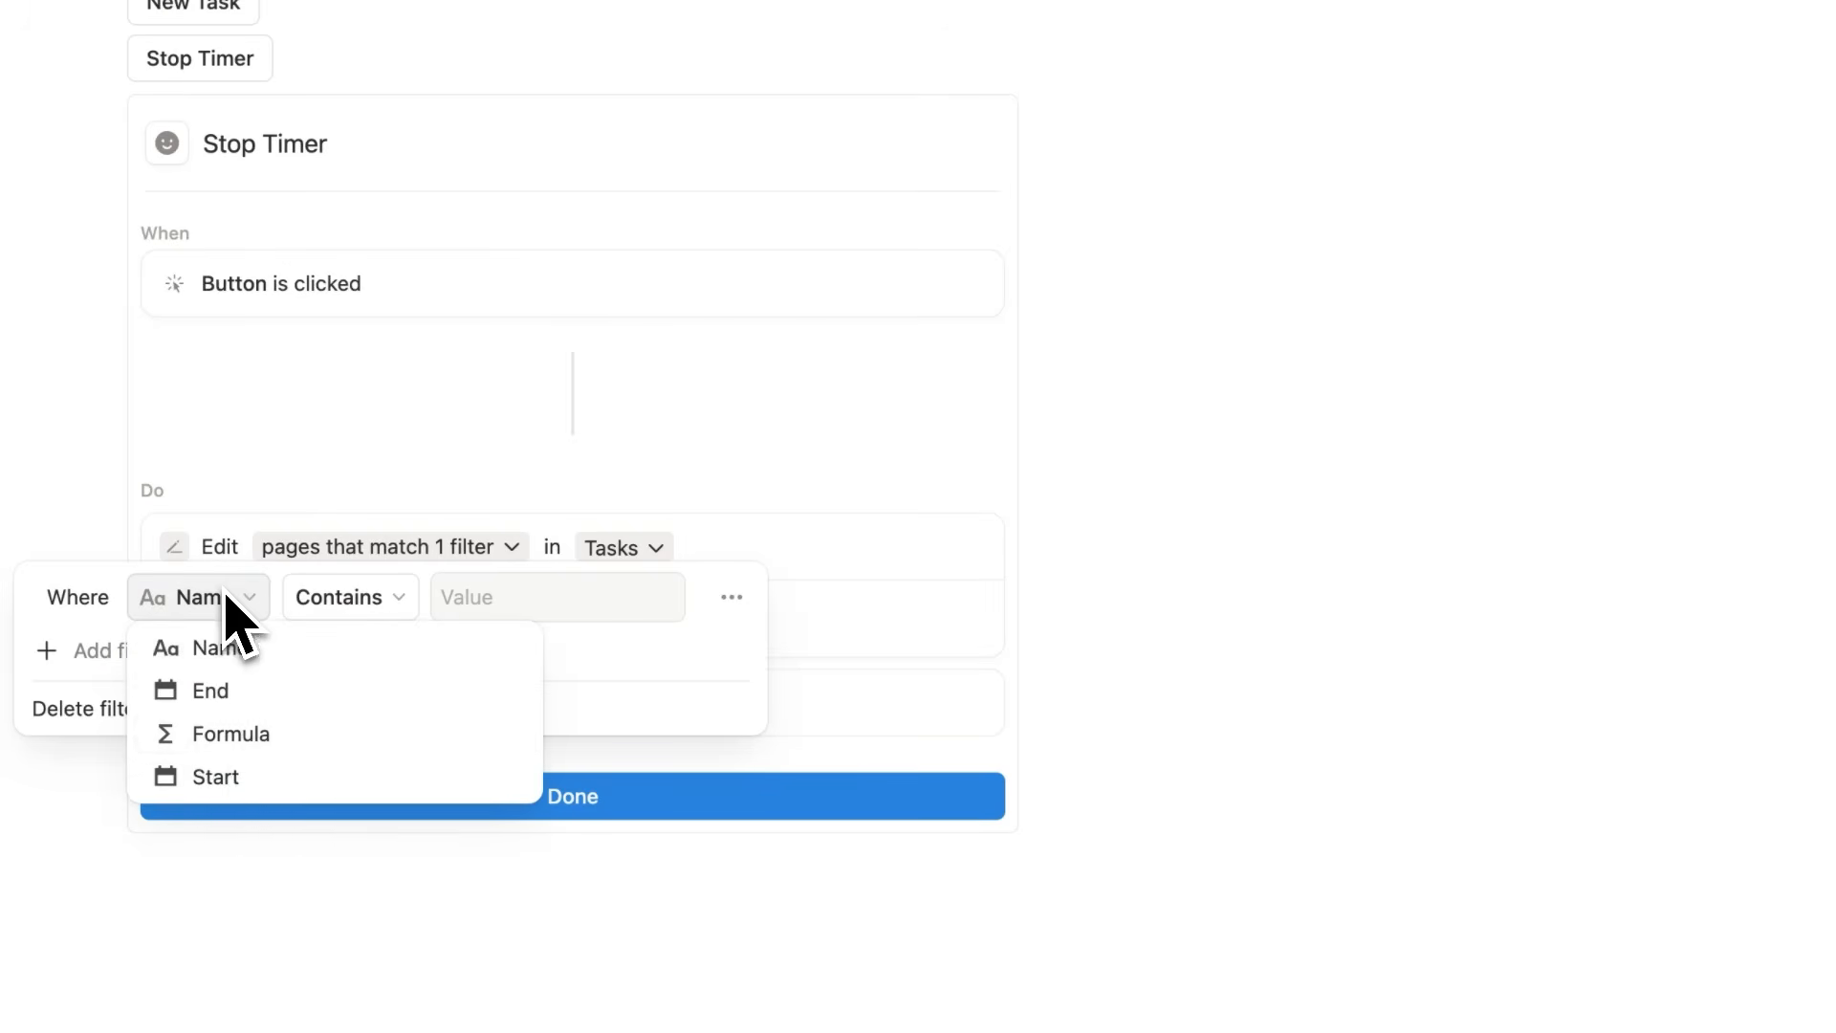
pyautogui.click(243, 779)
pyautogui.click(559, 597)
pyautogui.click(549, 644)
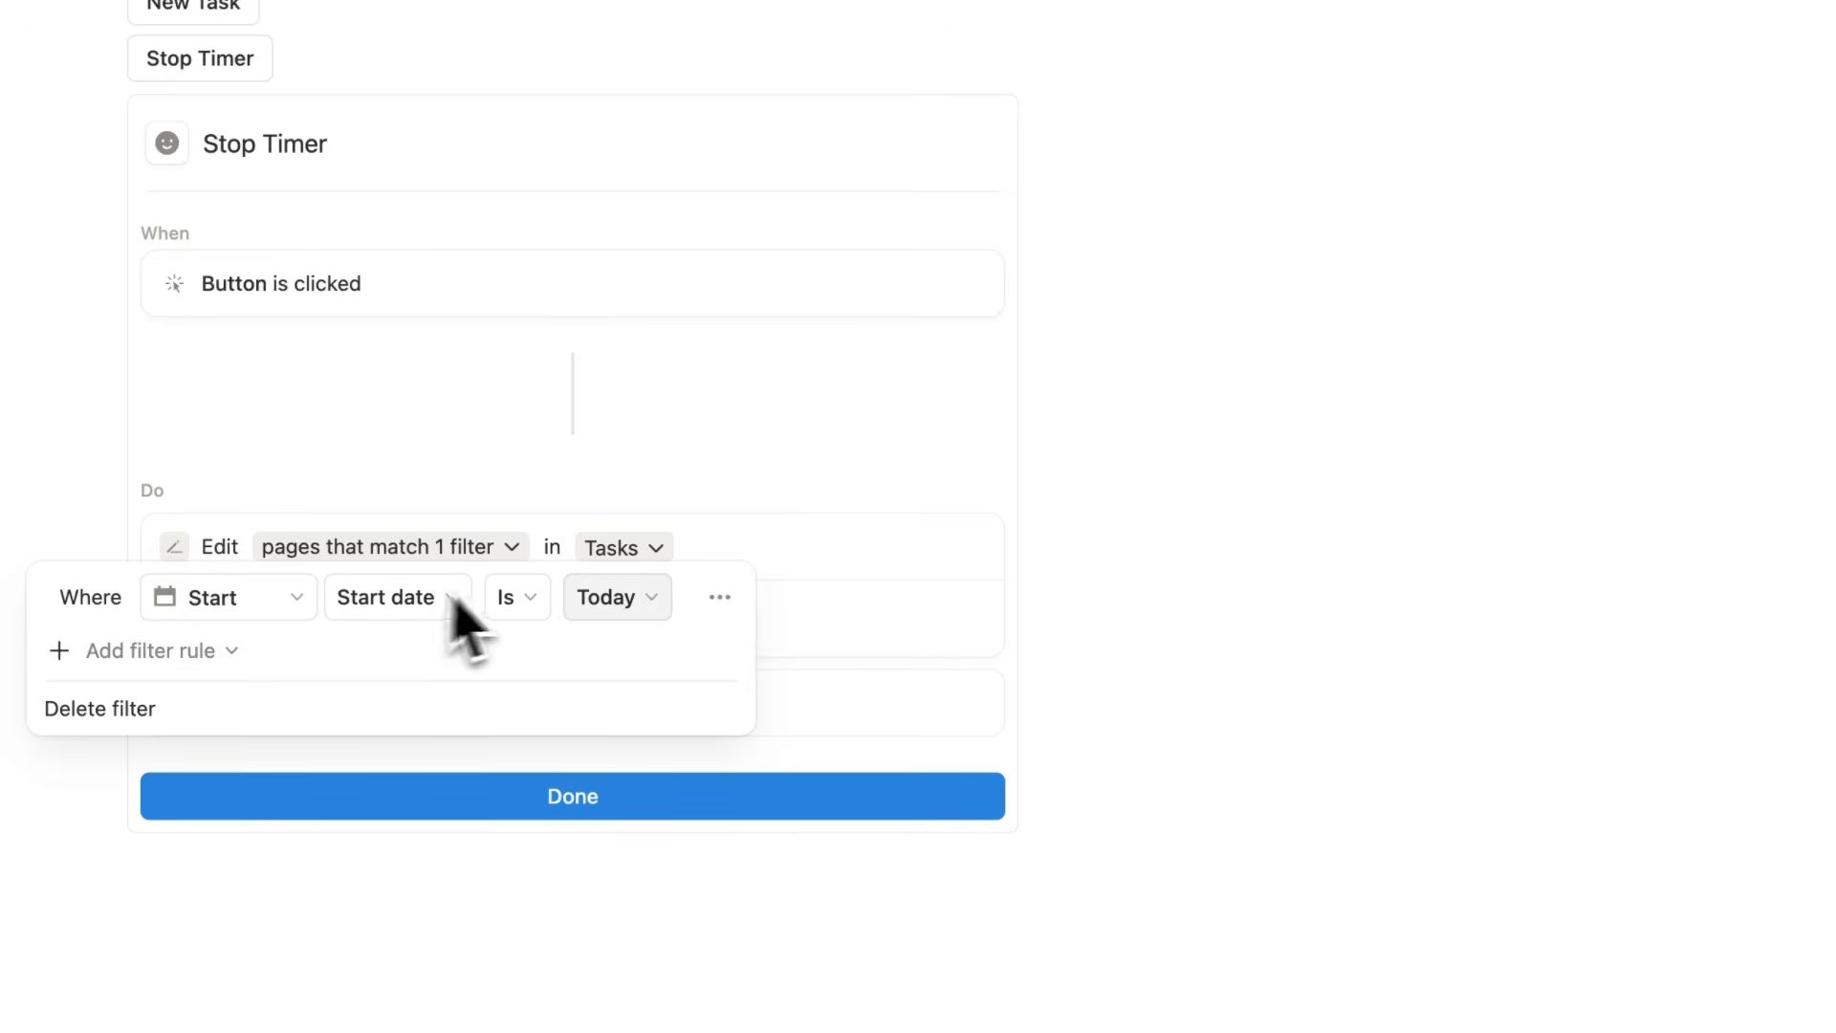
# Add a second filter rule to the edit action requiring that End is empty.
pyautogui.click(151, 654)
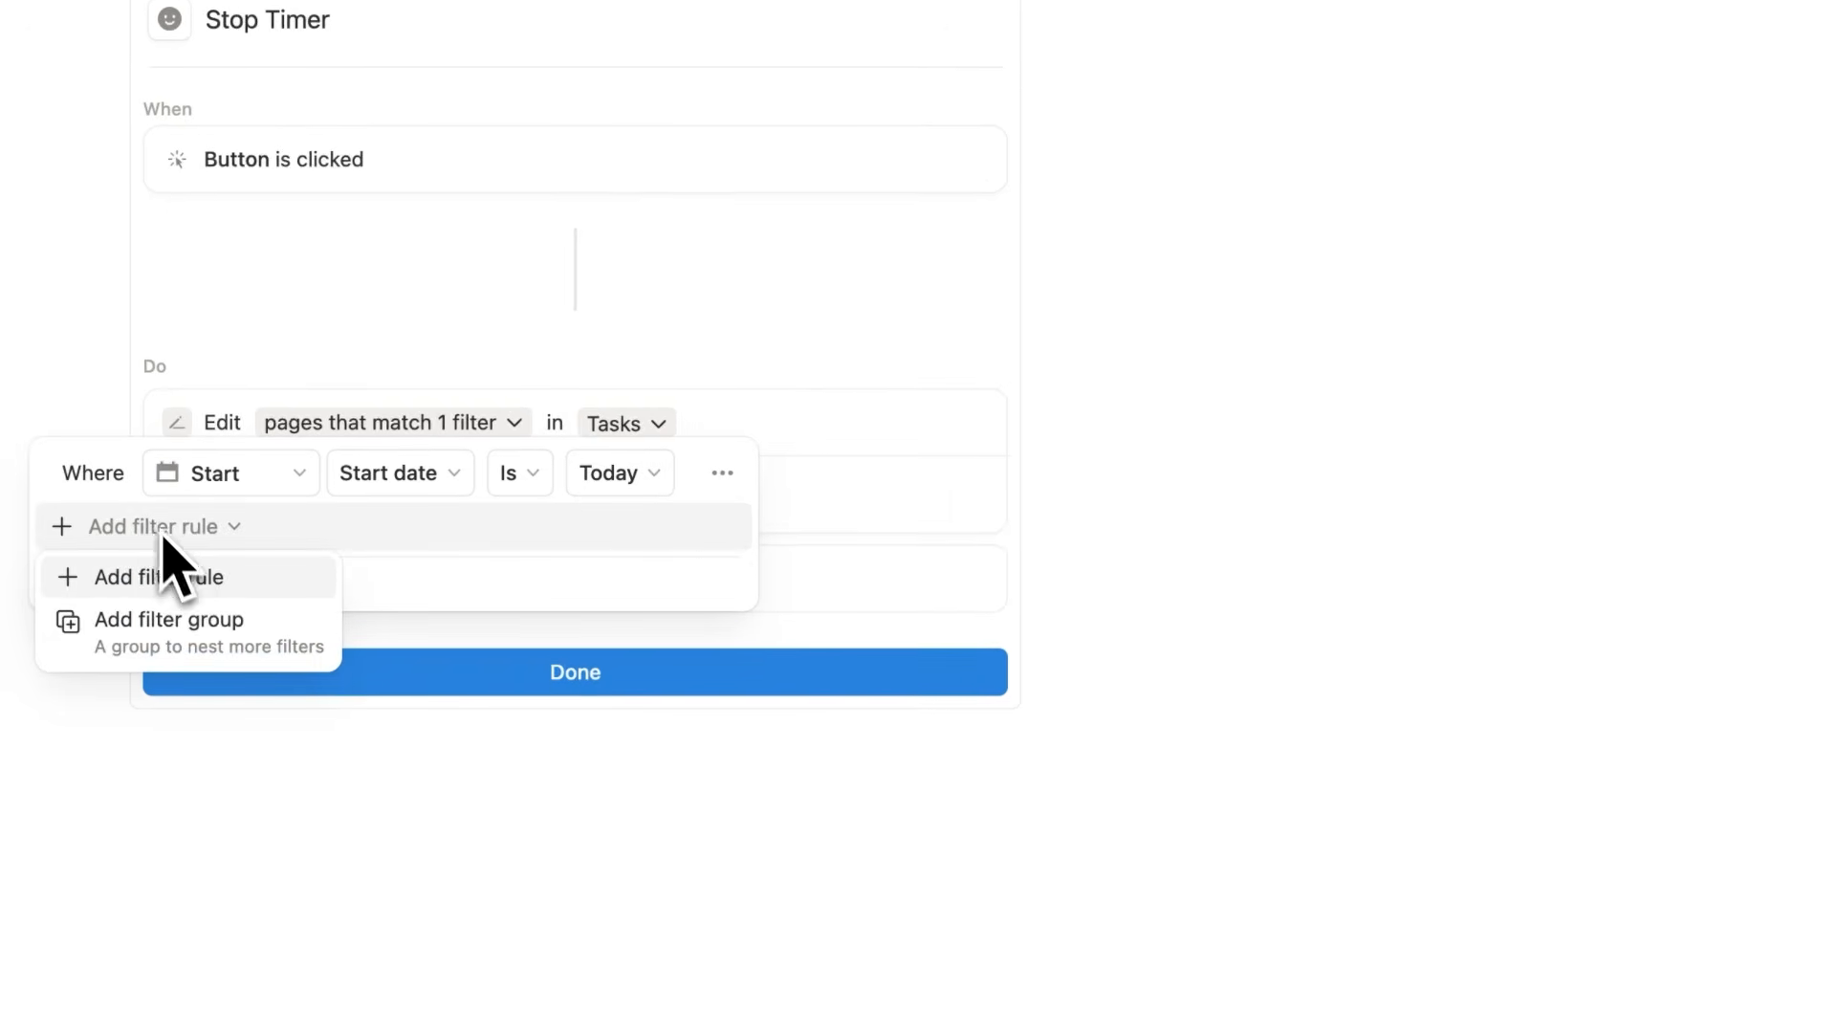
pyautogui.click(177, 573)
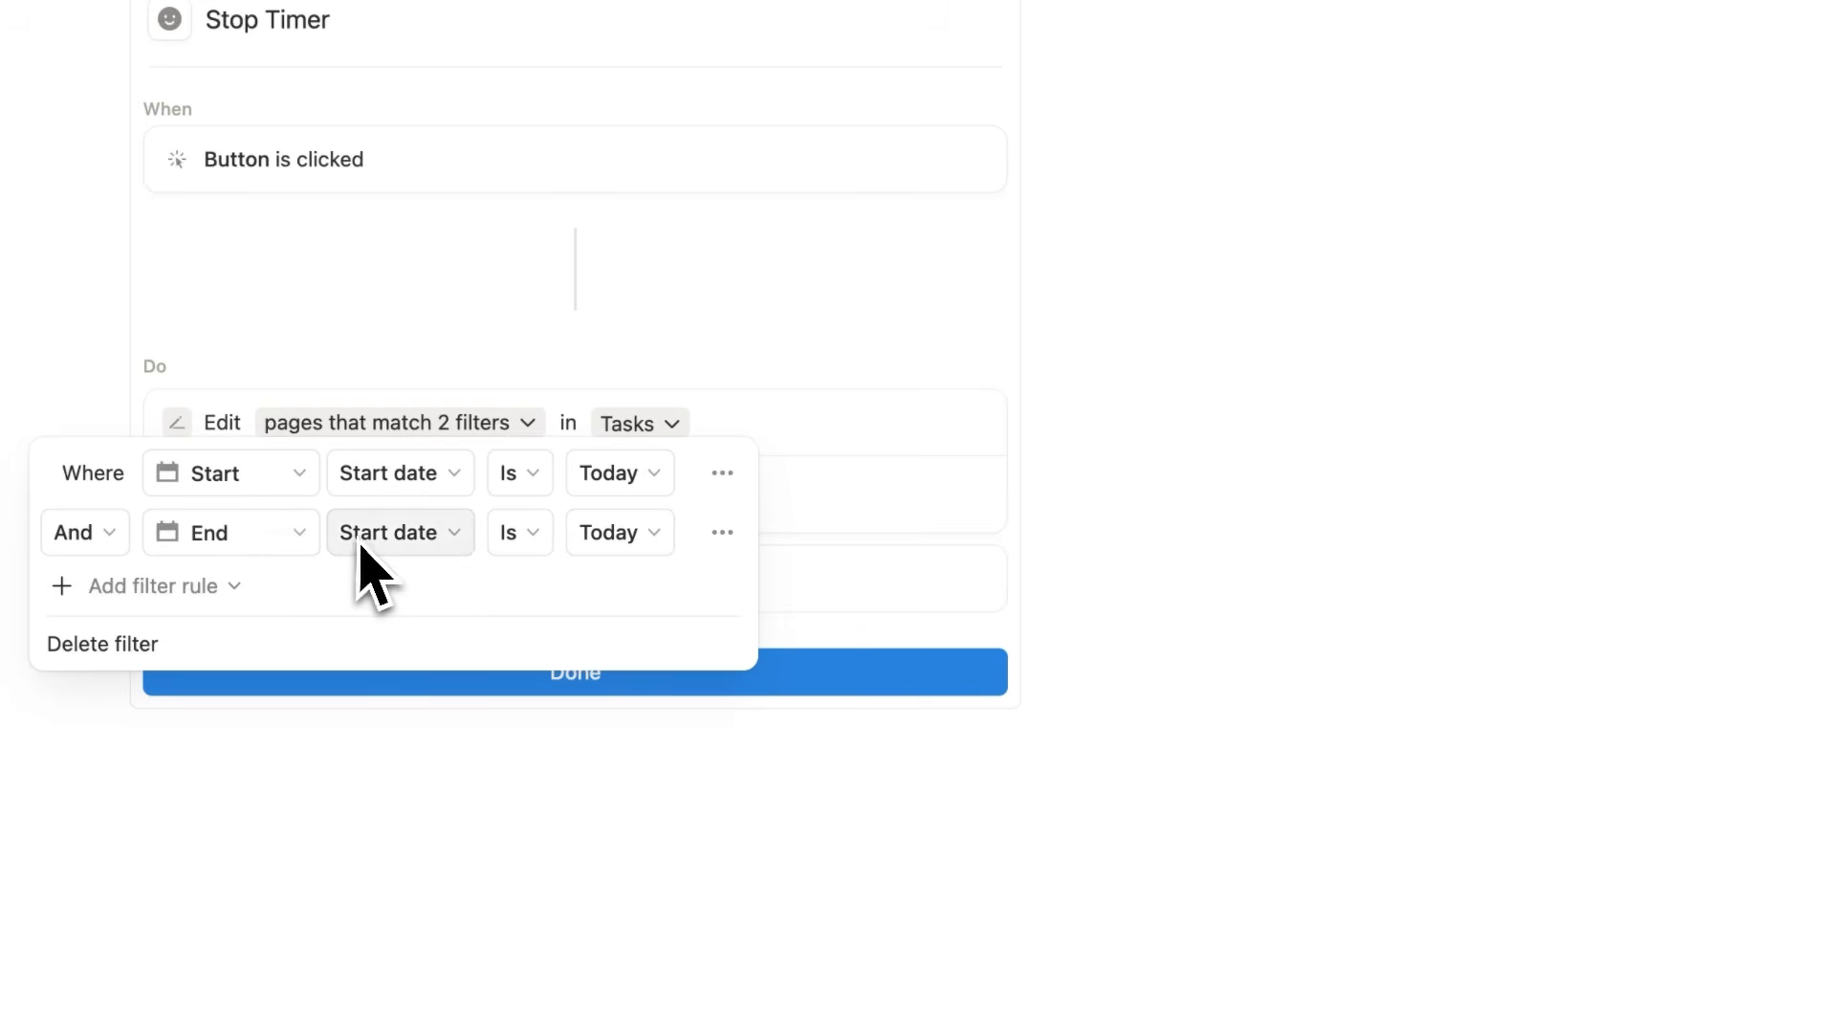
pyautogui.click(511, 550)
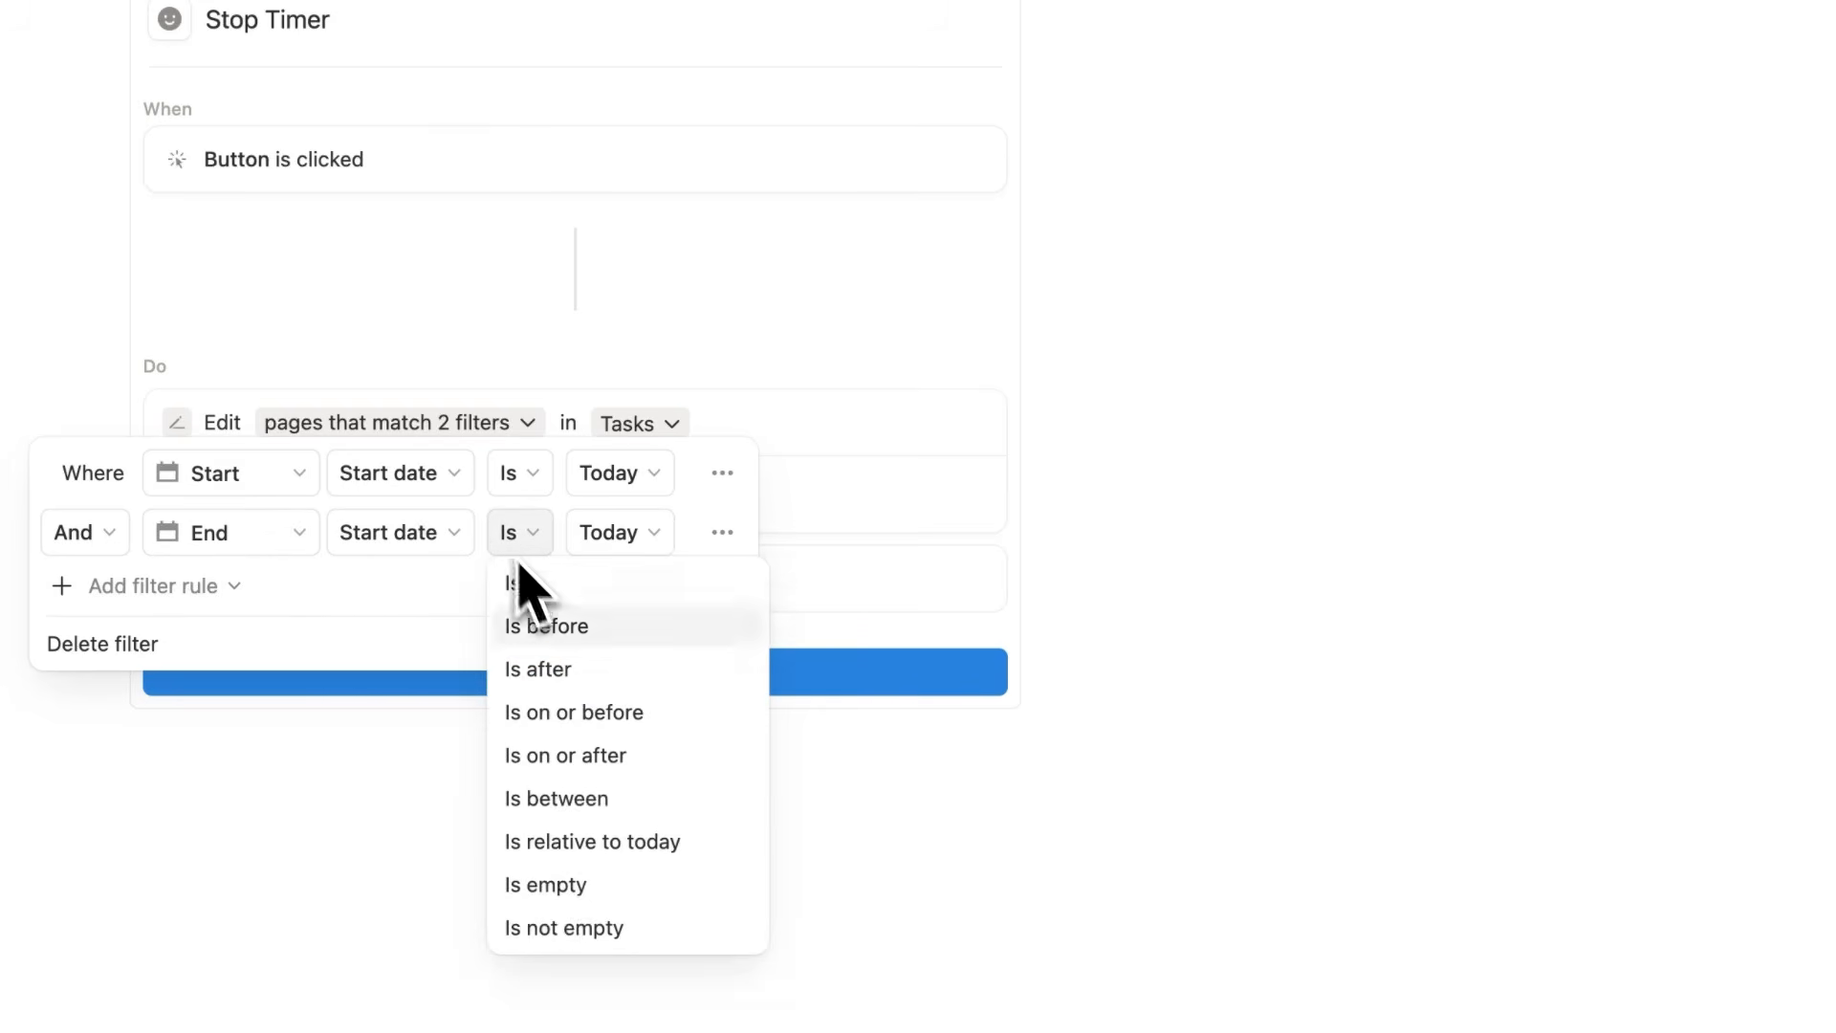
pyautogui.click(549, 881)
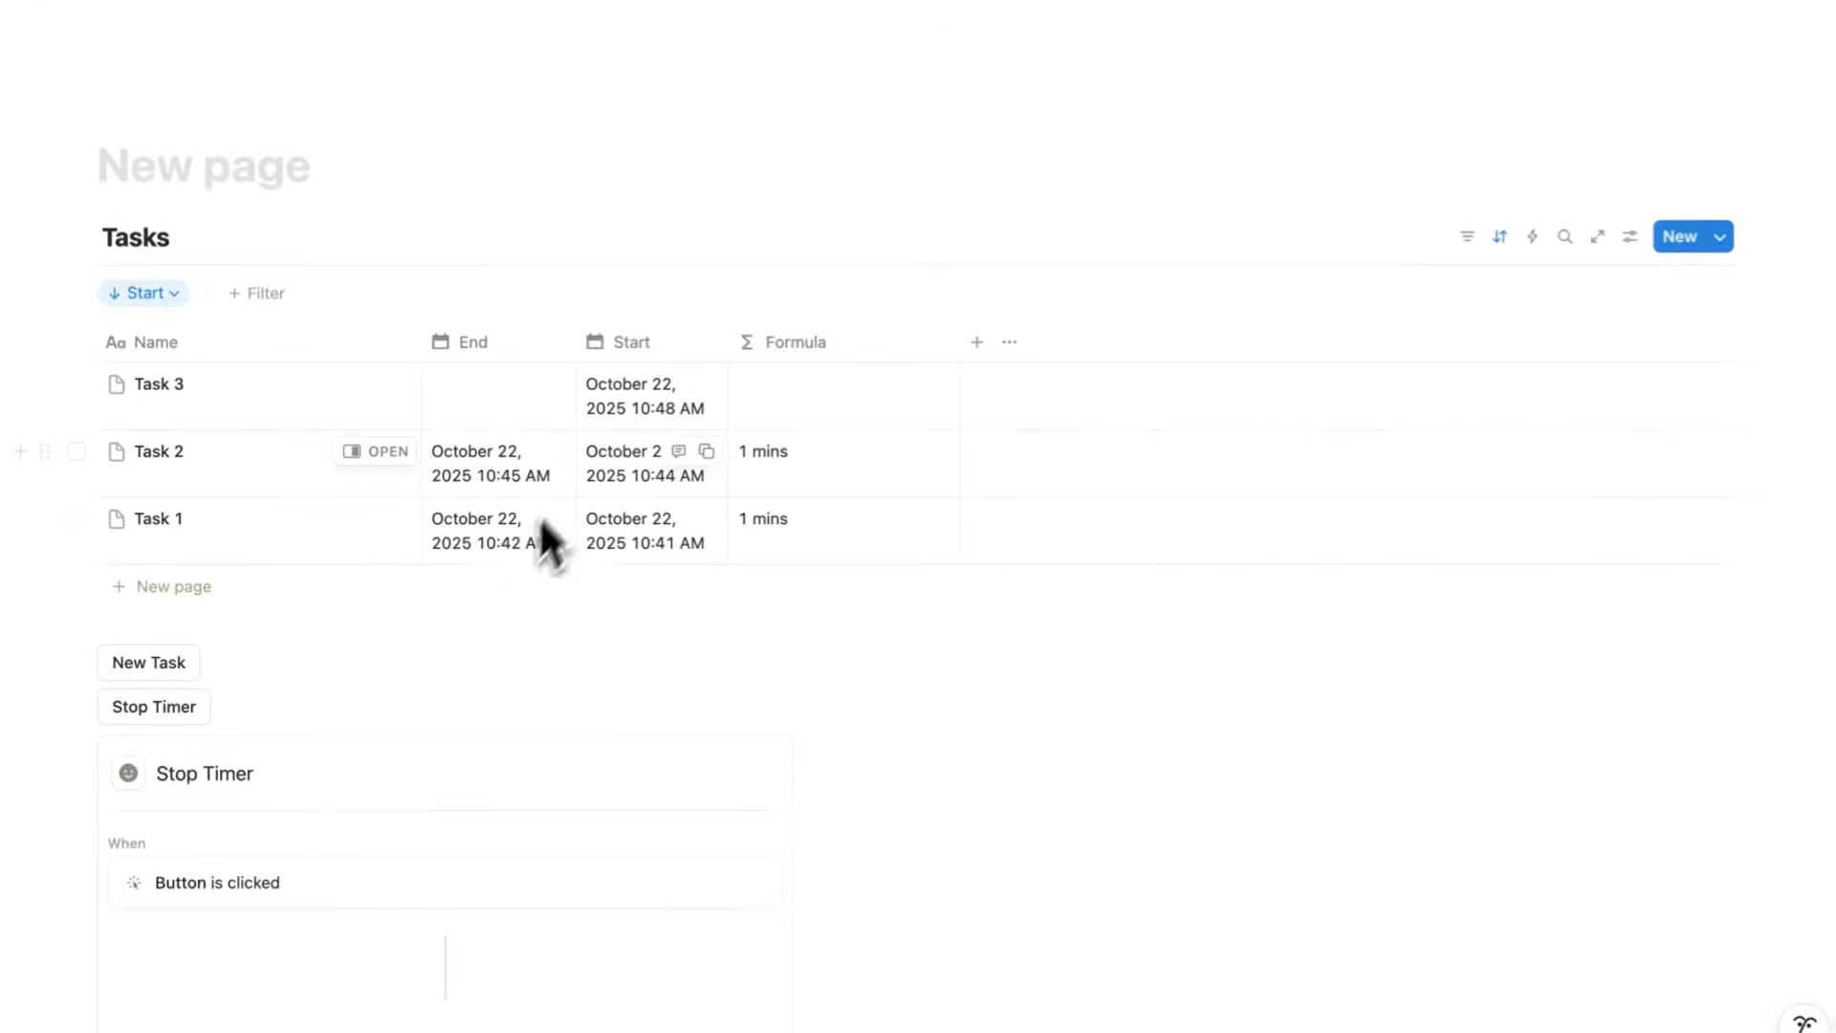
# Set the End property to Time triggered in the Stop Timer button's edit action.
pyautogui.scroll(-6, 492, 417)
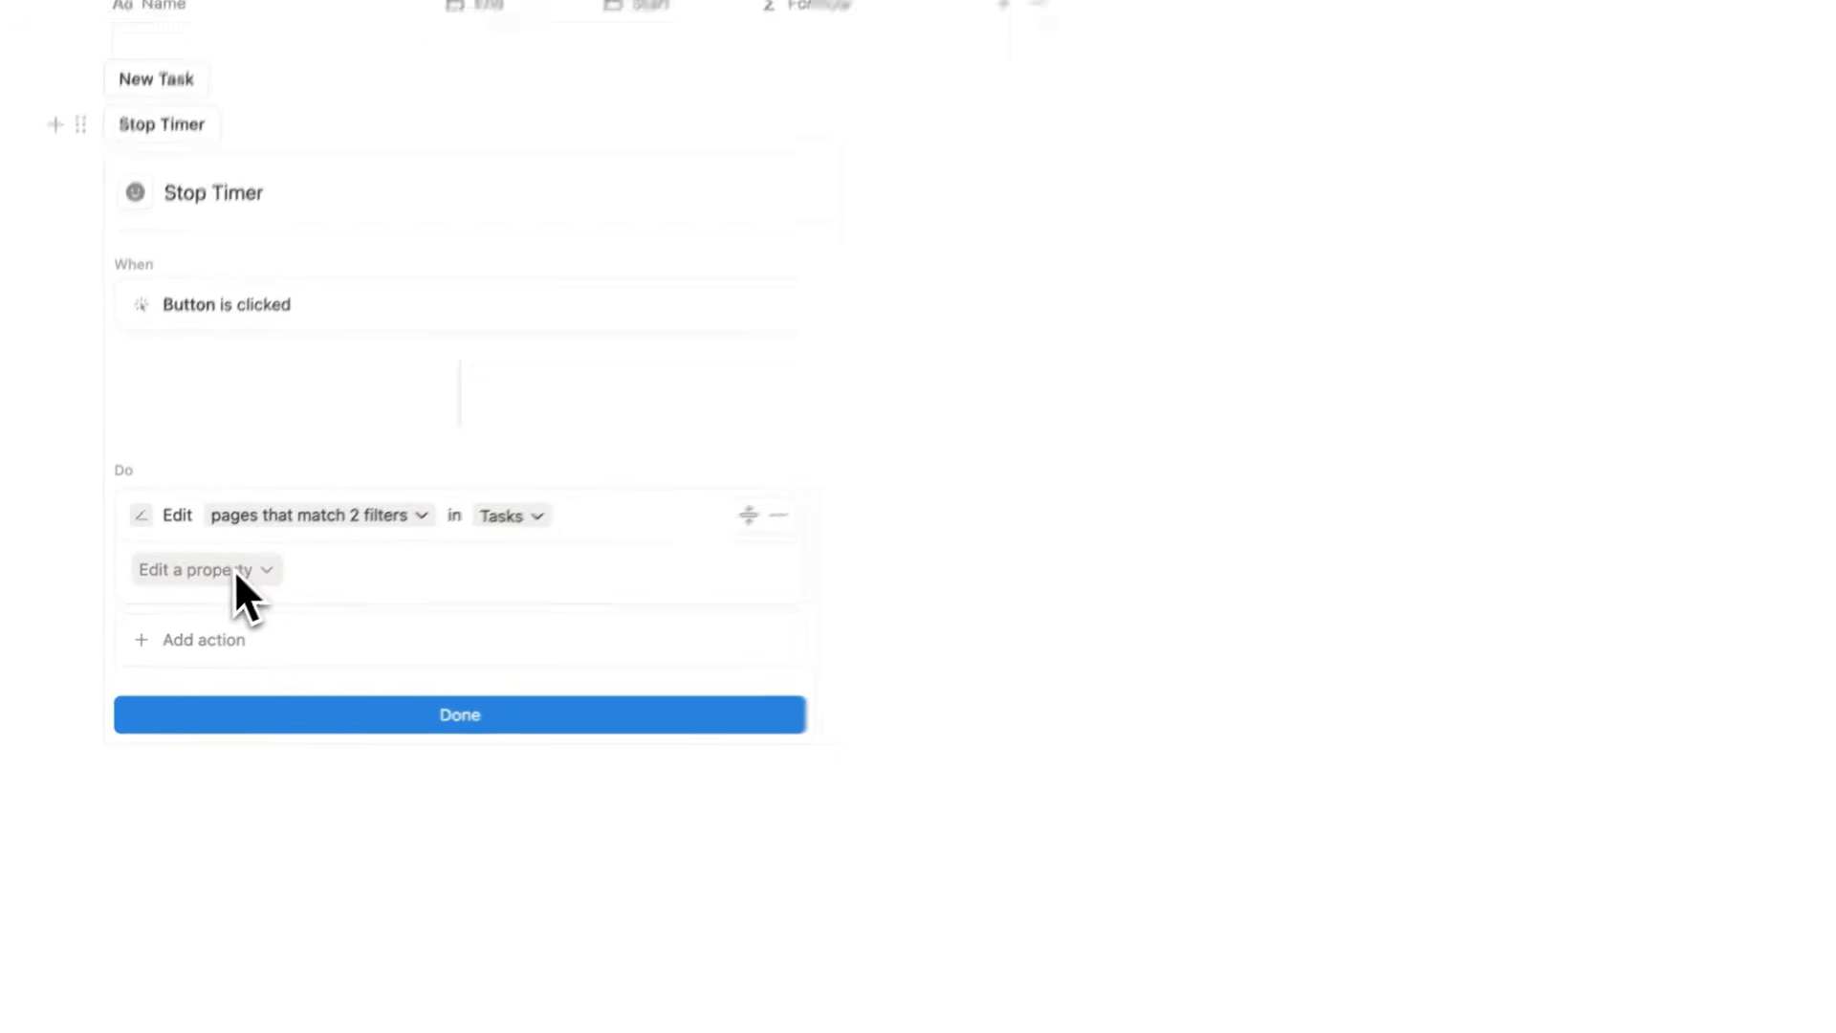
pyautogui.click(233, 570)
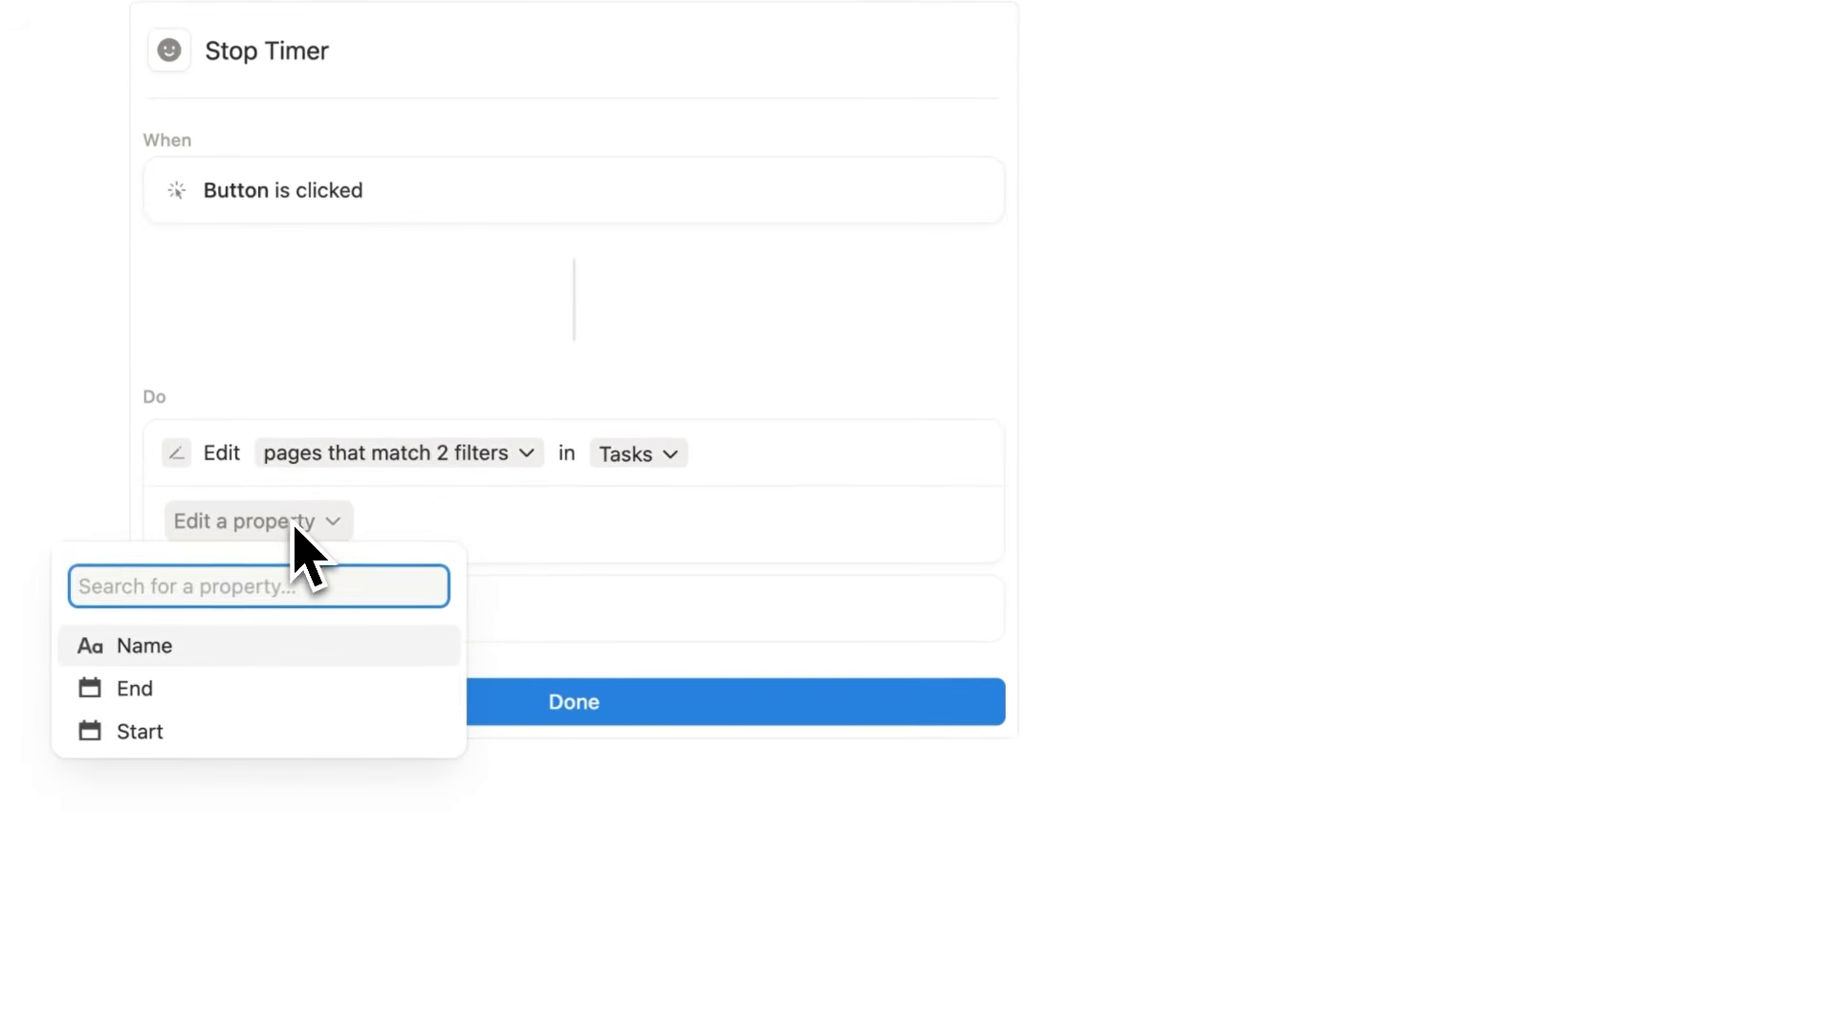
pyautogui.click(194, 703)
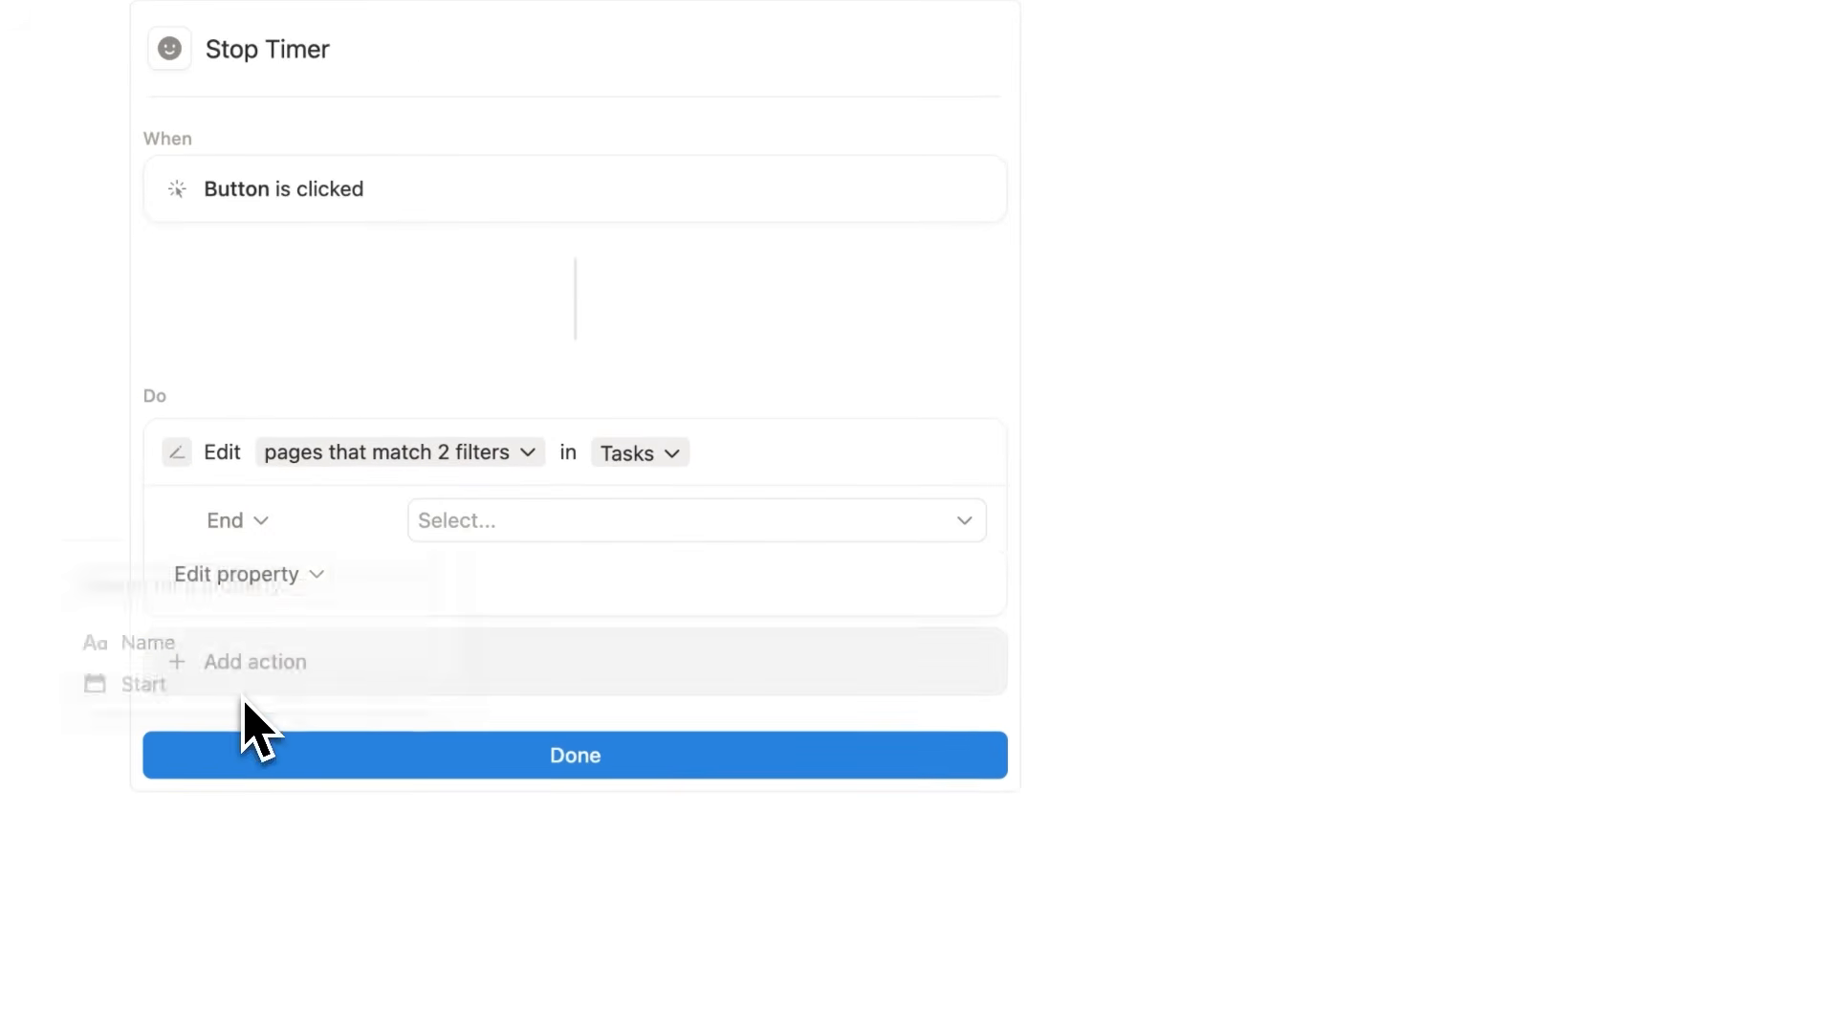
pyautogui.click(479, 528)
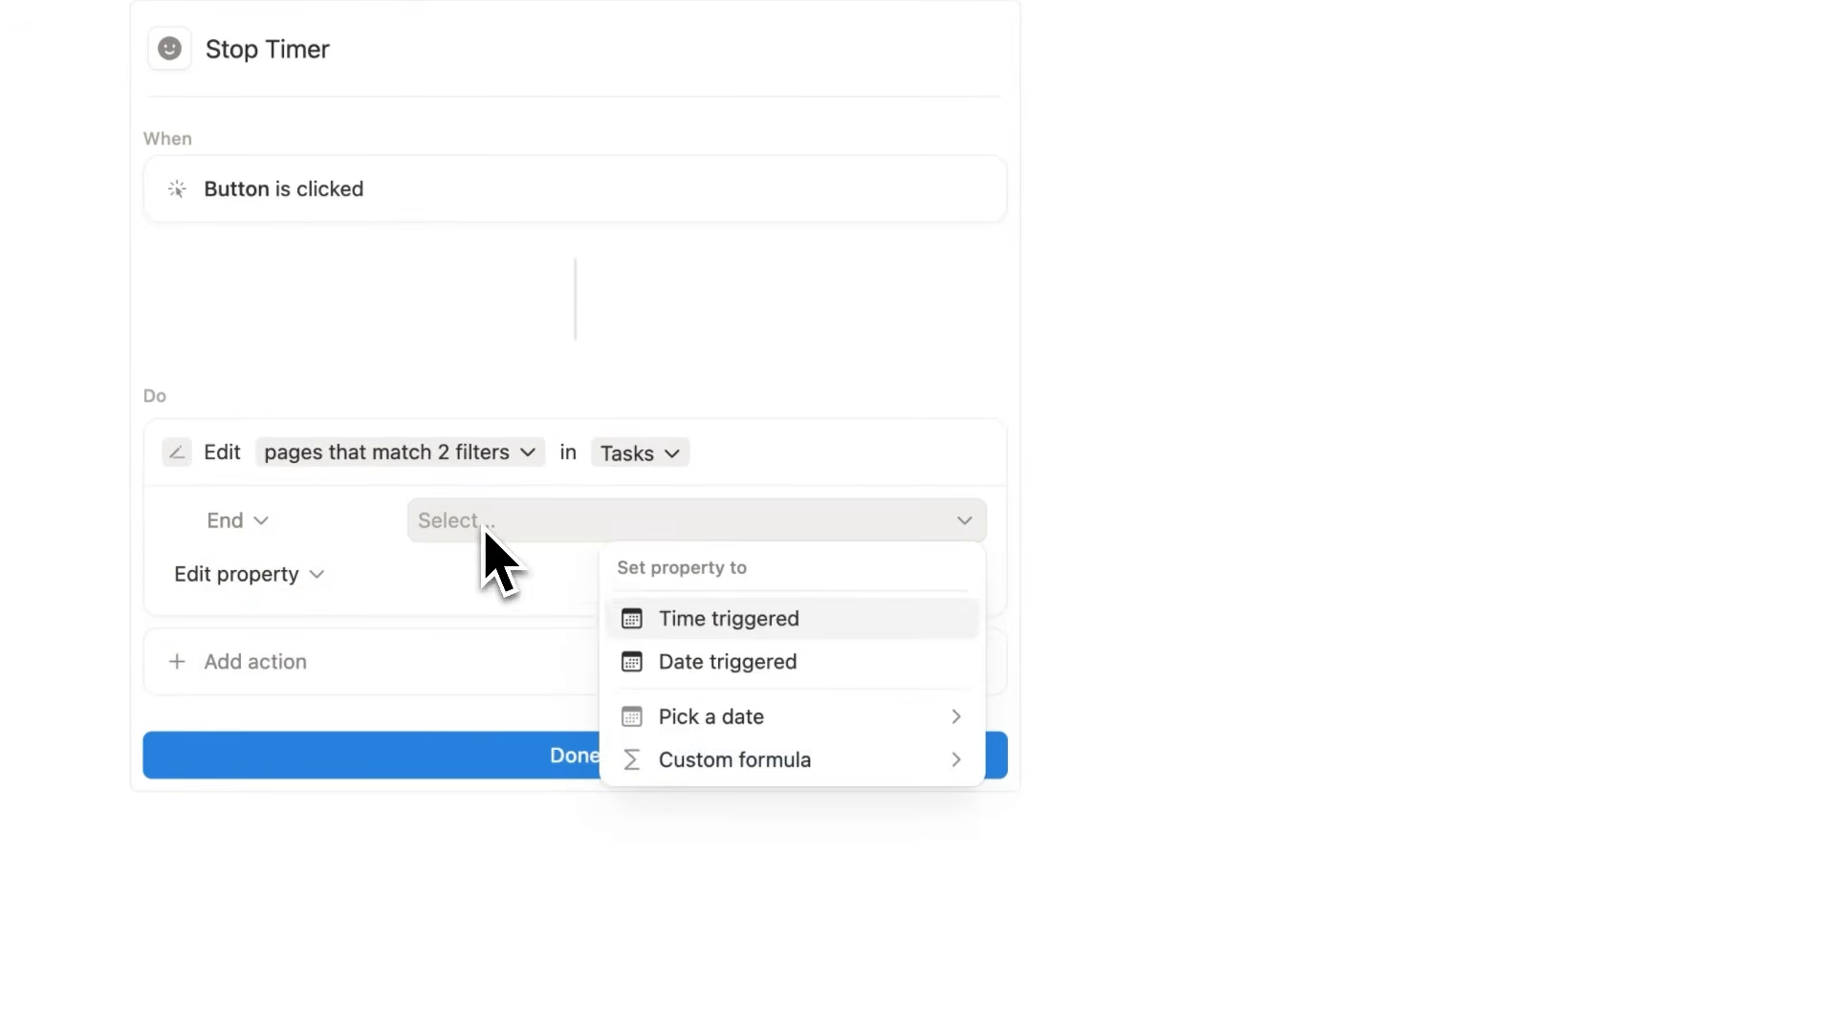
pyautogui.click(719, 620)
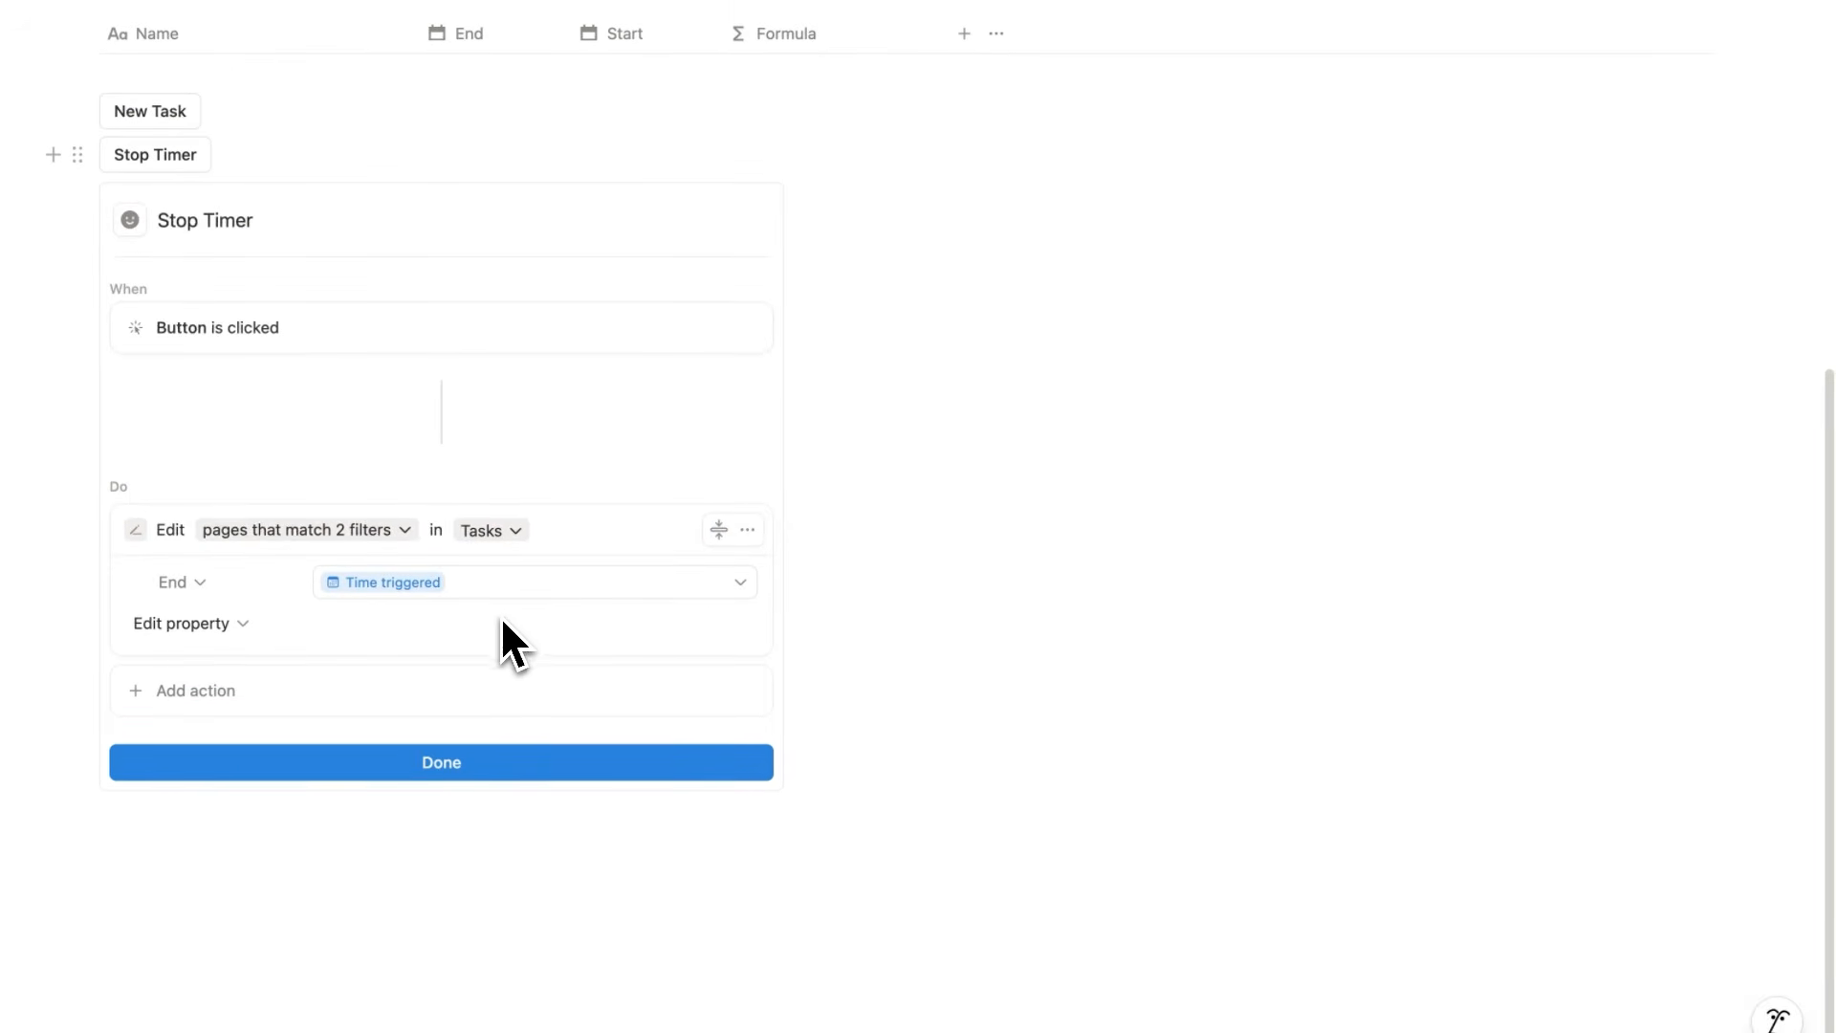
# Save the Stop Timer button and run it to stop the timer of Task 3.
pyautogui.click(461, 760)
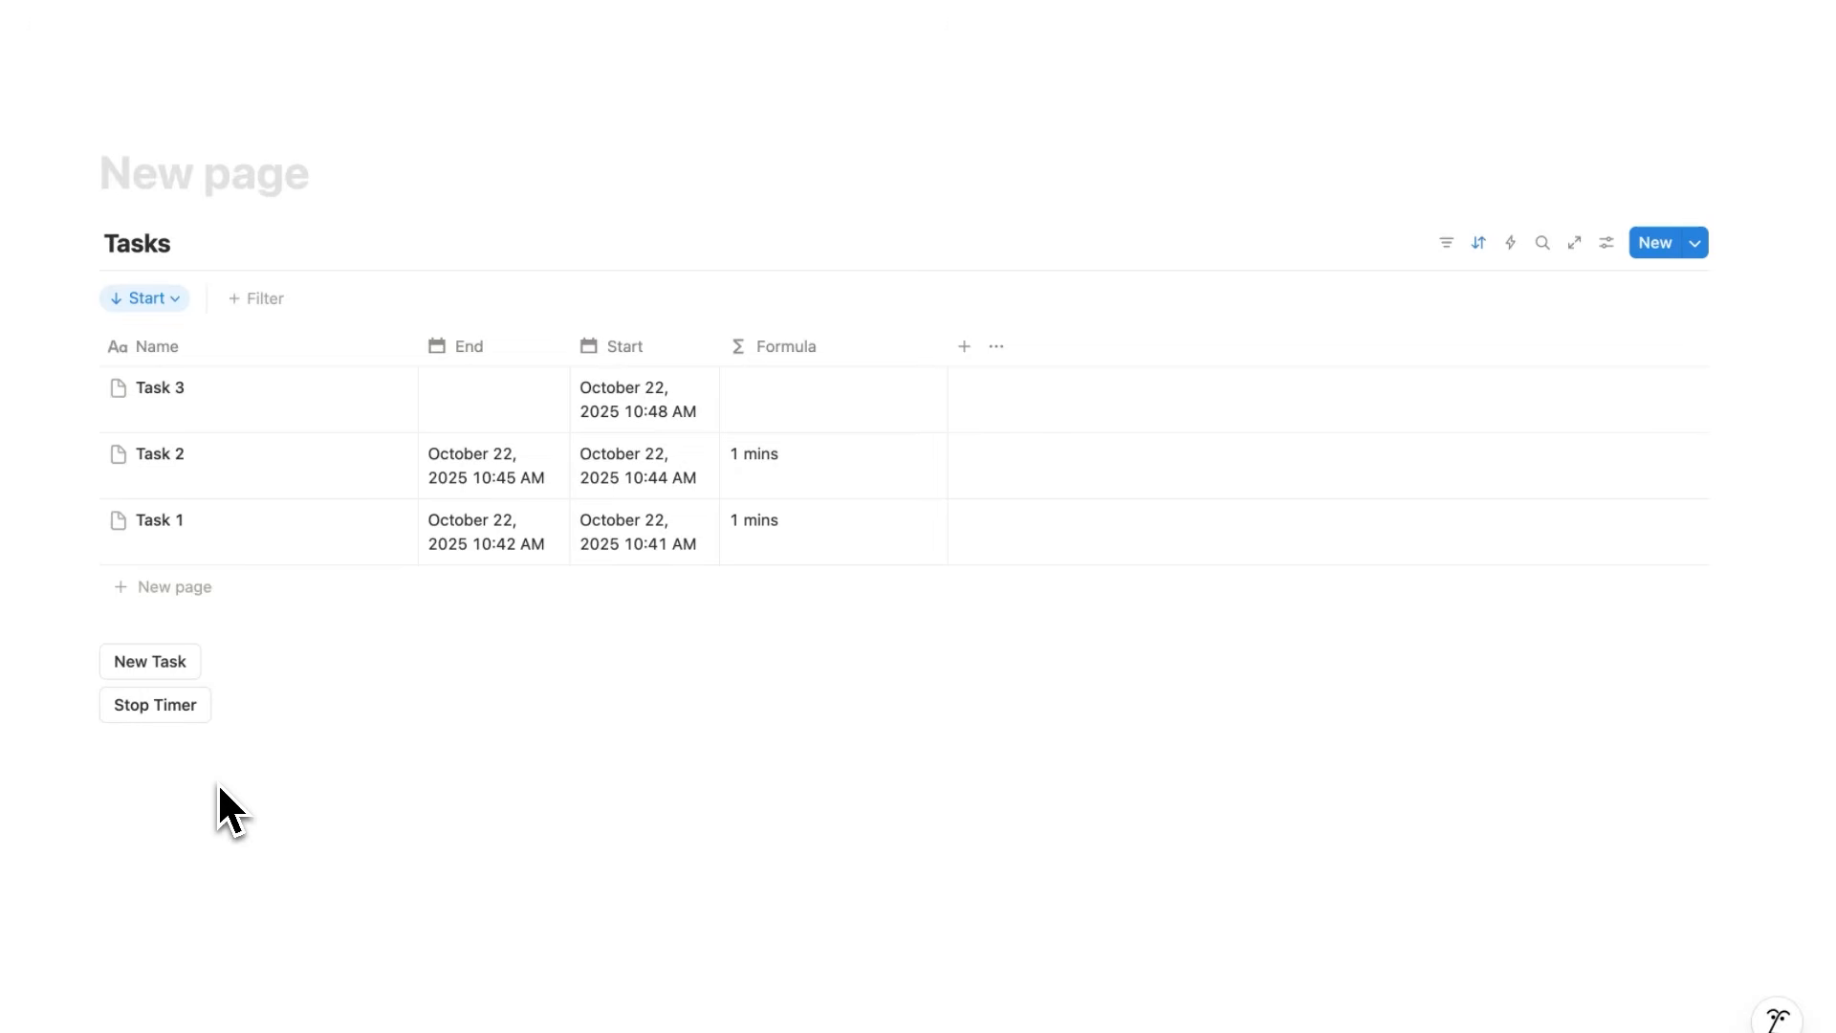
pyautogui.click(178, 729)
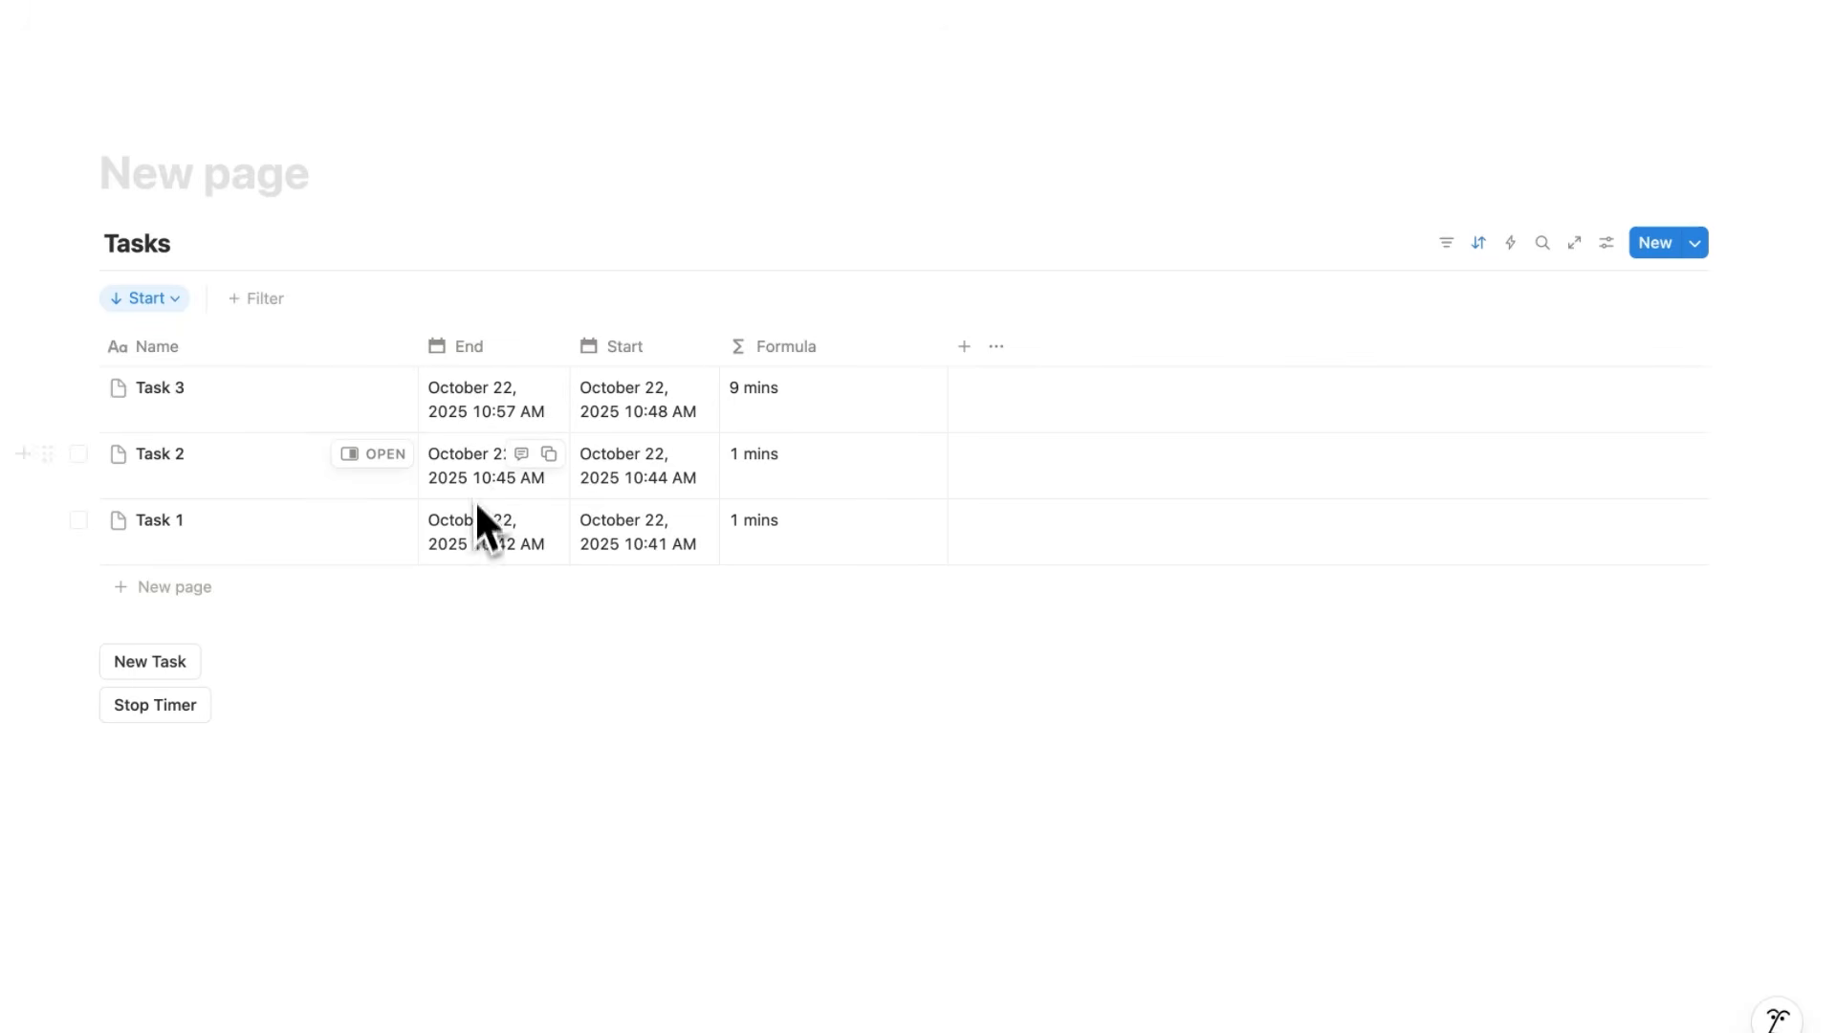
# Switch to the Headquarters page and review the layout settings of its Week's Tasks calendar.
pyautogui.moveTo(288, 858); pyautogui.dragTo(182, 158)
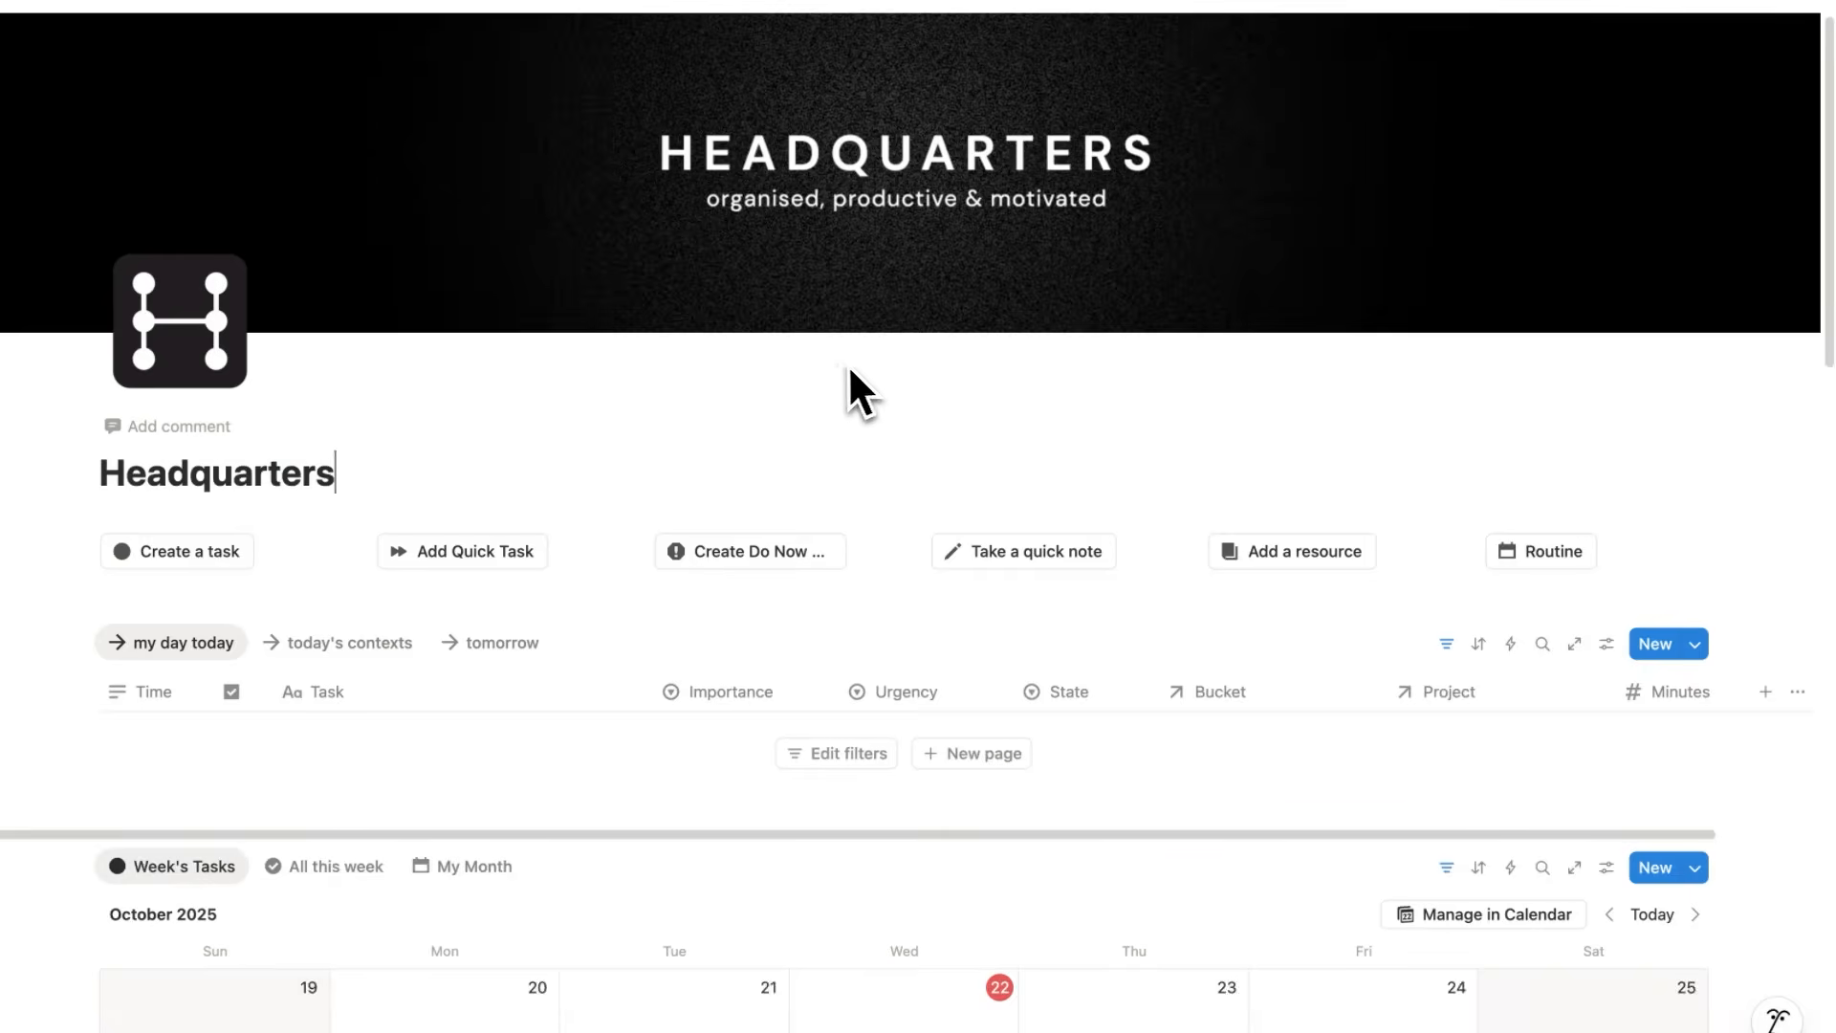
pyautogui.scroll(-10, 812, 359)
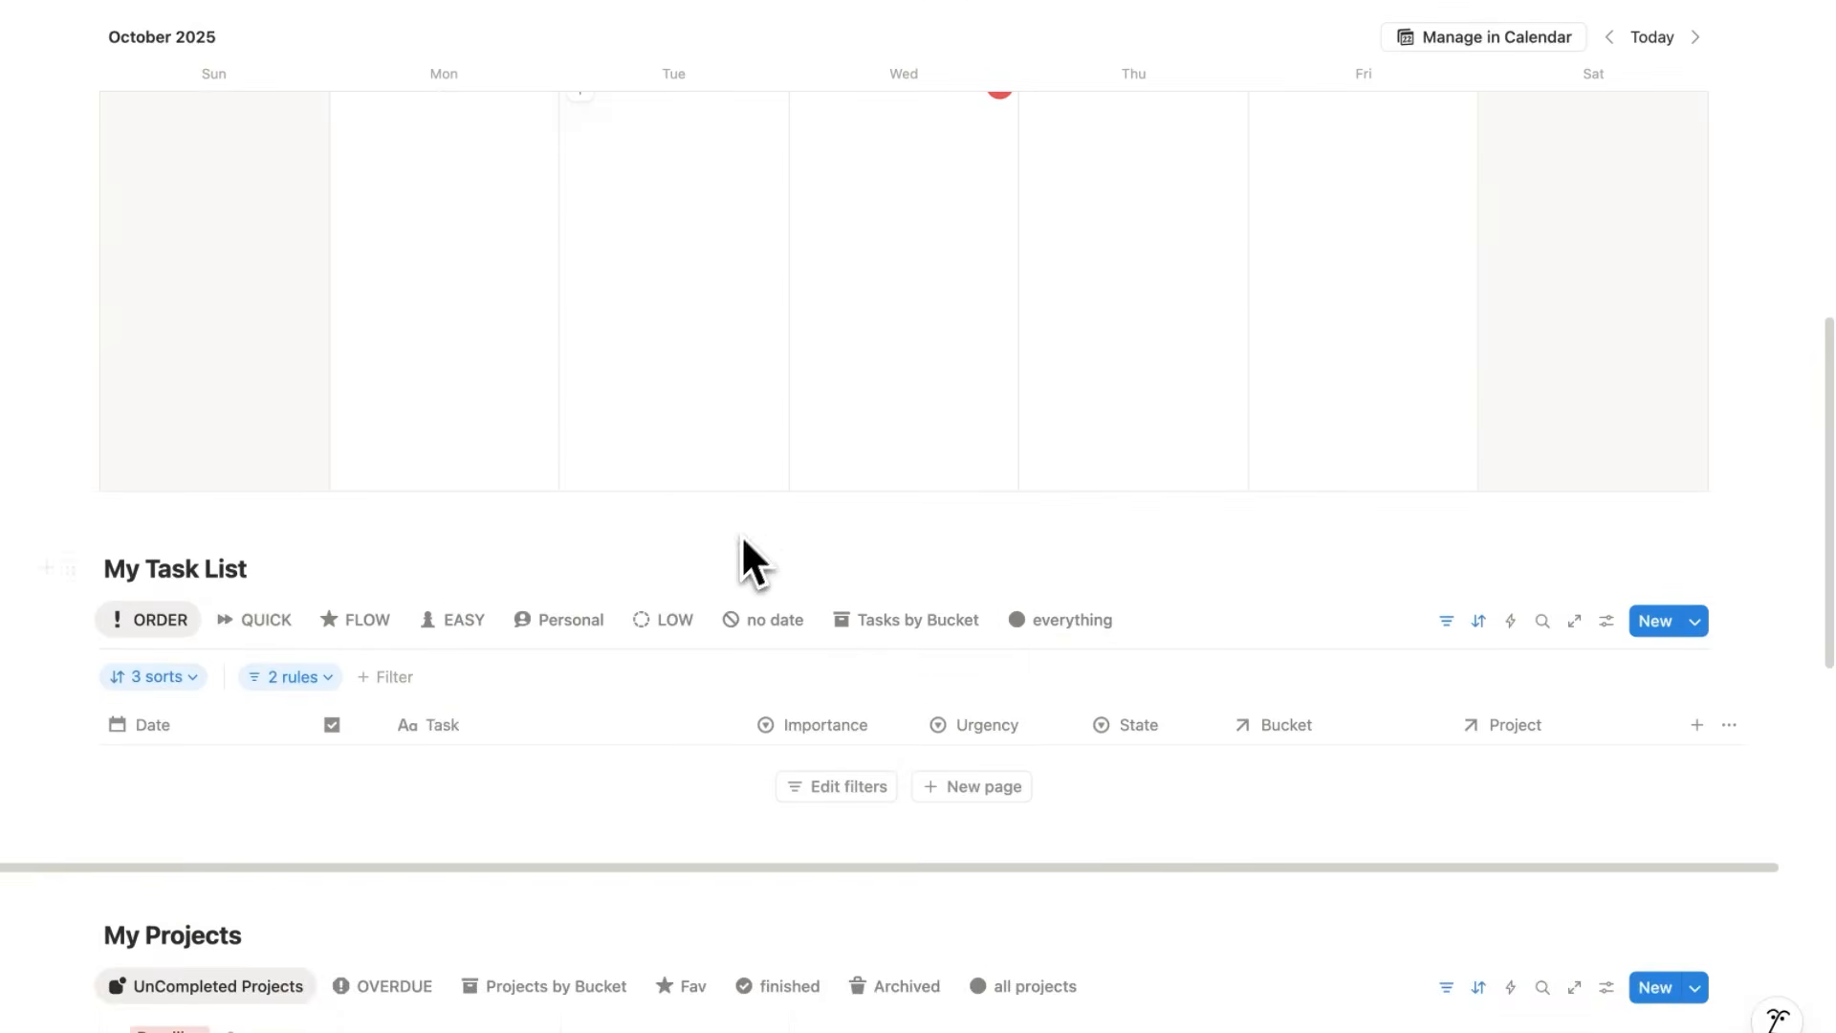
pyautogui.scroll(3, 443, 705)
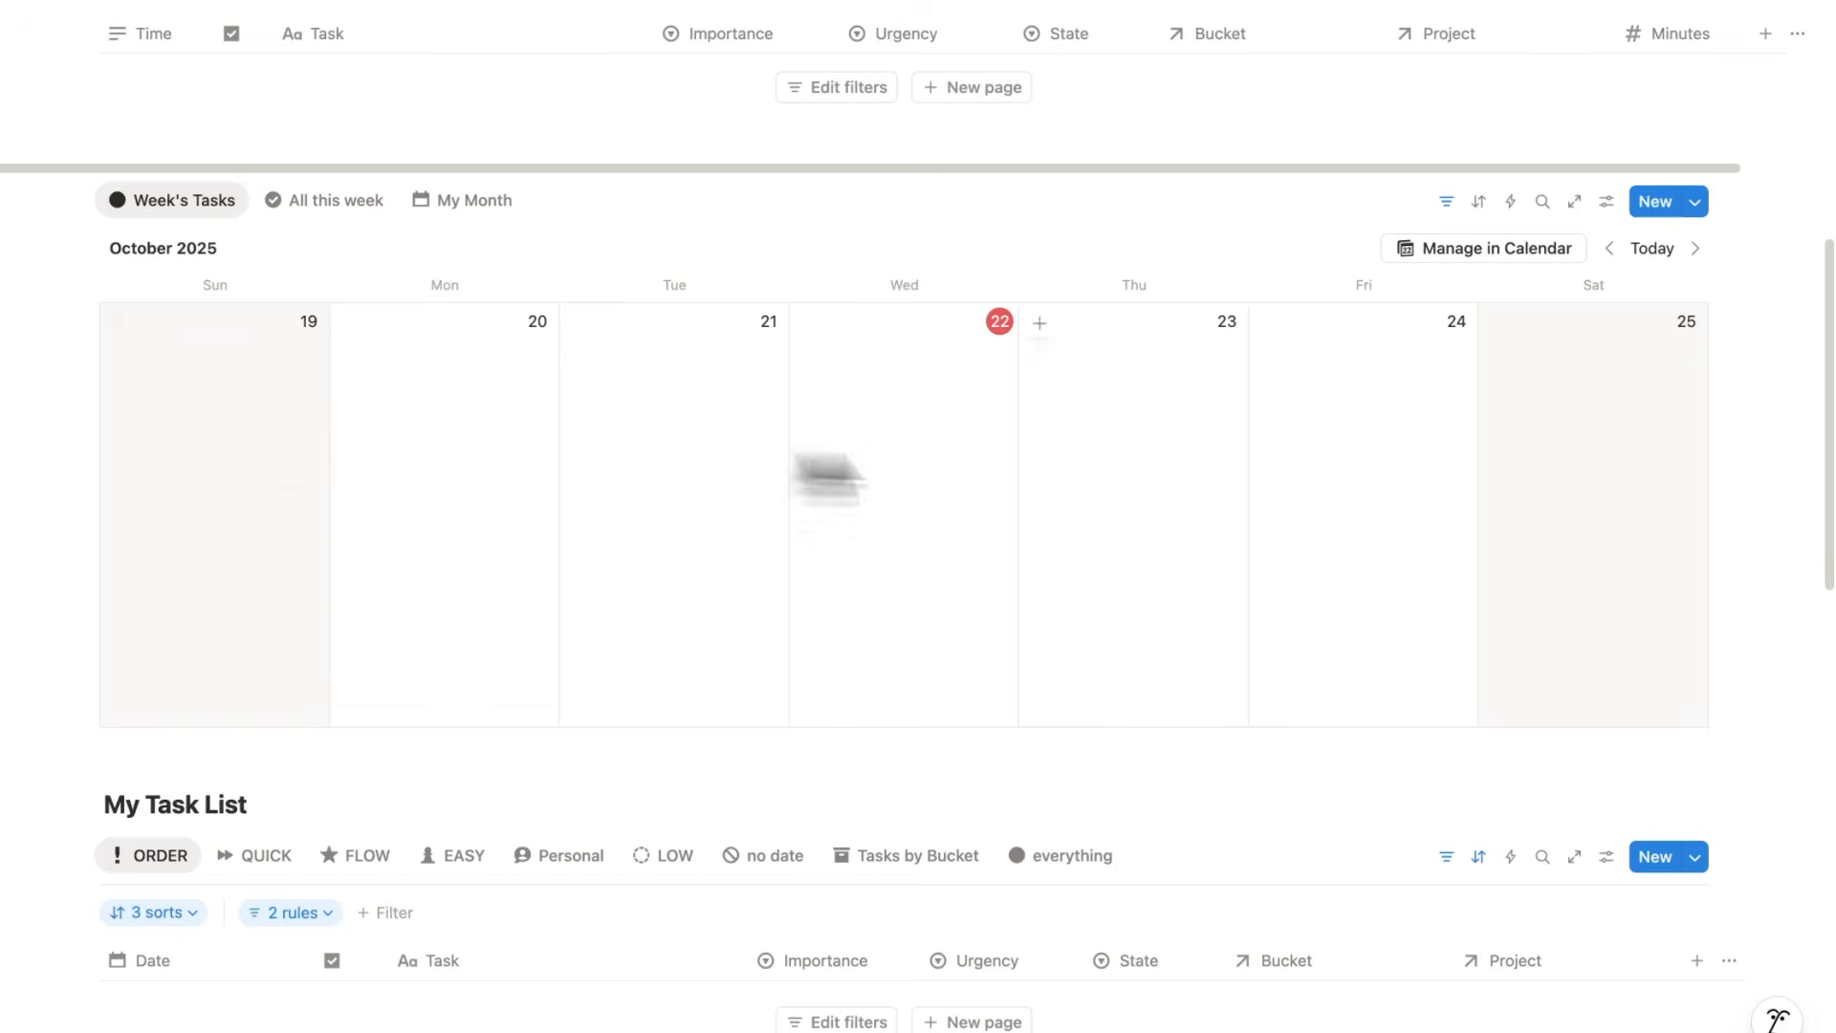
pyautogui.click(1607, 201)
pyautogui.click(1646, 337)
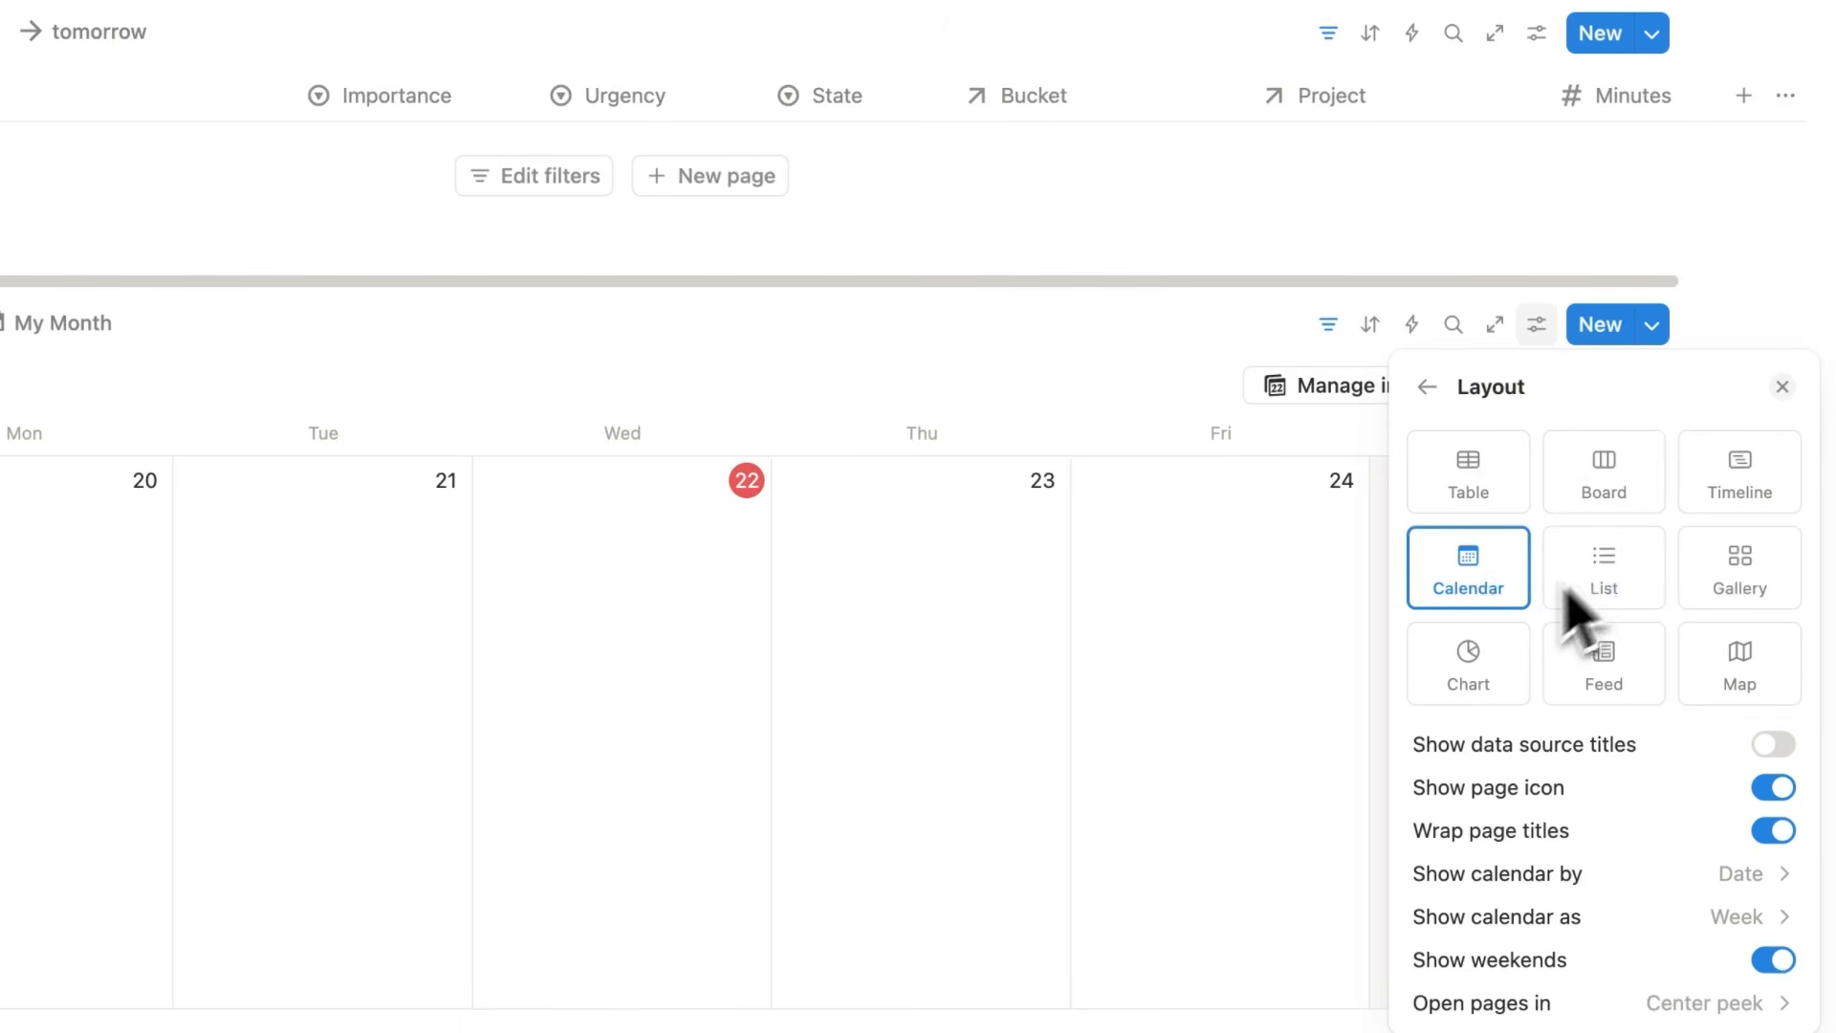
pyautogui.click(1162, 675)
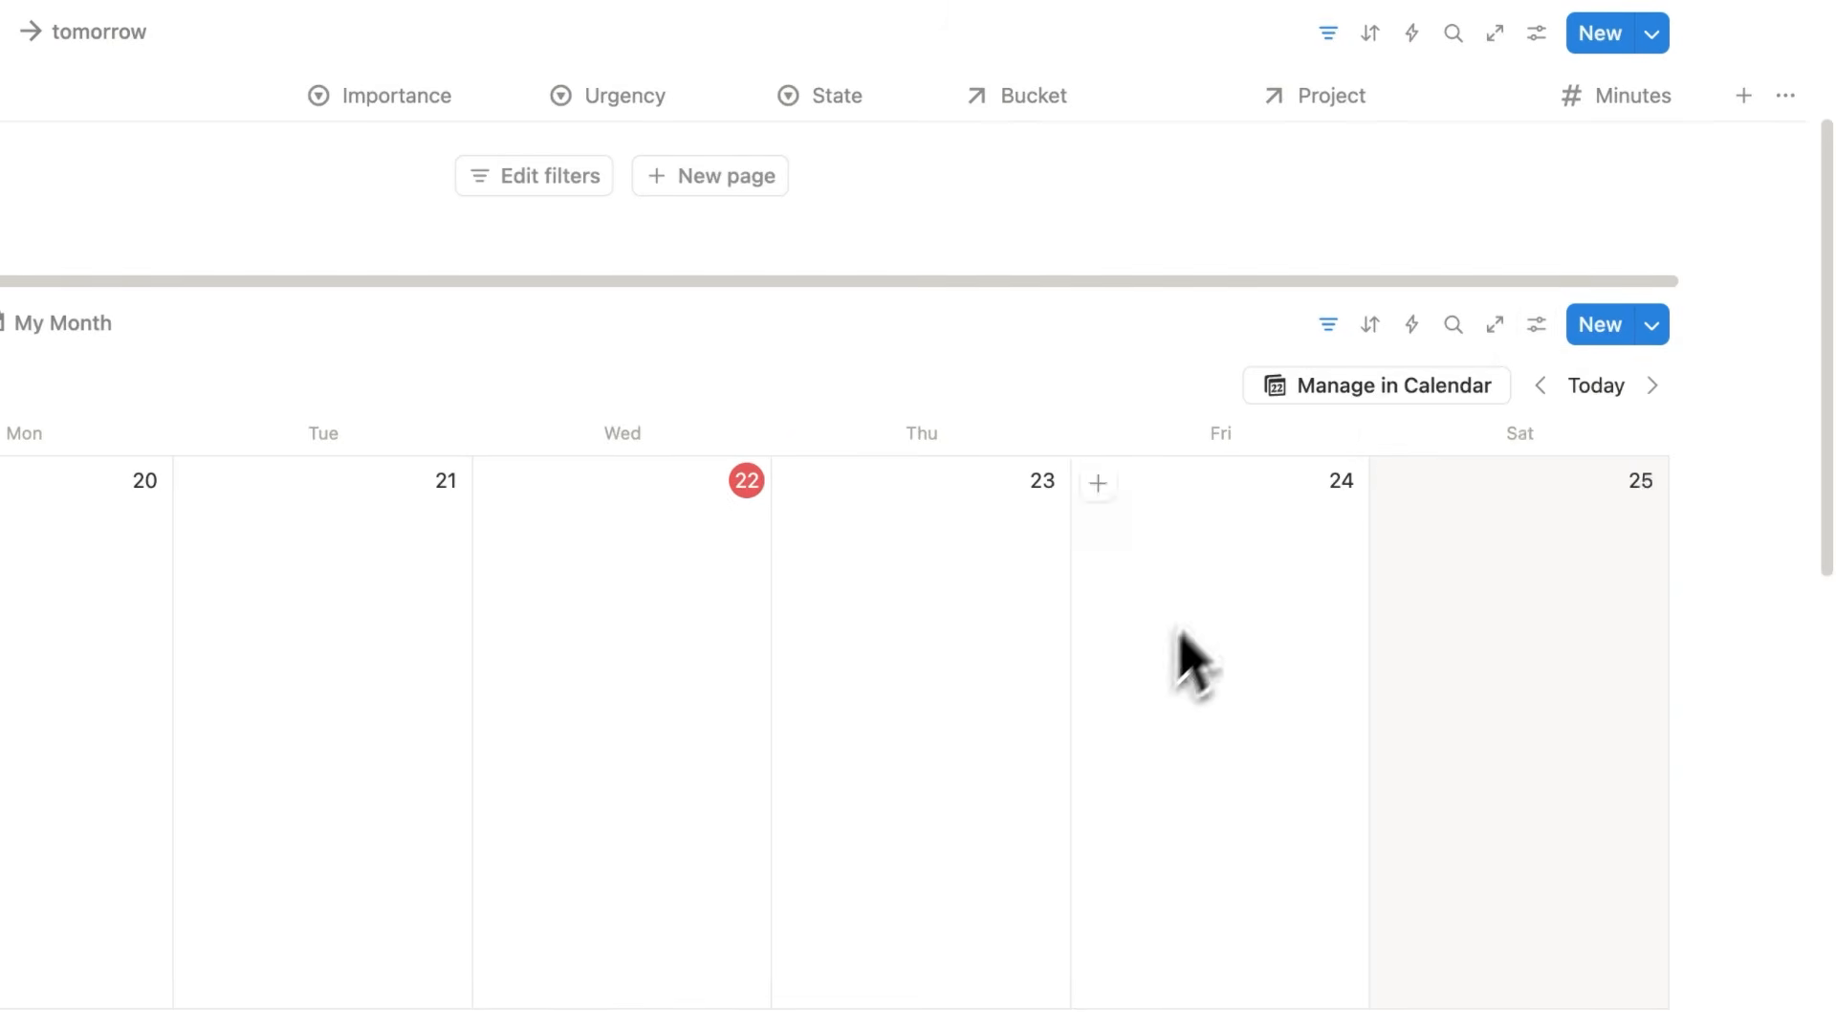
# Open the Week's Tasks calendar in Notion Calendar and create Task 1 on Wednesday 22 from 12 to 1 PM.
pyautogui.click(1358, 386)
pyautogui.moveTo(923, 524); pyautogui.dragTo(930, 590)
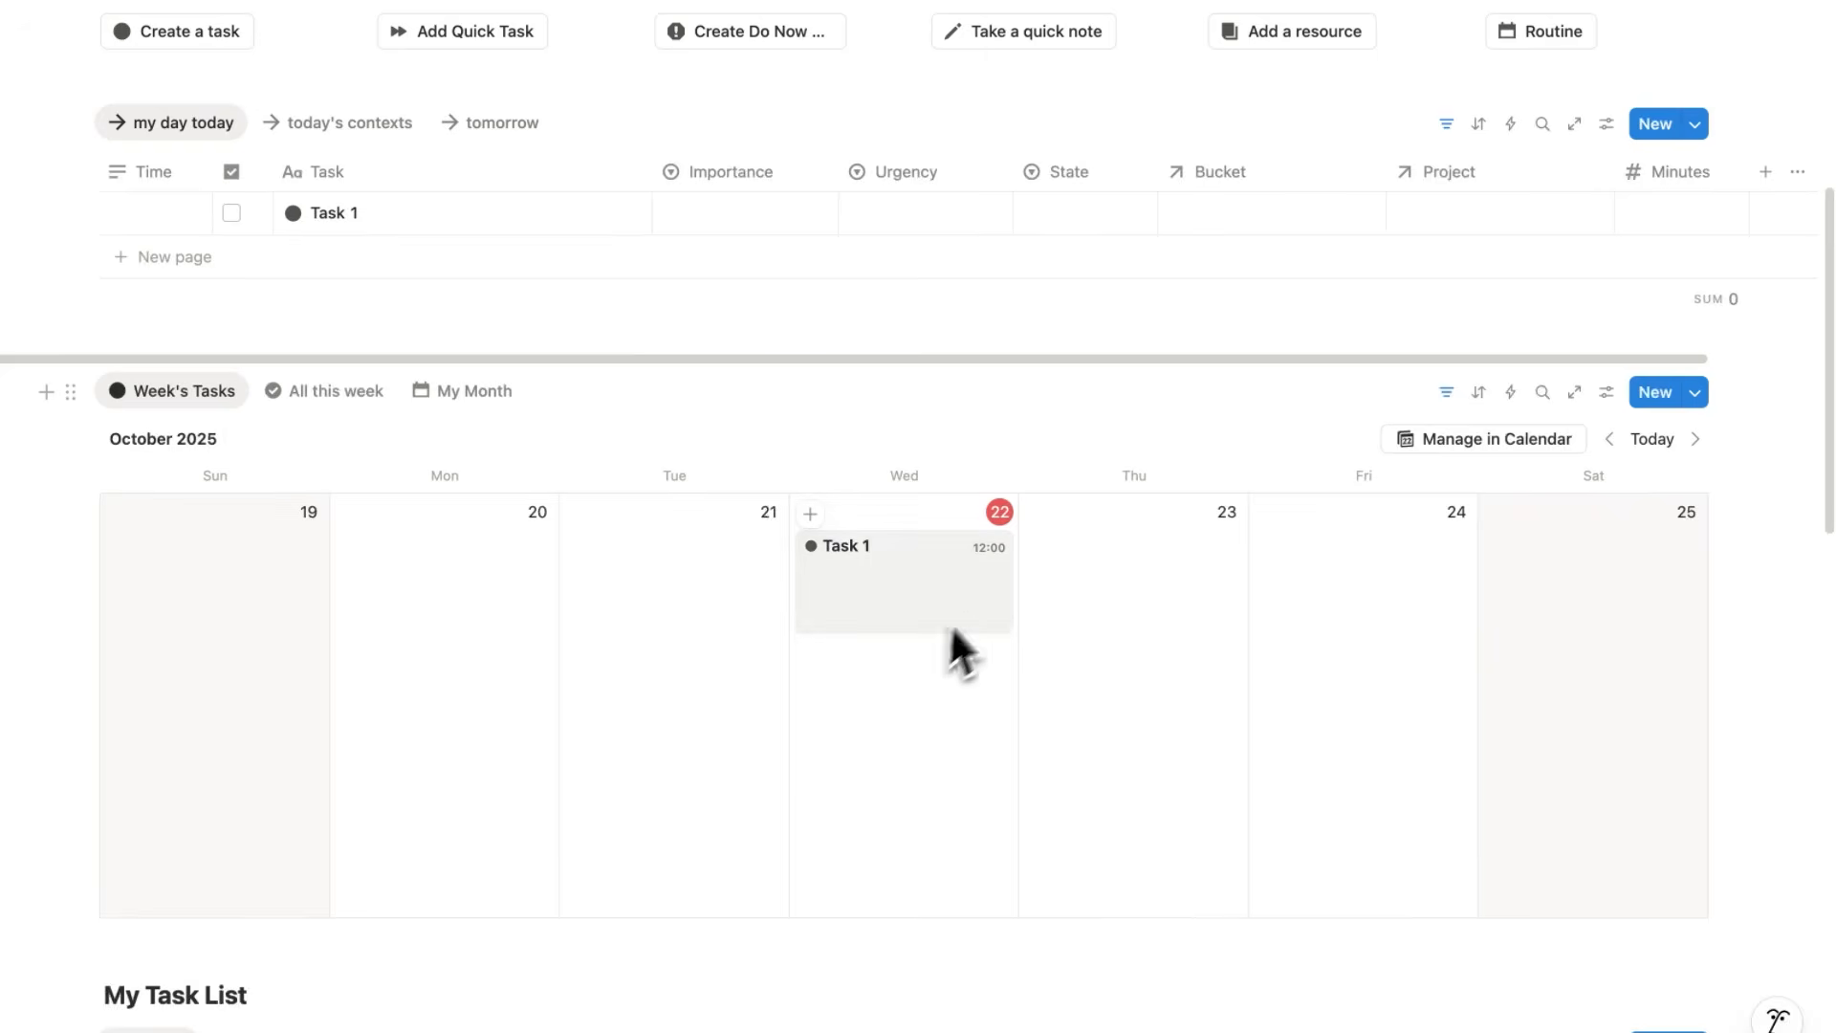
# Add a page titled Task 2 to October 22 in the Week's Tasks calendar on the Headquarters page.
pyautogui.scroll(5, 956, 636)
pyautogui.scroll(-7, 660, 344)
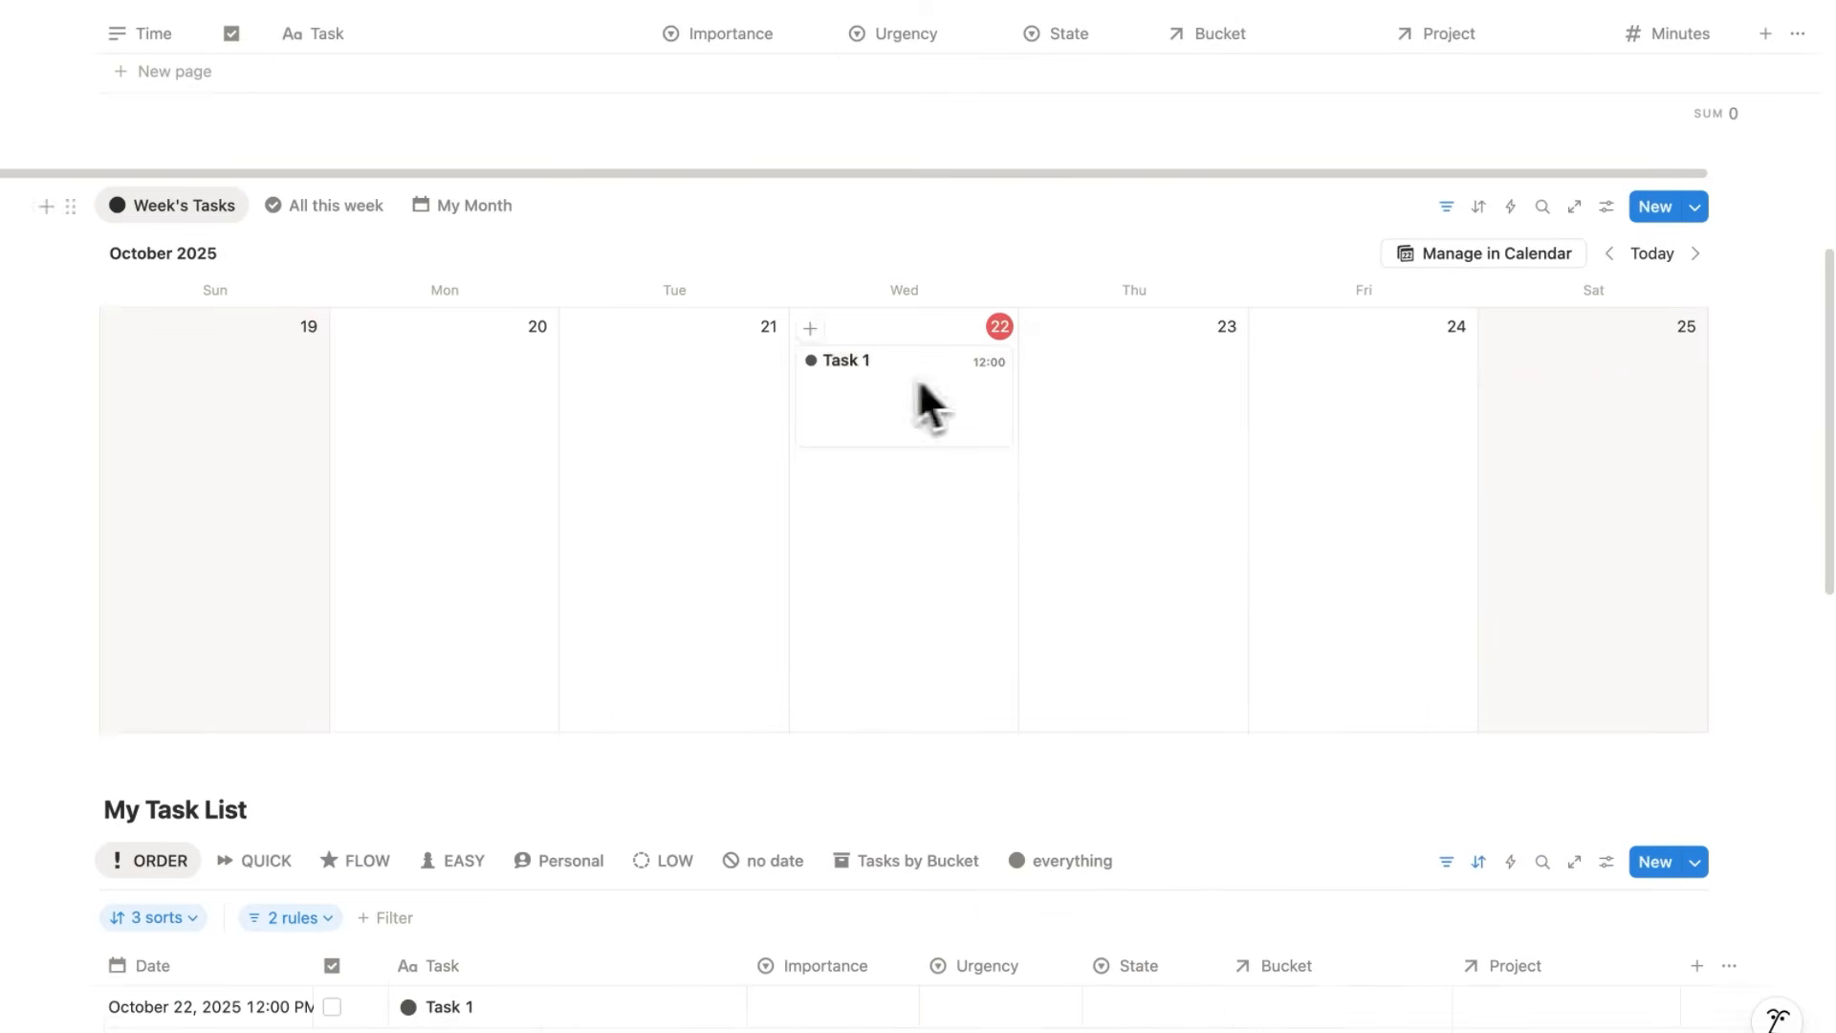
pyautogui.click(1483, 265)
pyautogui.click(809, 329)
pyautogui.write('Task 2')
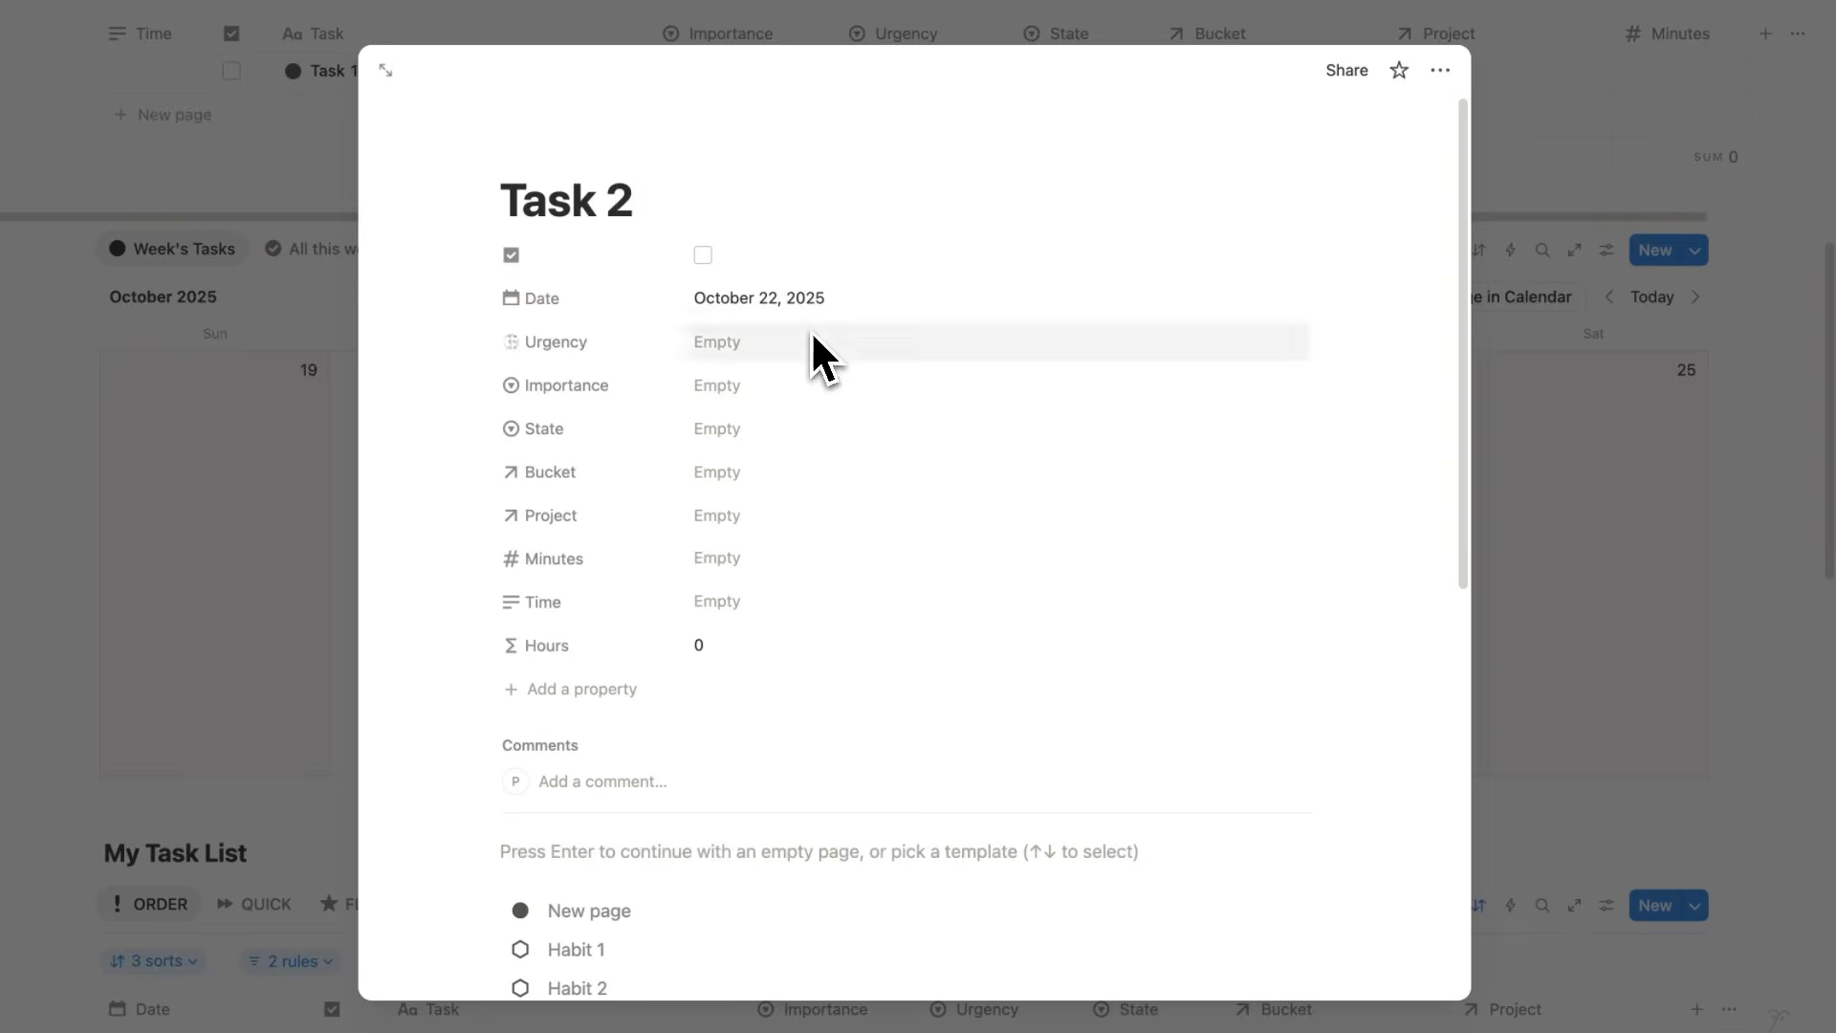
pyautogui.click(1591, 548)
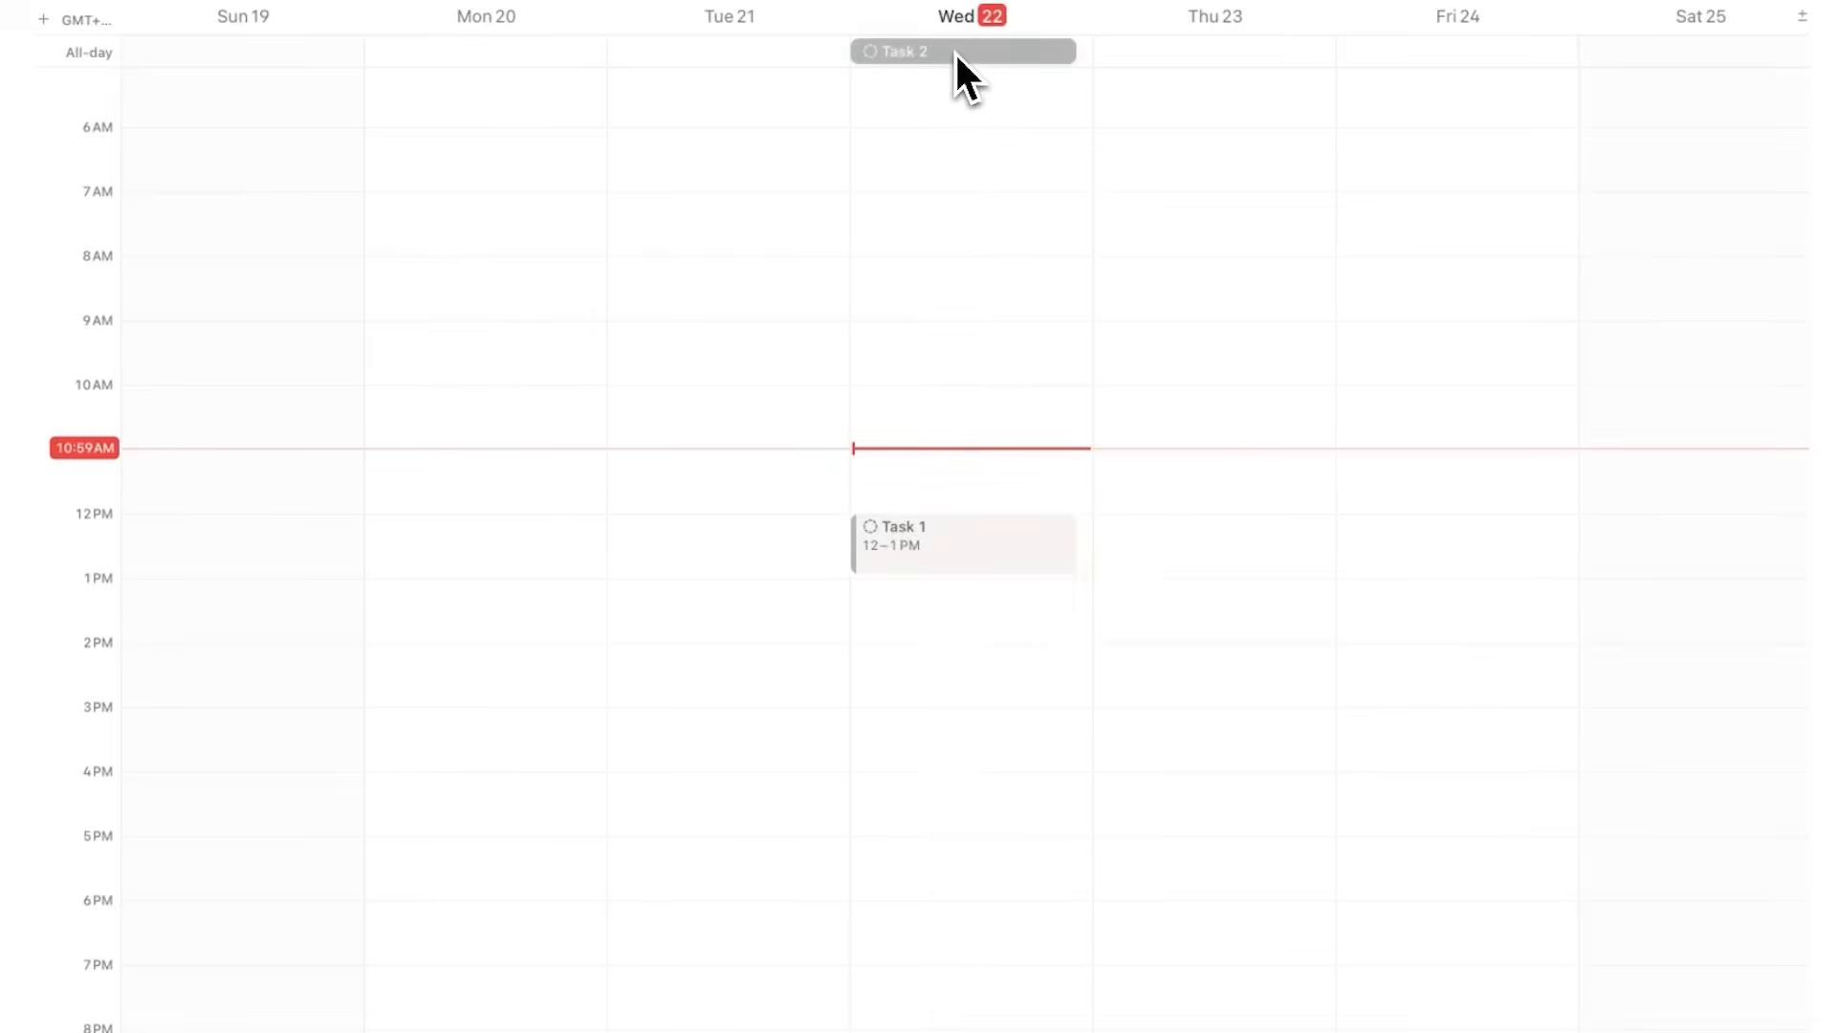
# Schedule Task 2 from 8:15 to 10:15 AM on October 22 in Notion Calendar, and open its page from Week's Tasks.
pyautogui.moveTo(955, 50); pyautogui.dragTo(966, 743)
pyautogui.moveTo(976, 660); pyautogui.dragTo(1006, 382)
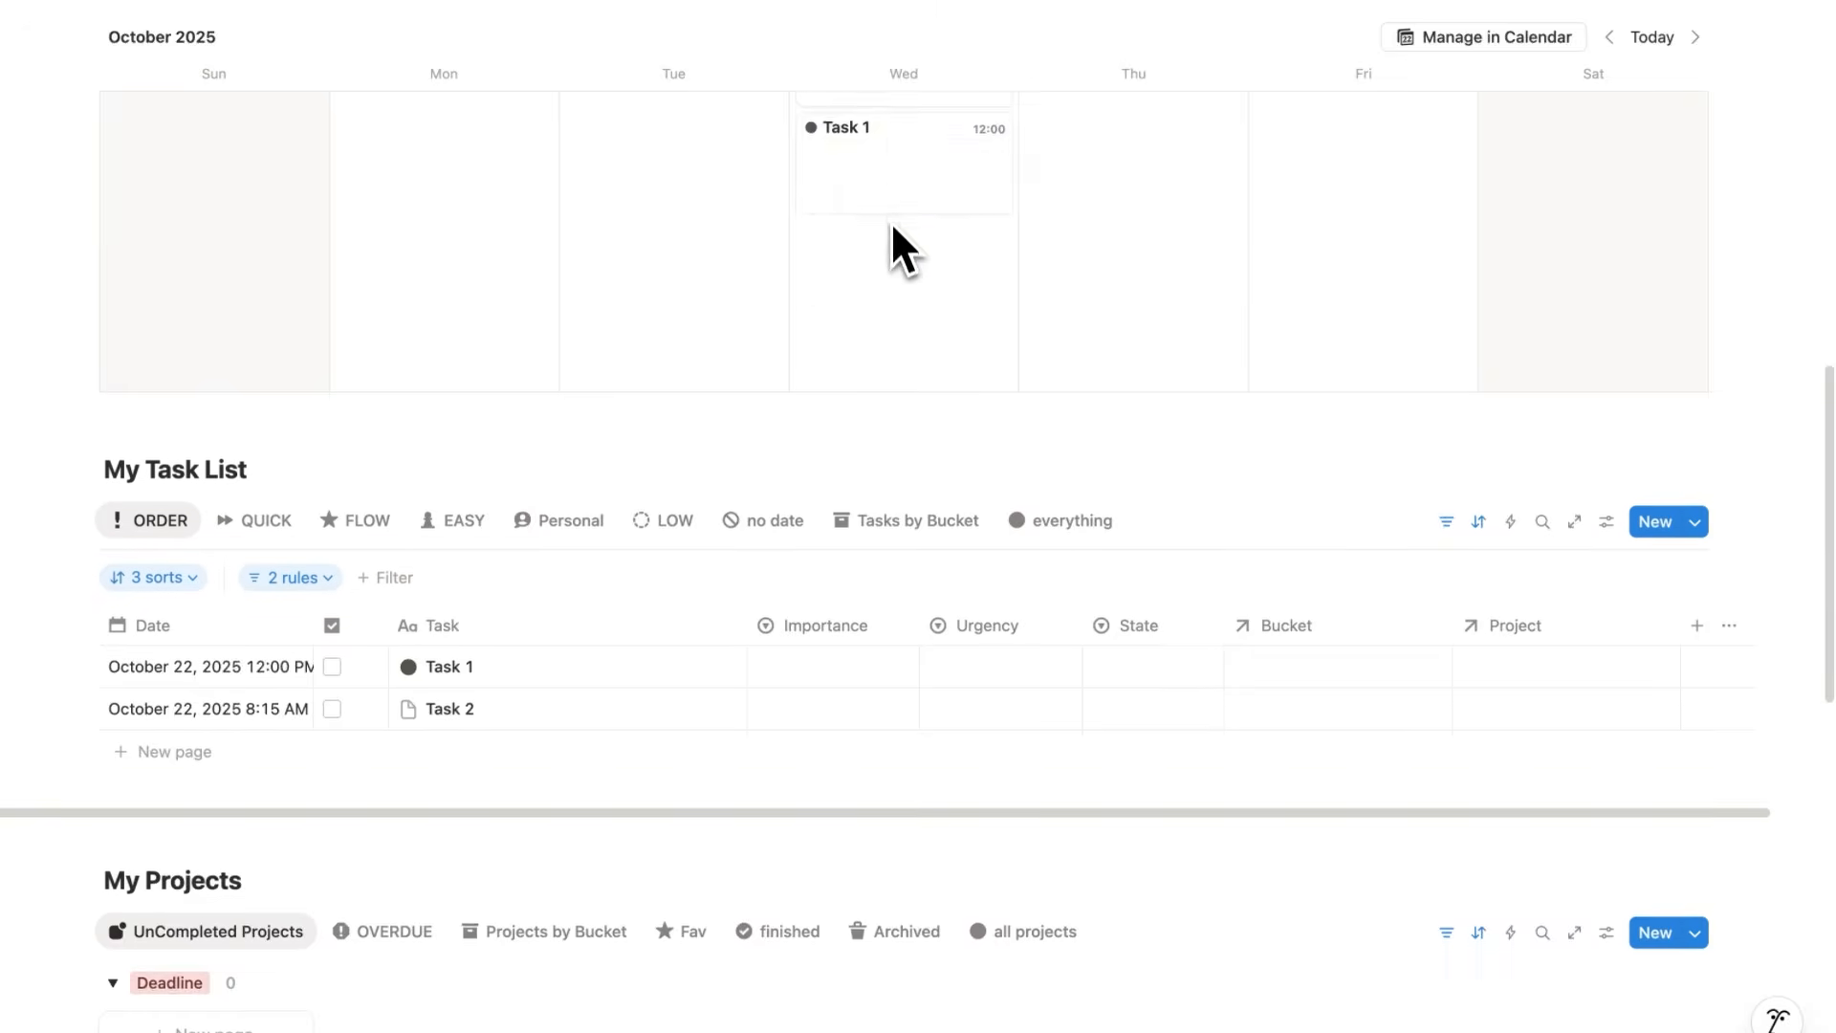
pyautogui.scroll(3, 891, 221)
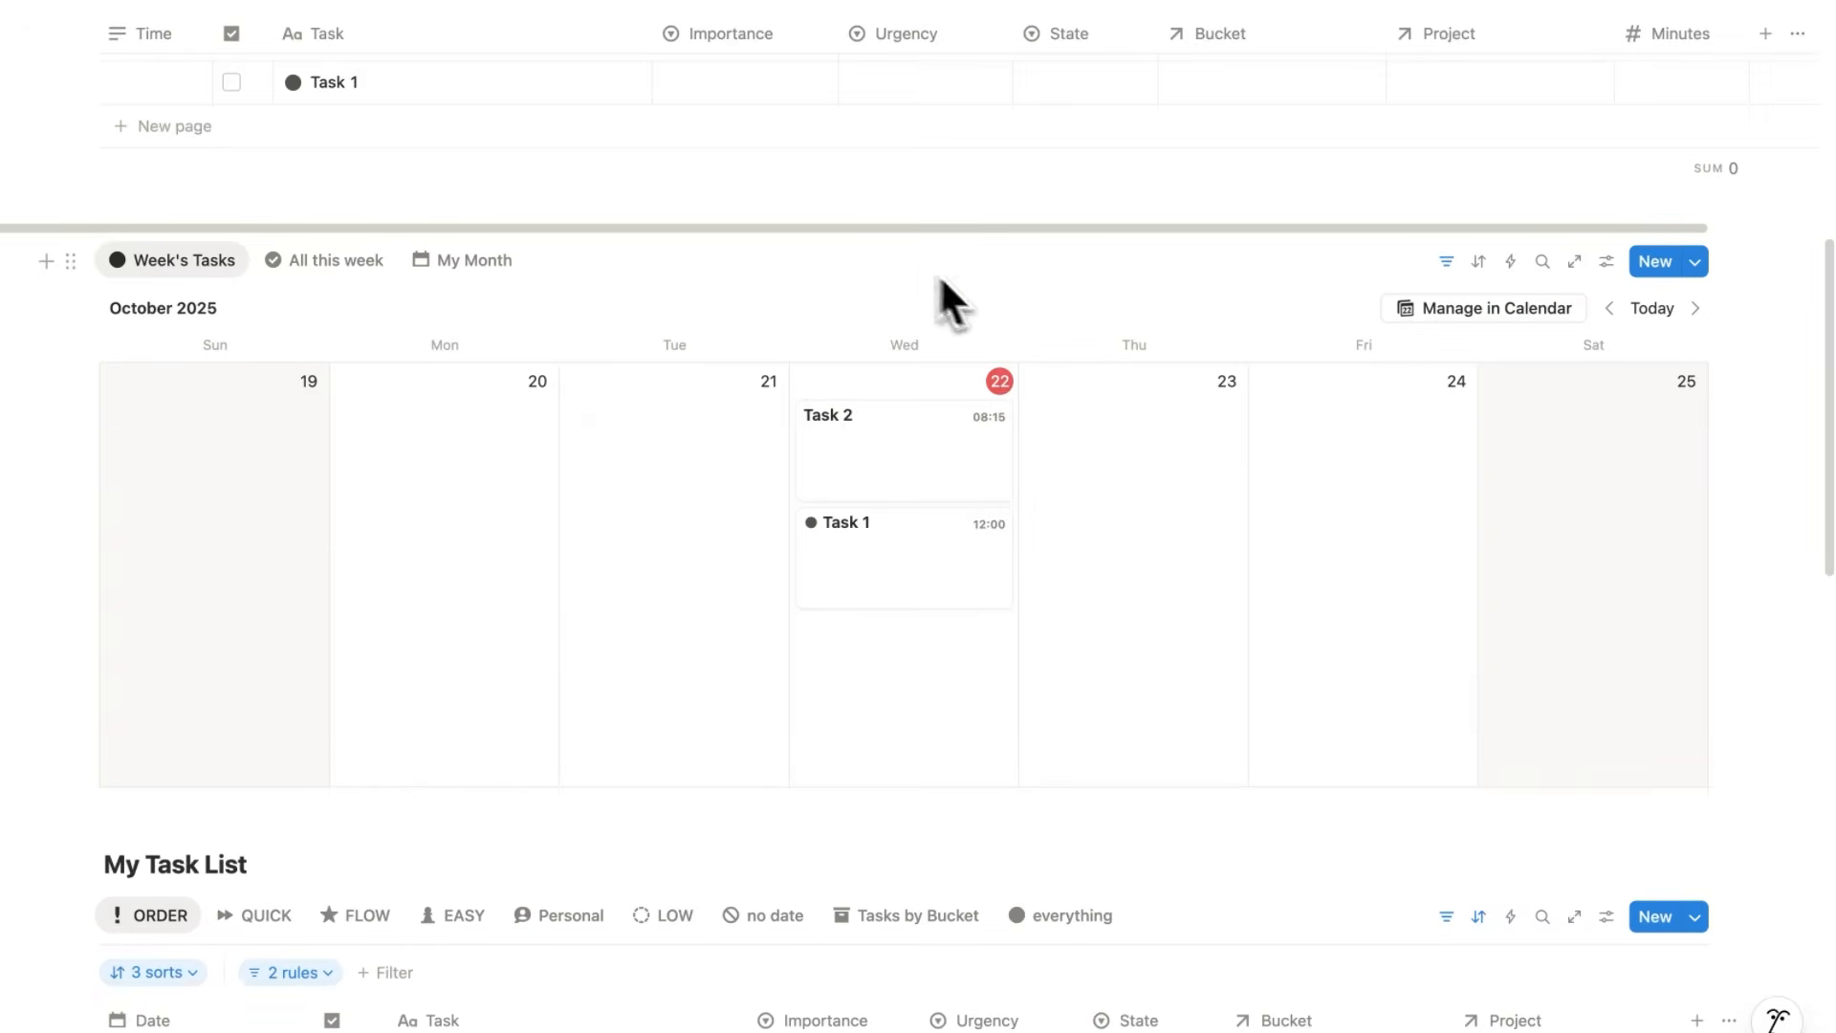
pyautogui.click(822, 469)
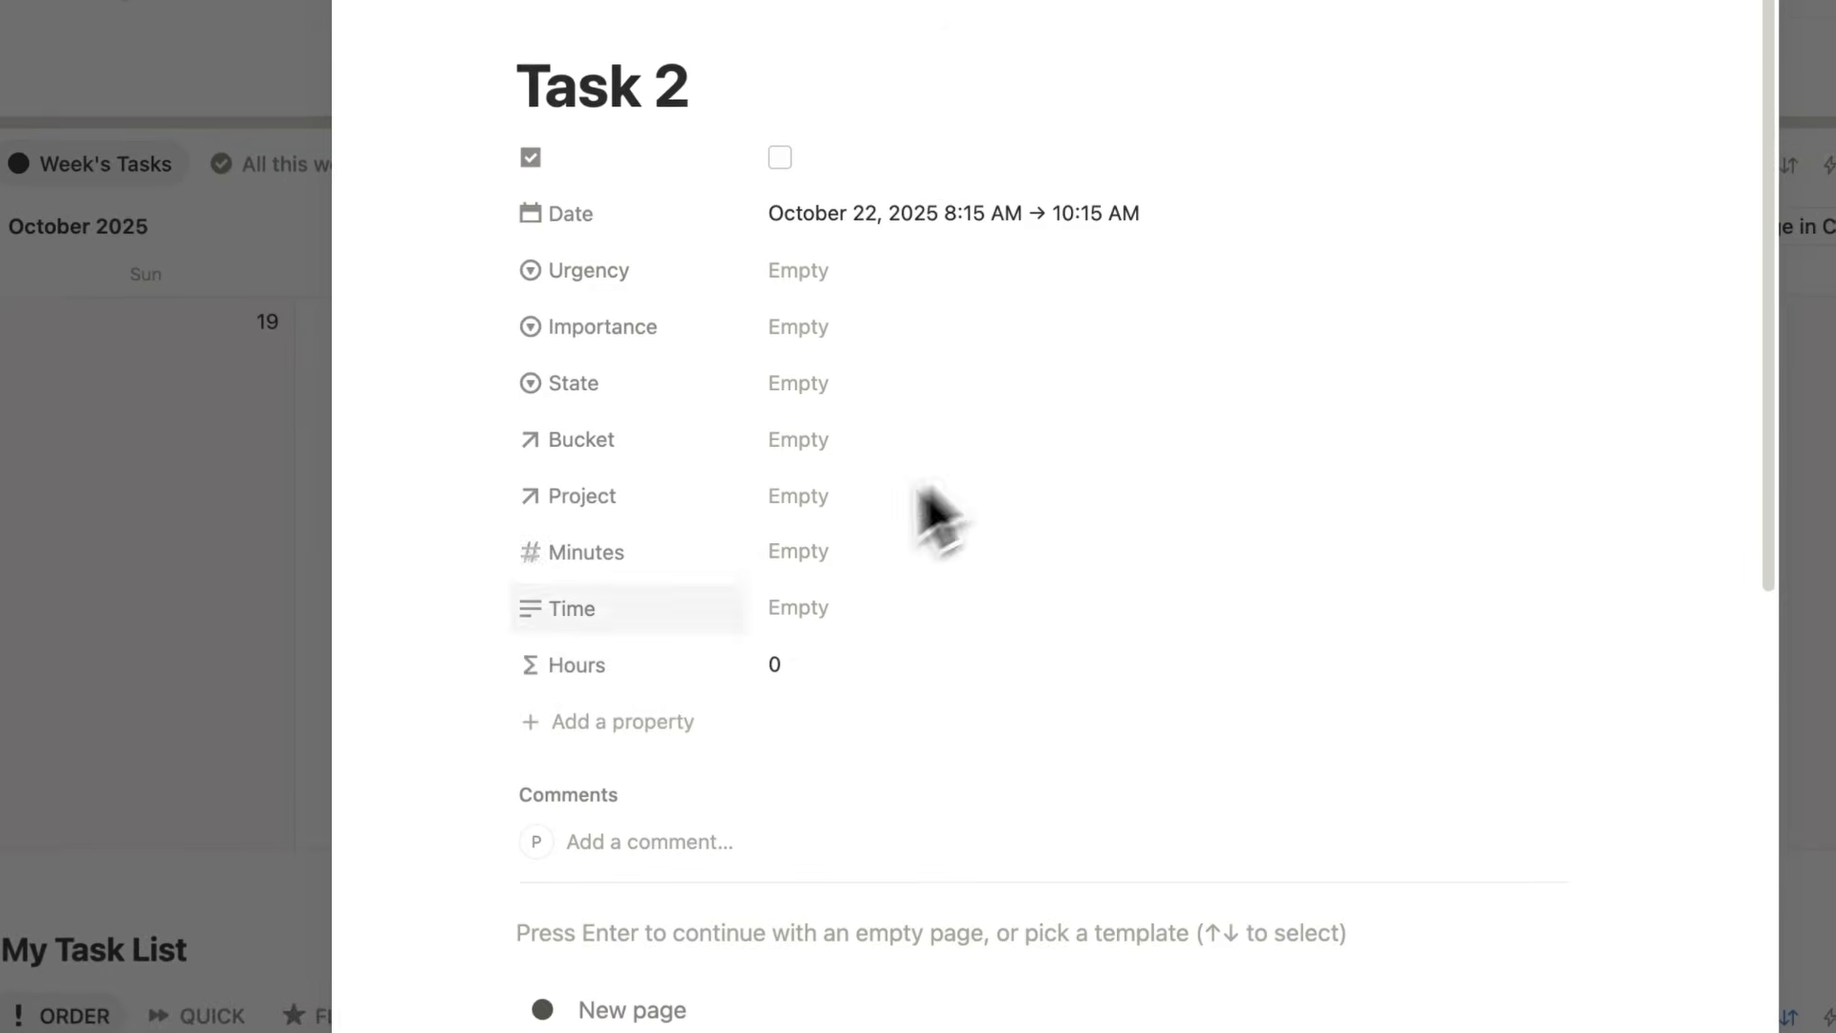
# Add a formula property to the Task 2 page with dateBetween(dateEnd(Date), dateStart(Date), "minutes") and save it.
pyautogui.click(672, 712)
pyautogui.scroll(-1, 681, 660)
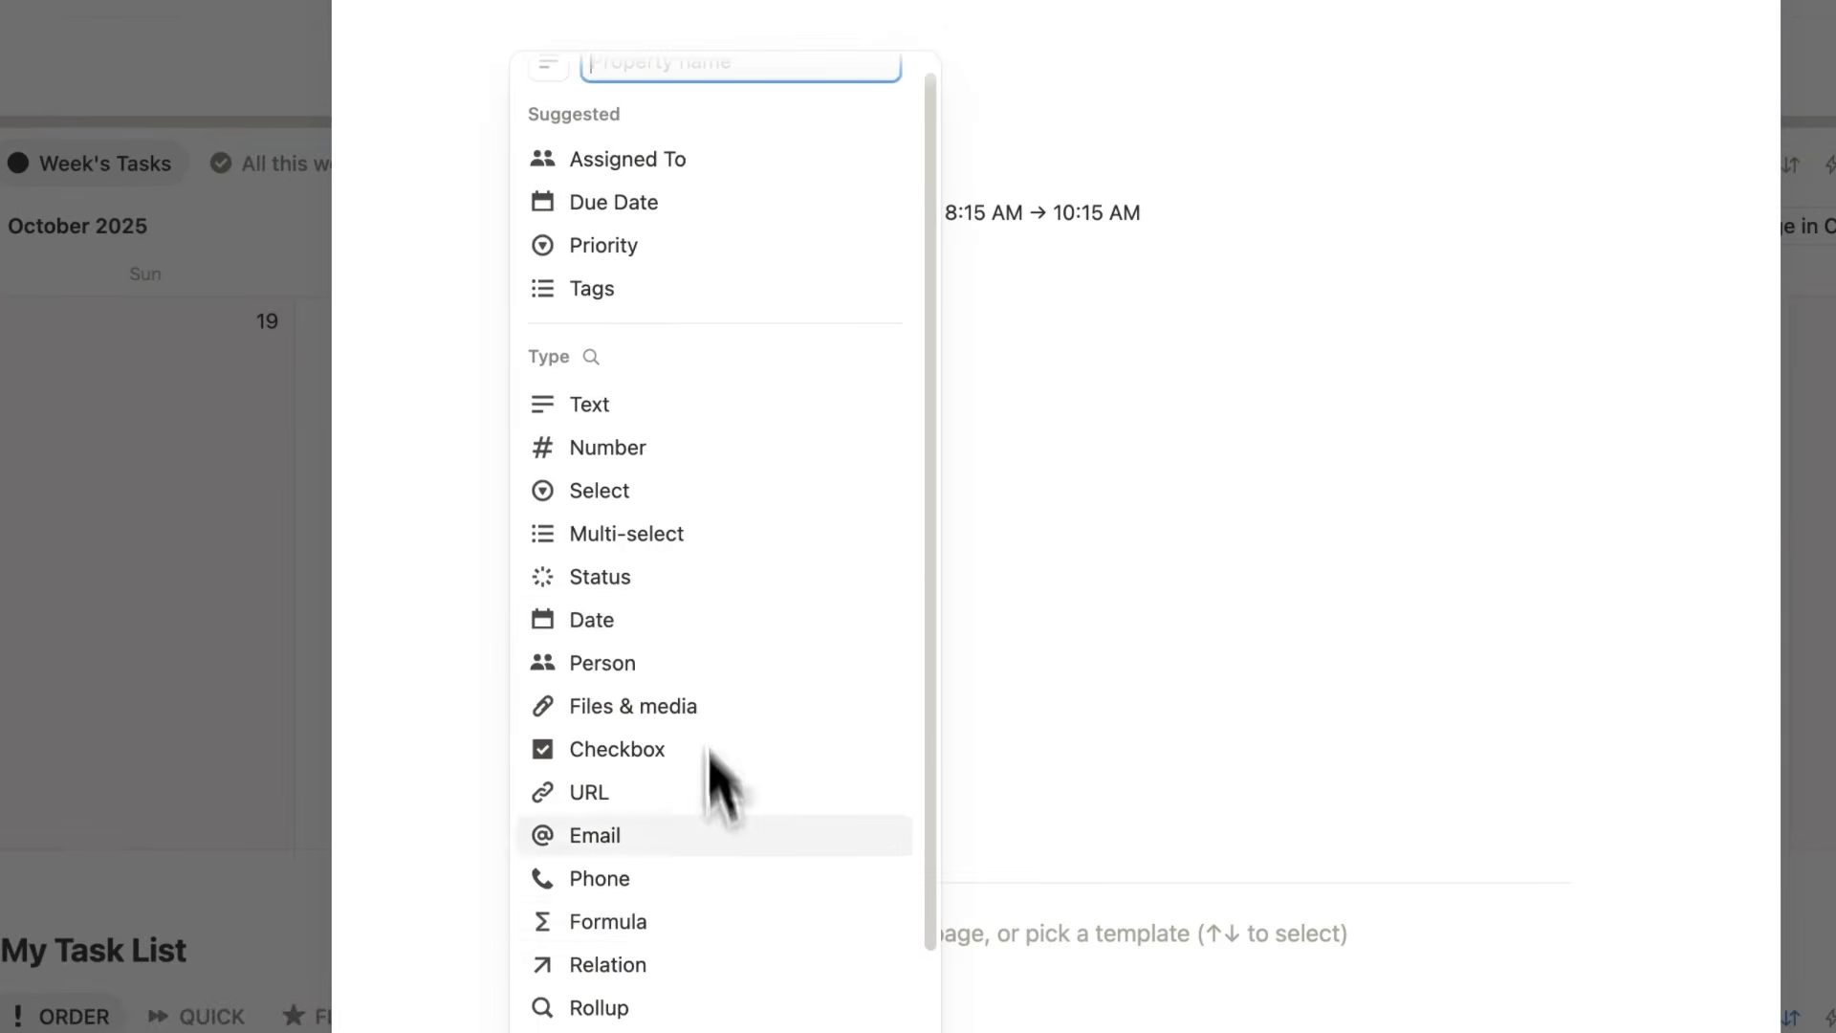
pyautogui.click(720, 918)
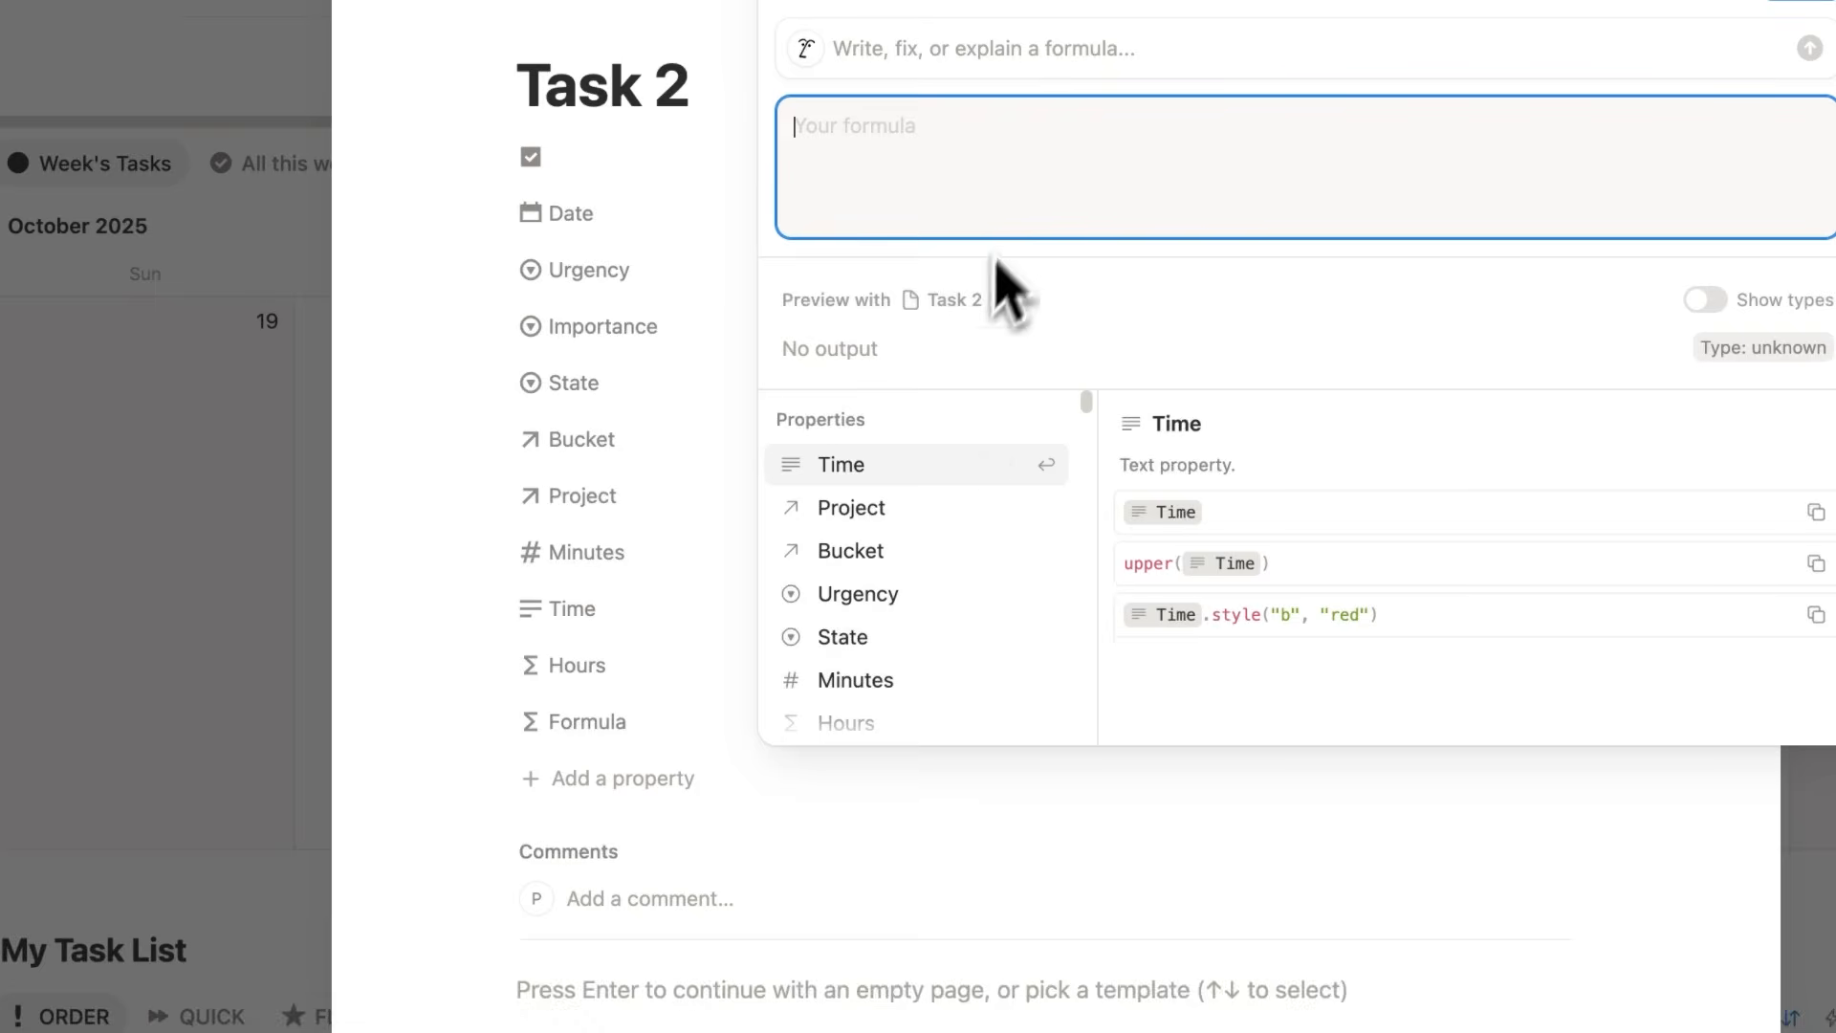
pyautogui.write('dateBetween(dateEnd(Date), dateStart(Date), "minutes")')
pyautogui.click(800, 161)
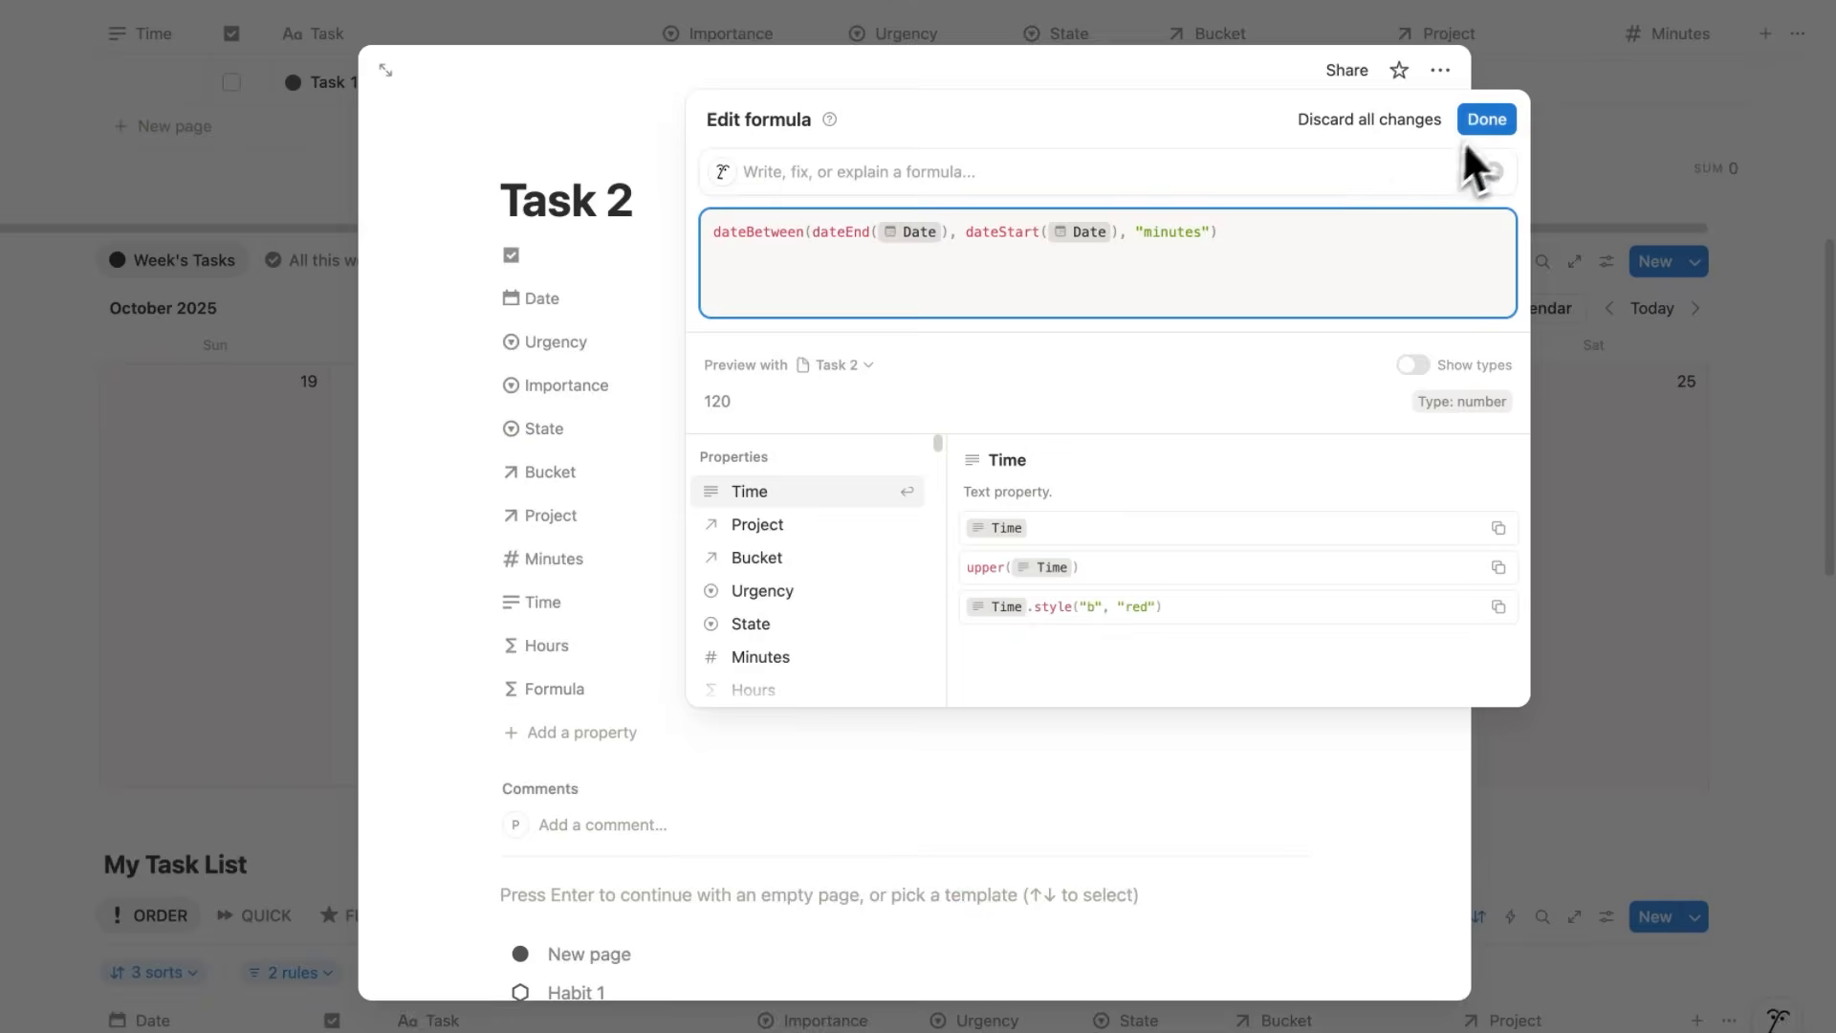
pyautogui.click(1683, 168)
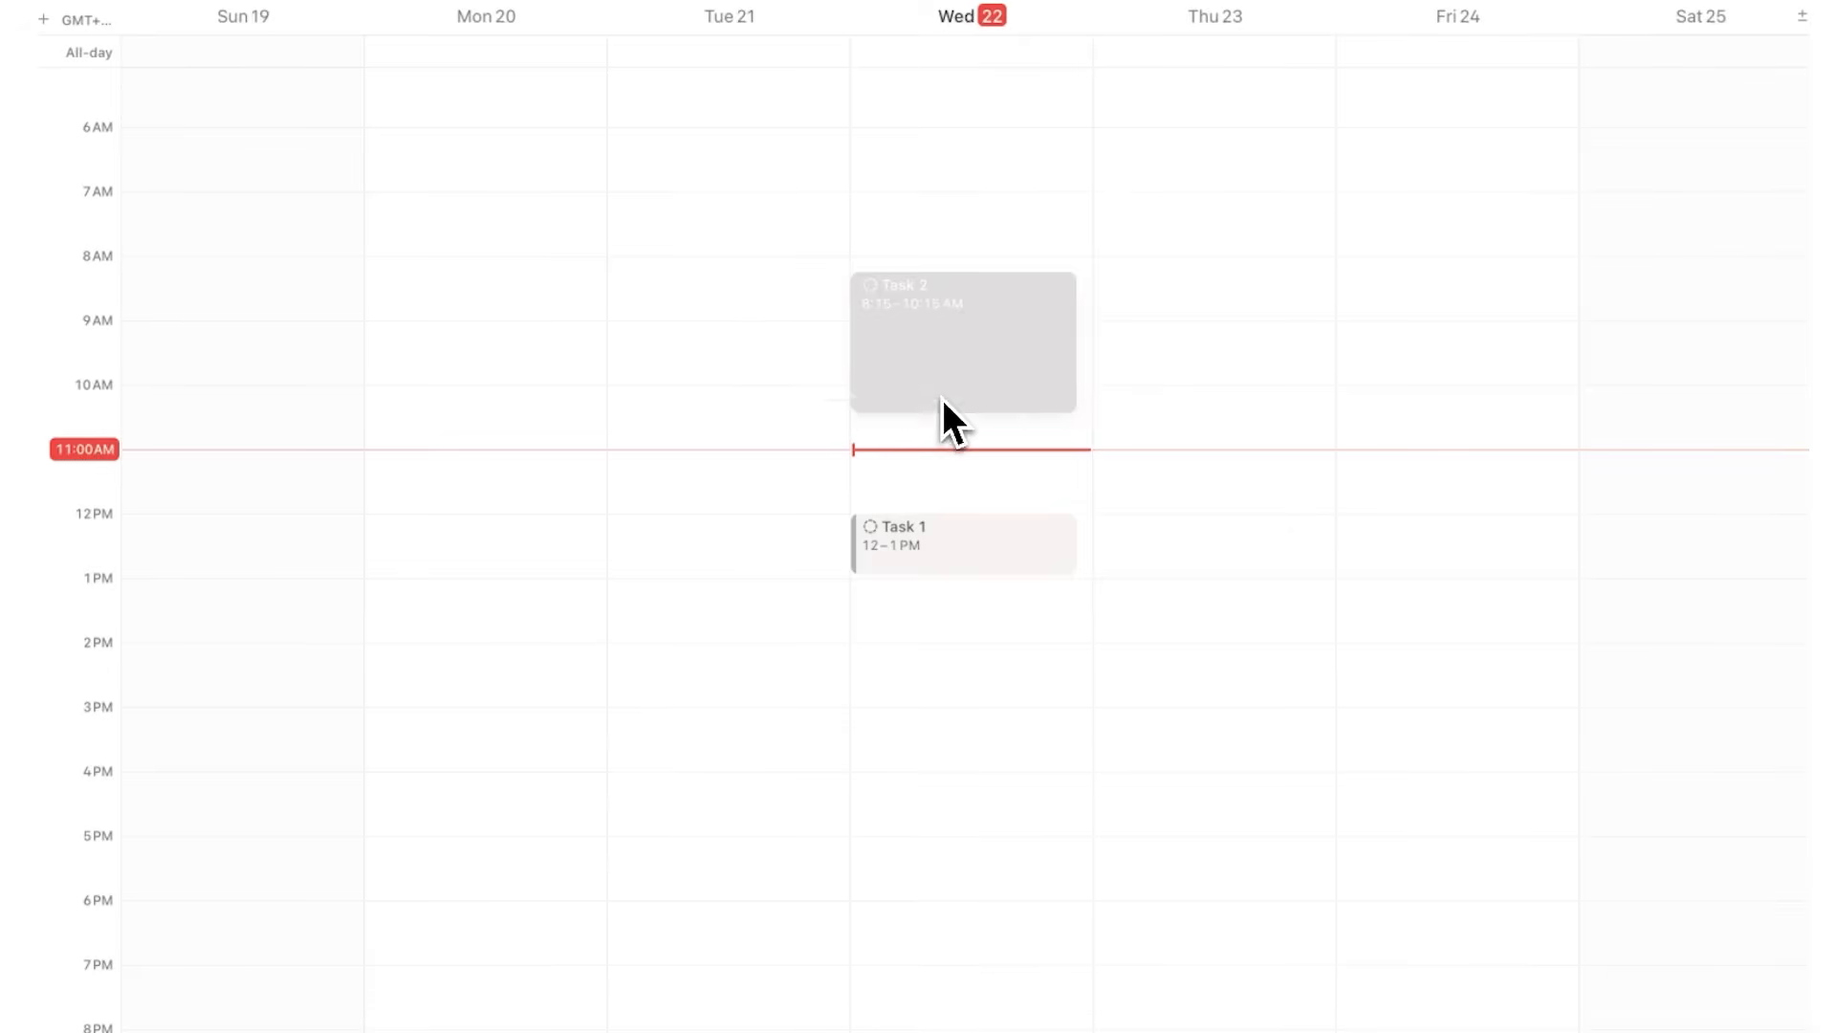
# Extend Task 2 to end at 12 PM in Notion Calendar, and check the formula on the Task 2 and Task 1 pages from Headquarters.
pyautogui.moveTo(941, 400); pyautogui.dragTo(945, 511)
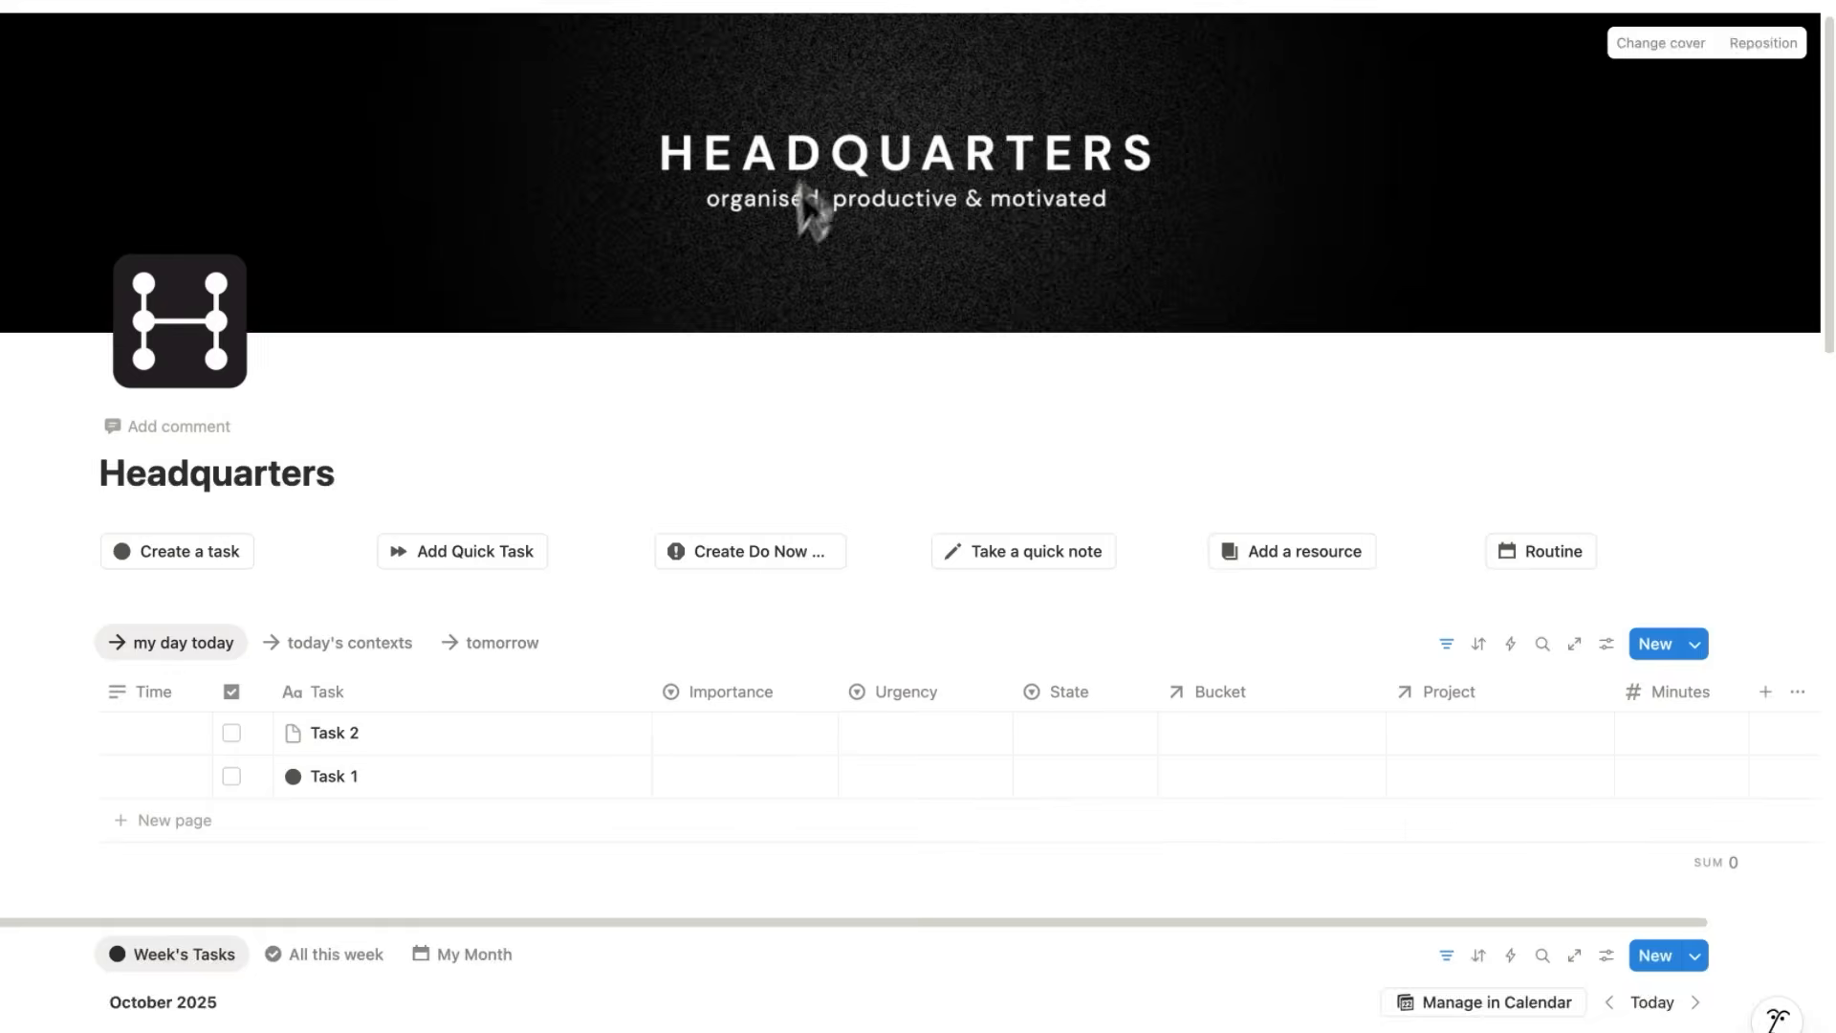
pyautogui.scroll(-10, 822, 258)
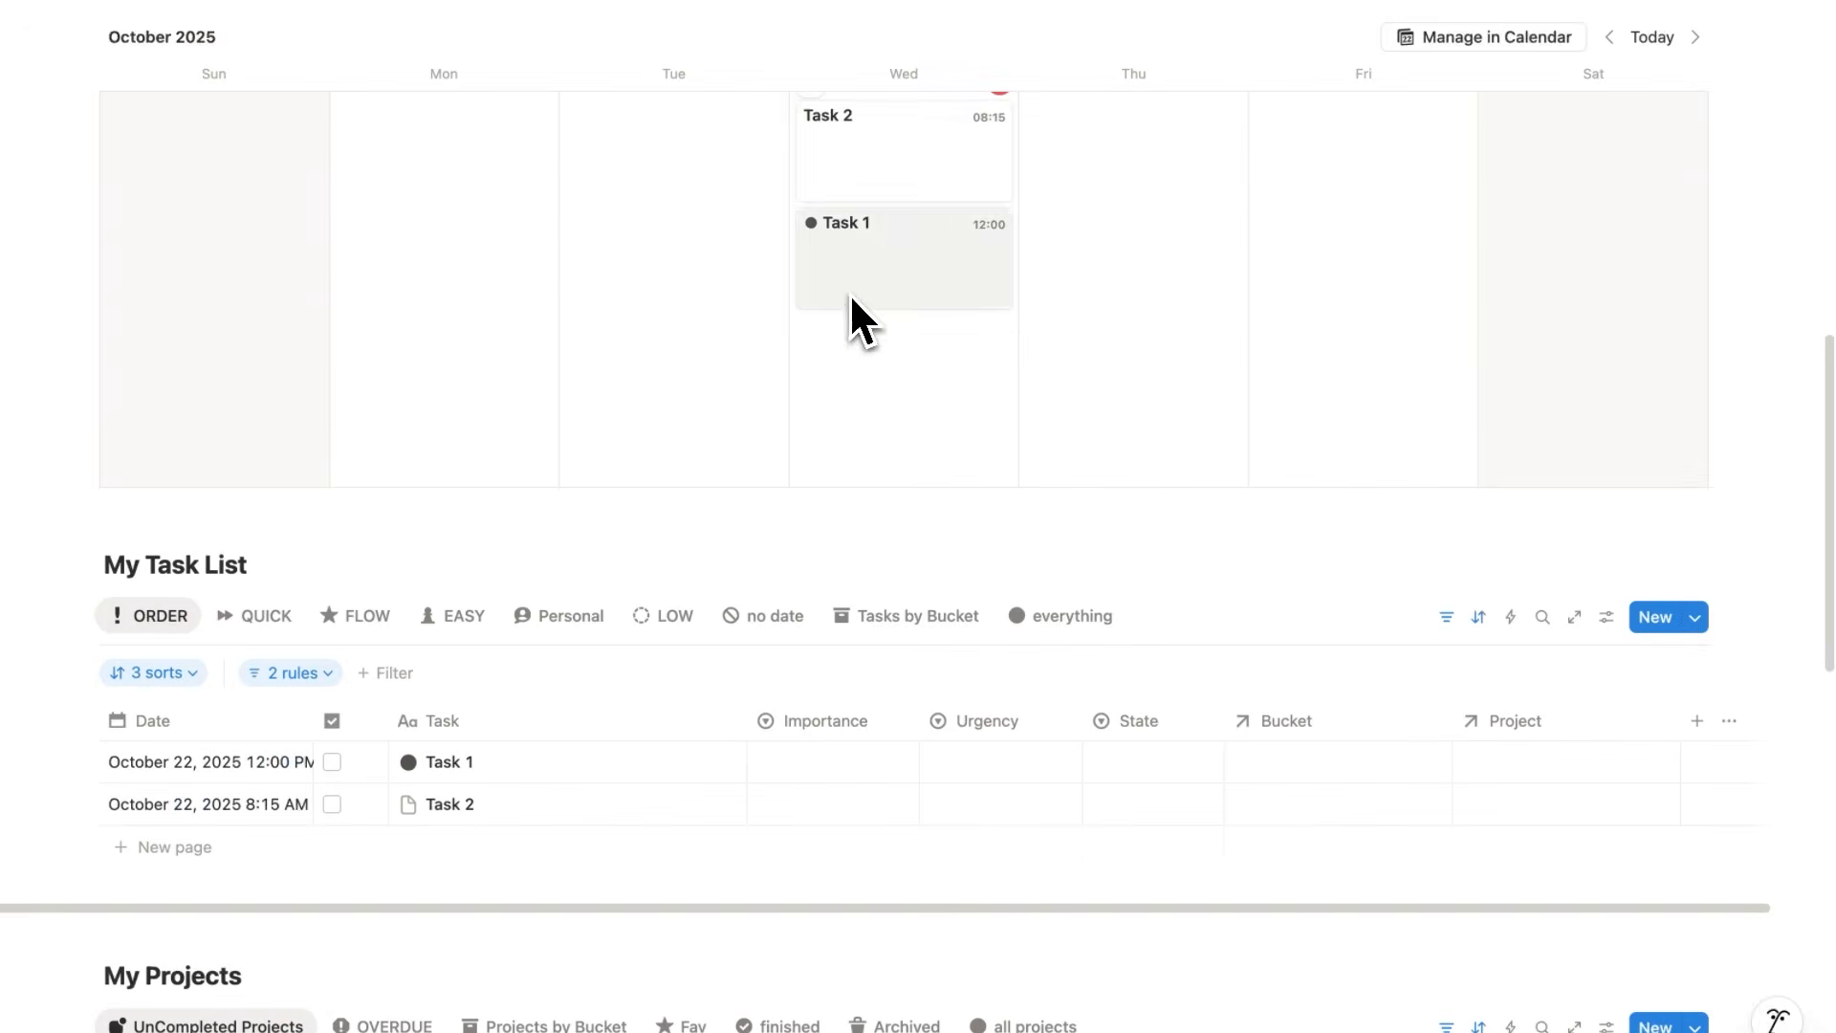
pyautogui.click(889, 153)
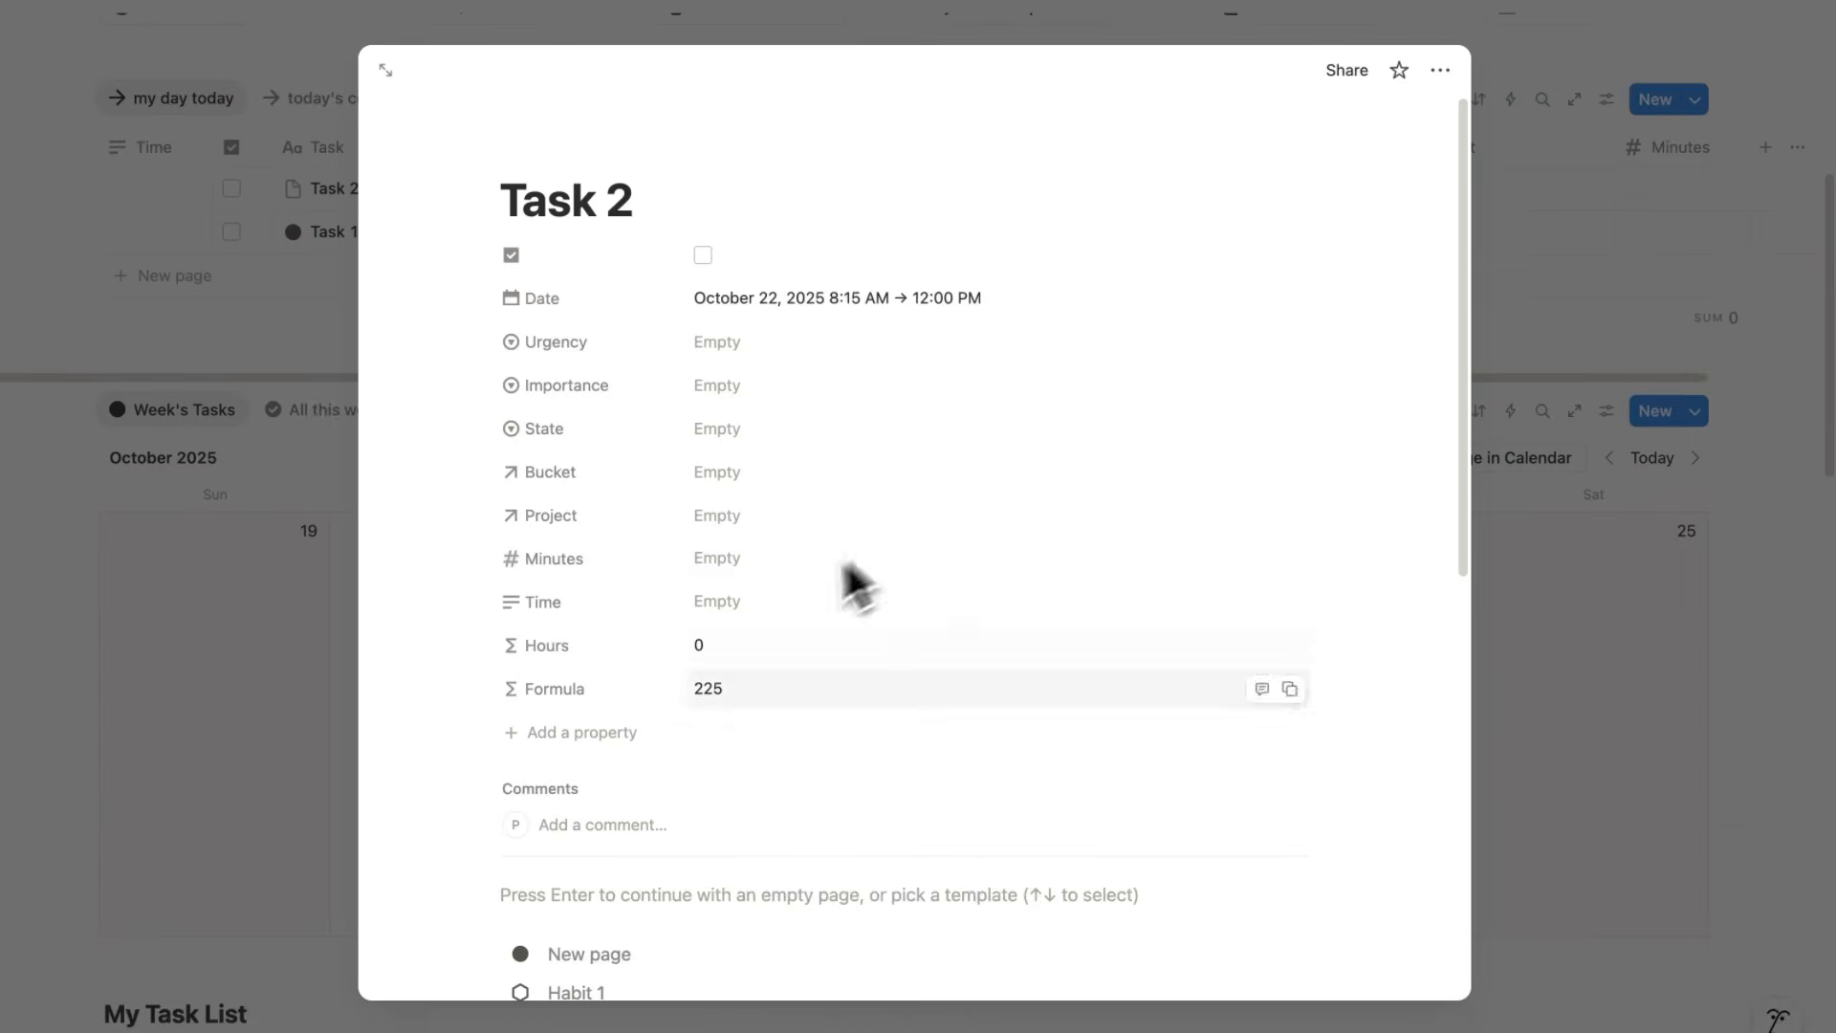
pyautogui.click(1576, 577)
pyautogui.click(923, 717)
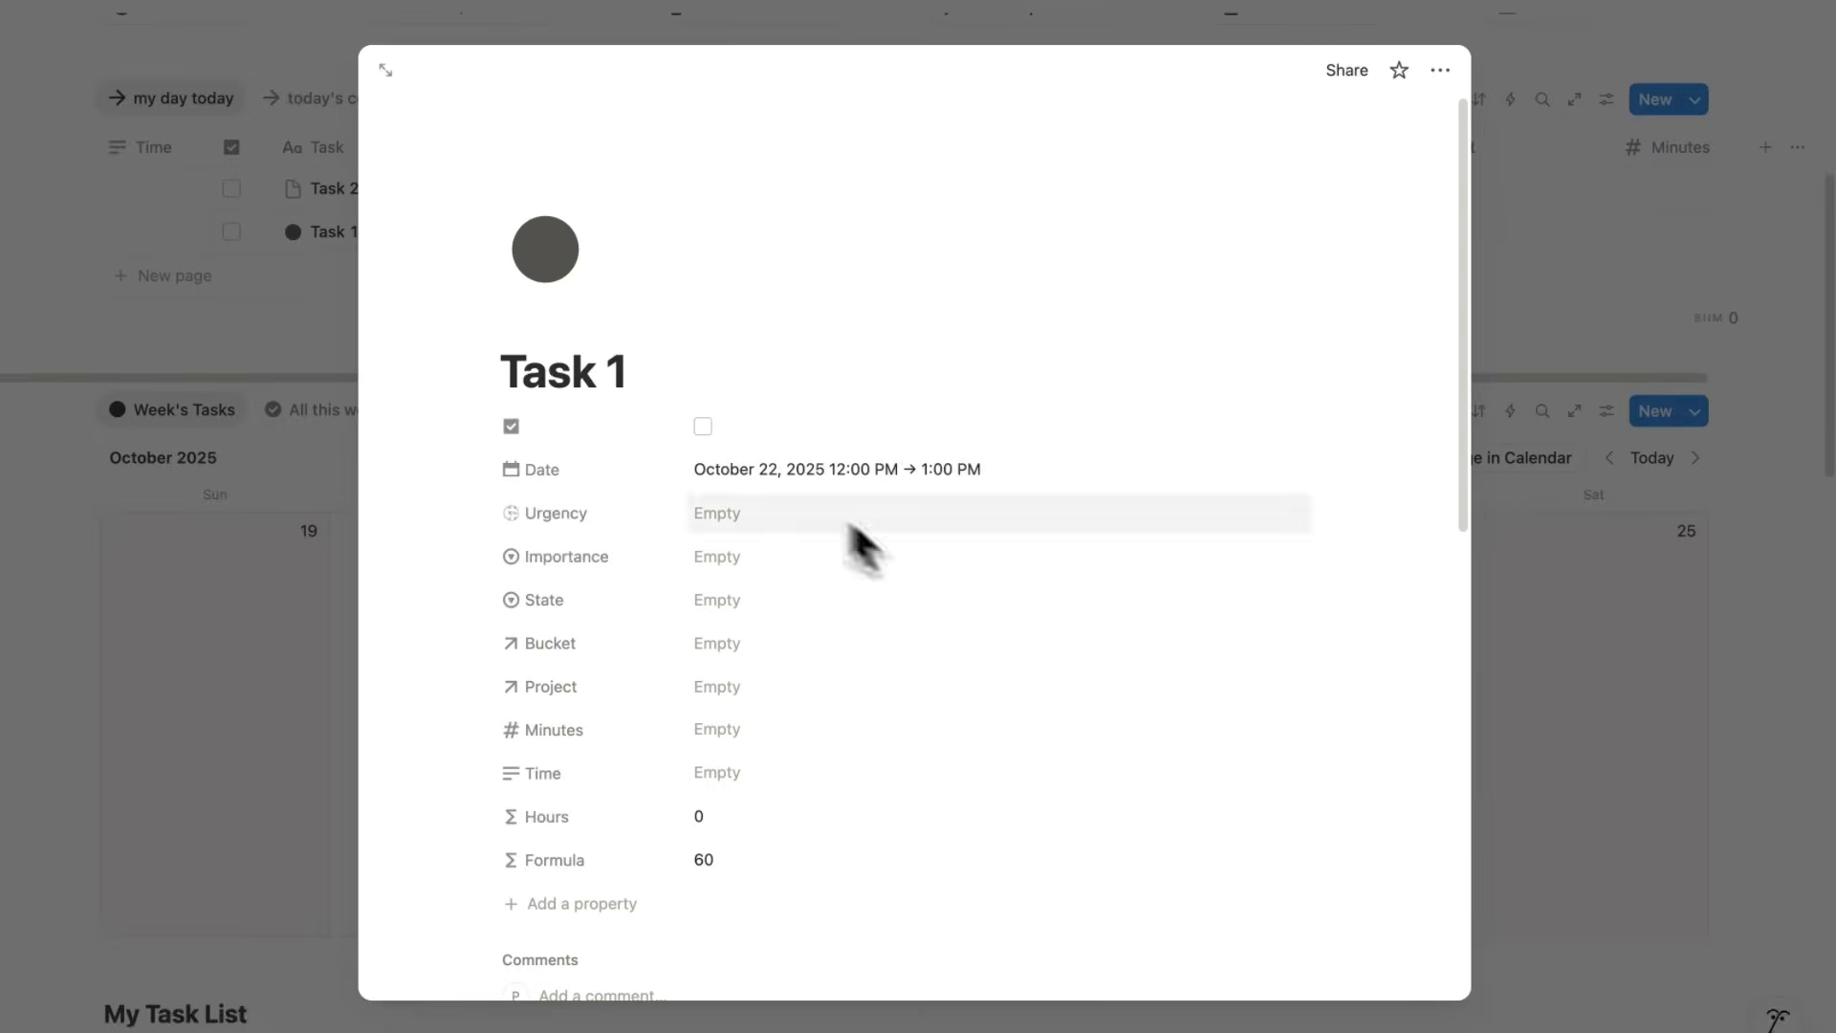
pyautogui.click(1602, 593)
# Fill the next three empty Minutes cells in the day's task table on the Headquarters page with 45, 15 and 60.
pyautogui.scroll(-8, 1568, 593)
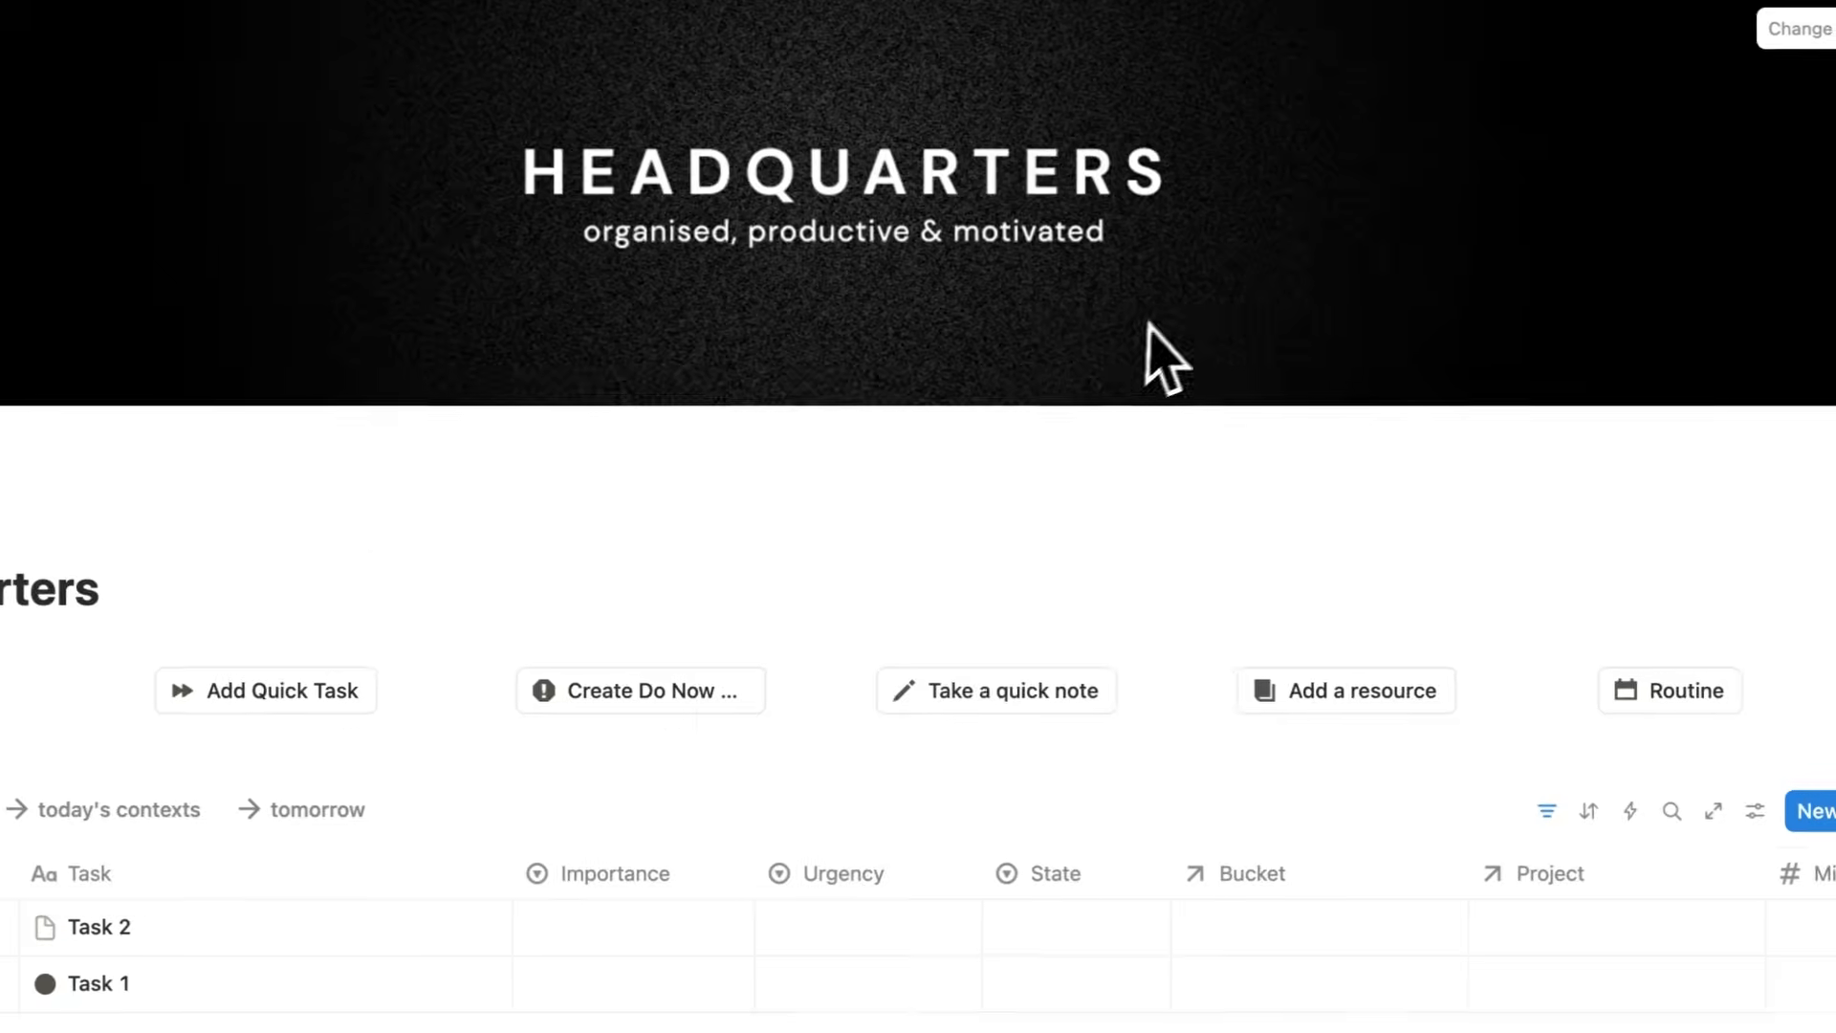
pyautogui.scroll(-10, 1152, 382)
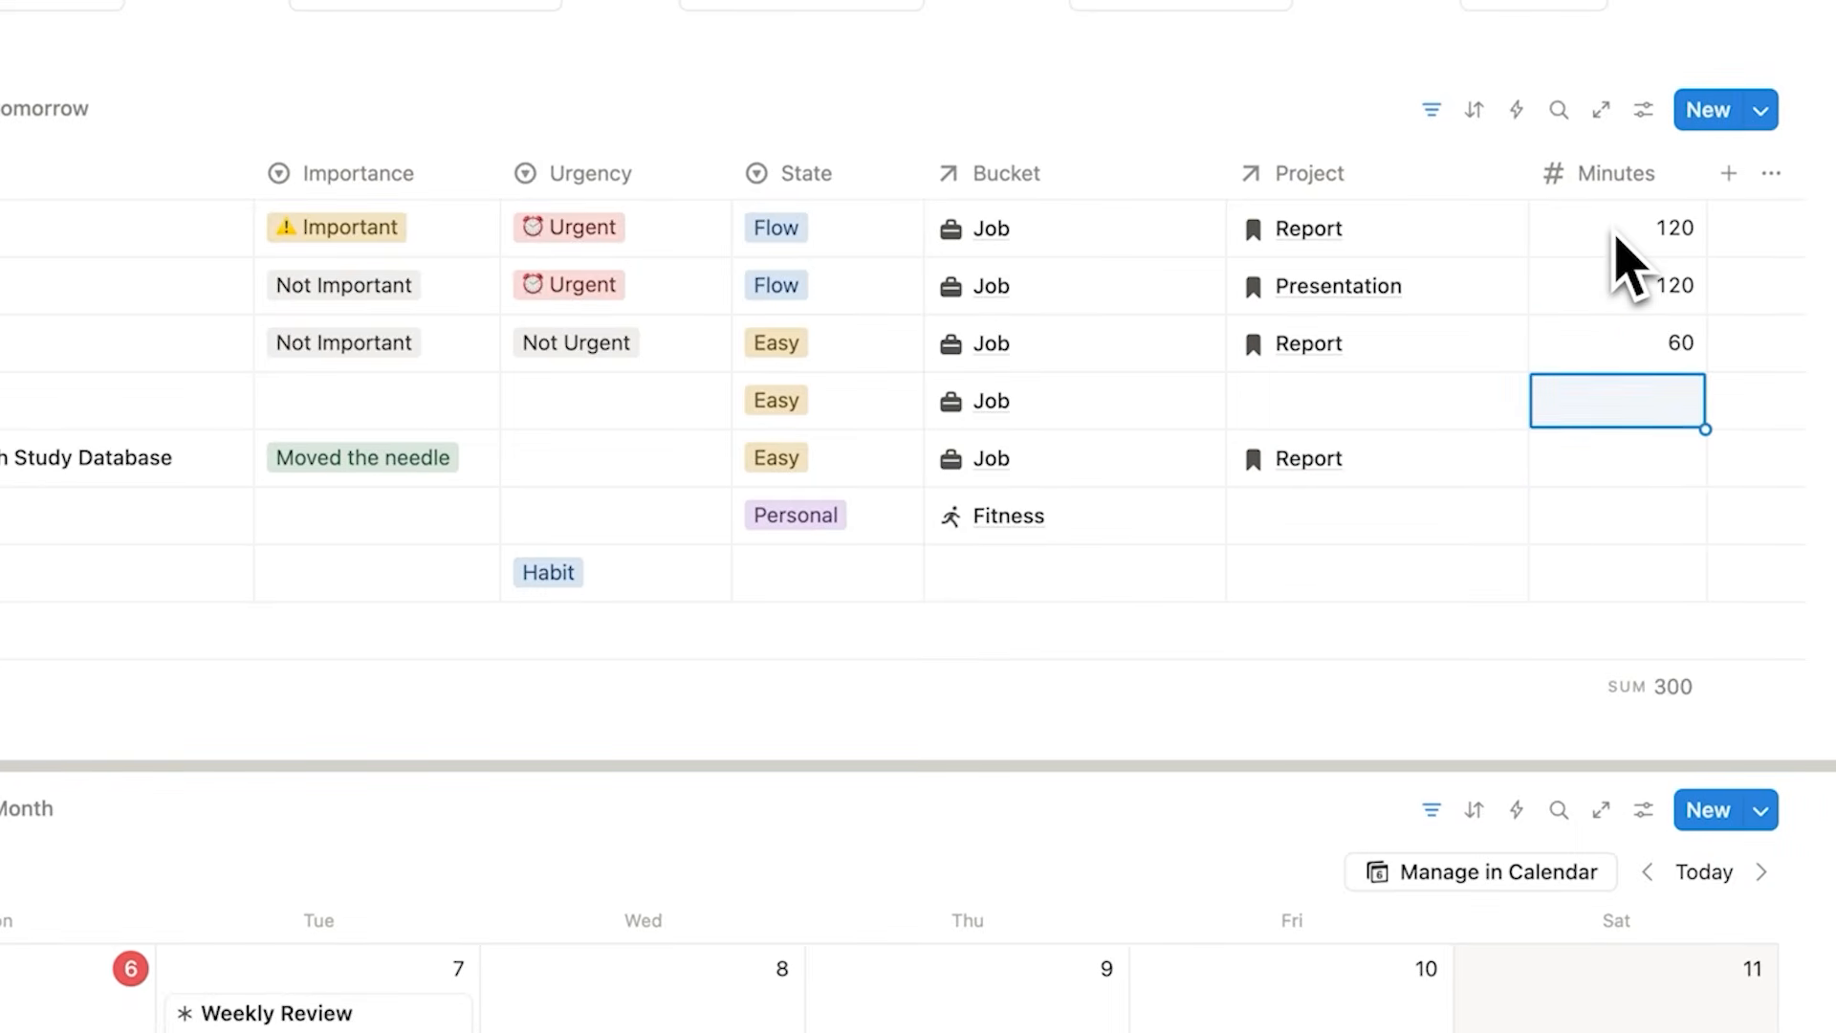
pyautogui.write('45')
pyautogui.press('Return')
pyautogui.write('15')
pyautogui.press('Return')
pyautogui.write('60')
pyautogui.press('Return')
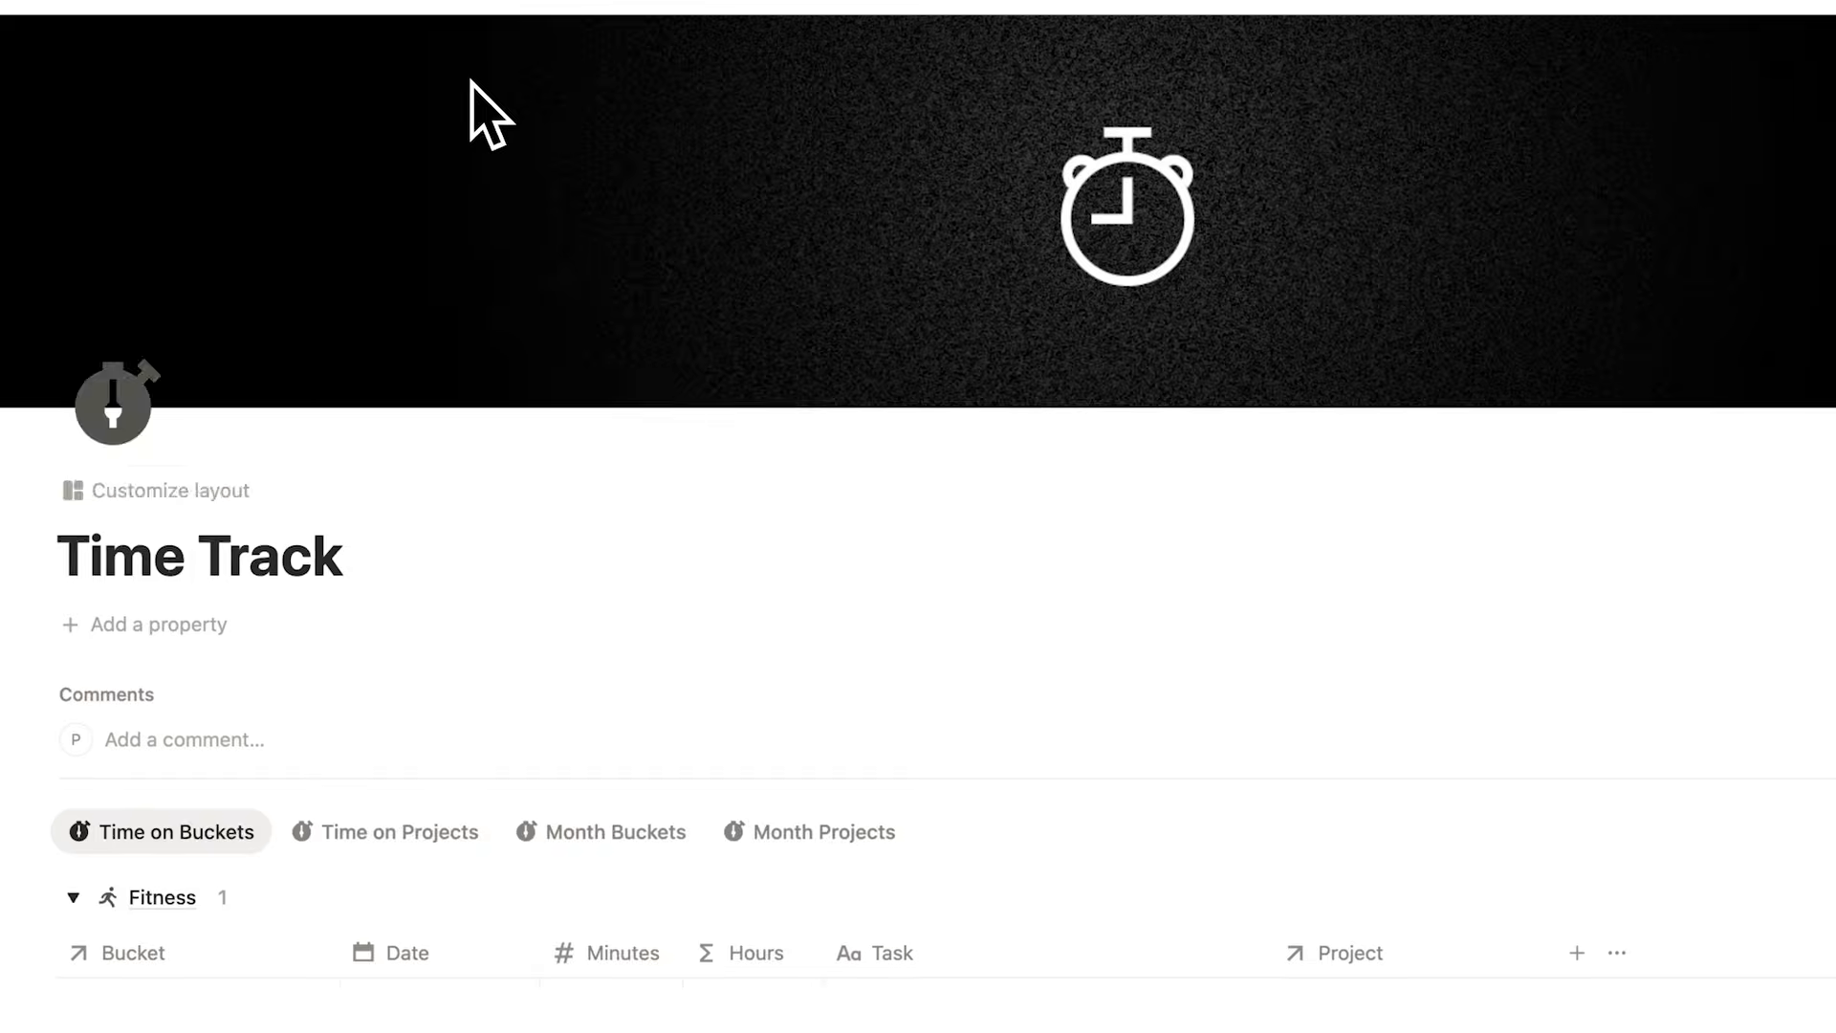
pyautogui.scroll(-5, 490, 115)
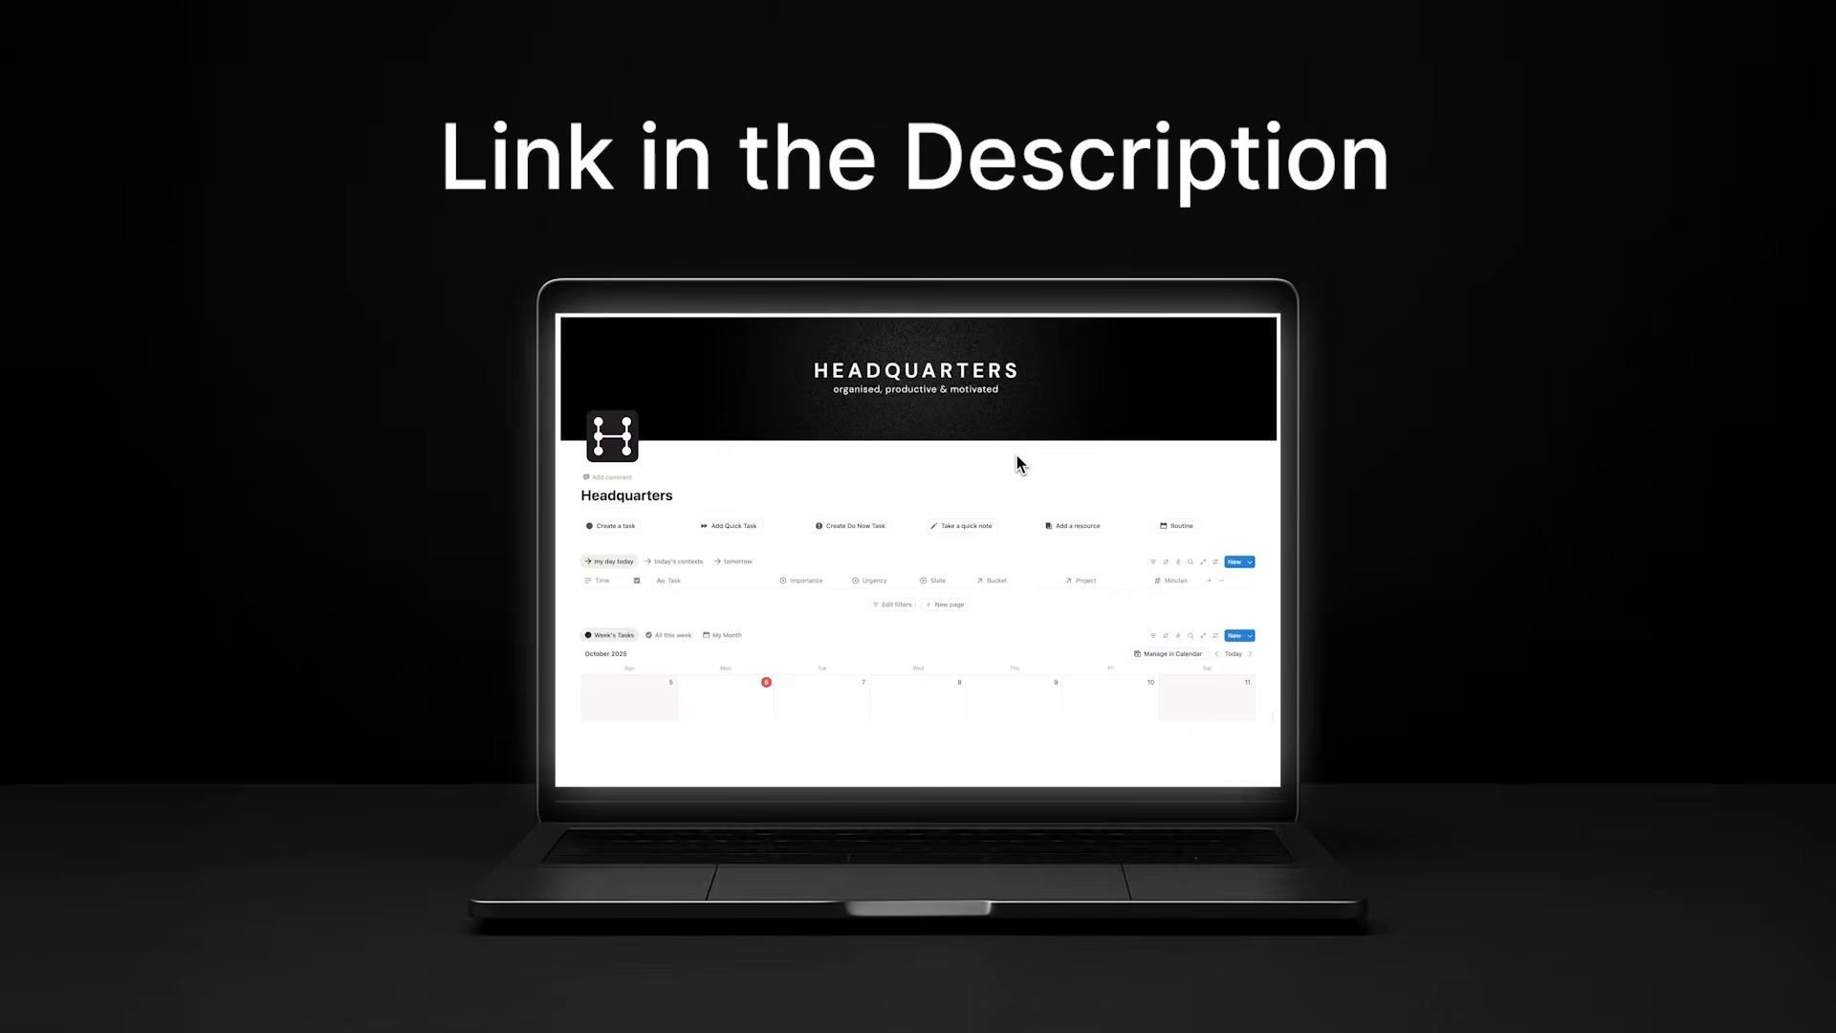
pyautogui.scroll(-10, 1018, 455)
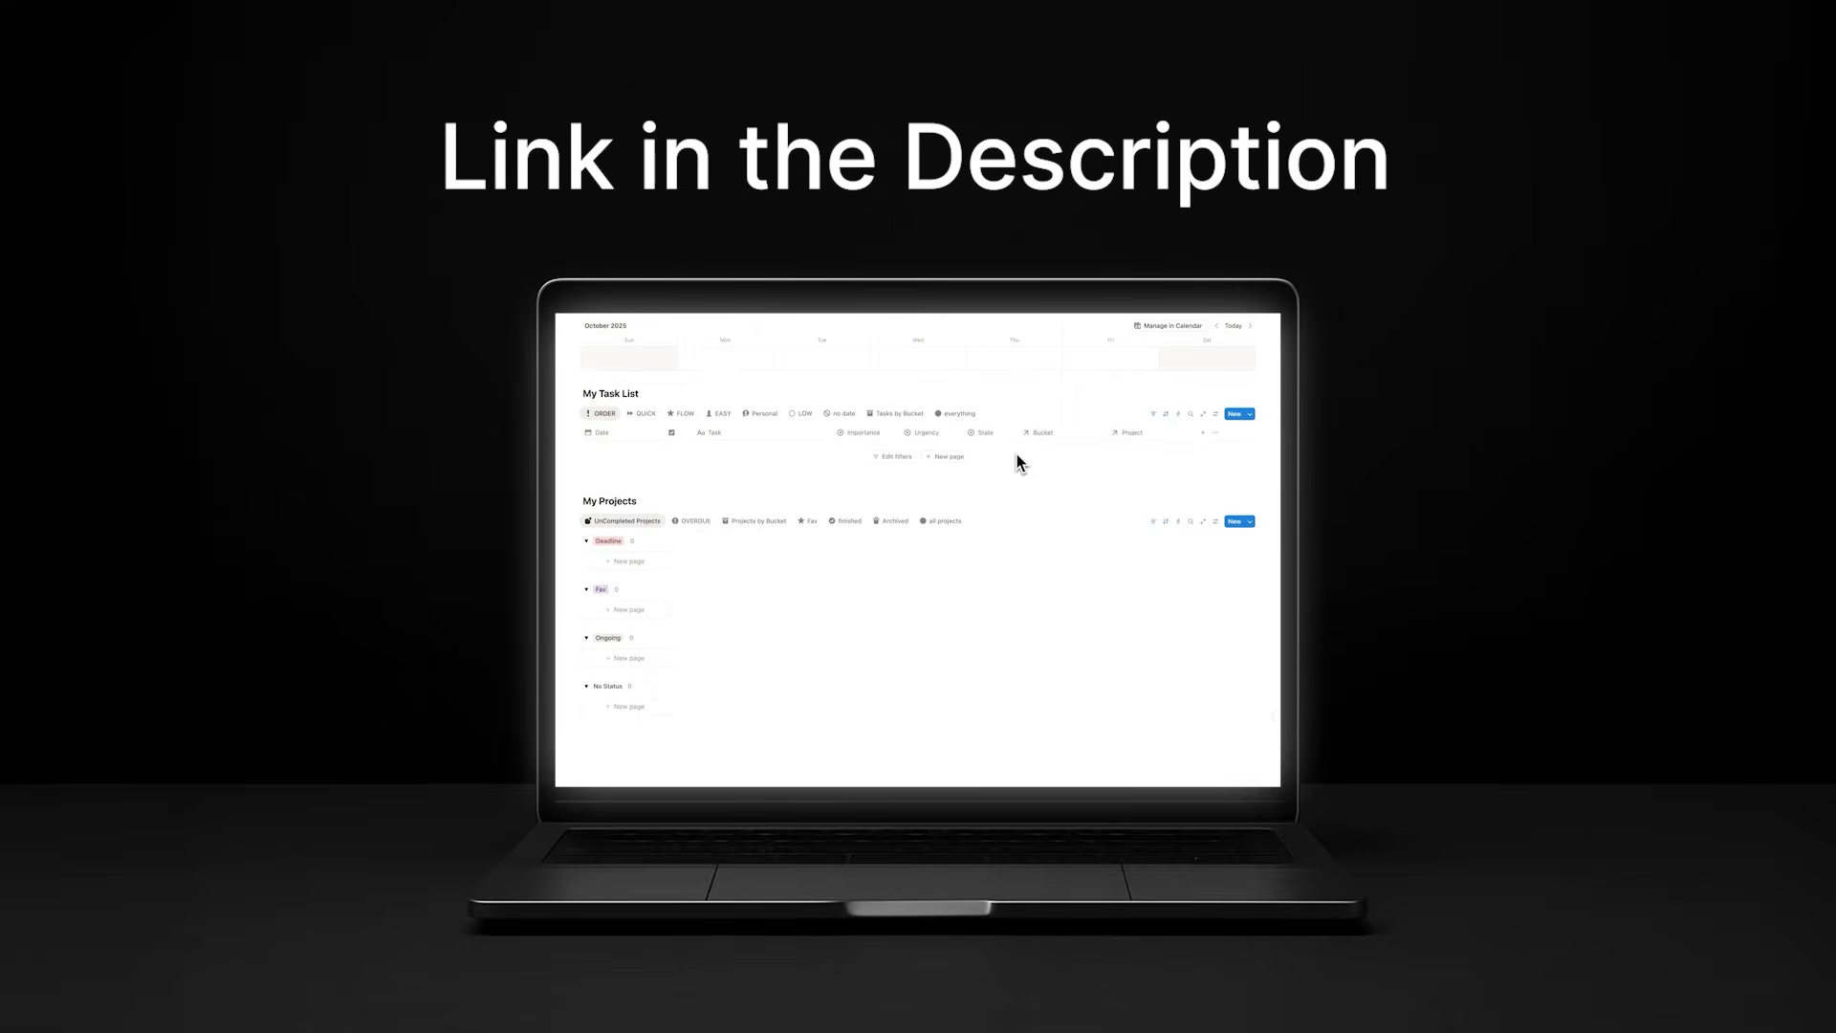